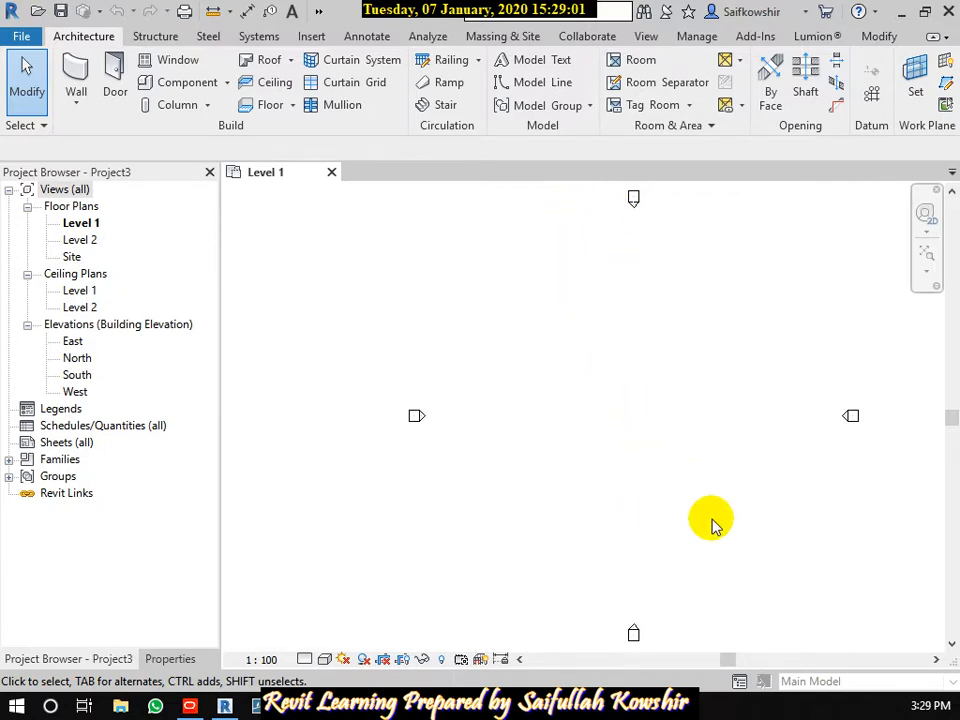
- Create an in-place mass named "Side Walk Cover", dismissing the Show Mass notice
left_click(506, 39)
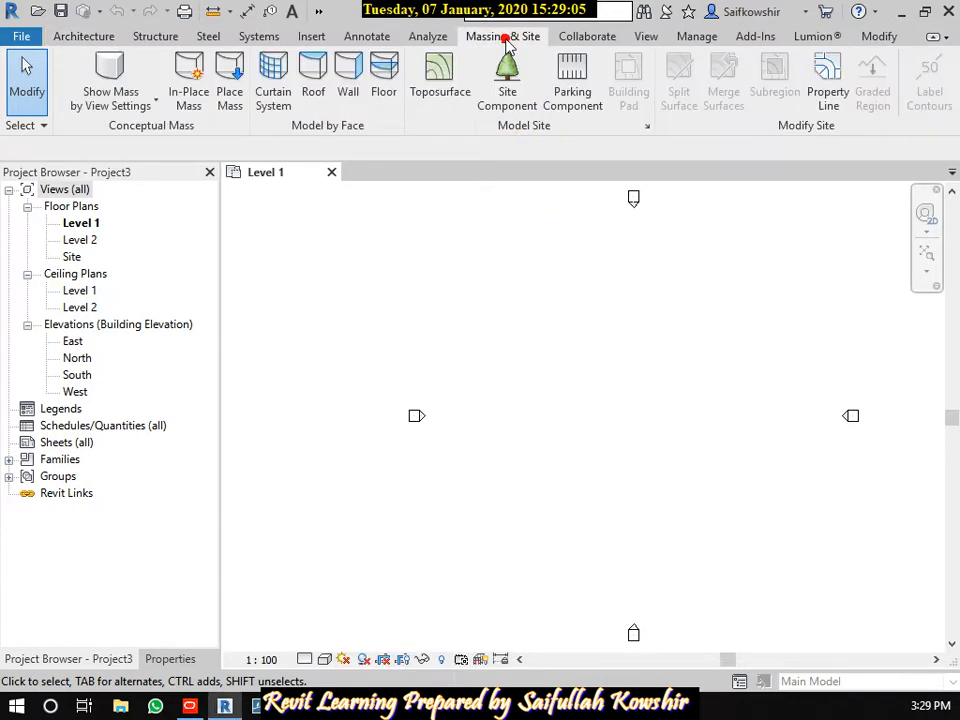
left_click(189, 104)
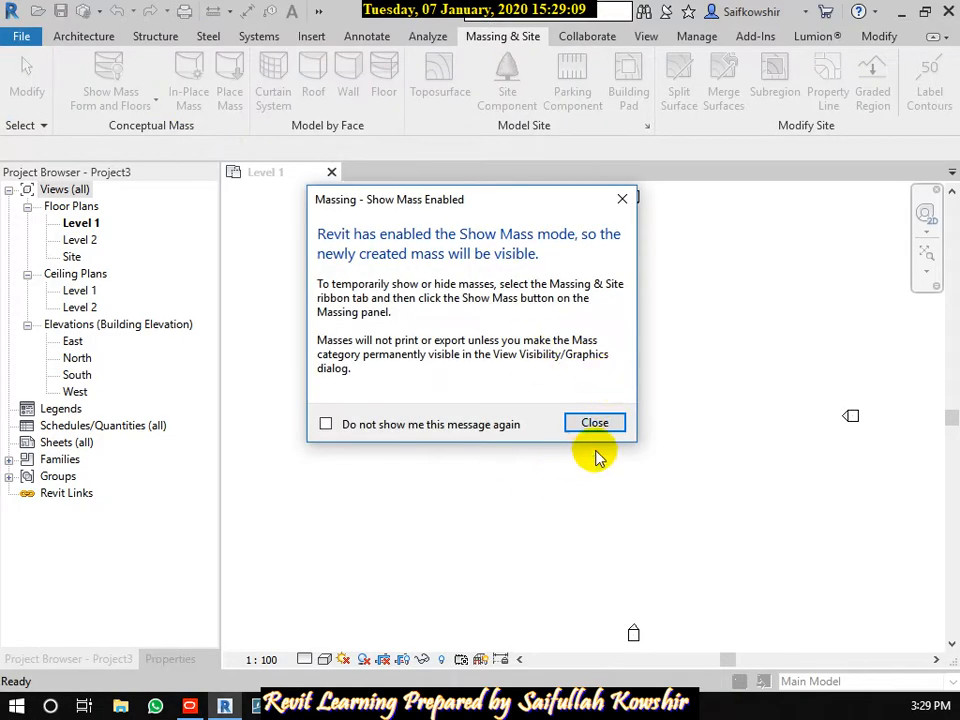
left_click(595, 423)
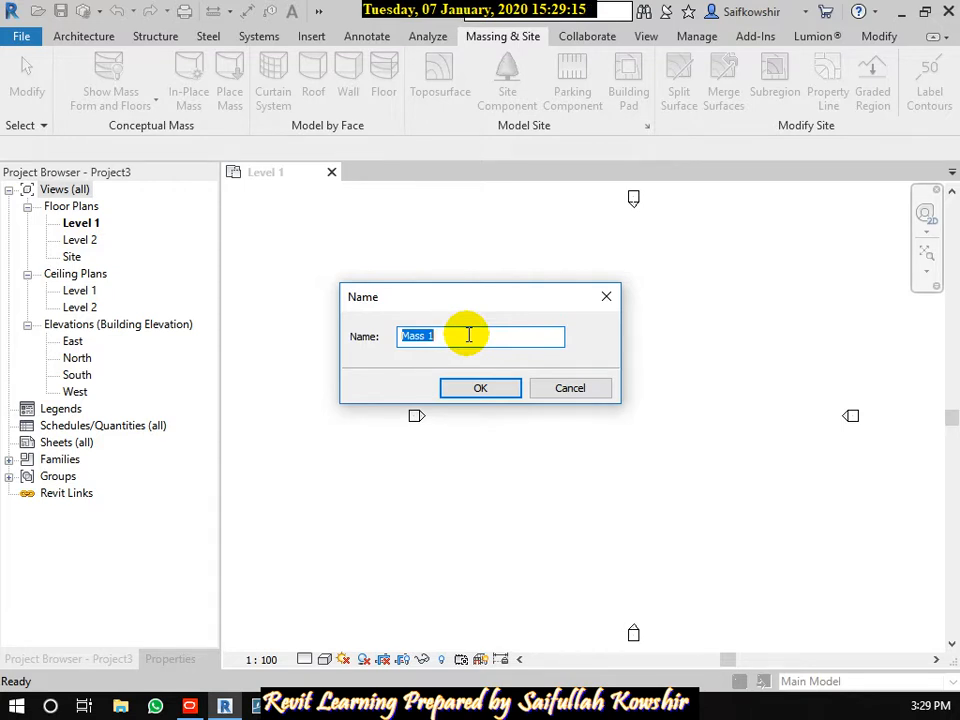
type("Side Walk Cover")
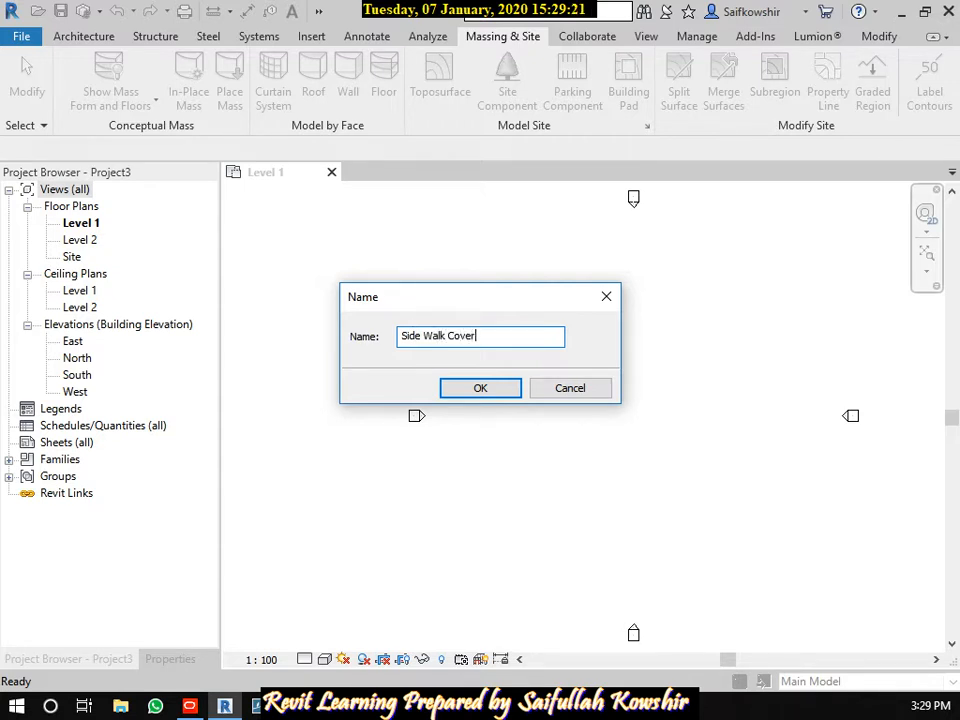
left_click(493, 391)
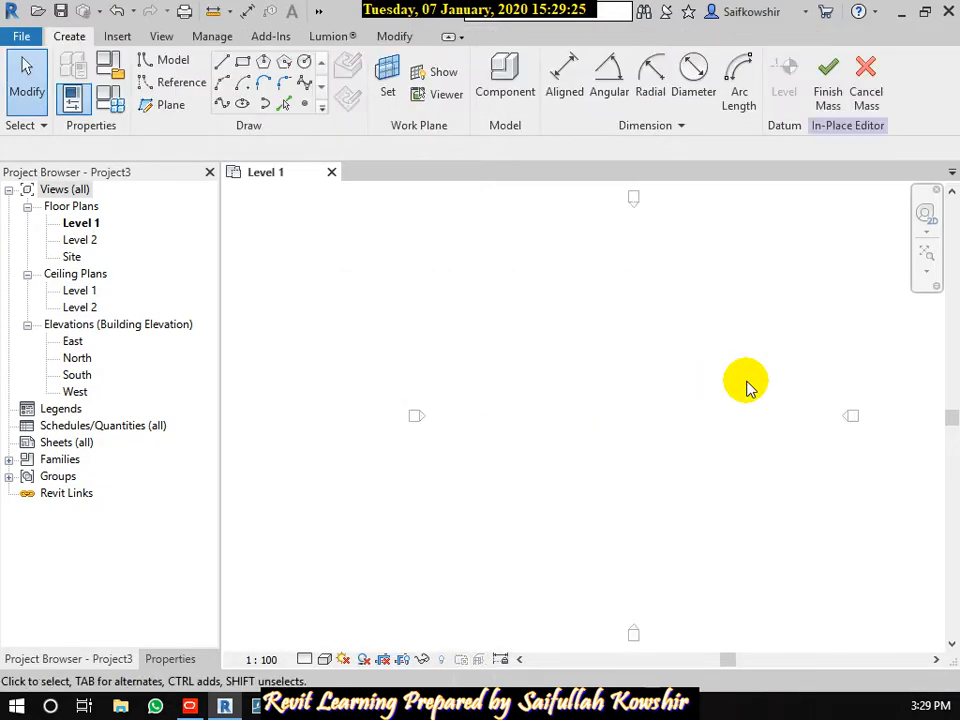
- Draw a horizontal reference plane between the centre of the Level 1 plan and the south elevation marker
left_click(172, 110)
scroll(559, 440, "down", 2)
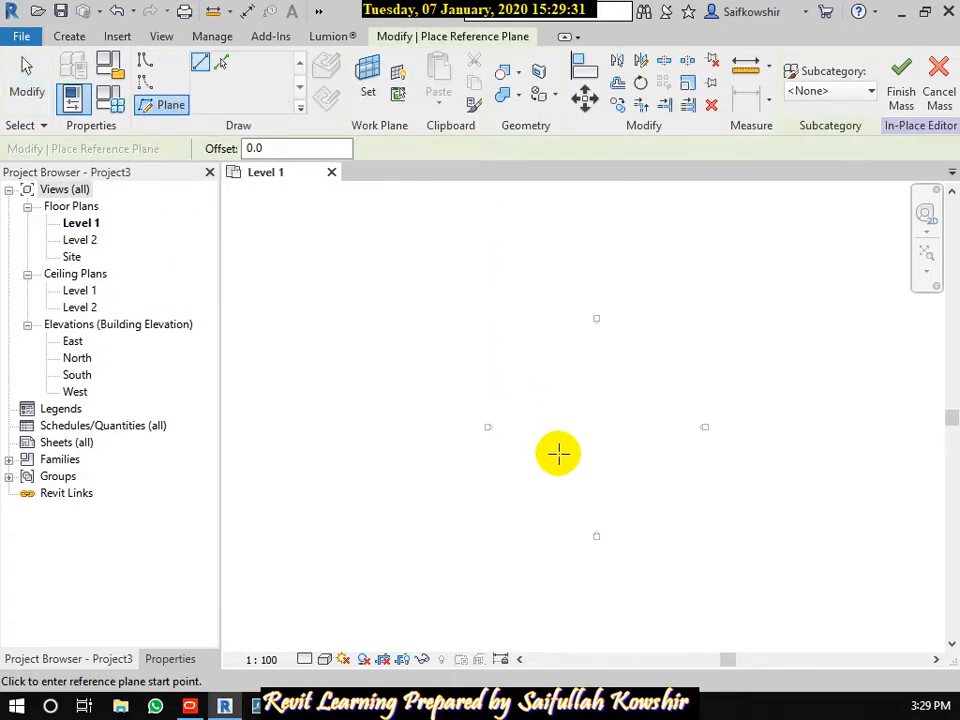
left_click(532, 487)
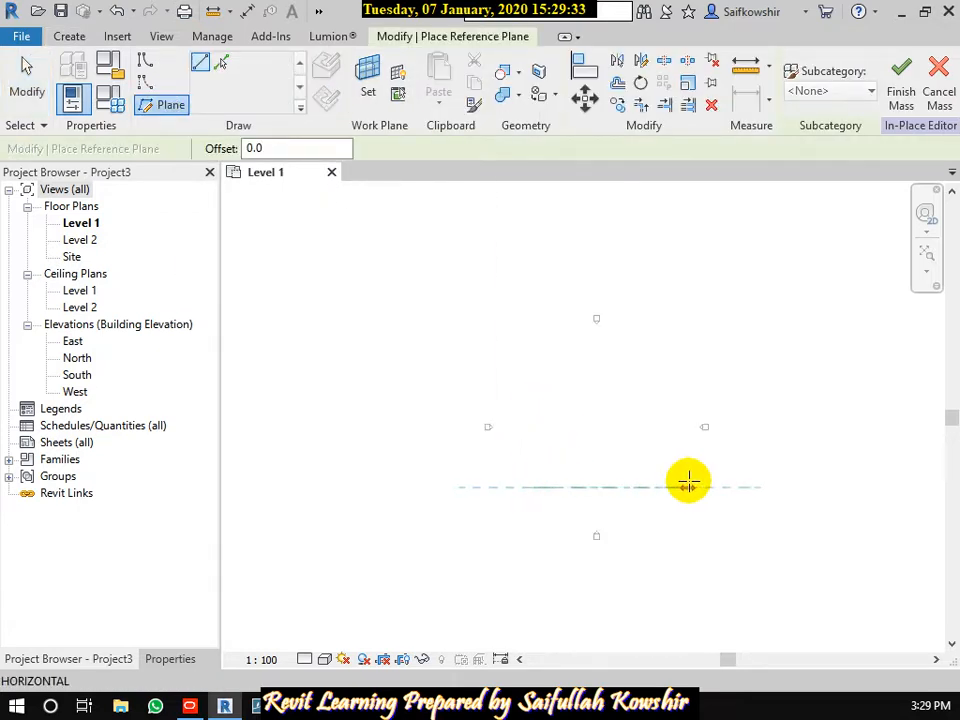
left_click(704, 486)
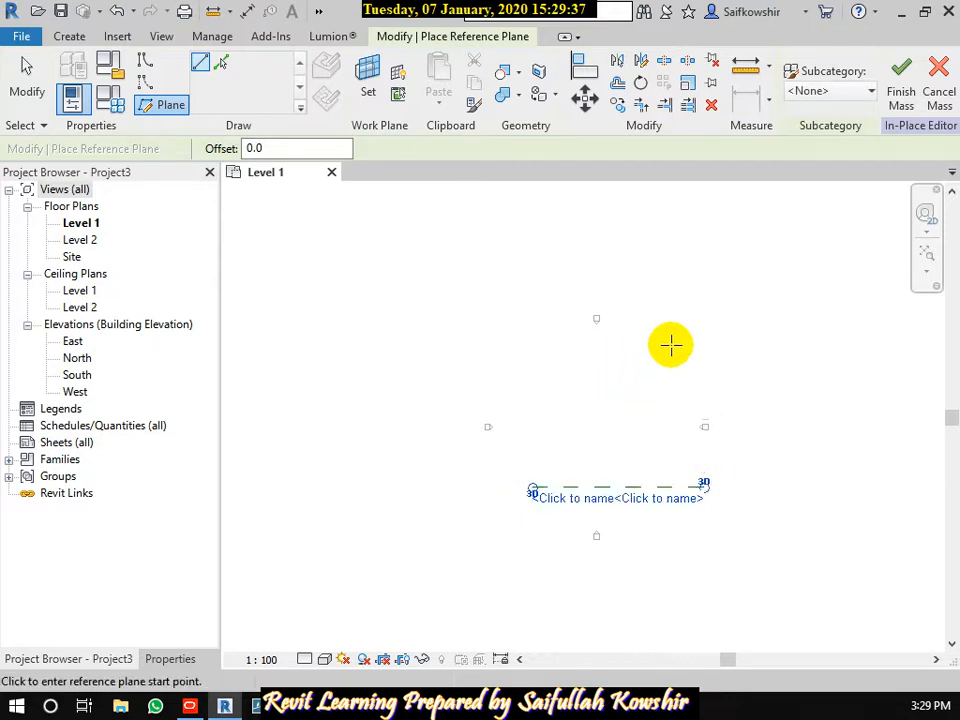
- Draw an inclined reference plane descending at 50° to the horizontal, northeast of the horizontal plane
middle_click_drag(688, 371, 643, 354)
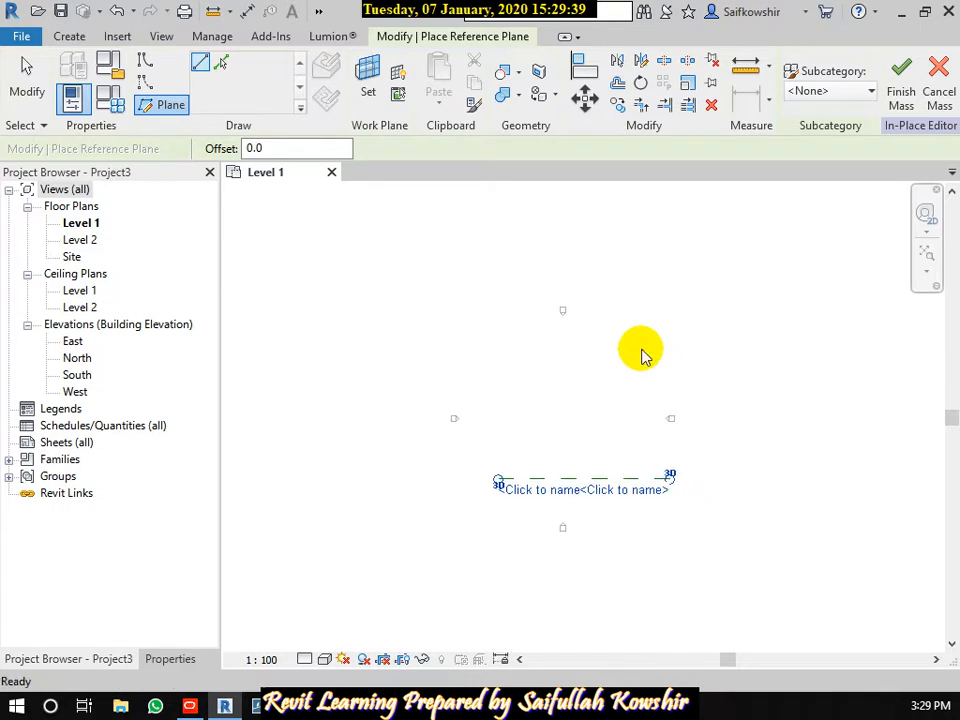
scroll(644, 345, "up", 1)
left_click(633, 295)
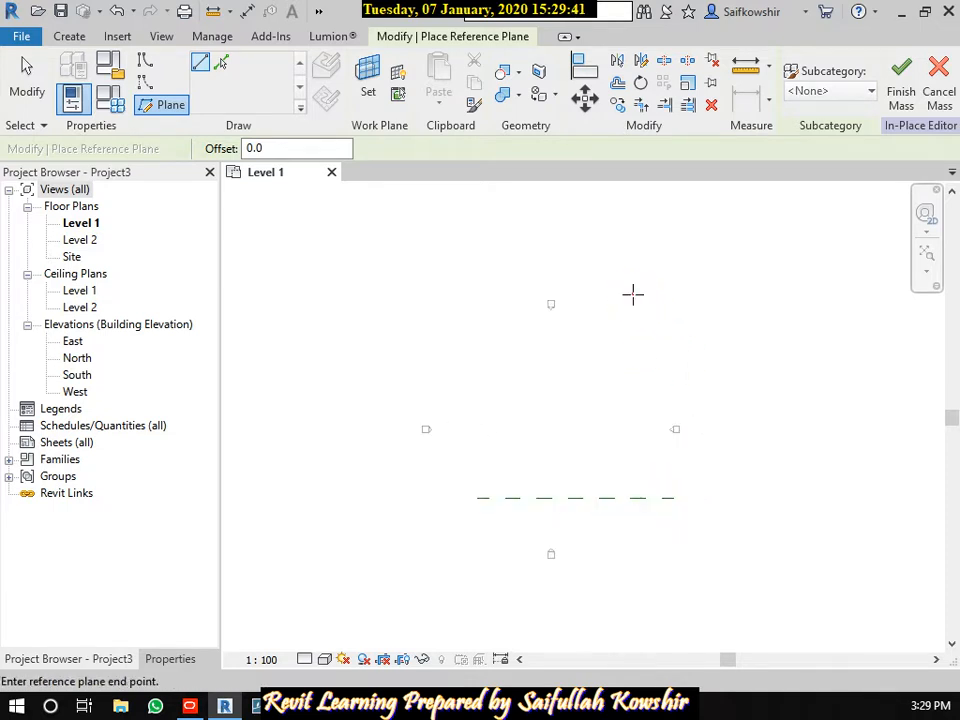
left_click(712, 391)
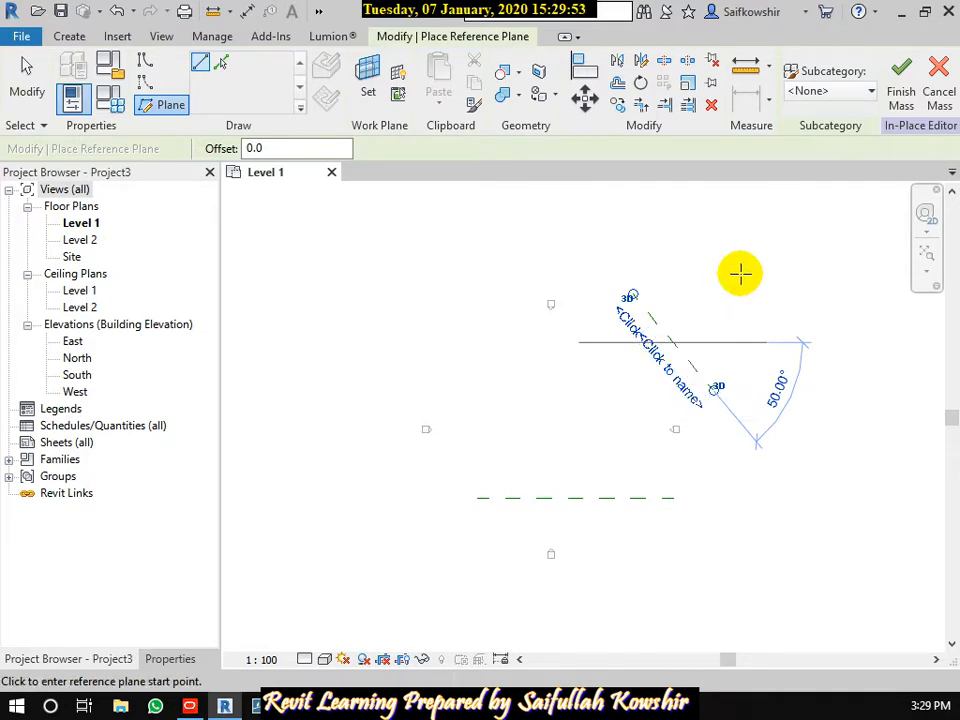
scroll(711, 306, "down", 2)
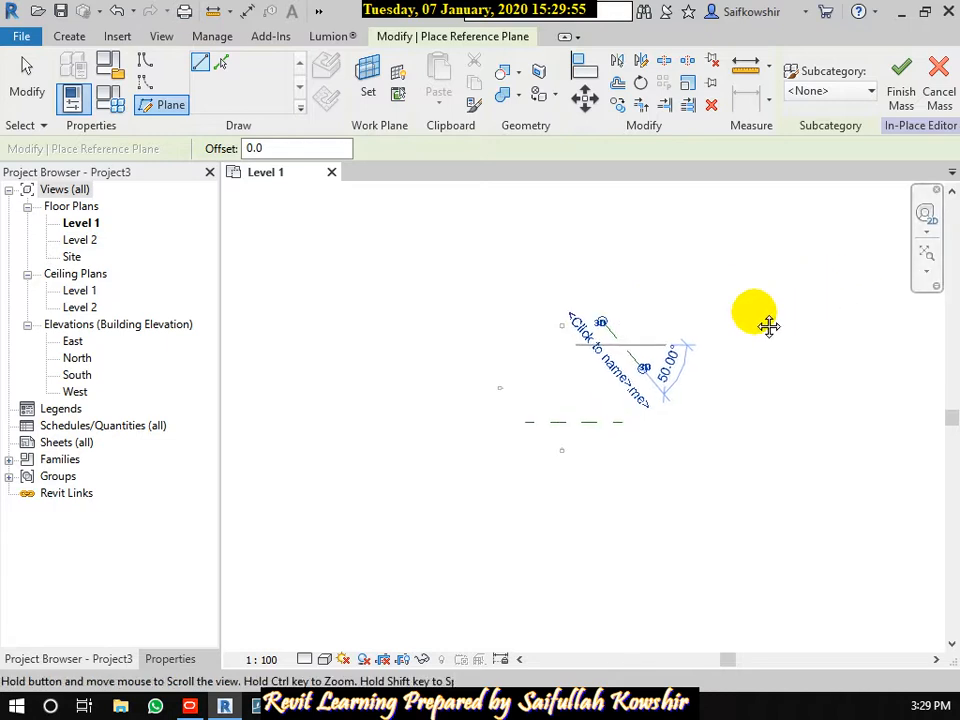
scroll(768, 326, "up", 3)
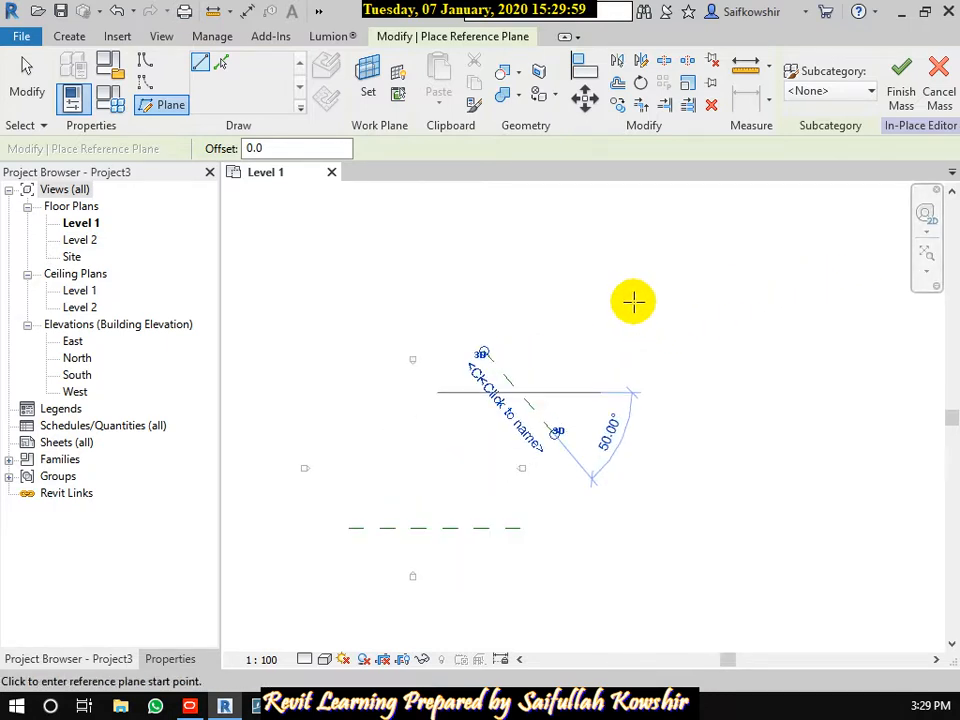
left_click(633, 301)
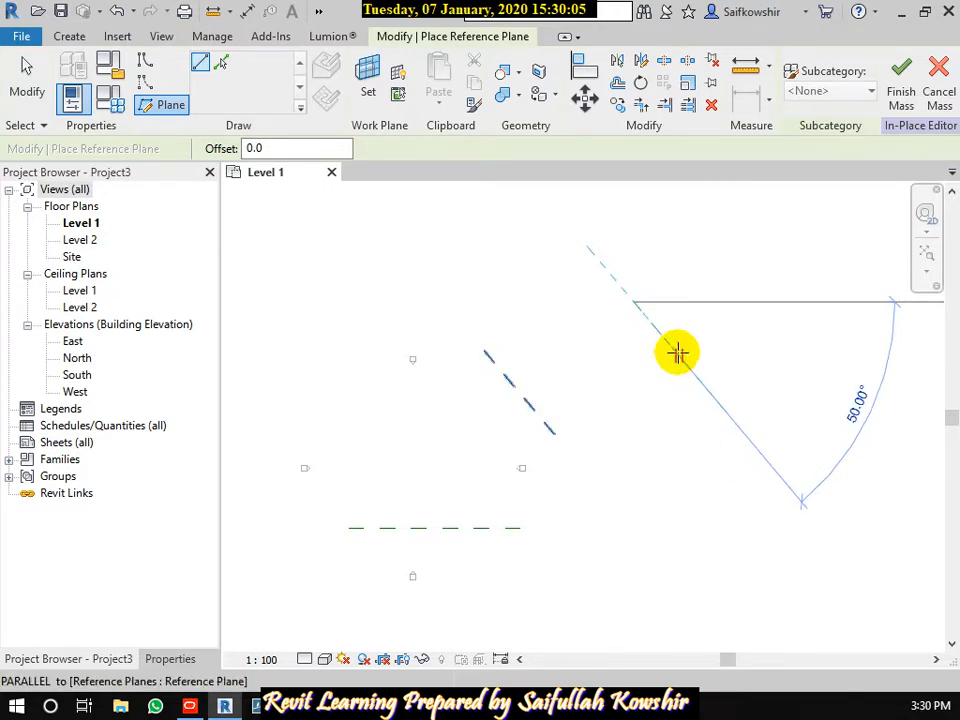
key("Escape")
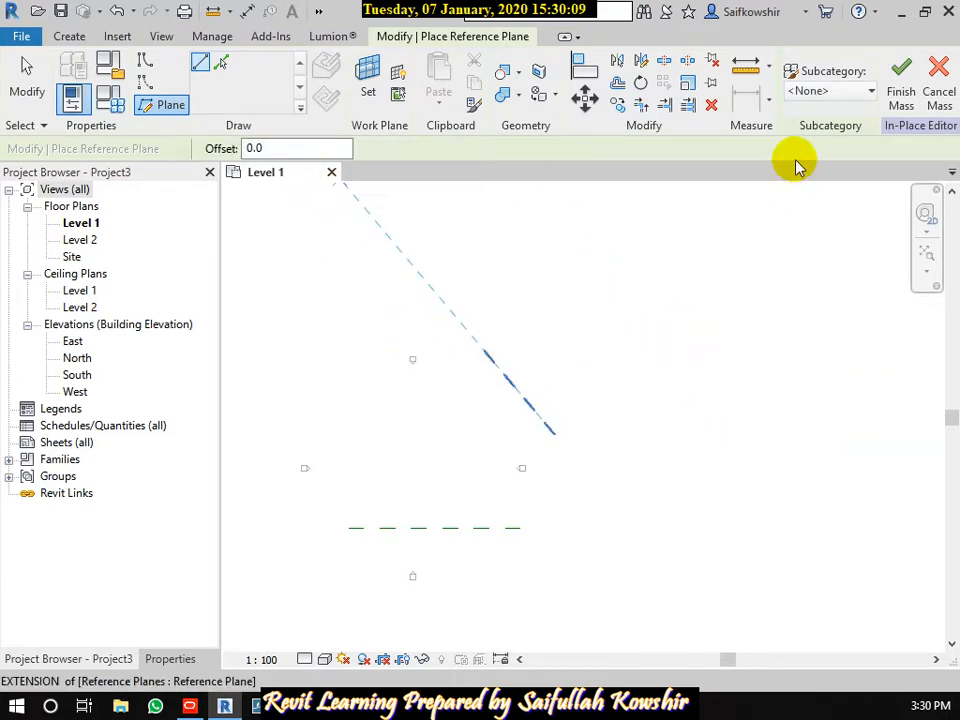
- Create a parallel reference plane on the northeast side of the inclined plane by picking it with a 12000 mm offset
left_click(221, 64)
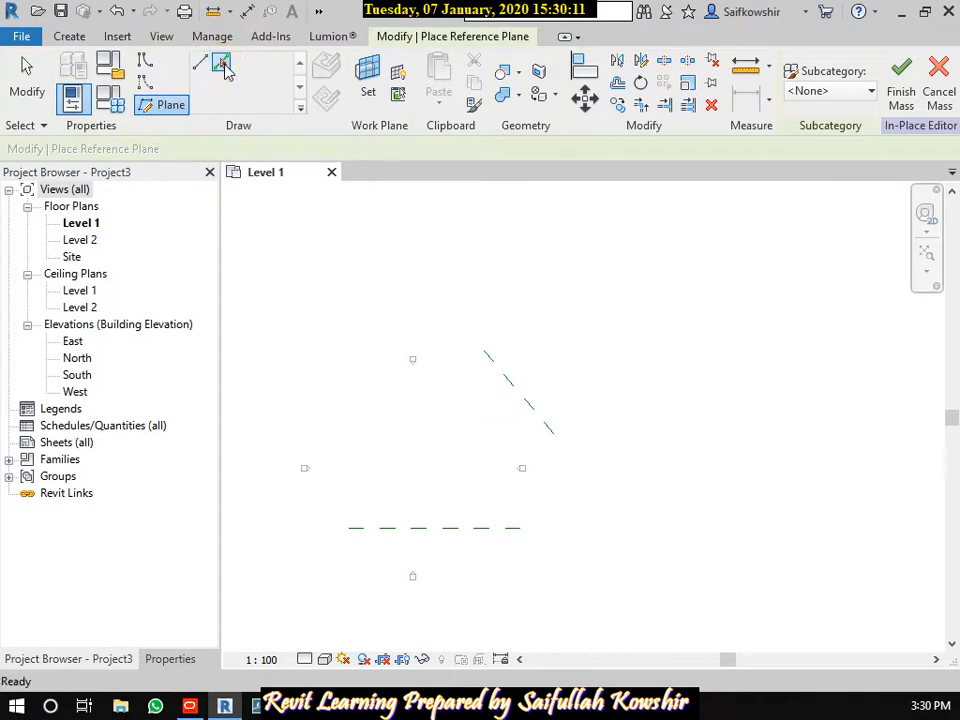
left_click(286, 148)
double_click(298, 148)
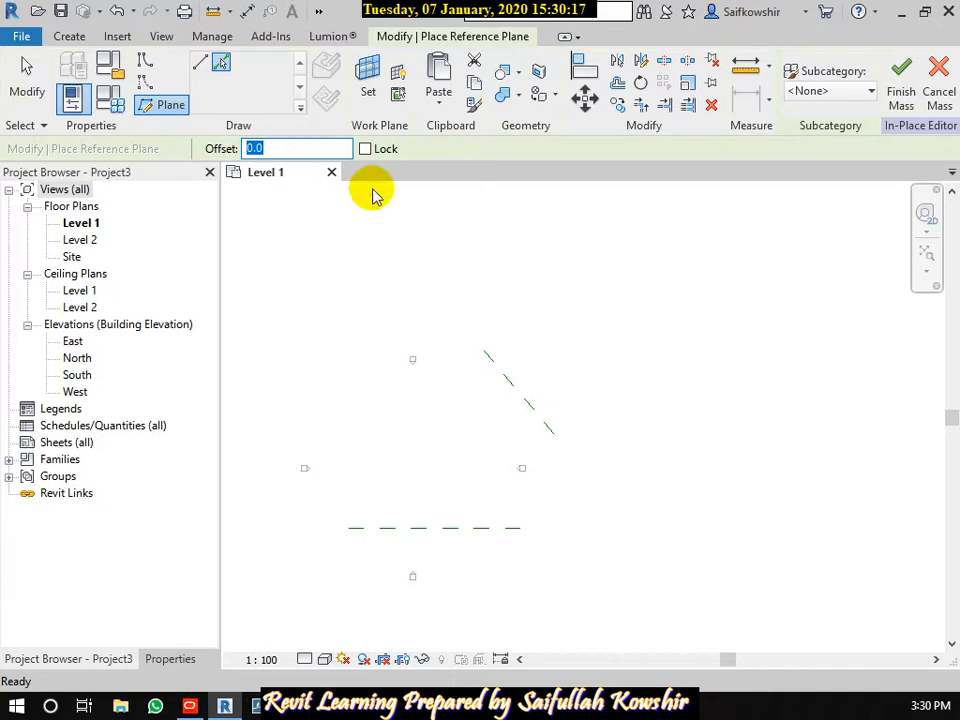
type("1")
left_click(556, 246)
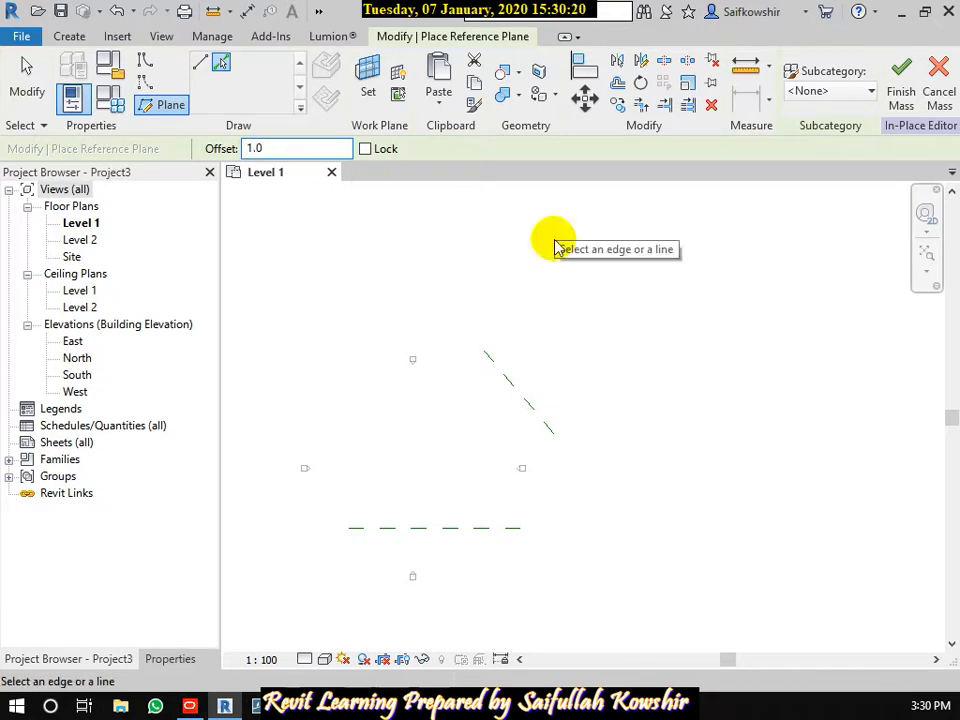
double_click(279, 148)
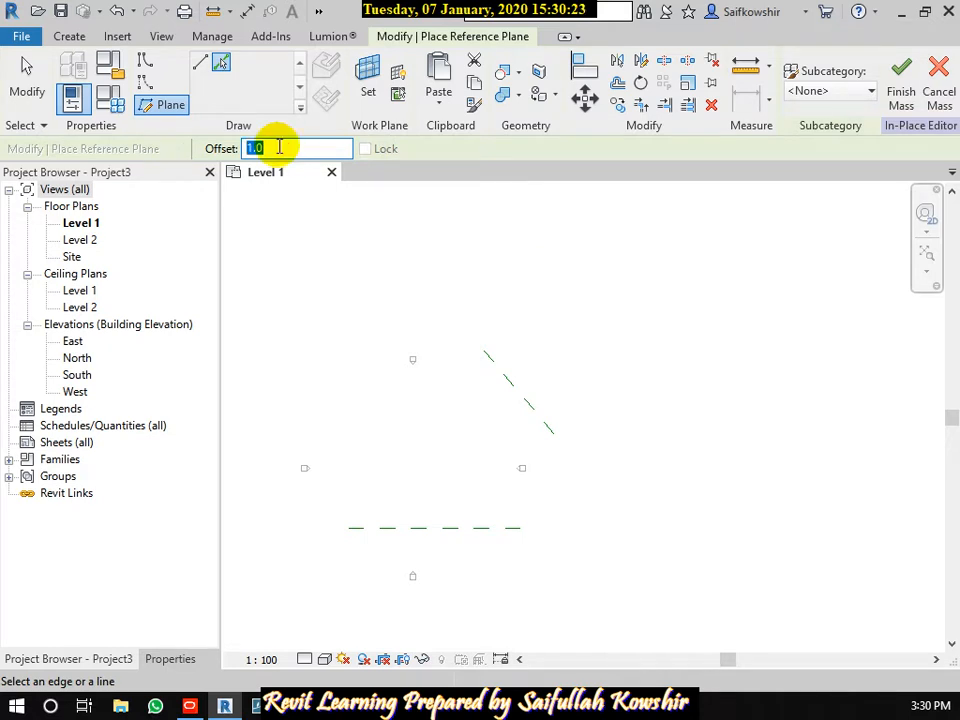
type("1200")
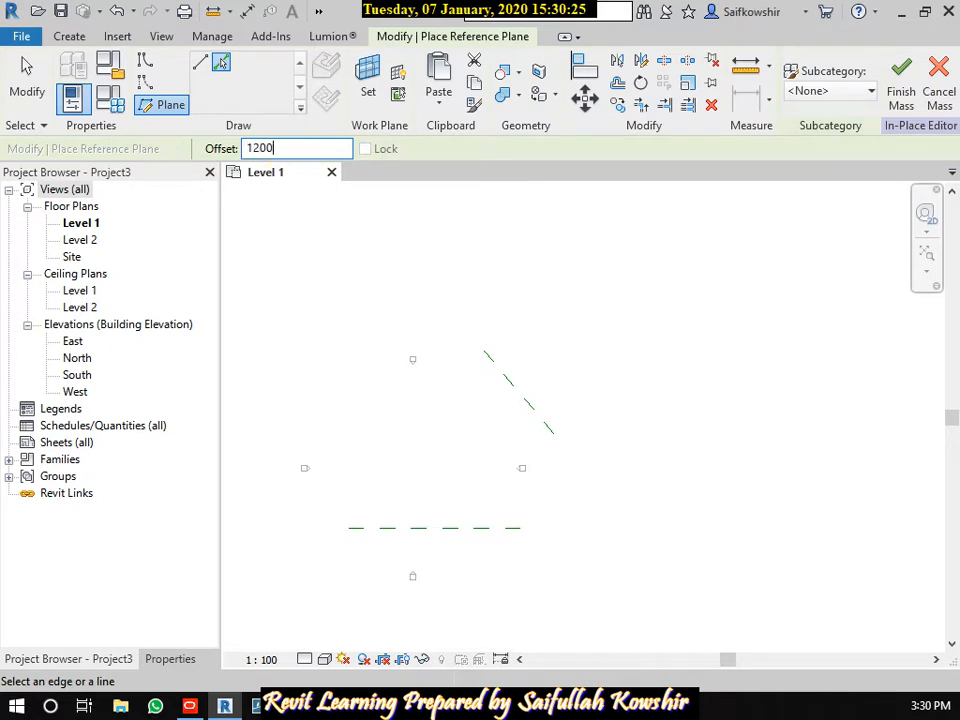
type("0")
left_click(540, 339)
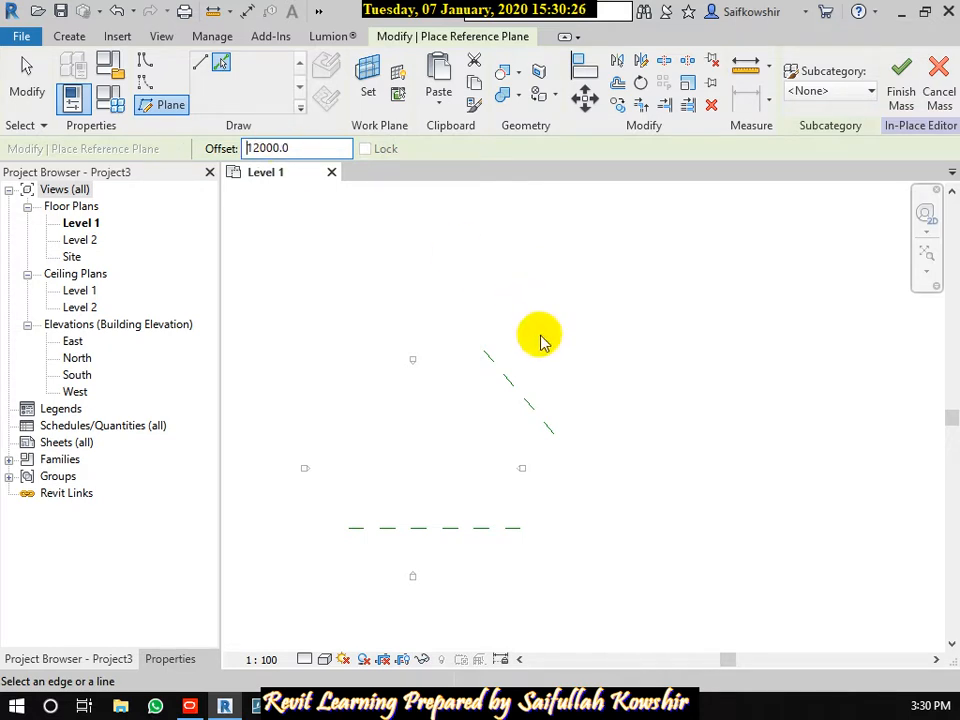
left_click(510, 381)
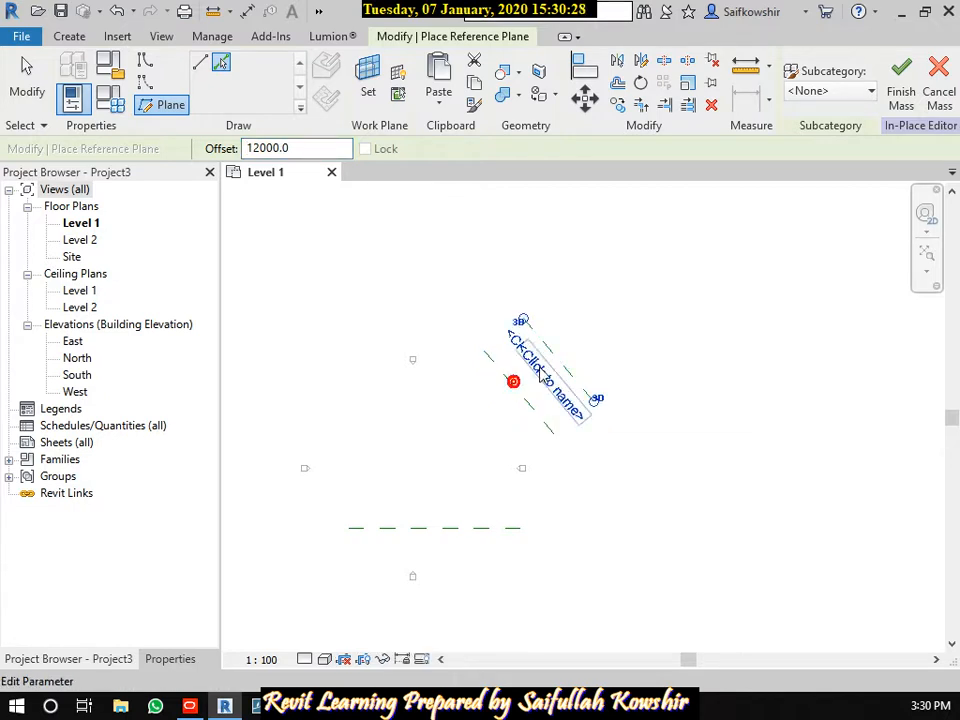
left_click(27, 67)
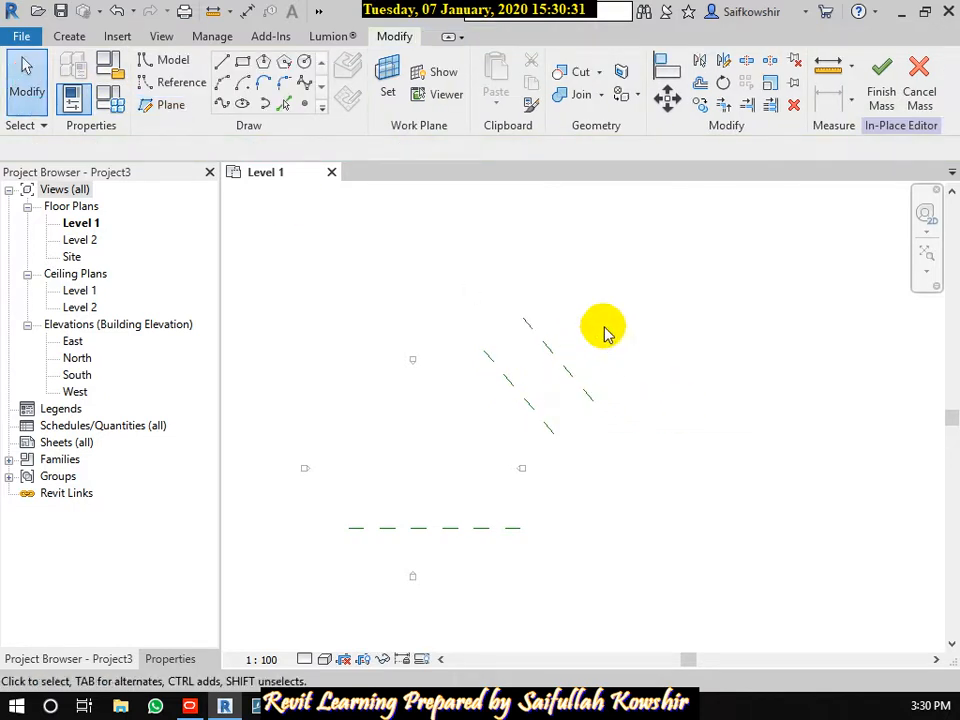
- Set the project length units to Meters and check the spacing between the two inclined reference planes
key("u")
key("n")
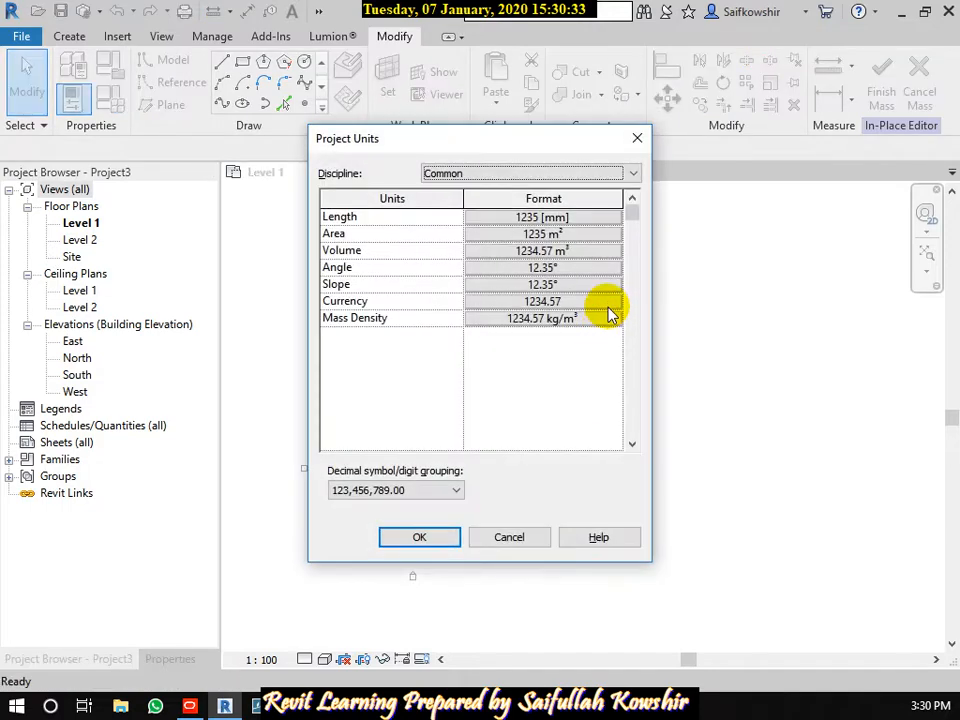
left_click(563, 218)
left_click(500, 251)
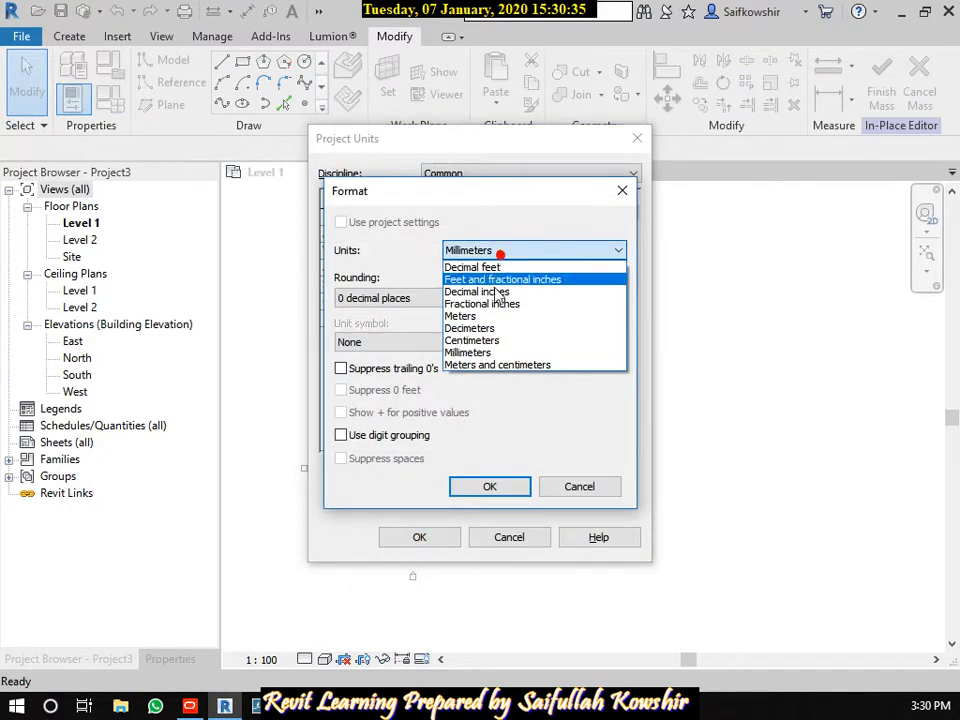
left_click(485, 316)
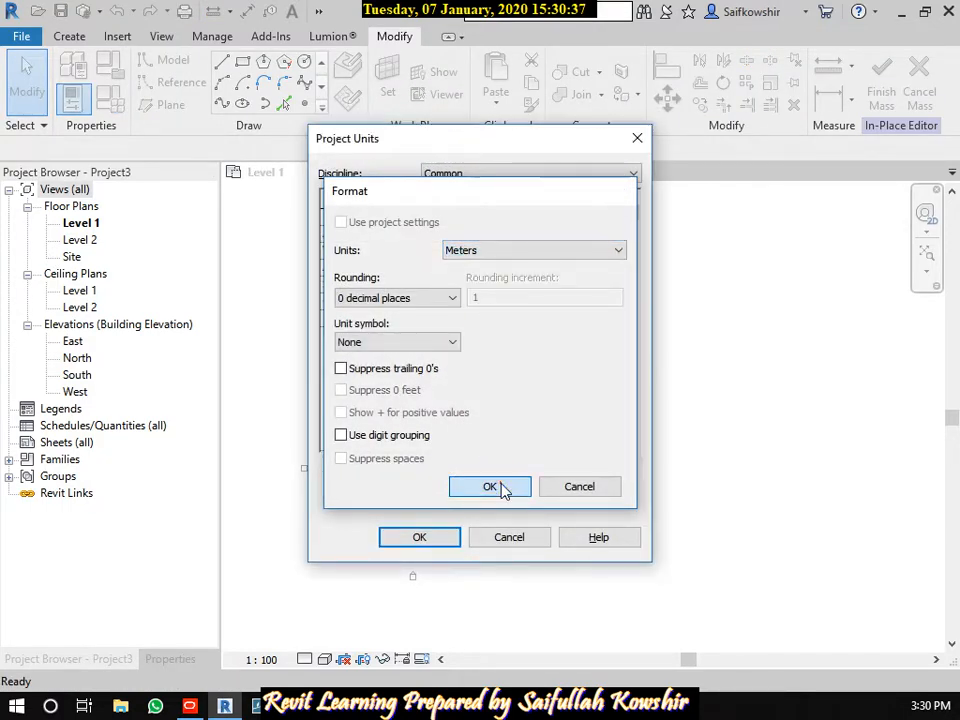
left_click(492, 486)
left_click(446, 541)
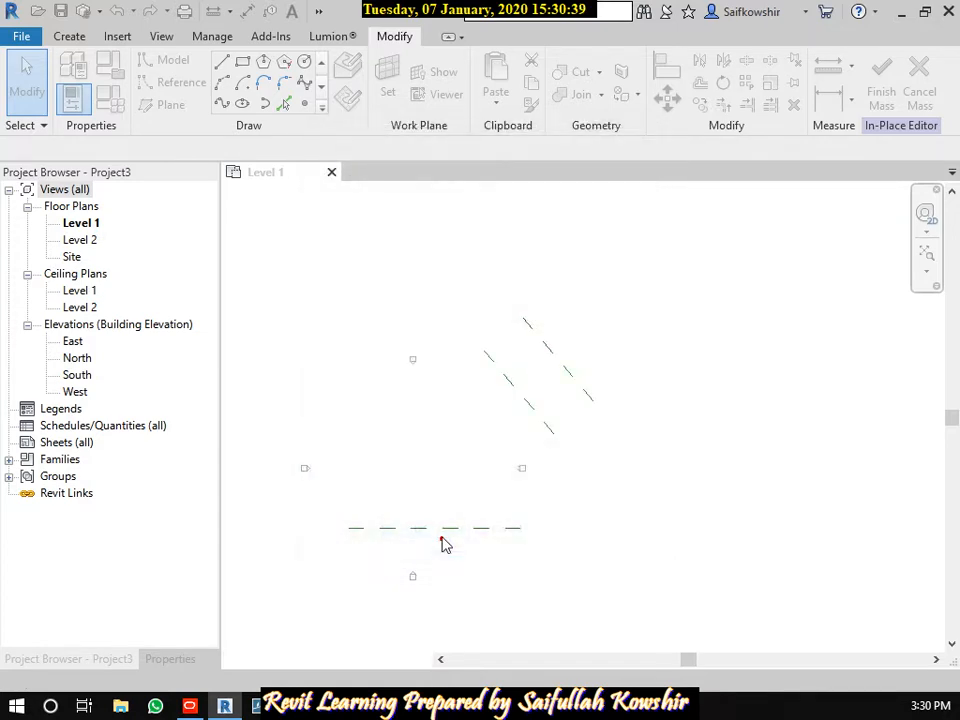
left_click(565, 373)
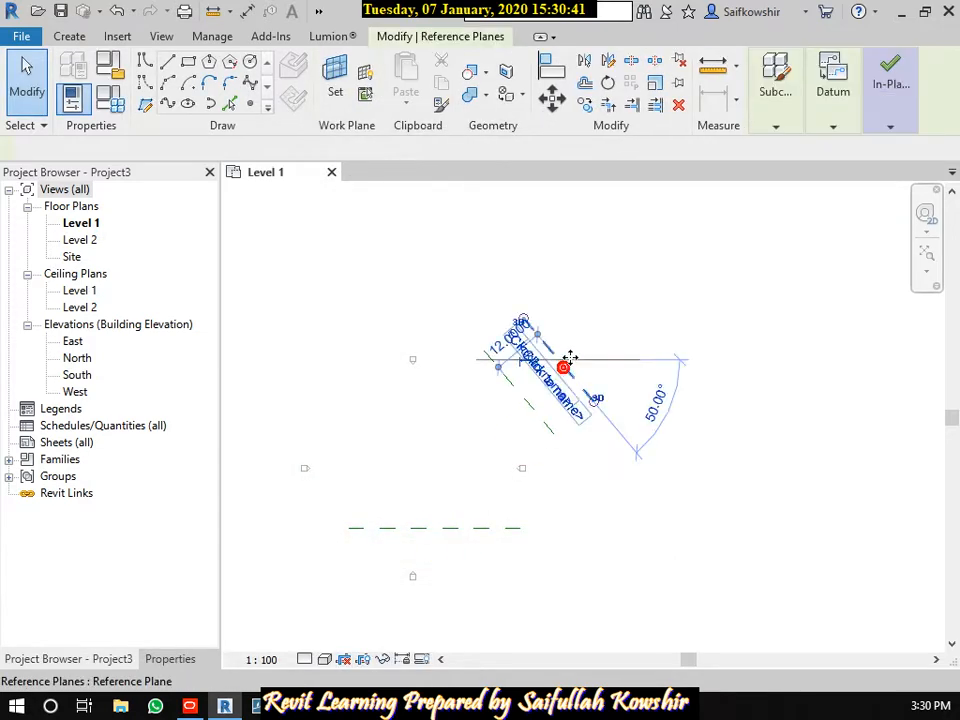
left_click(615, 333)
left_click(572, 377)
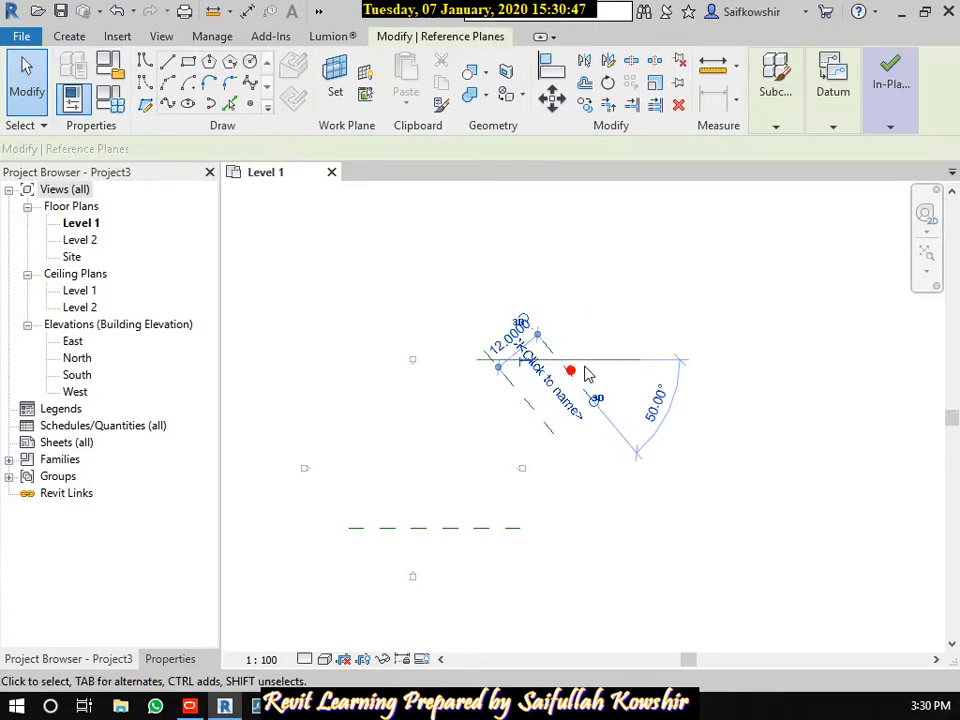
left_click(593, 466)
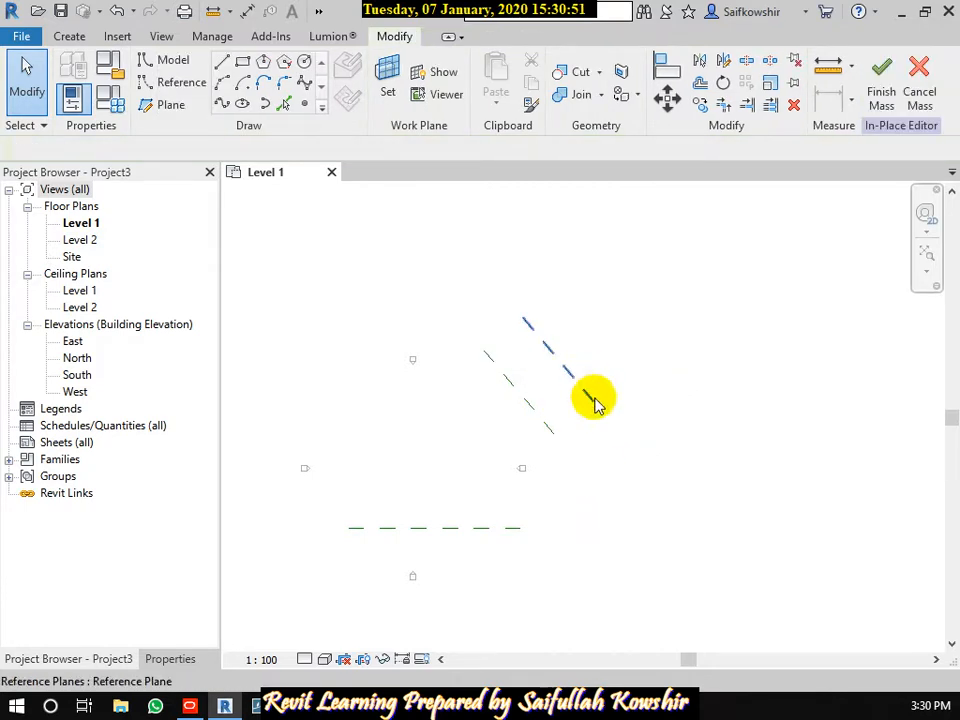
- Name the horizontal reference plane 1
left_click(482, 533)
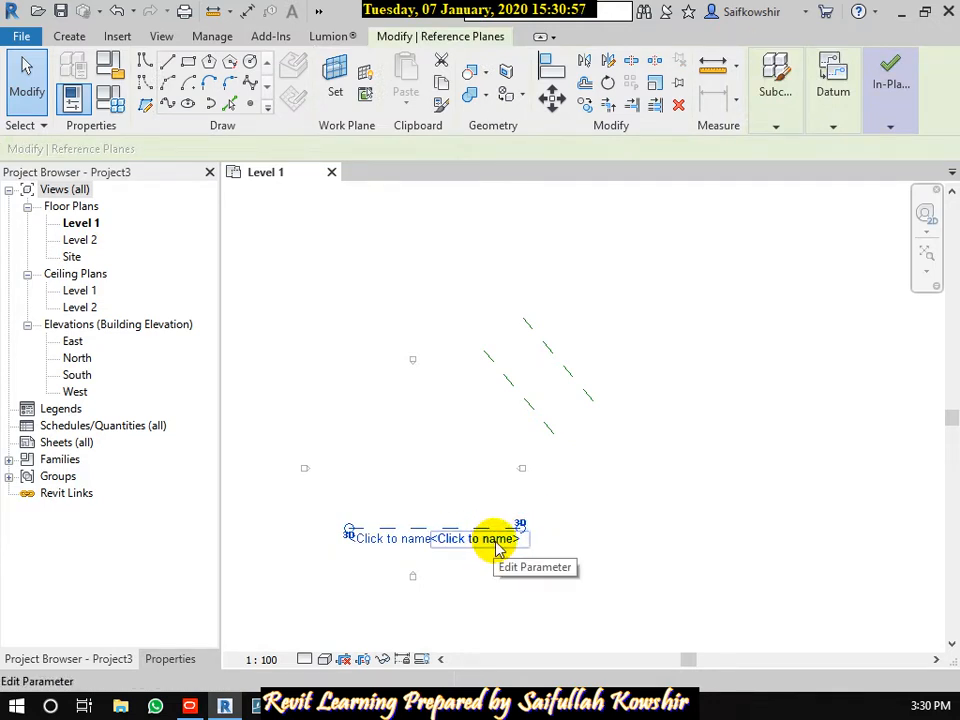
left_click(496, 542)
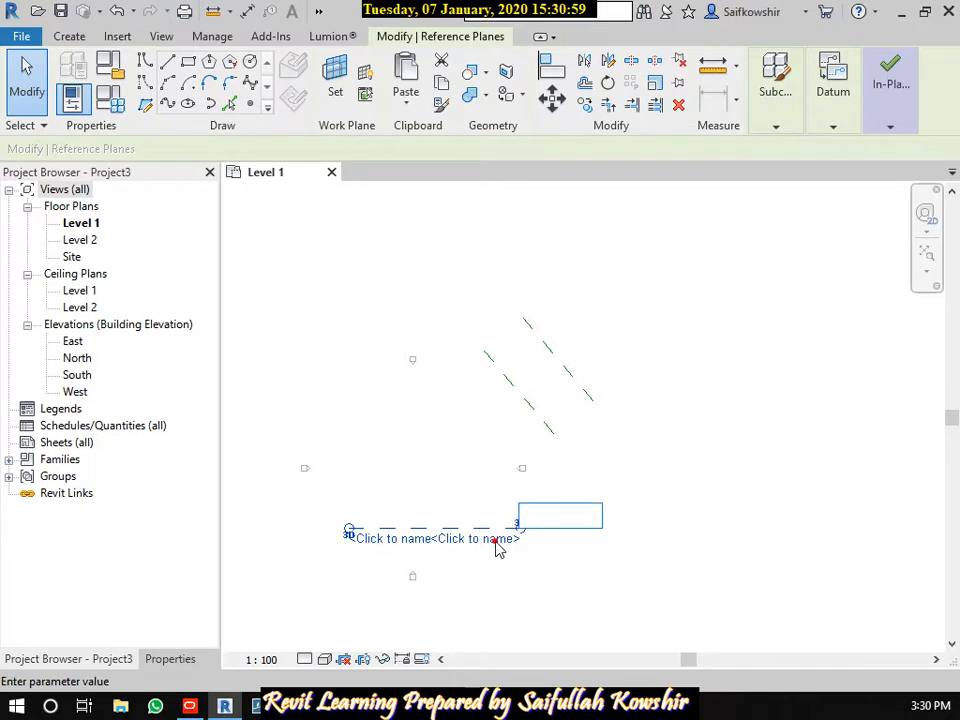
type("1")
key("Return")
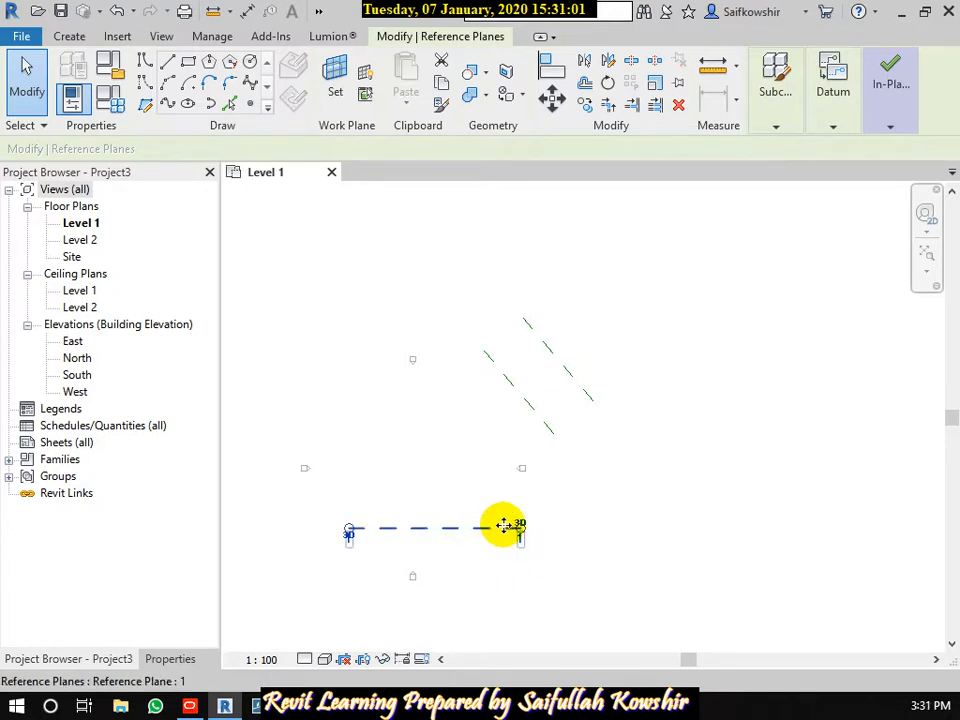
- Name the inclined reference plane nearest the horizontal one 2
left_click(553, 436)
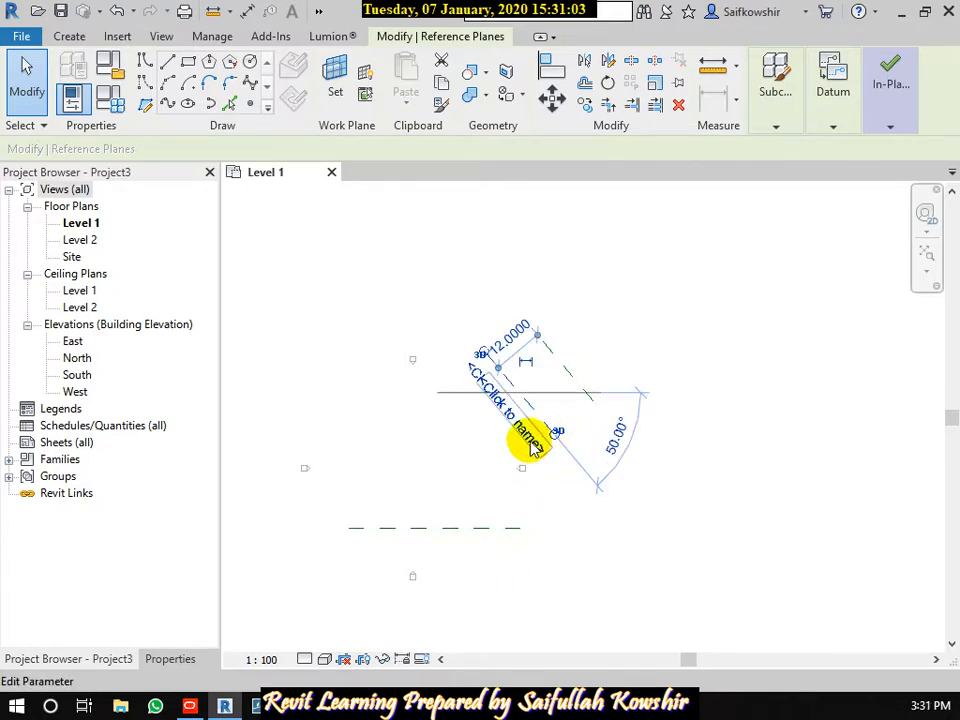
left_click(530, 442)
type("2")
left_click(521, 437)
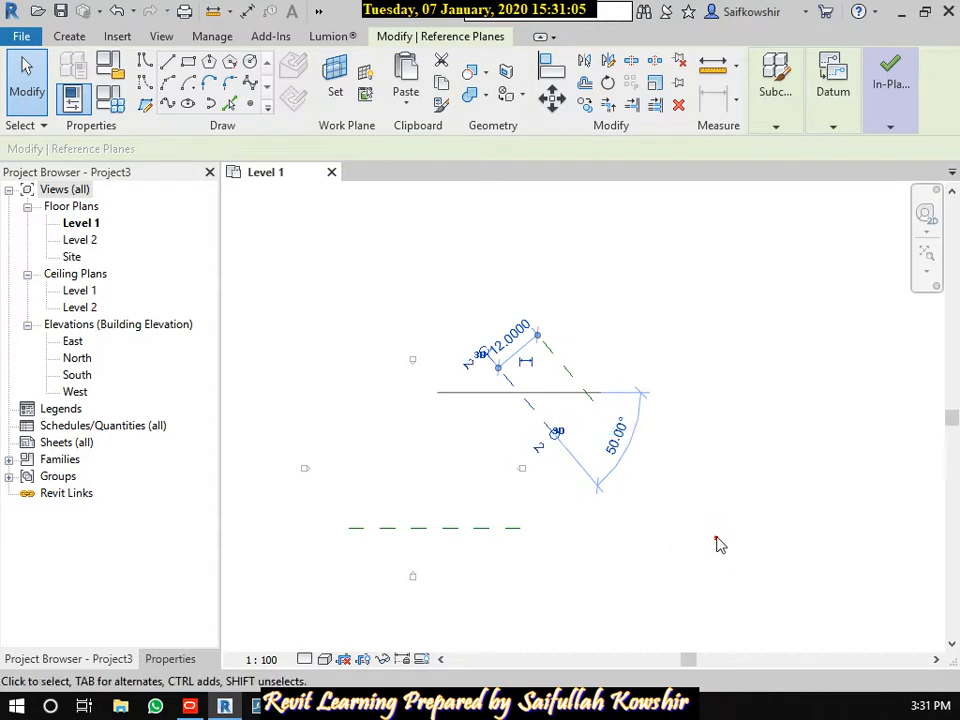
- Name the inclined reference plane farthest from the horizontal one 3
left_click(574, 375)
left_click(568, 407)
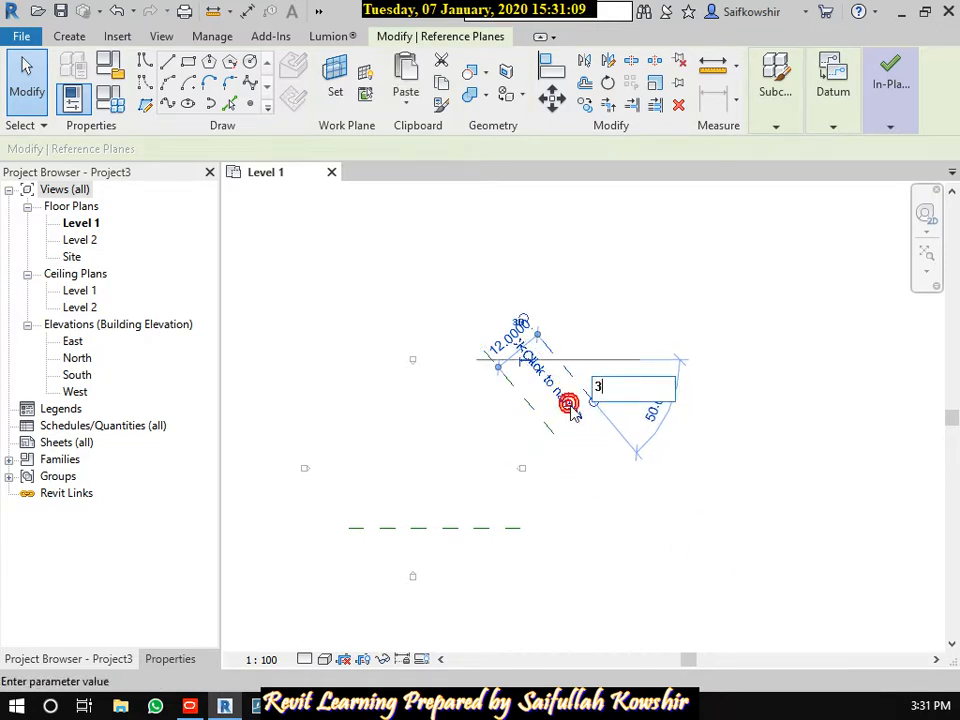
type("3")
left_click(645, 525)
middle_click_drag(594, 430, 602, 403)
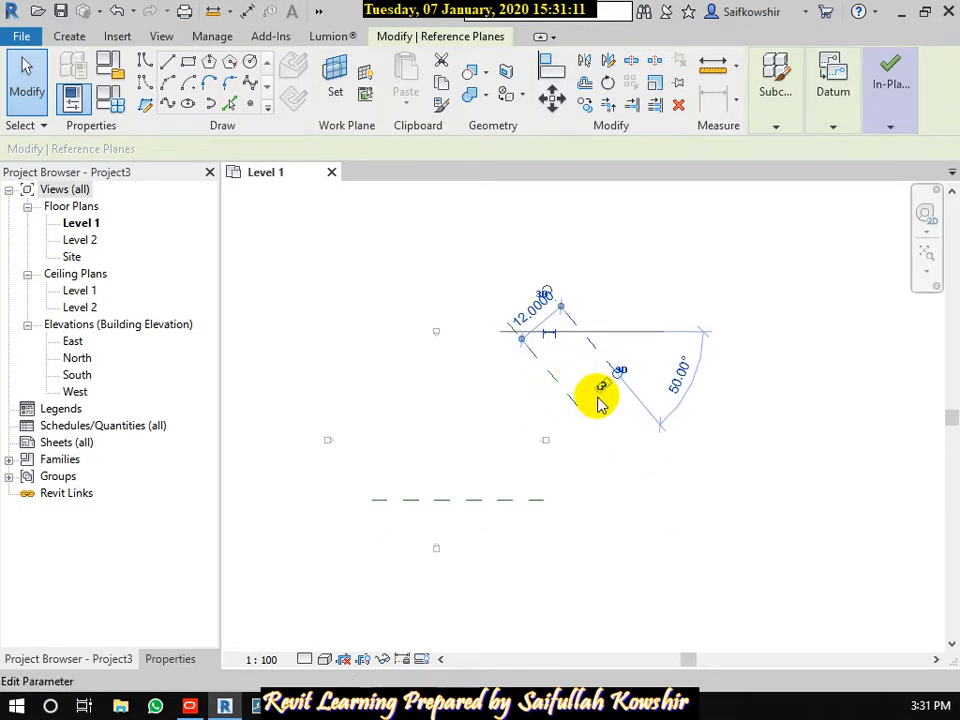
key("Escape")
scroll(600, 358, "up", 2)
left_click(600, 358)
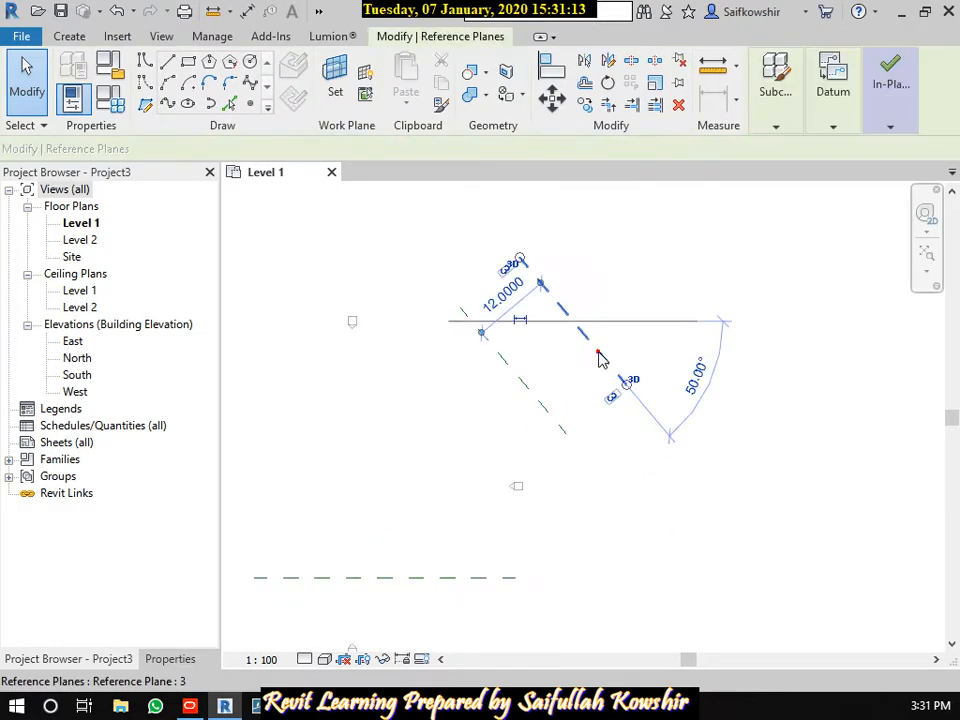
left_click(623, 385)
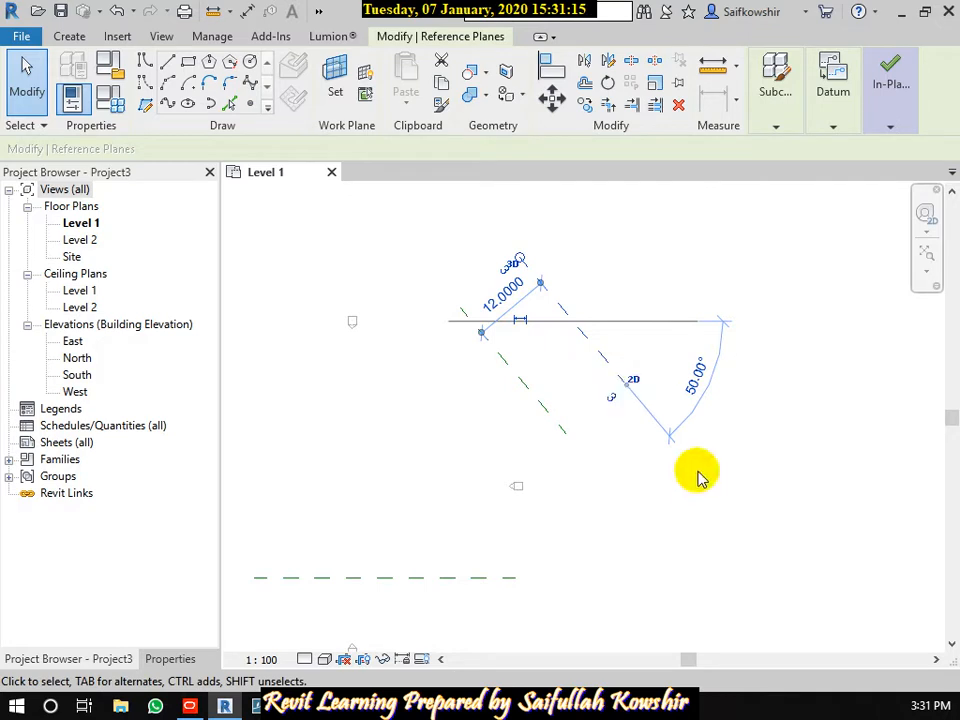
left_click(654, 461)
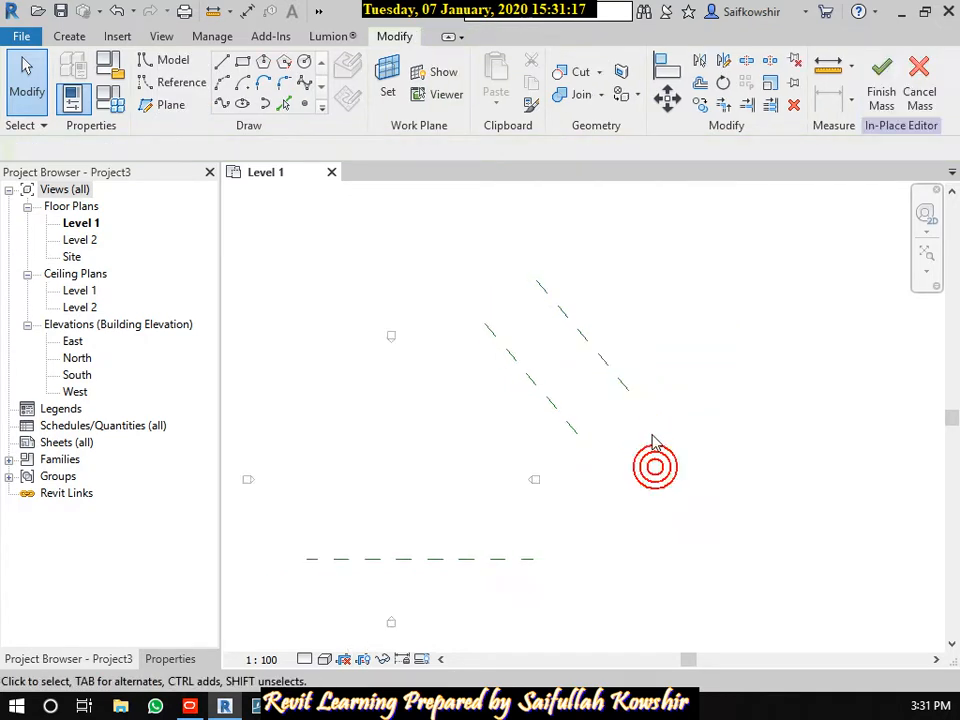
scroll(654, 461, "down", 4)
middle_click_drag(617, 516, 660, 458)
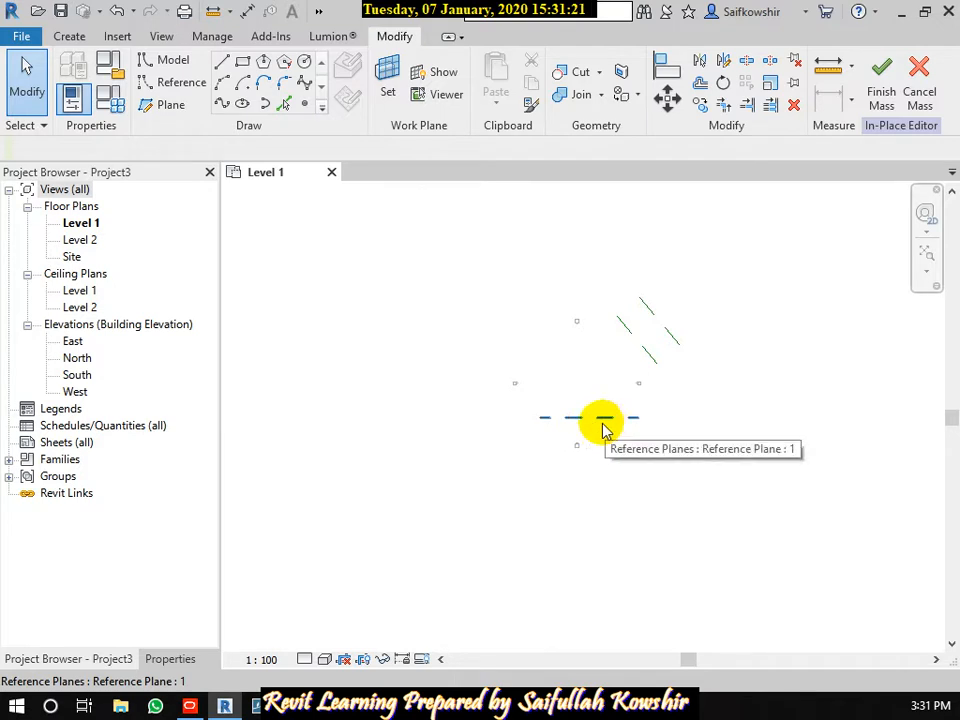
- Start a model line drawn on the work plane and set Reference Plane : 1 as the active work plane
left_click(178, 64)
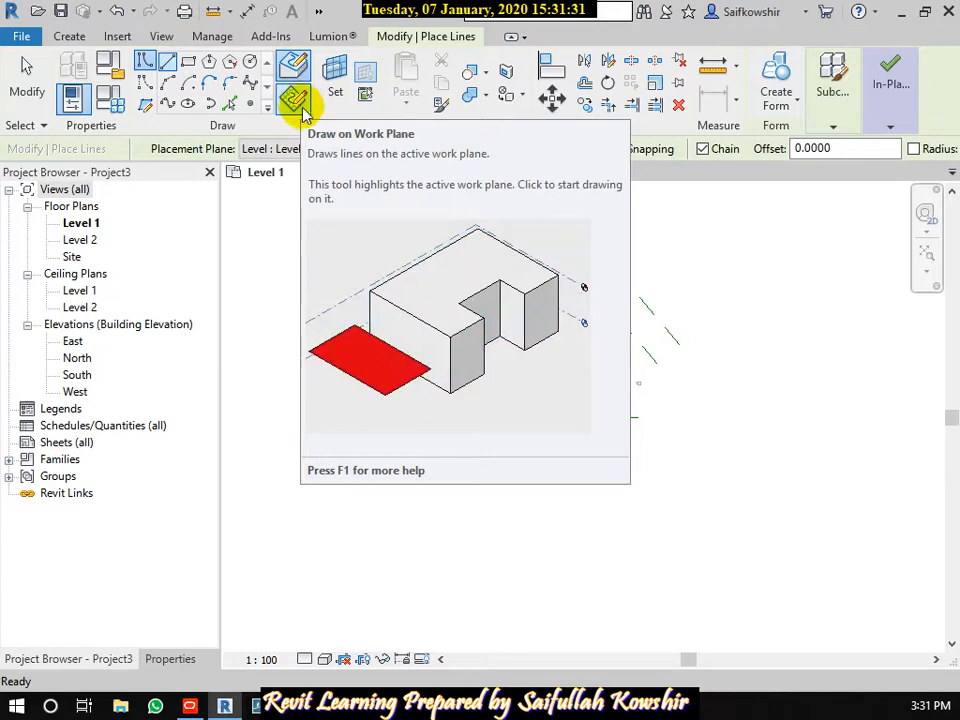
left_click(300, 103)
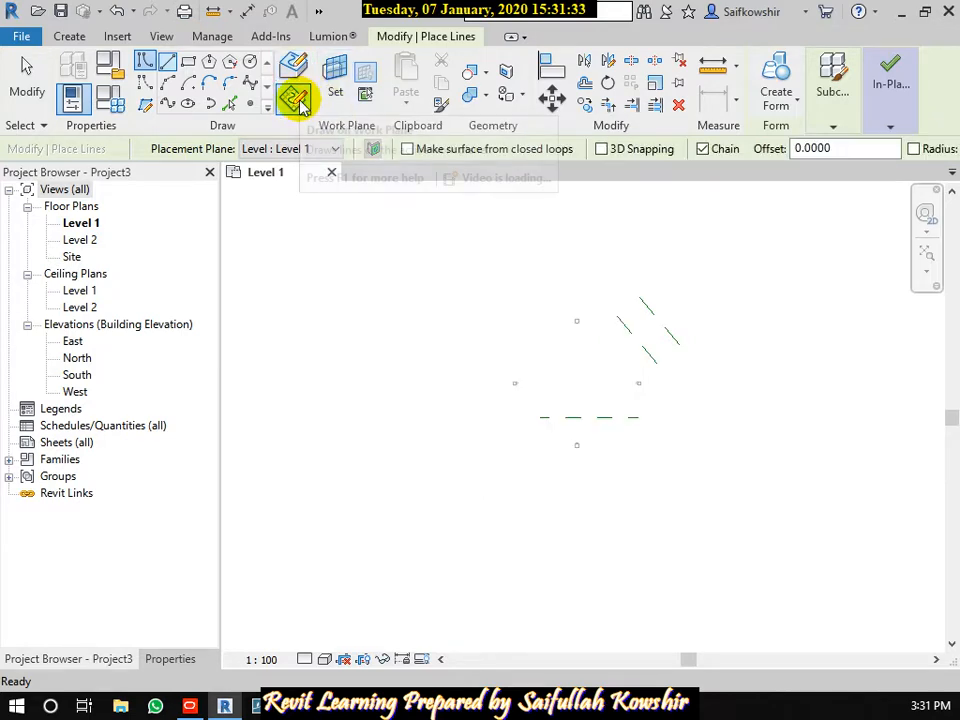
left_click(336, 92)
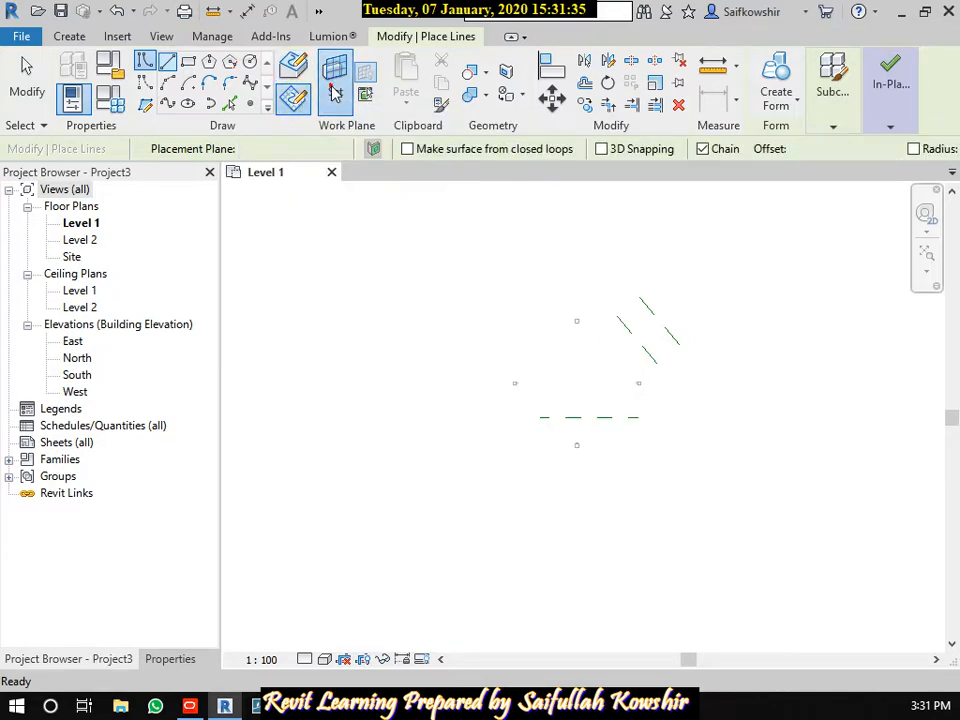
left_click(457, 354)
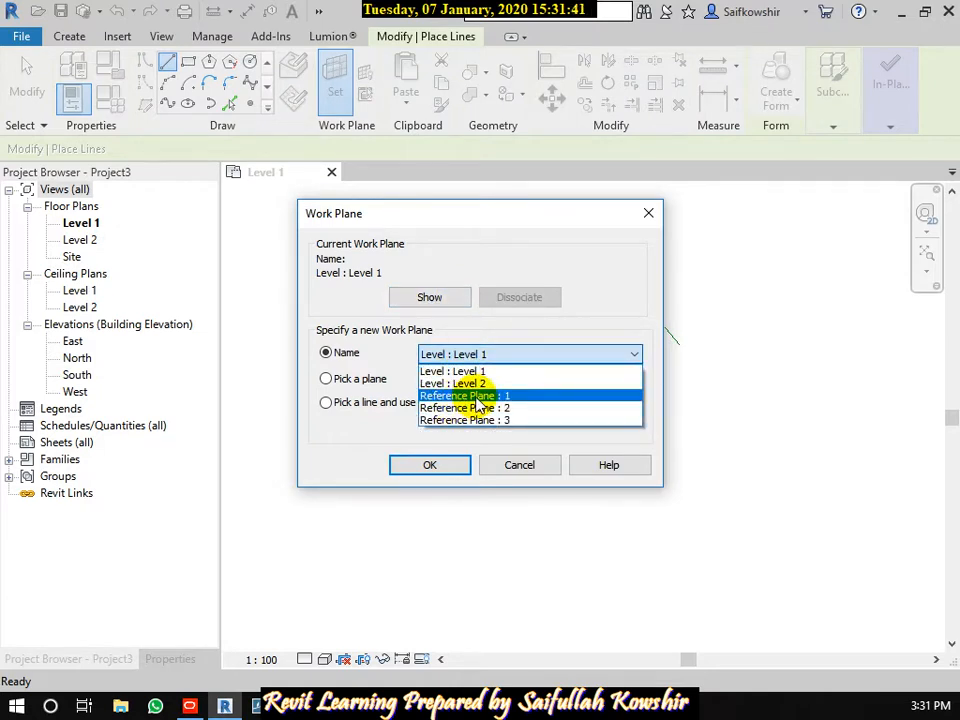
left_click(479, 400)
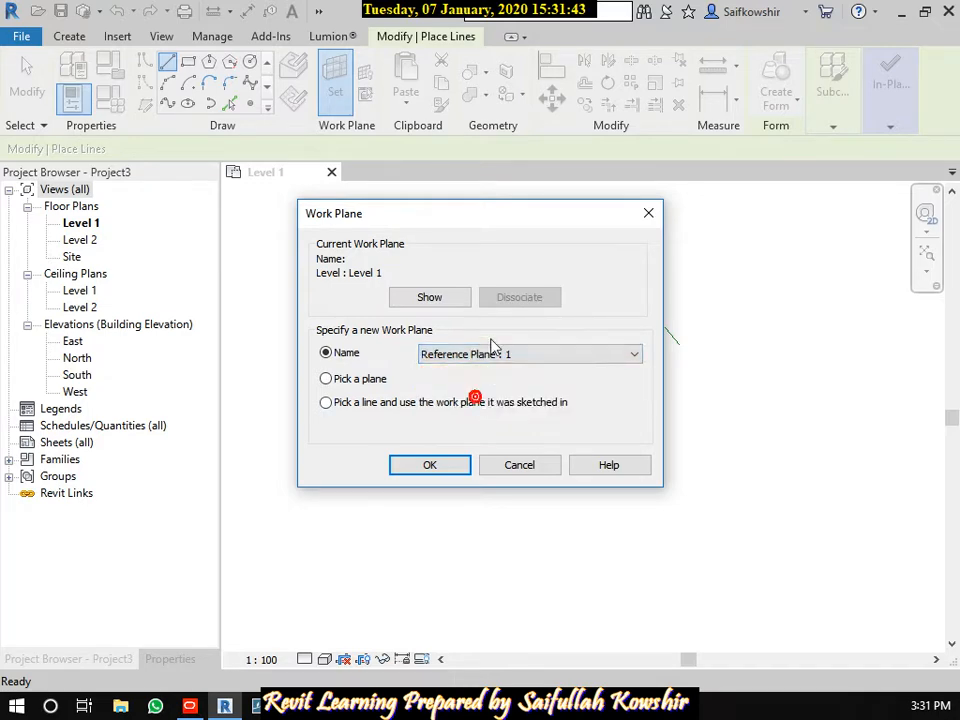
left_click(460, 465)
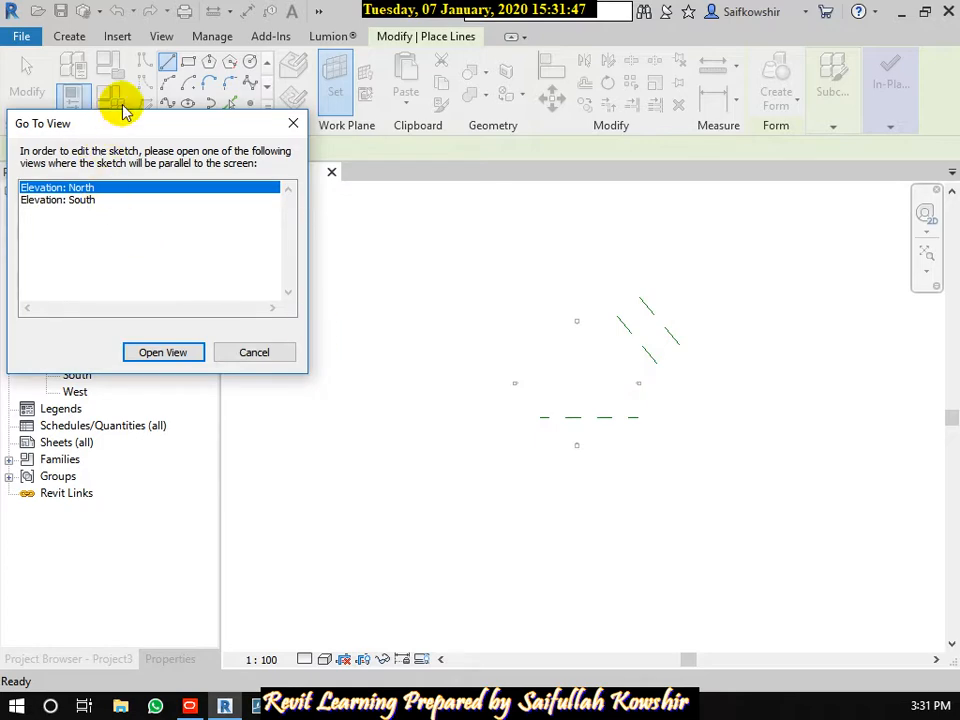
- Choose Elevation: South as the view for sketching on Reference Plane 1 and open it
left_click_drag(118, 125, 436, 82)
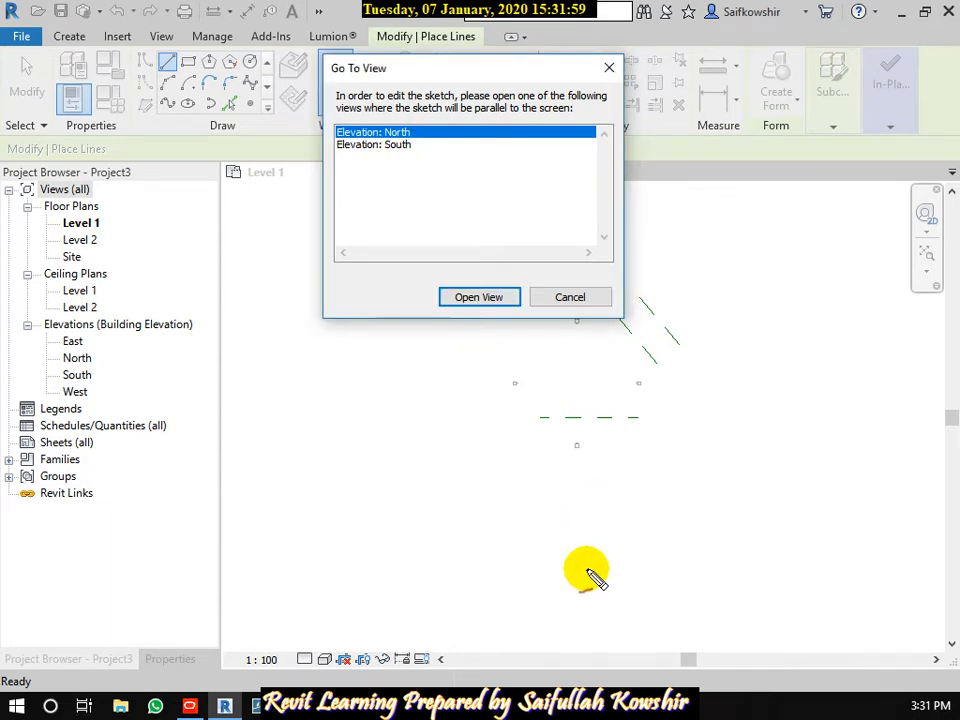
mouse_move(592, 546)
left_mouse_down()
mouse_move(593, 585)
mouse_move(588, 514)
mouse_move(572, 538)
left_mouse_up()
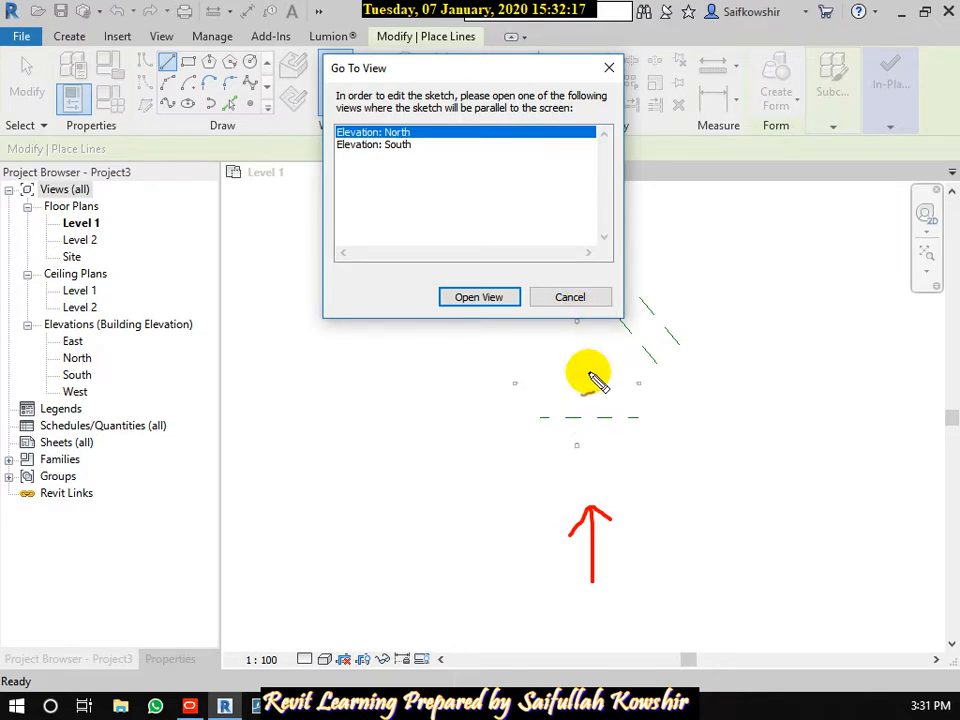
left_click(401, 148)
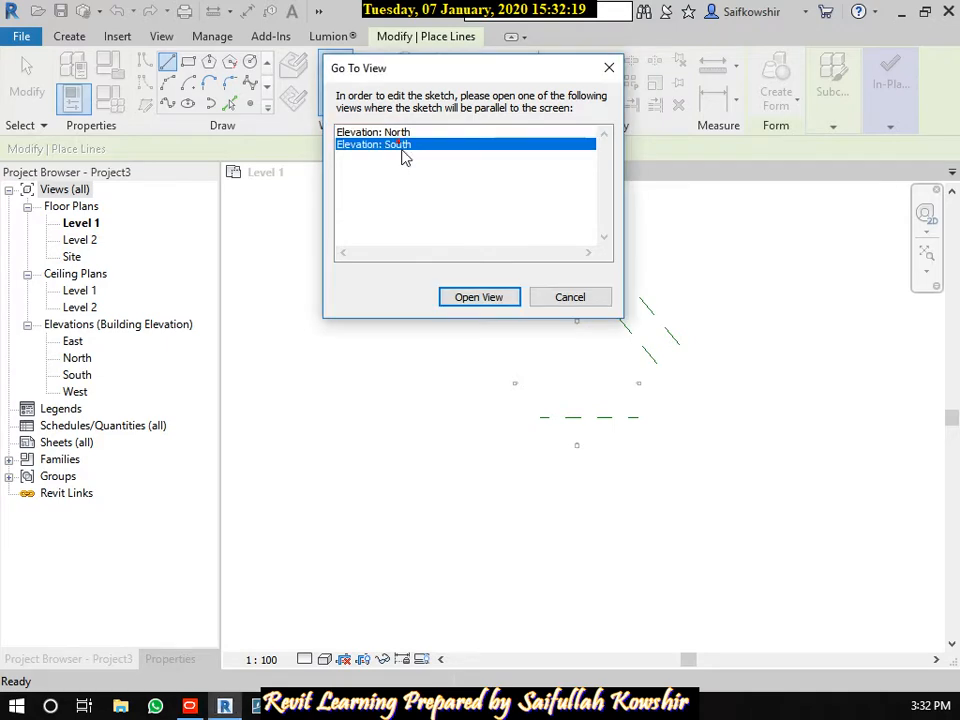
left_click(499, 298)
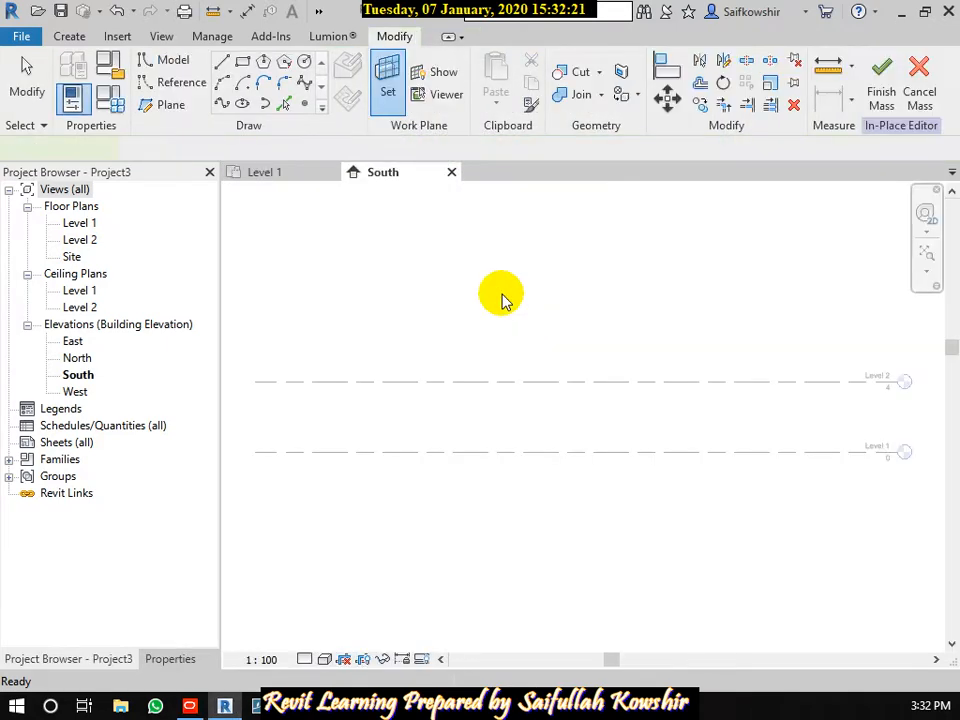
- Draw a 180° start-end-radius arc of 2 m radius on Reference Plane 1, with both ends on Level 1 and its crown upward
key("l")
key("i")
scroll(642, 352, "down", 2)
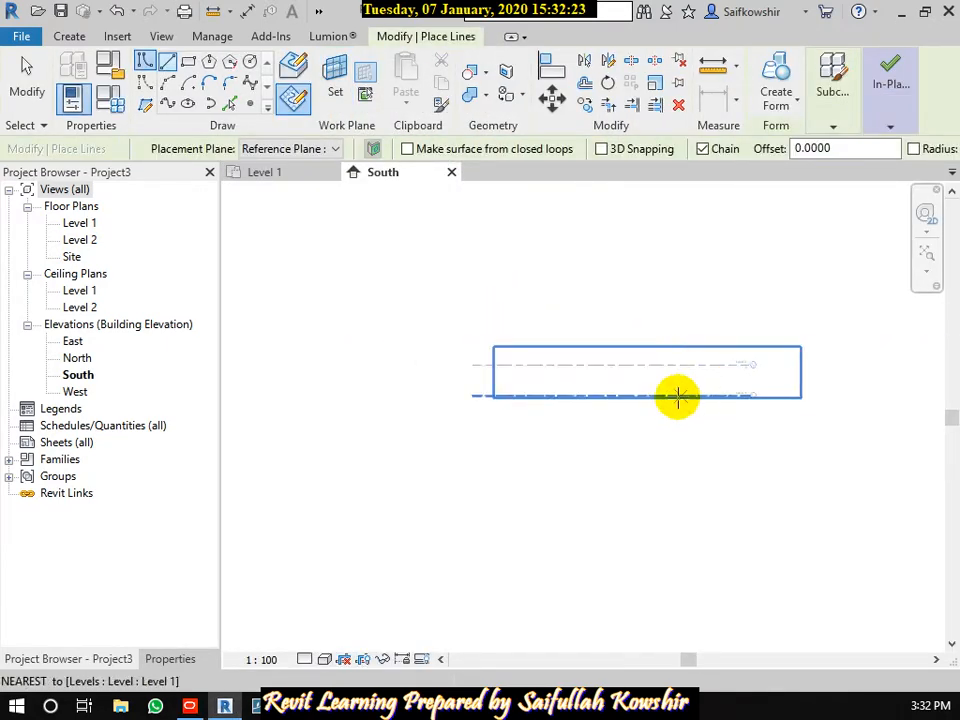
middle_click_drag(678, 397, 654, 388)
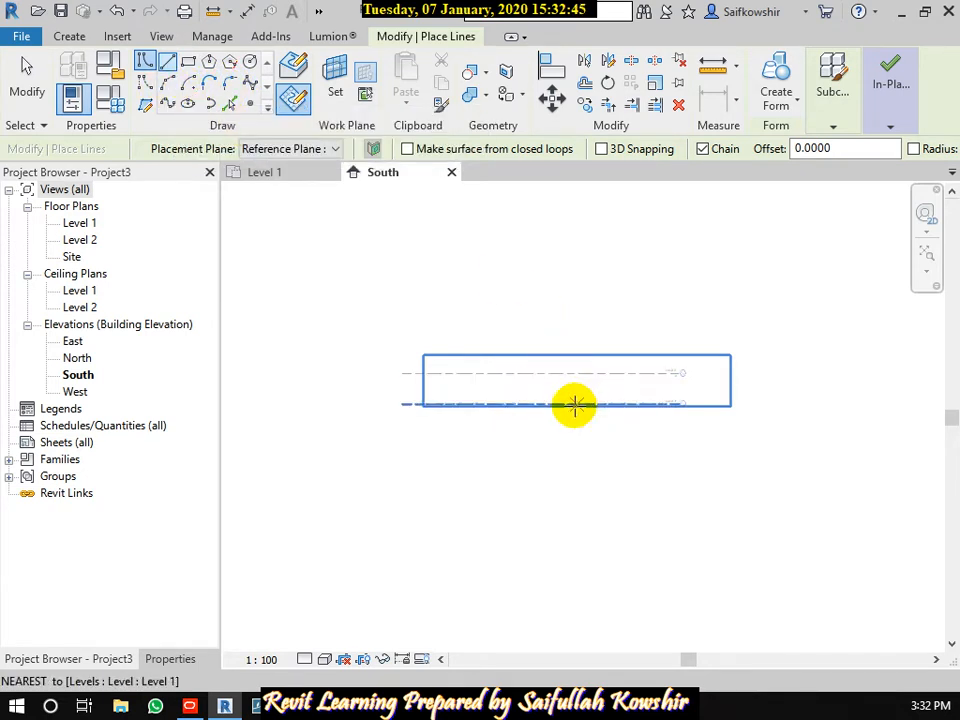
left_click(167, 84)
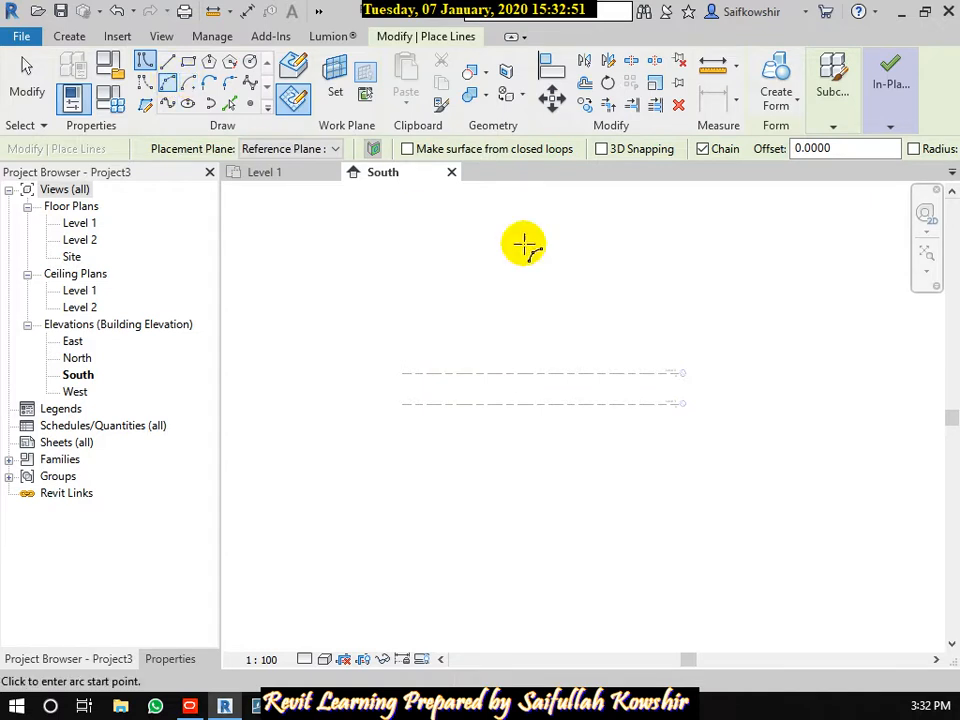
scroll(516, 405, "up", 4)
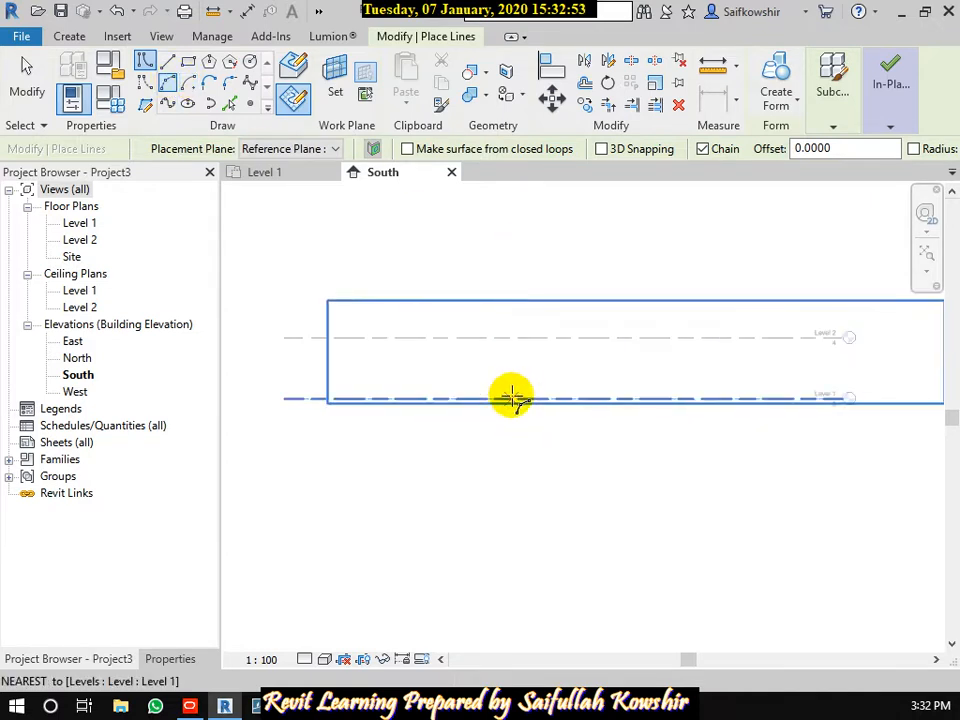
left_click(512, 398)
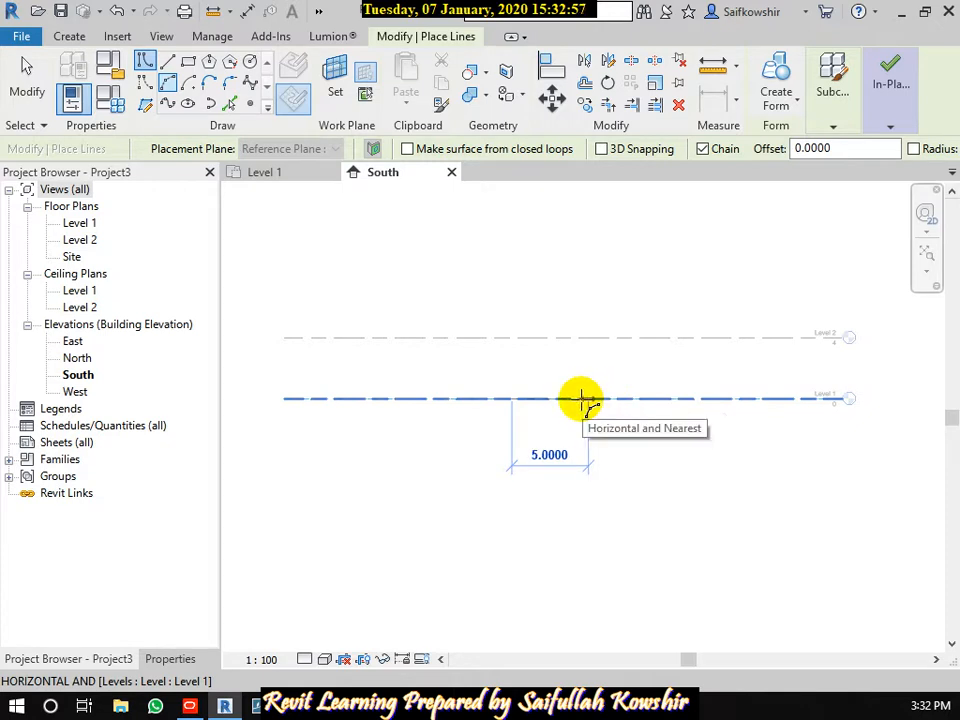
left_click(570, 398)
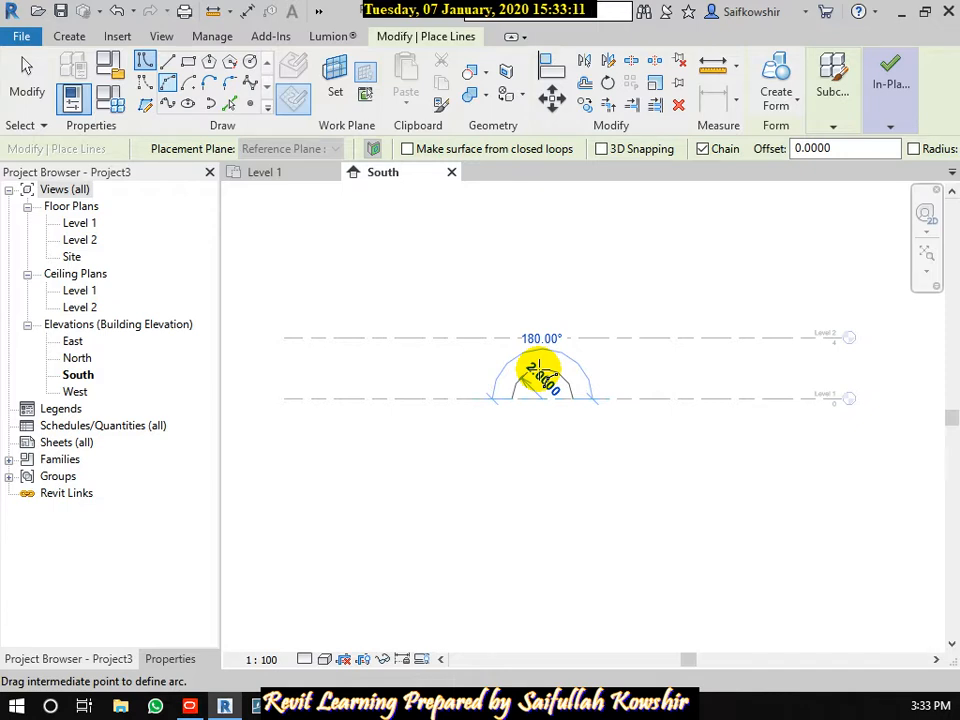
left_click(538, 377)
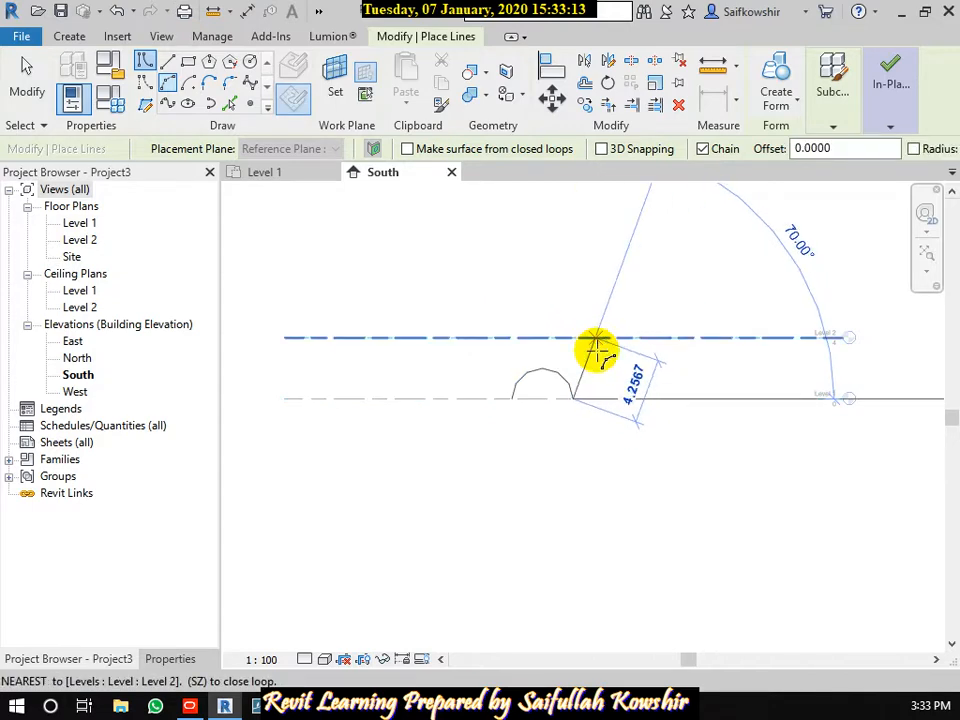
right_click(600, 369)
left_click(632, 379)
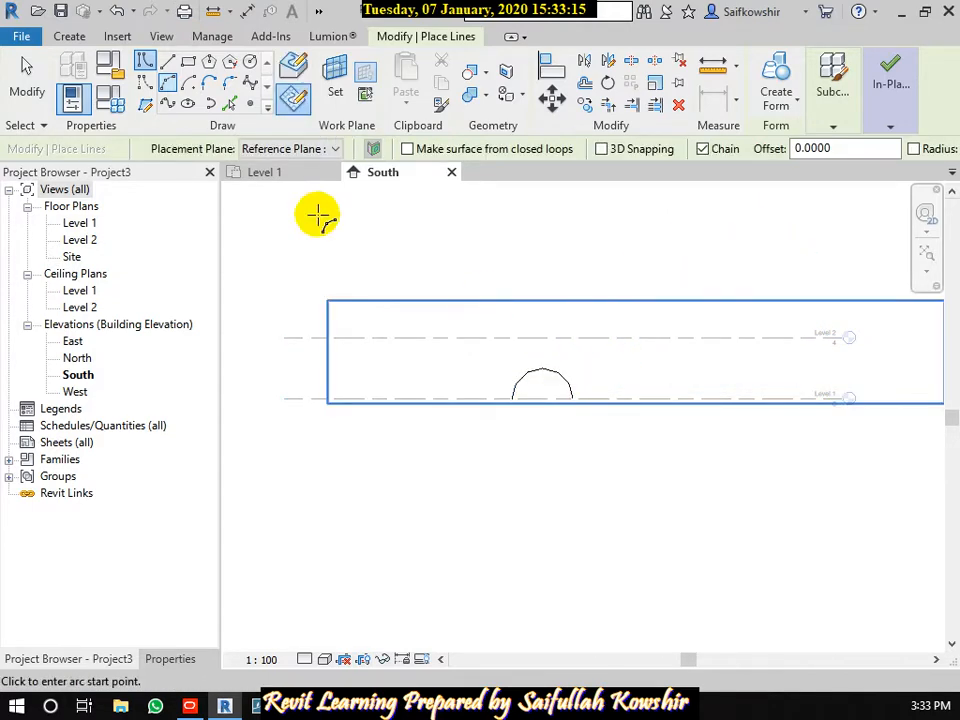
left_click(30, 88)
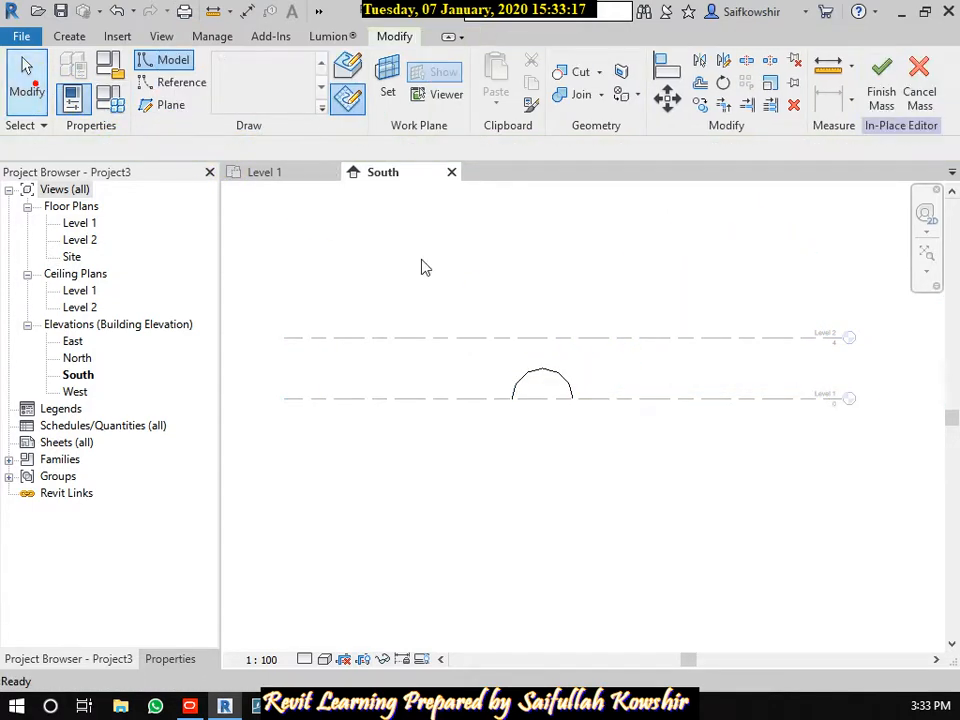
left_click(558, 377)
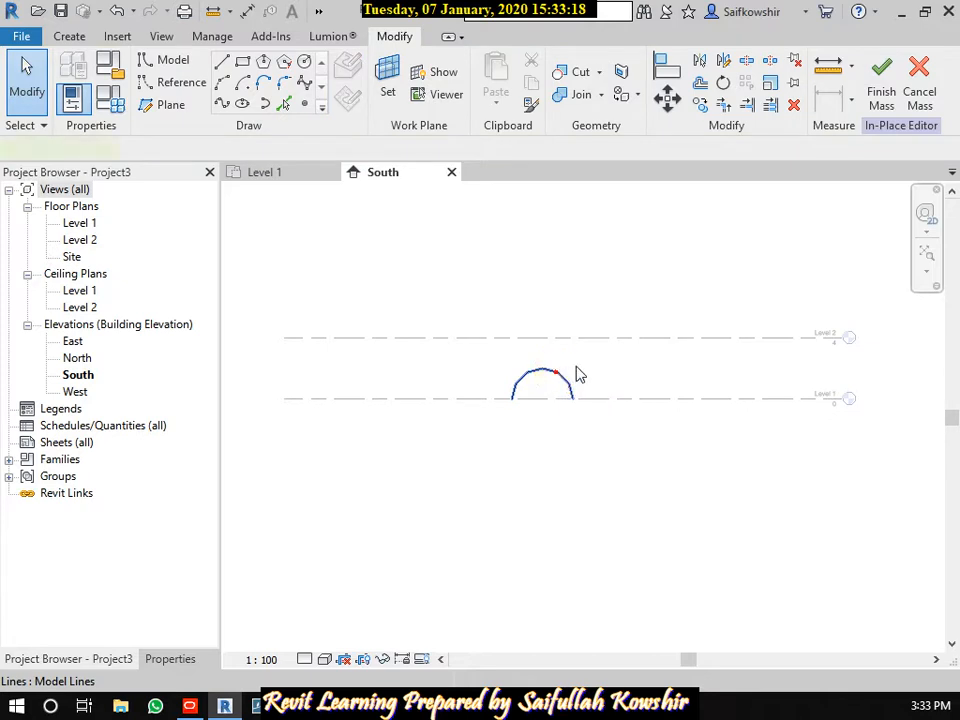
left_click(605, 435)
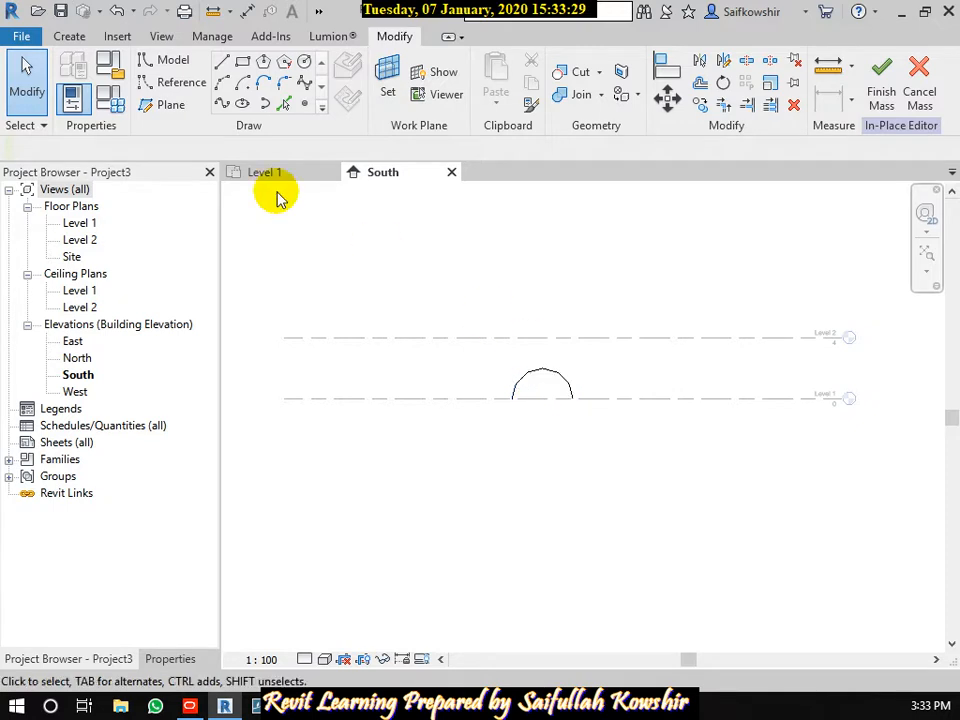
- Start a new model line and set Reference Plane : 2 as the active work plane
left_click(167, 64)
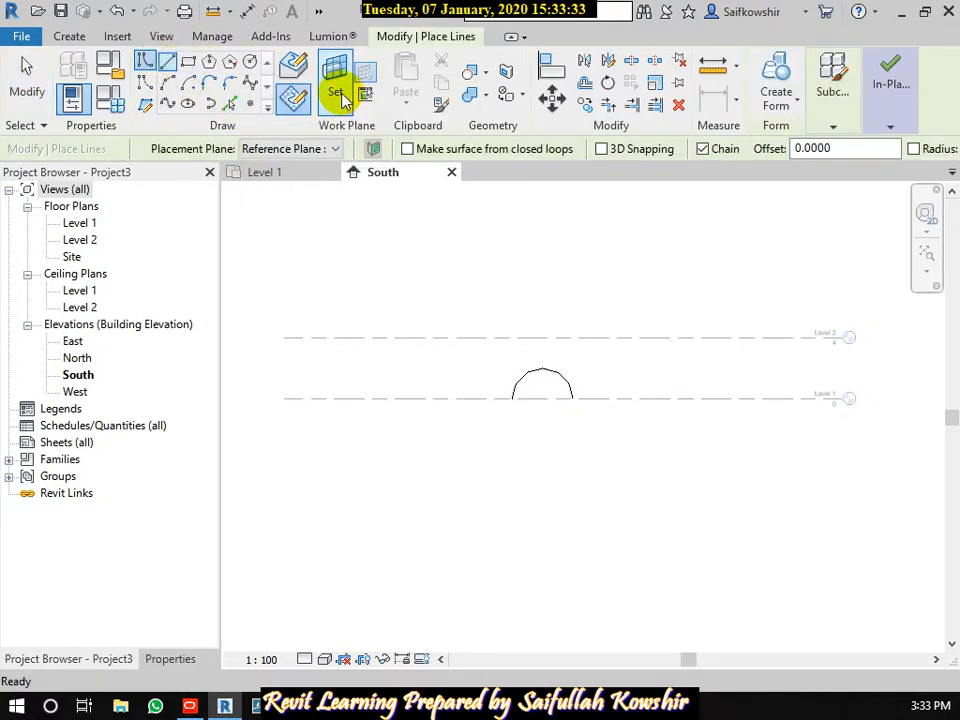
left_click(338, 95)
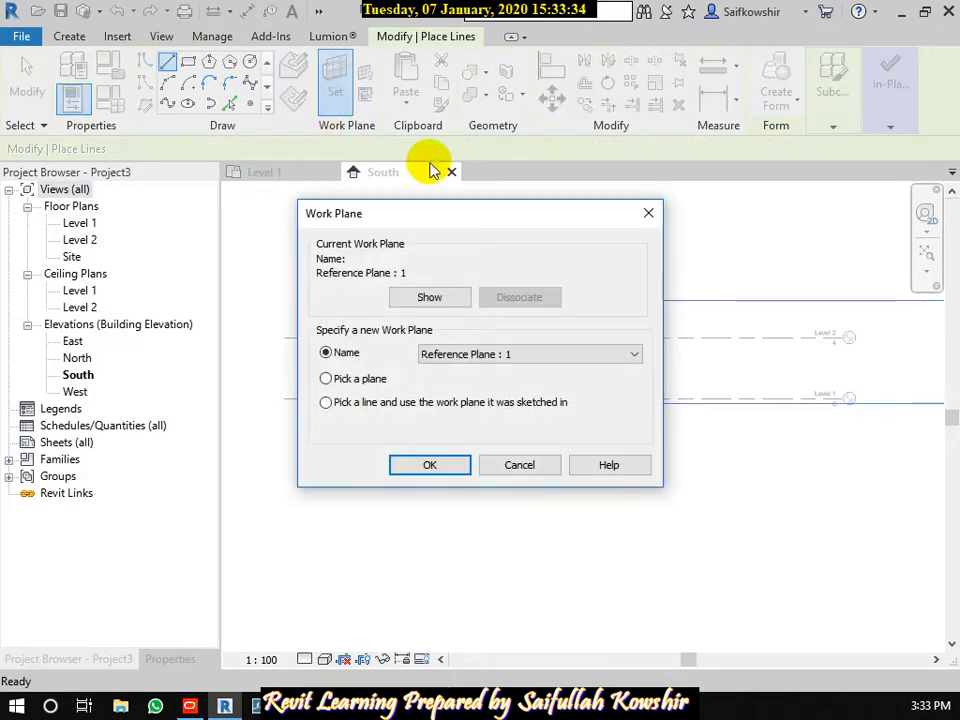
left_click(490, 355)
left_click(500, 408)
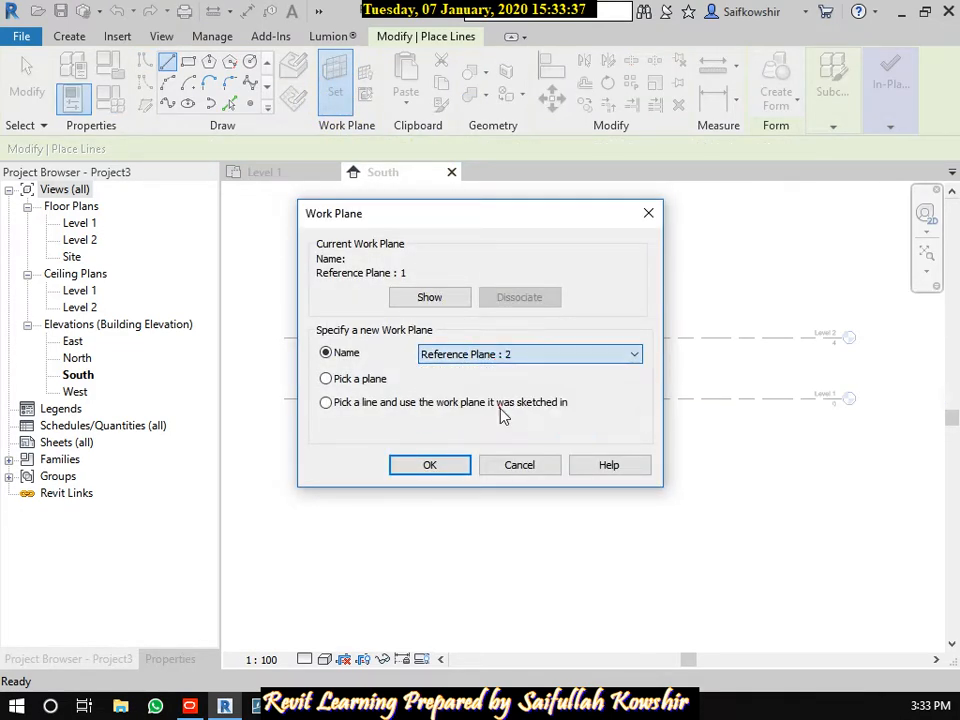
left_click(443, 466)
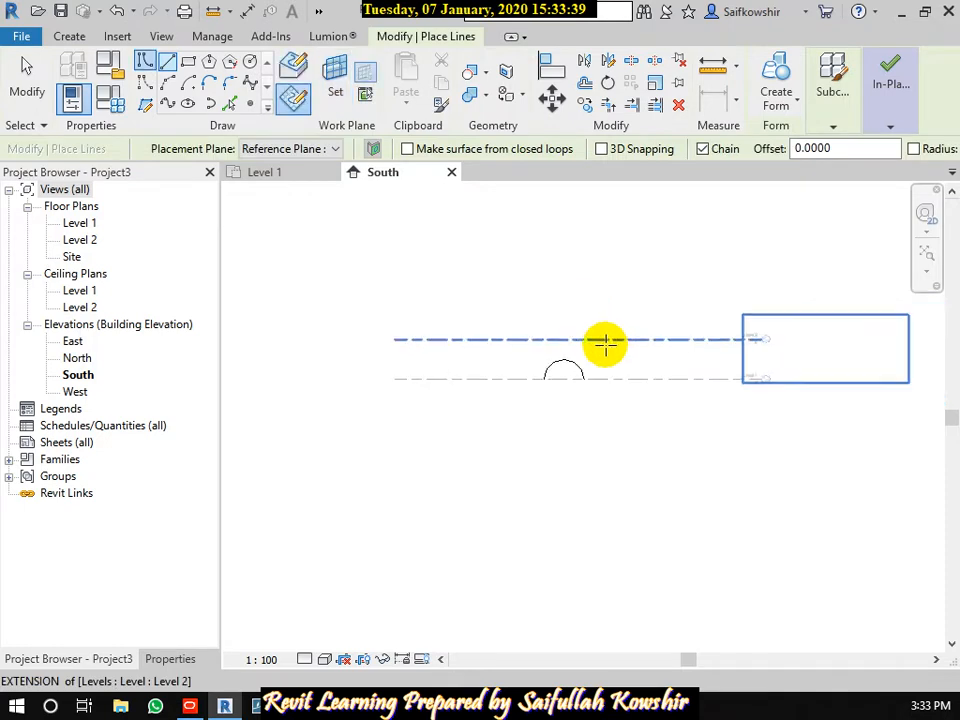
scroll(605, 343, "down", 1)
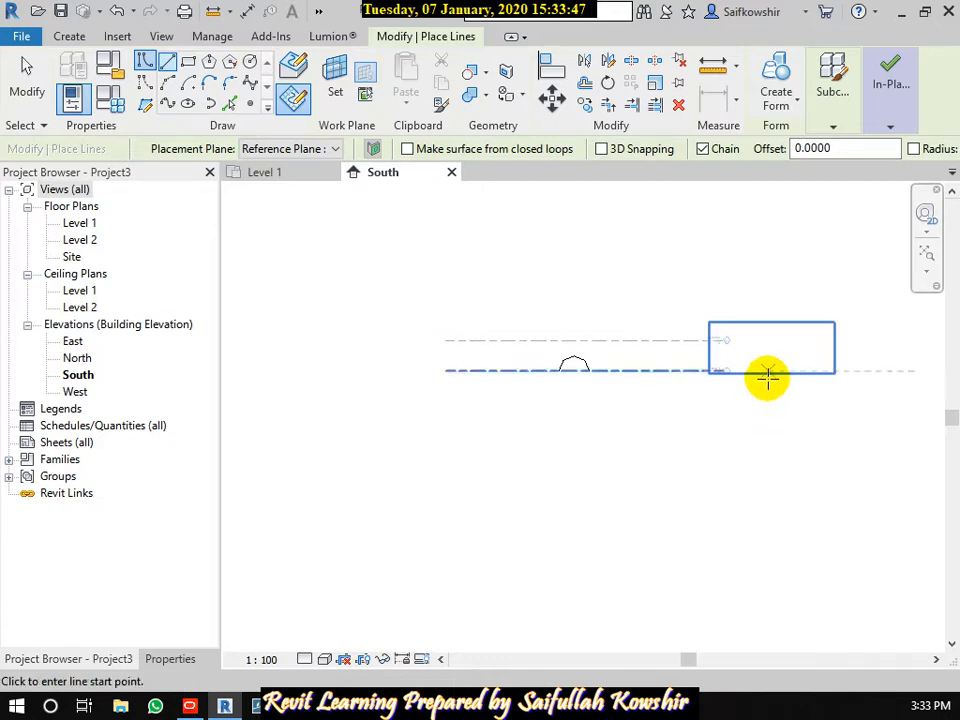
- Show Reference Plane 2 face-on in the Workplane Viewer, with the start-end-radius arc tool active
left_click(366, 100)
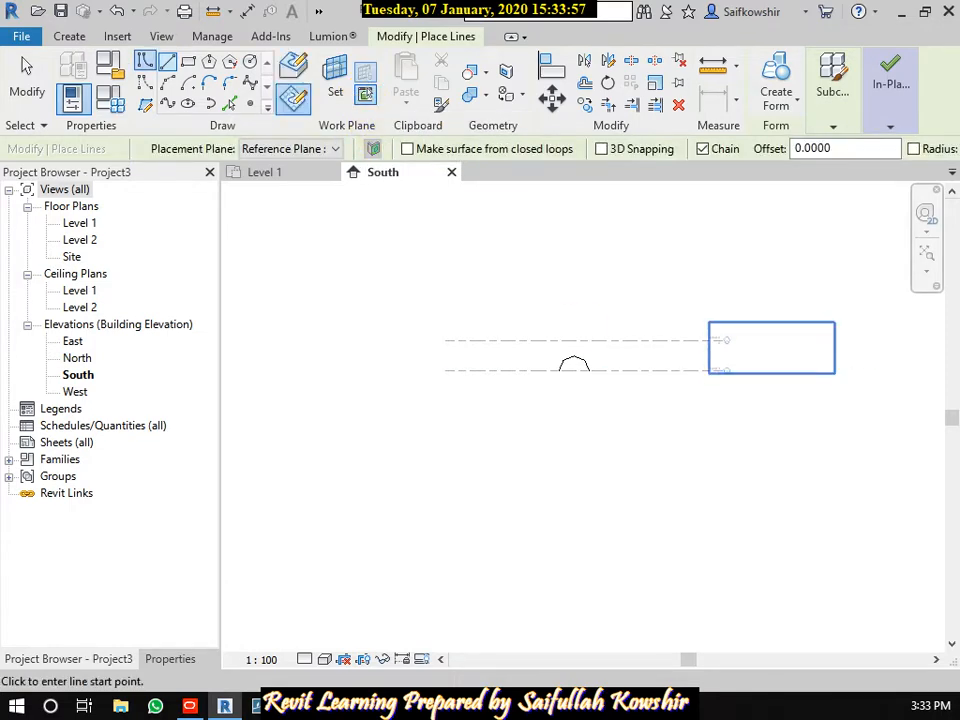
left_click_drag(754, 163, 465, 188)
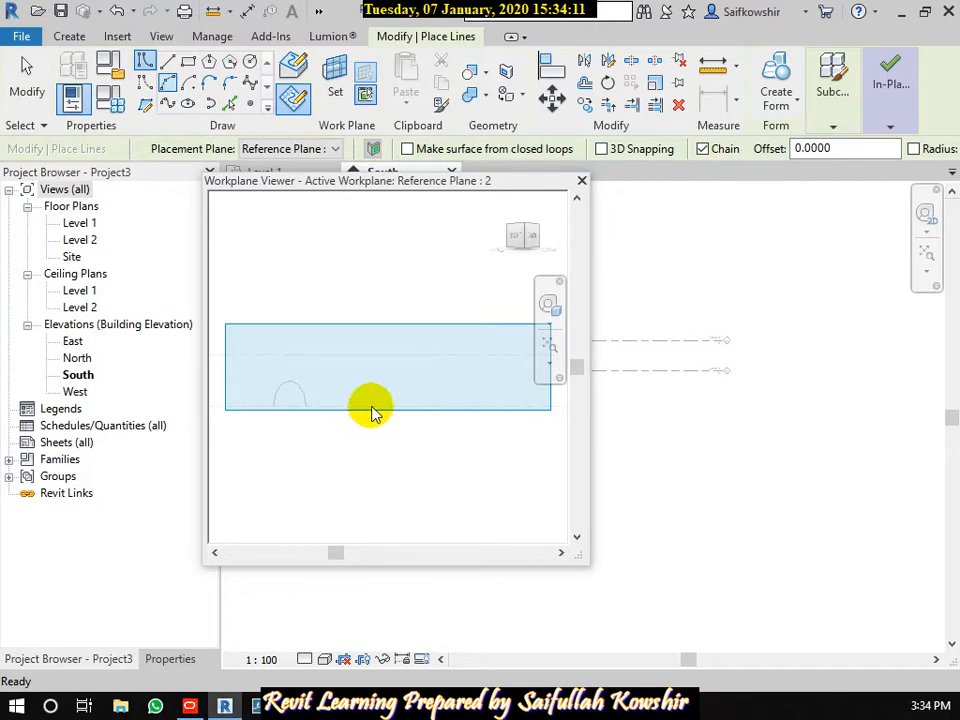
scroll(372, 408, "down", 3)
scroll(371, 408, "up", 1)
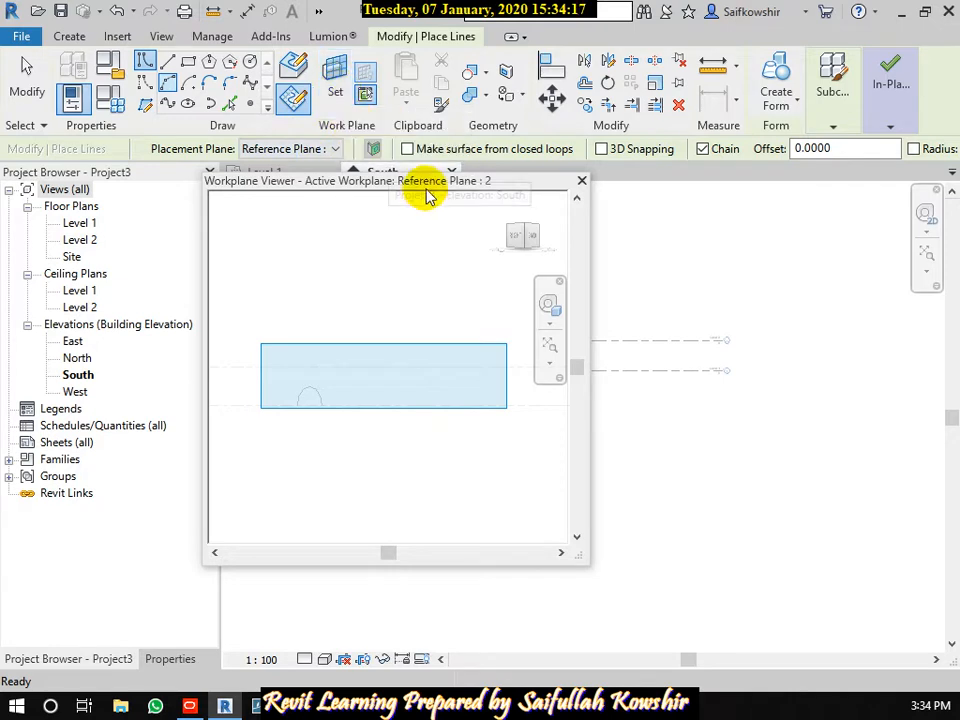
- Draw a 180° start-end-radius arc of 2 m radius on Reference Plane 2 with both ends on Level 1, and close the Workplane Viewer
left_click(168, 84)
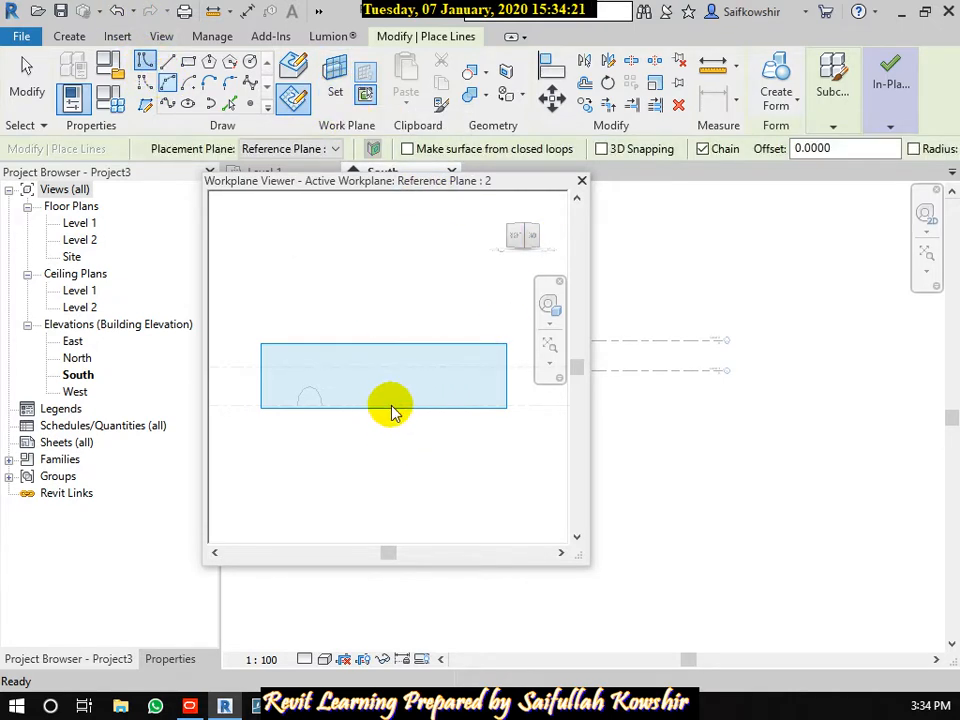
scroll(514, 189, "down", 2)
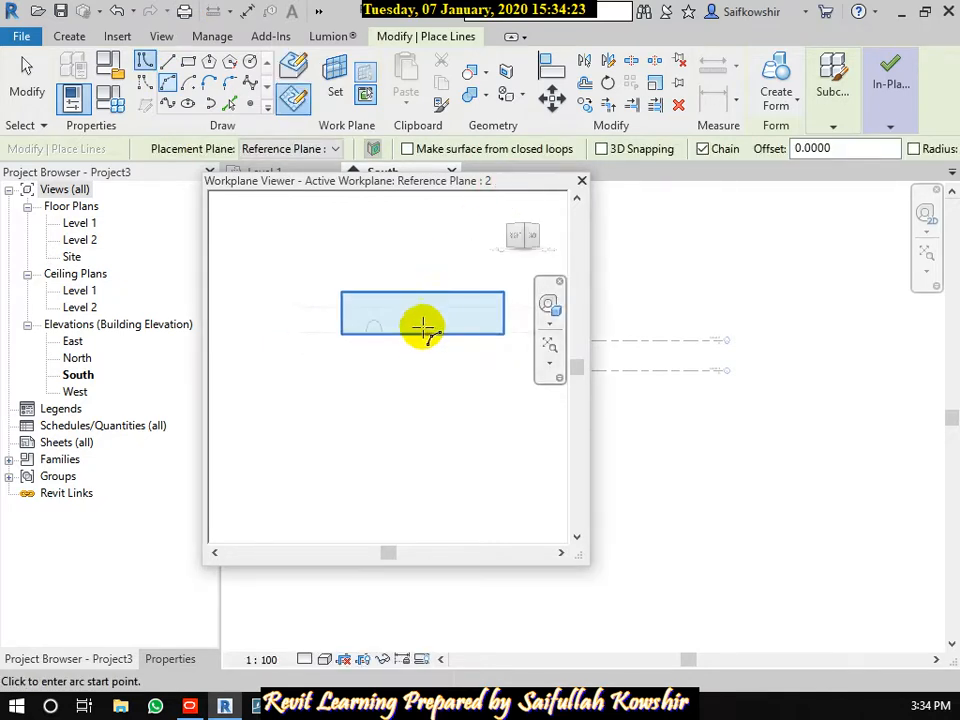
scroll(422, 330, "up", 2)
middle_click_drag(422, 330, 330, 354)
scroll(381, 352, "up", 1)
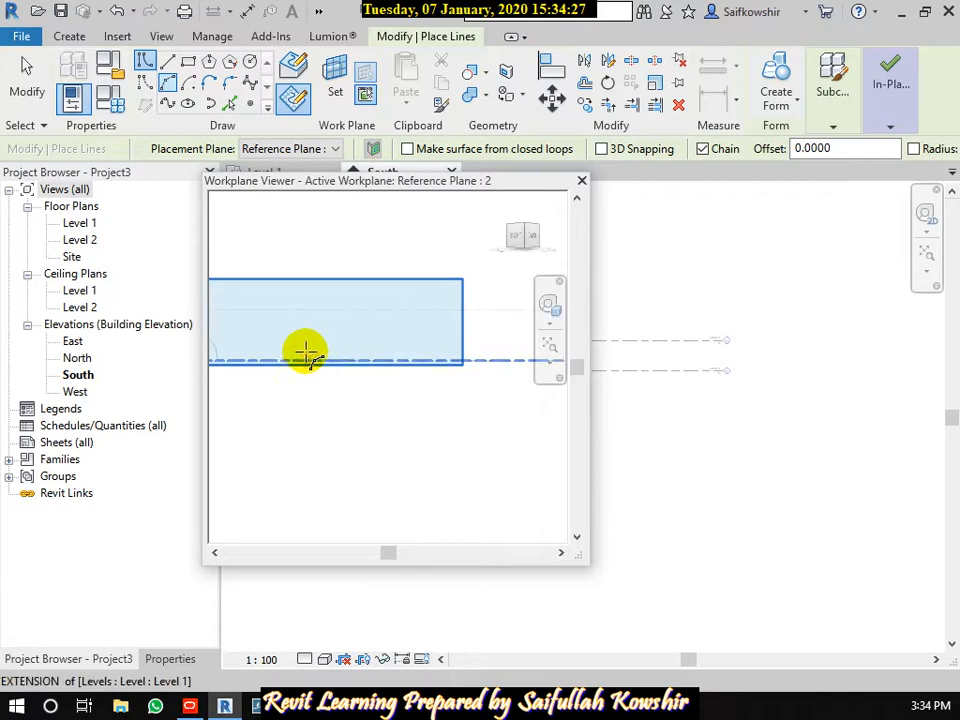
left_click(296, 360)
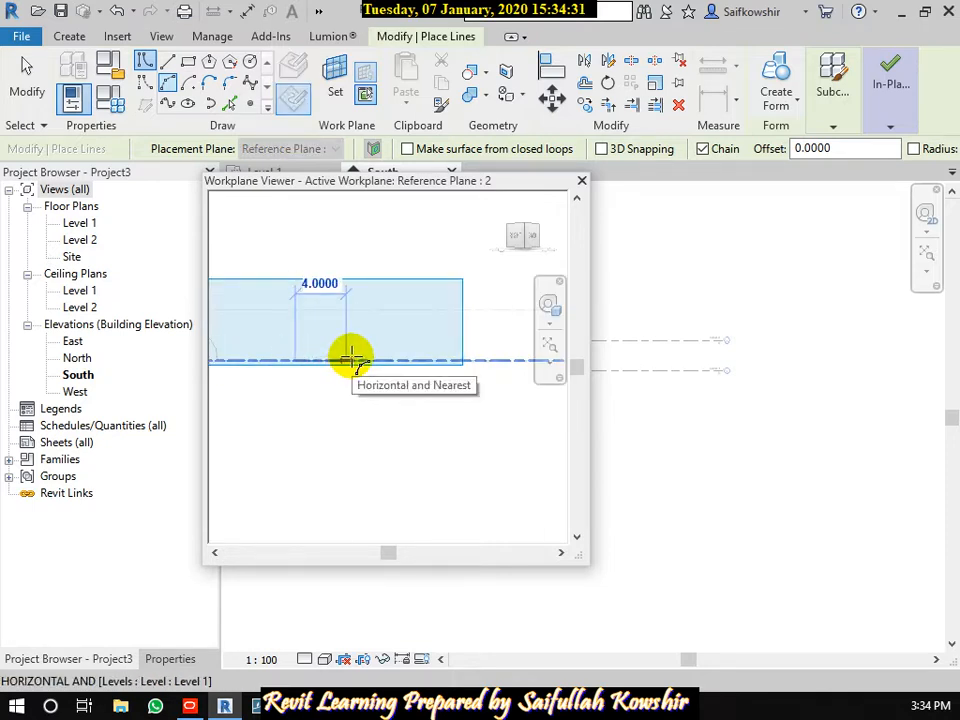
left_click(352, 358)
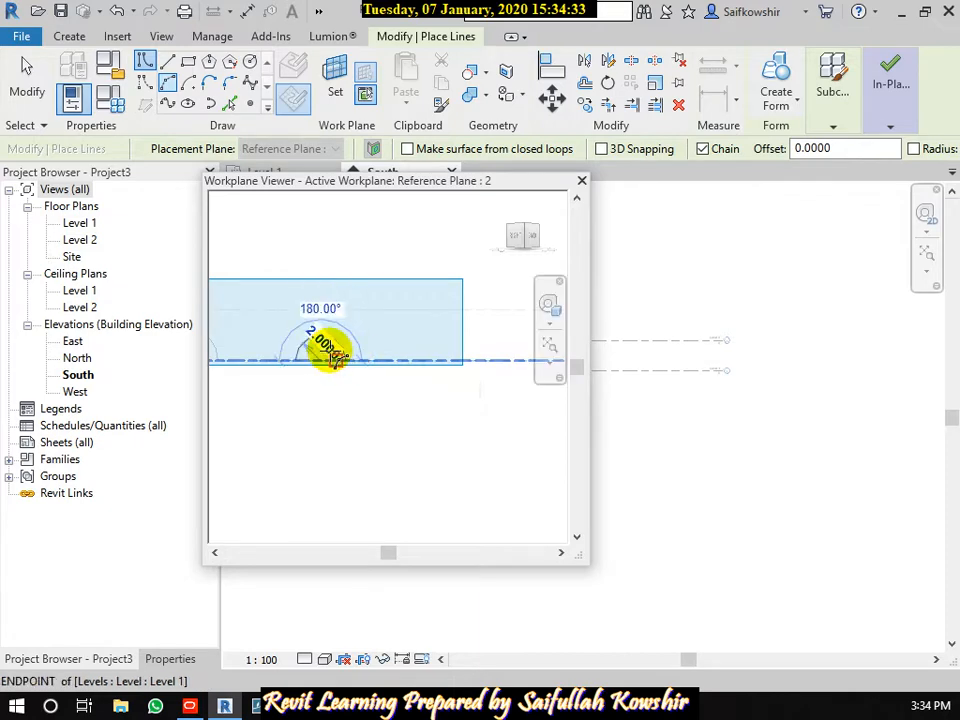
left_click(334, 356)
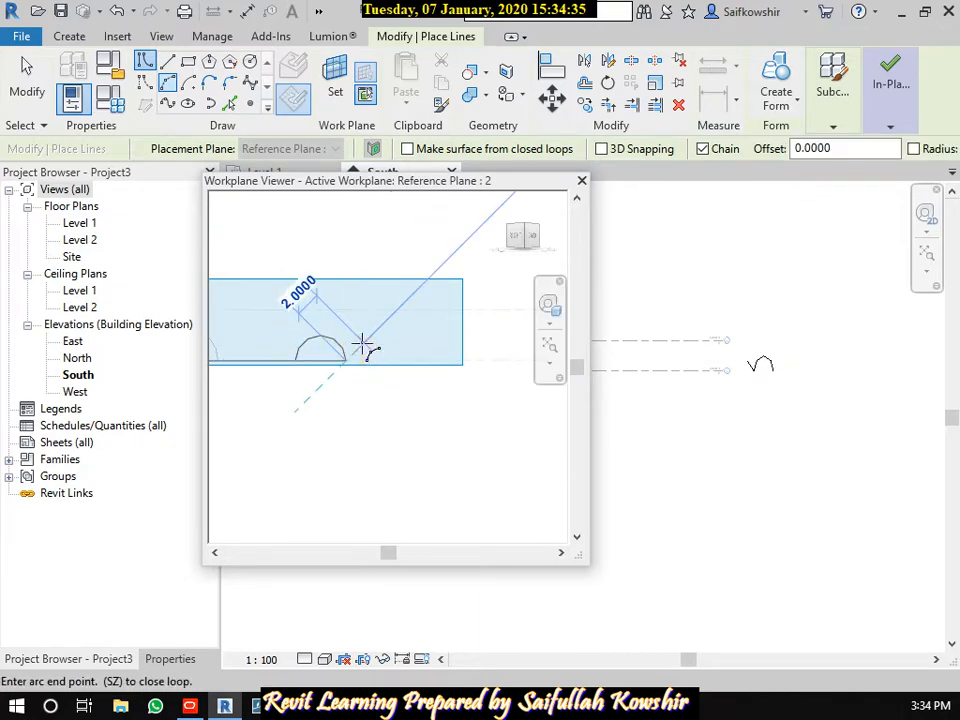
right_click(362, 343)
left_click(411, 356)
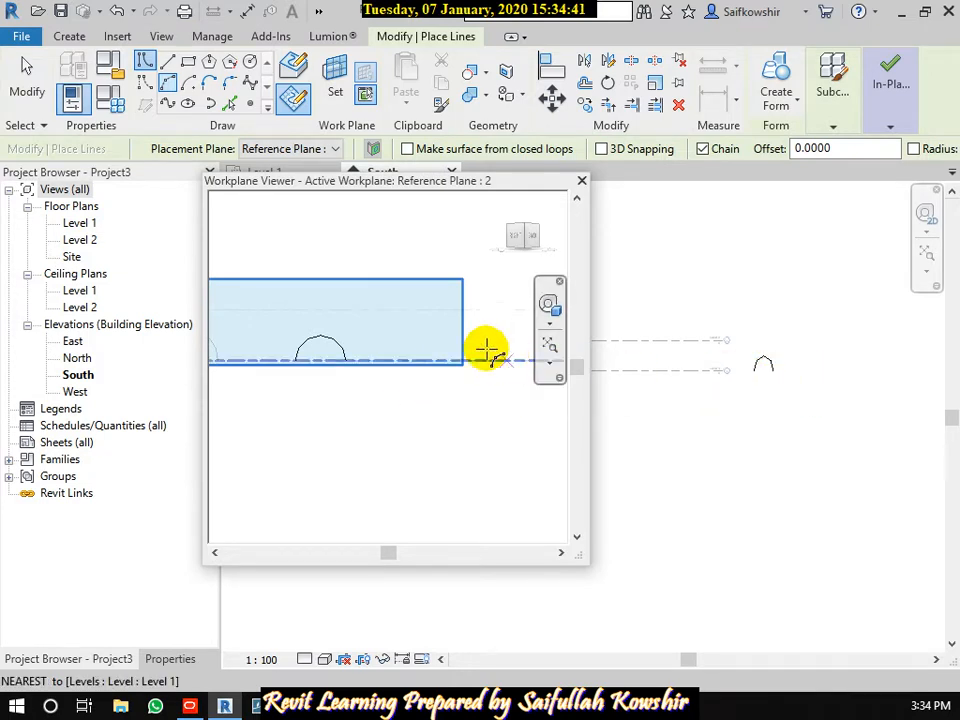
scroll(475, 330, "down", 1)
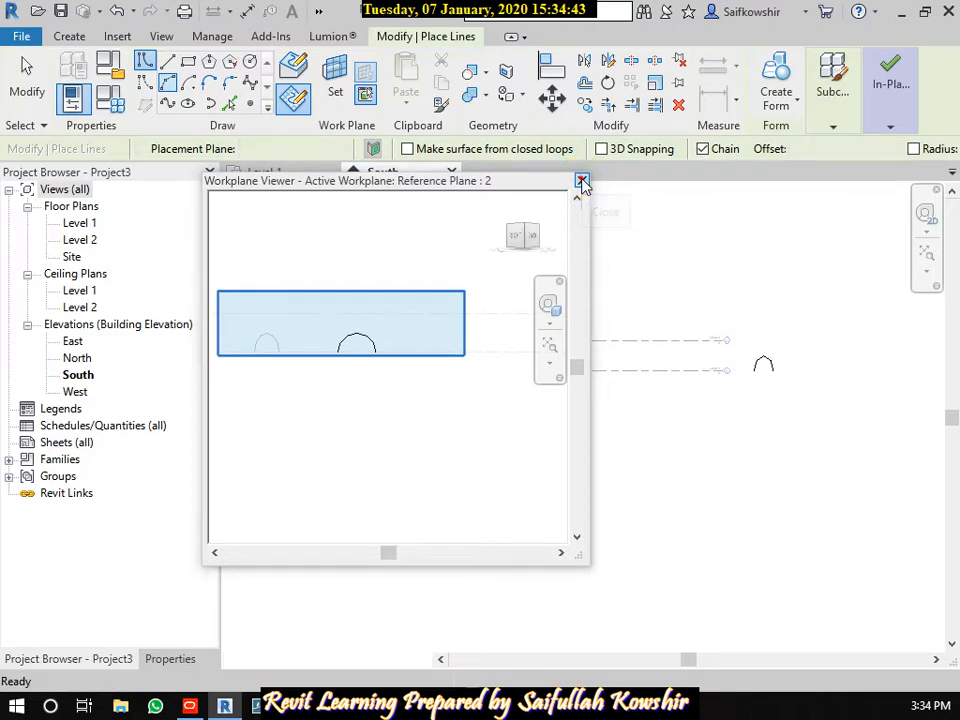
left_click(581, 181)
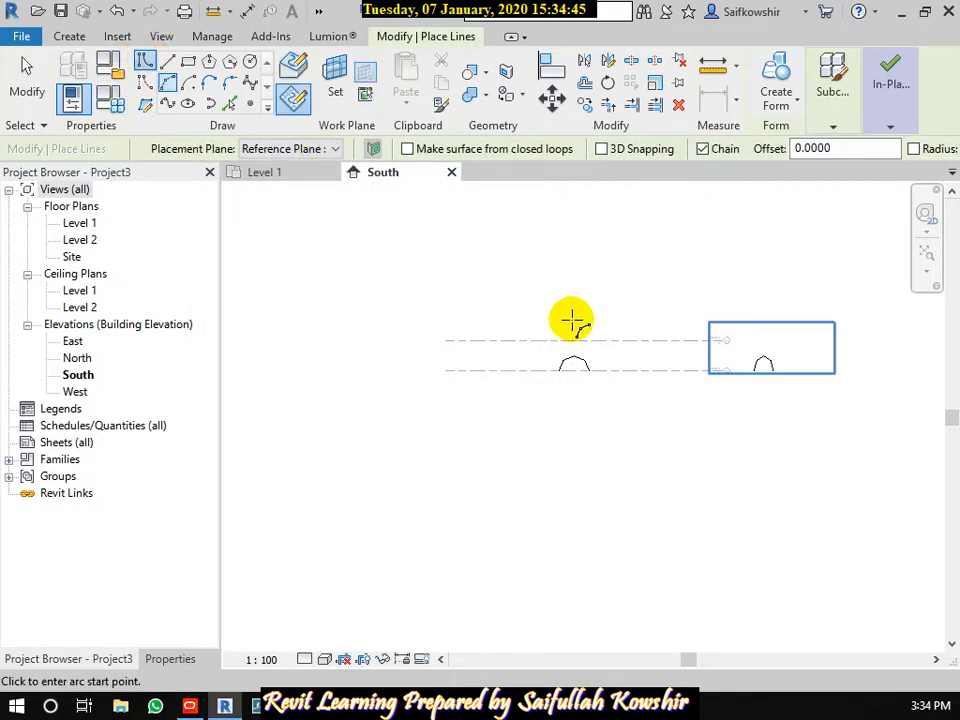
- Set Reference Plane : 3 as the active work plane and show it in the Workplane Viewer
scroll(572, 321, "down", 2)
middle_click_drag(572, 321, 553, 321)
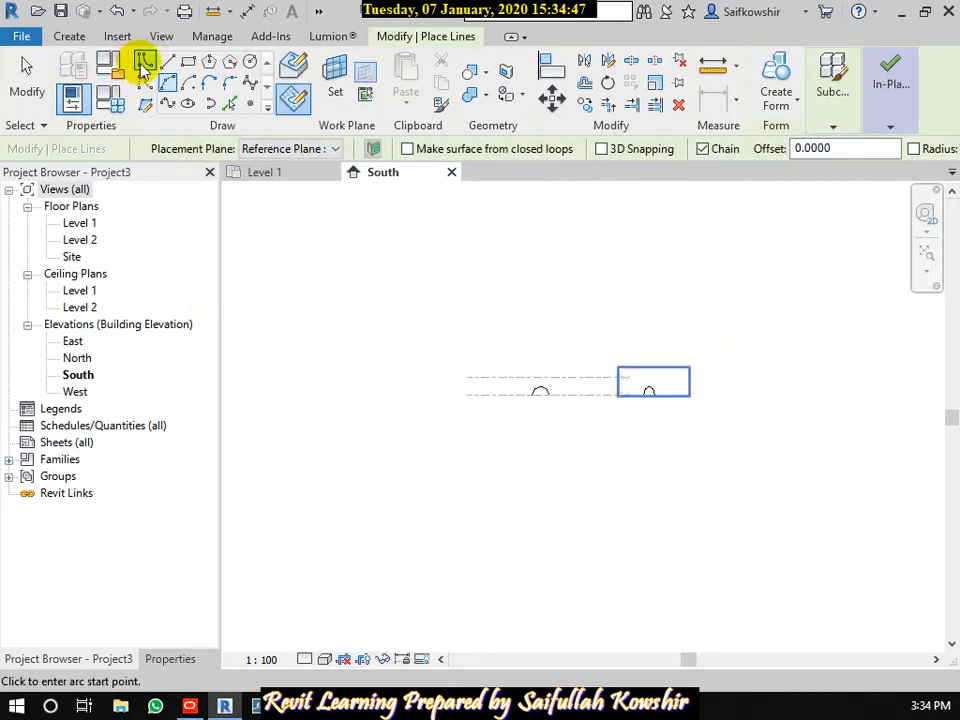
left_click(336, 86)
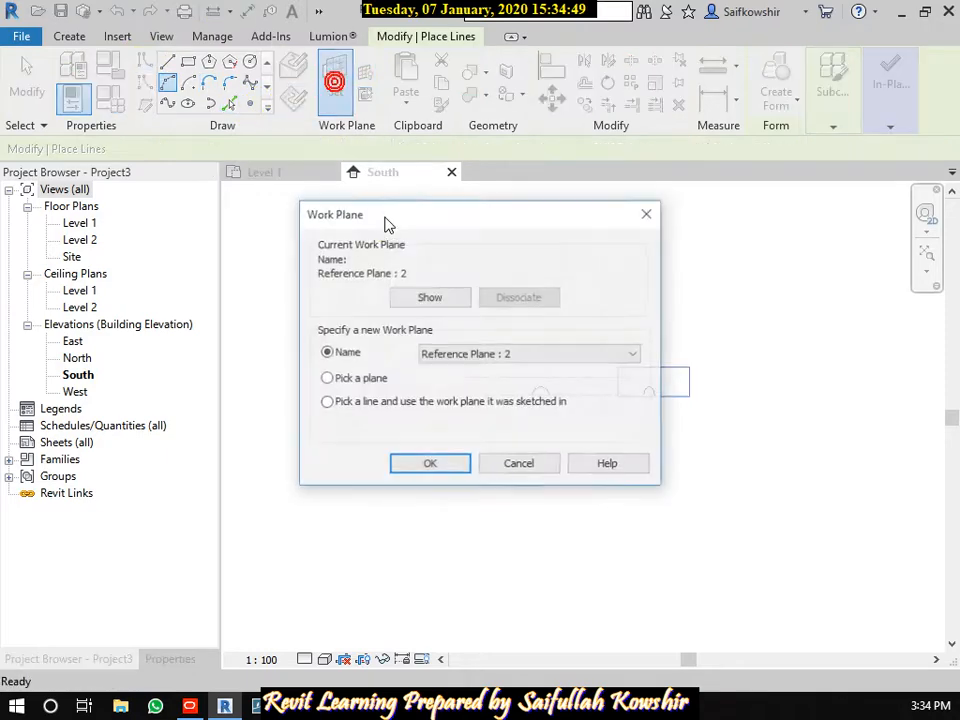
left_click(502, 353)
left_click(503, 421)
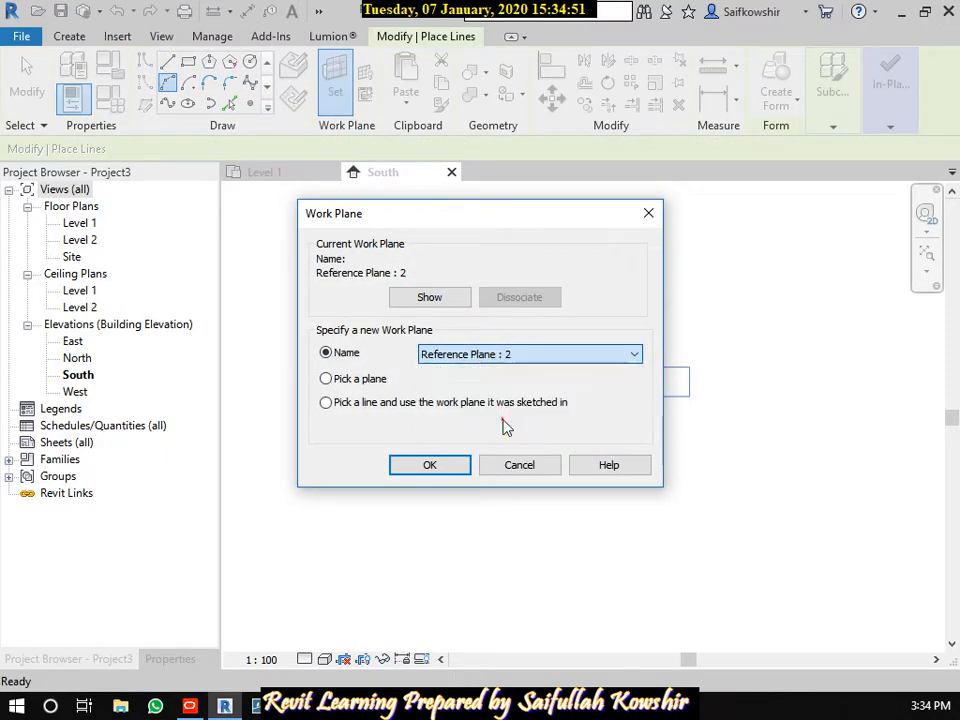
left_click(432, 465)
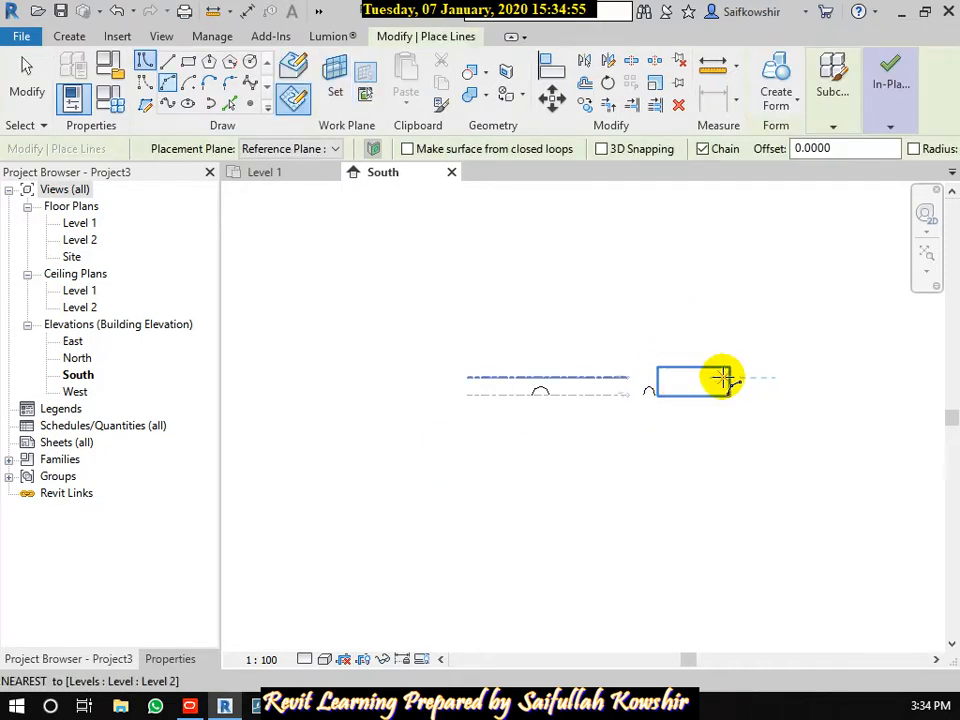
left_click(366, 94)
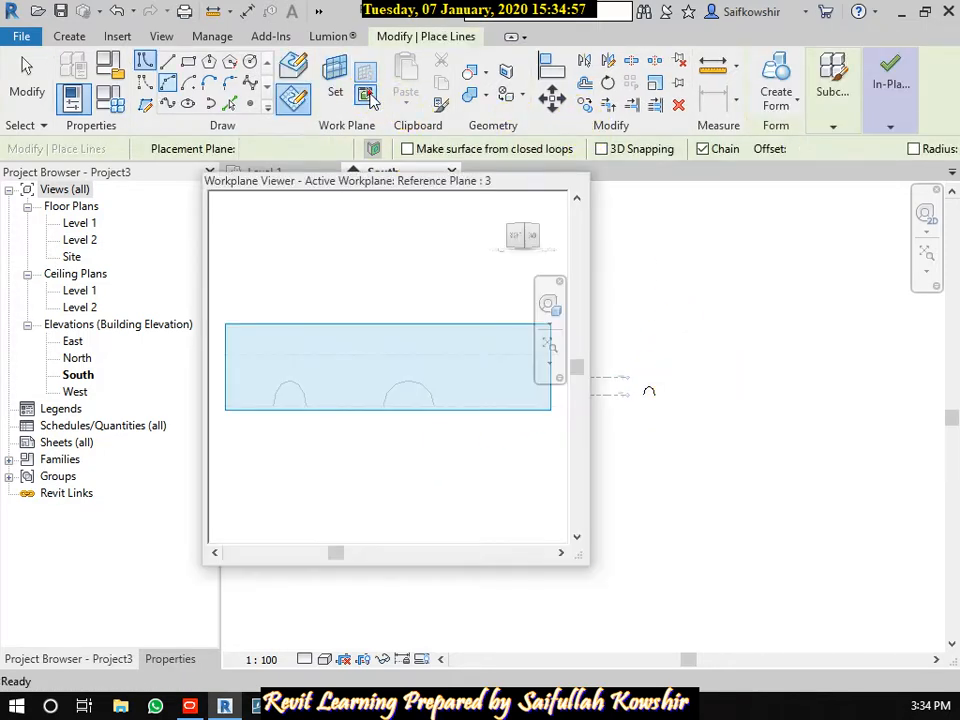
- Draw a 180° arc of 2 m radius on Reference Plane 3, aligned with the ends of Reference Plane 2's arc, and close the viewer
left_click(425, 371)
left_click(397, 400)
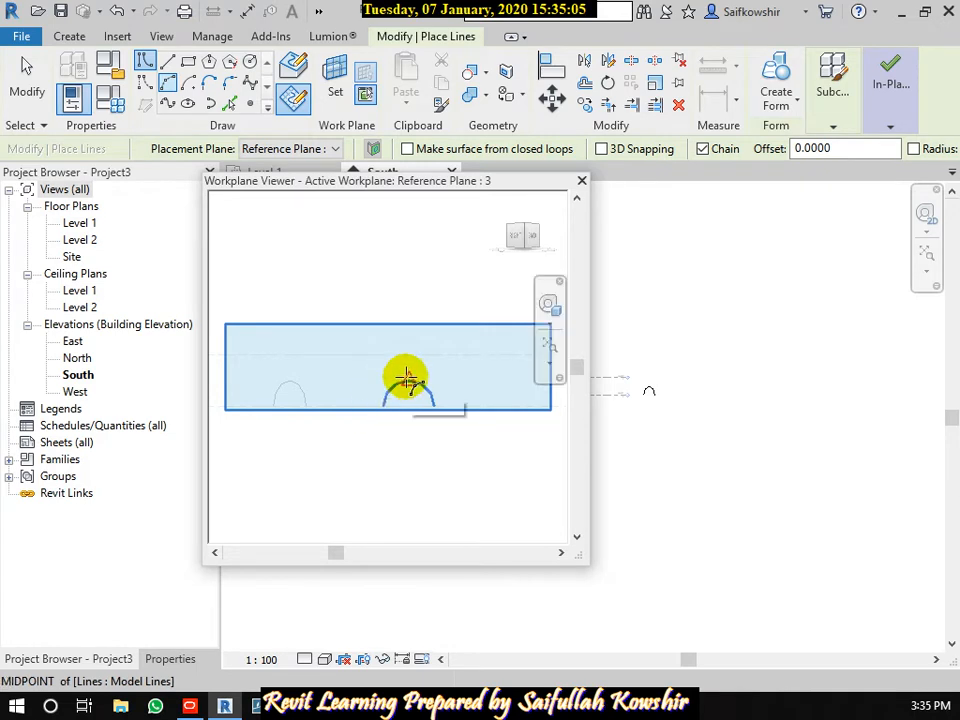
scroll(388, 403, "up", 1)
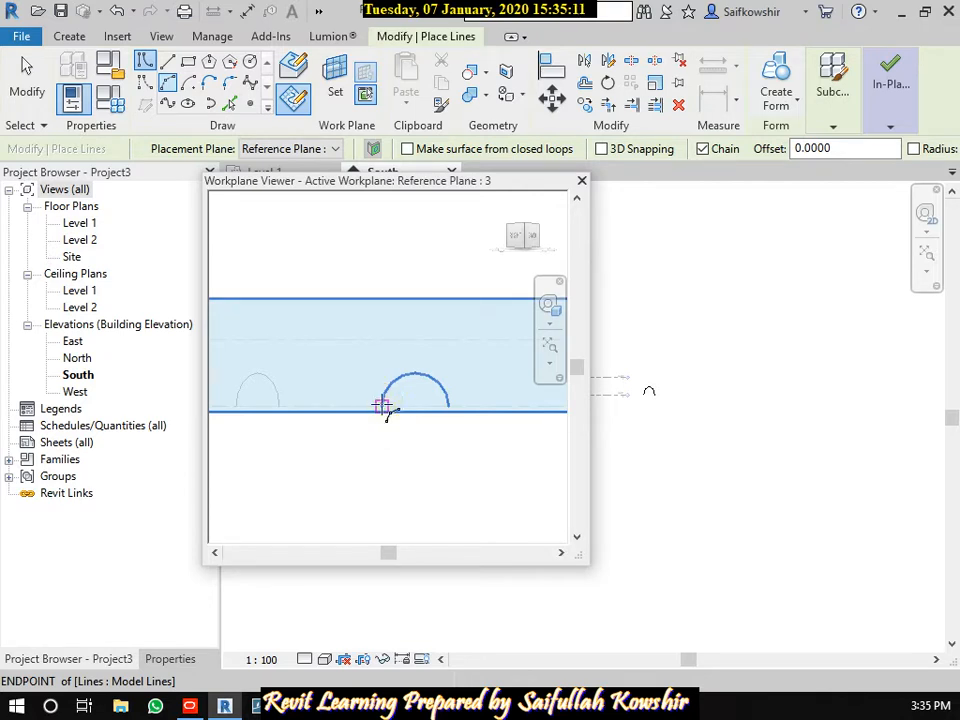
left_click(382, 404)
left_click(450, 405)
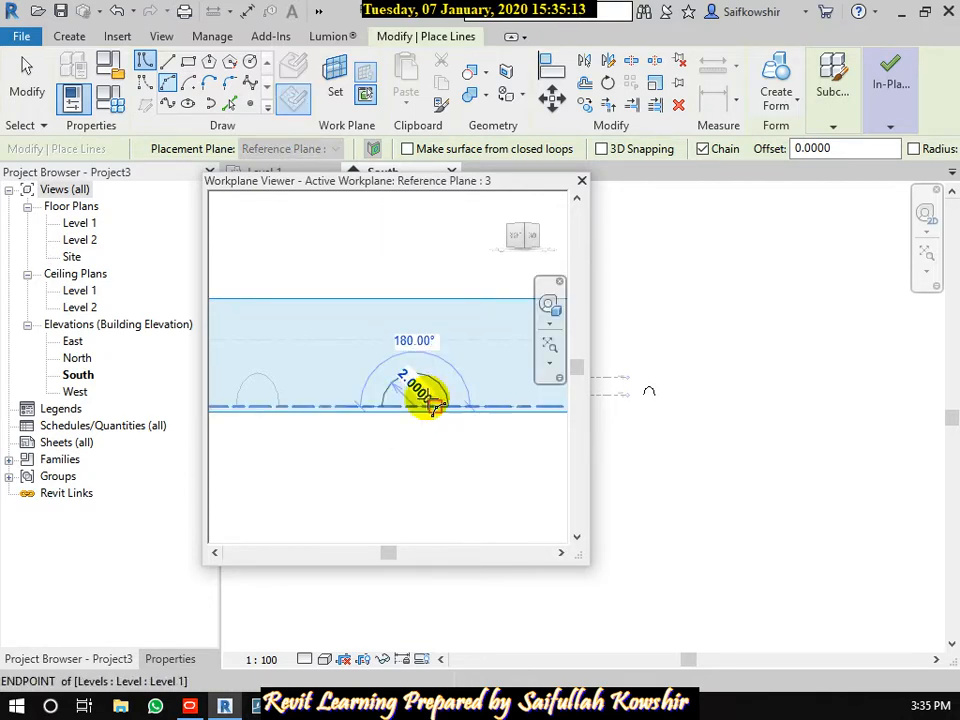
left_click(418, 388)
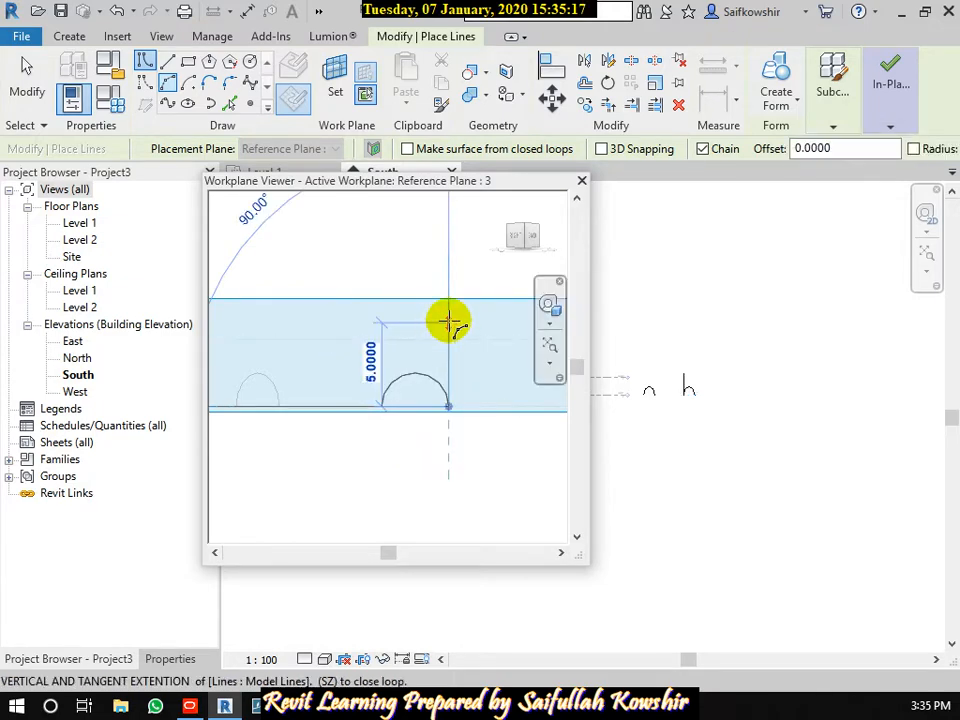
right_click(421, 272)
left_click(439, 280)
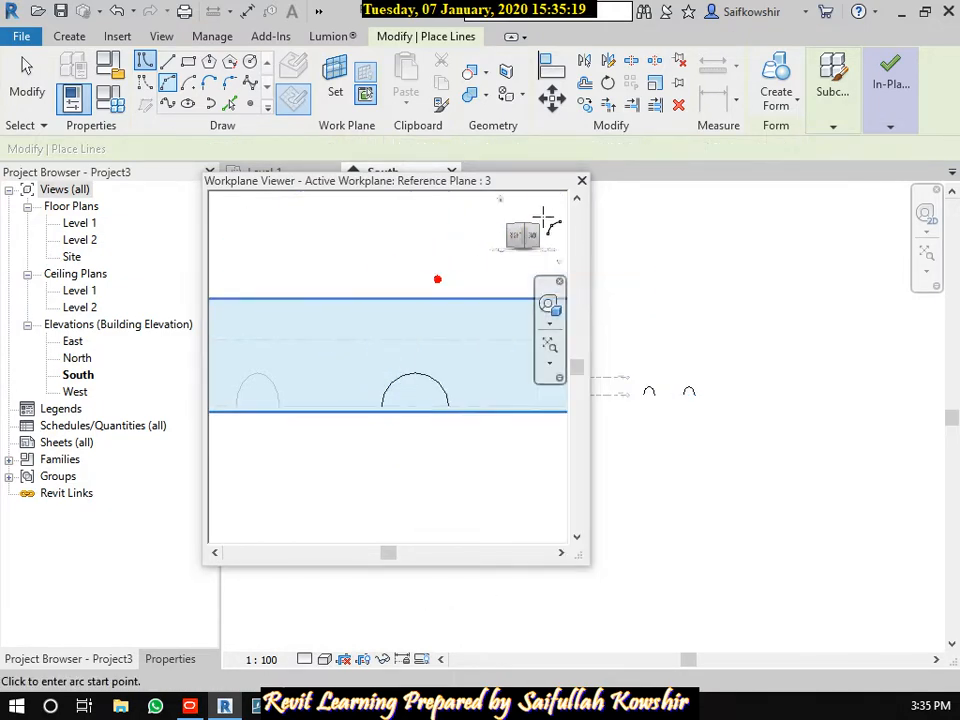
left_click(582, 182)
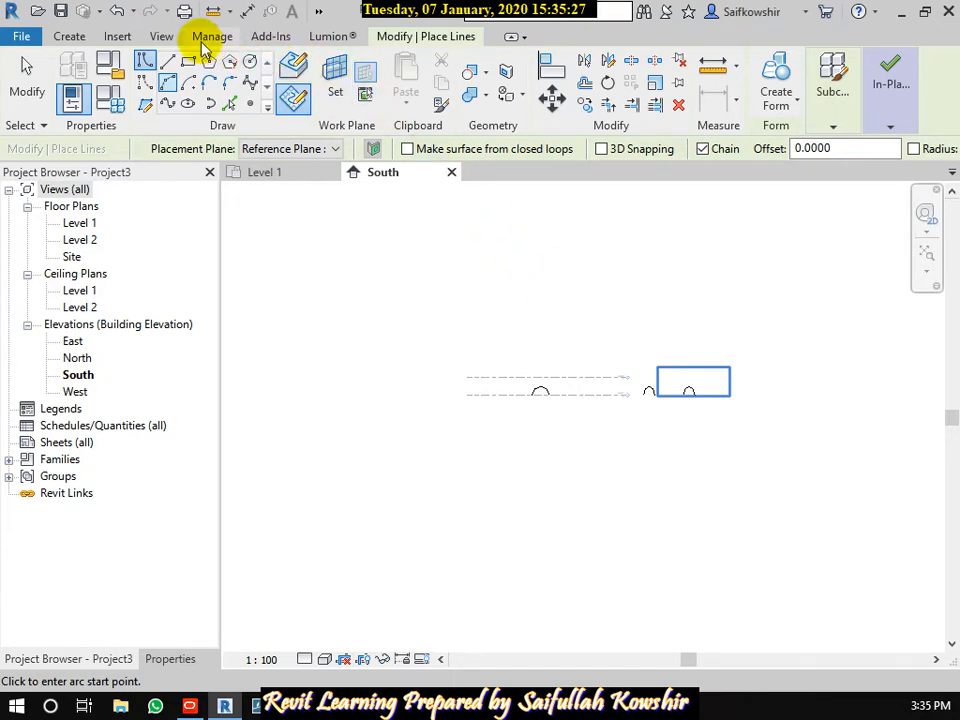
- Open the default 3D view and end the line placement
left_click(168, 38)
left_click(167, 66)
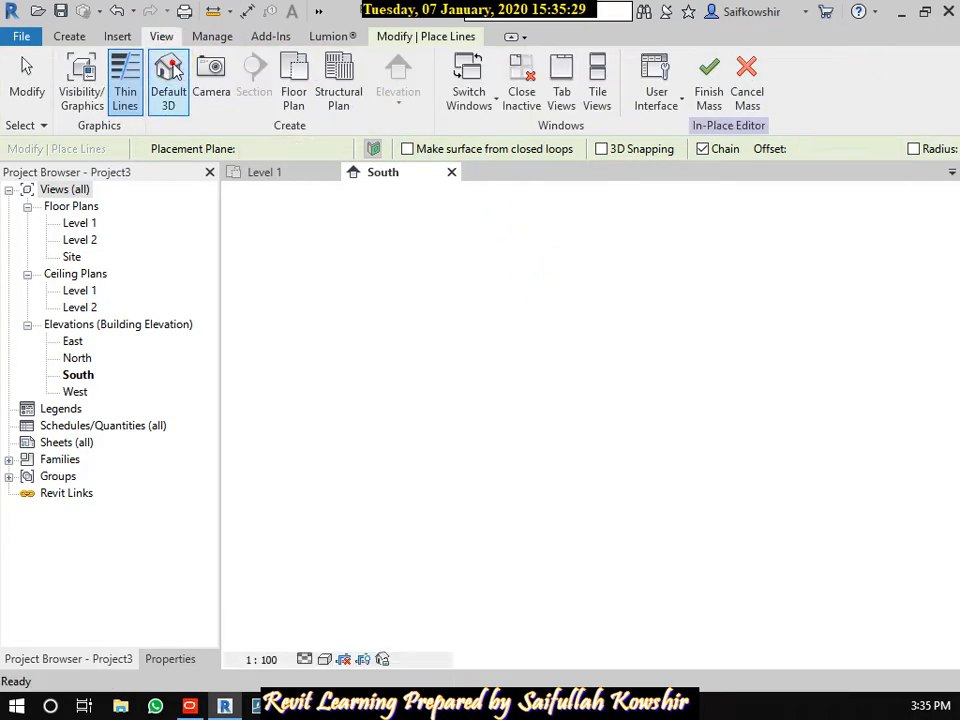
scroll(722, 475, "down", 1)
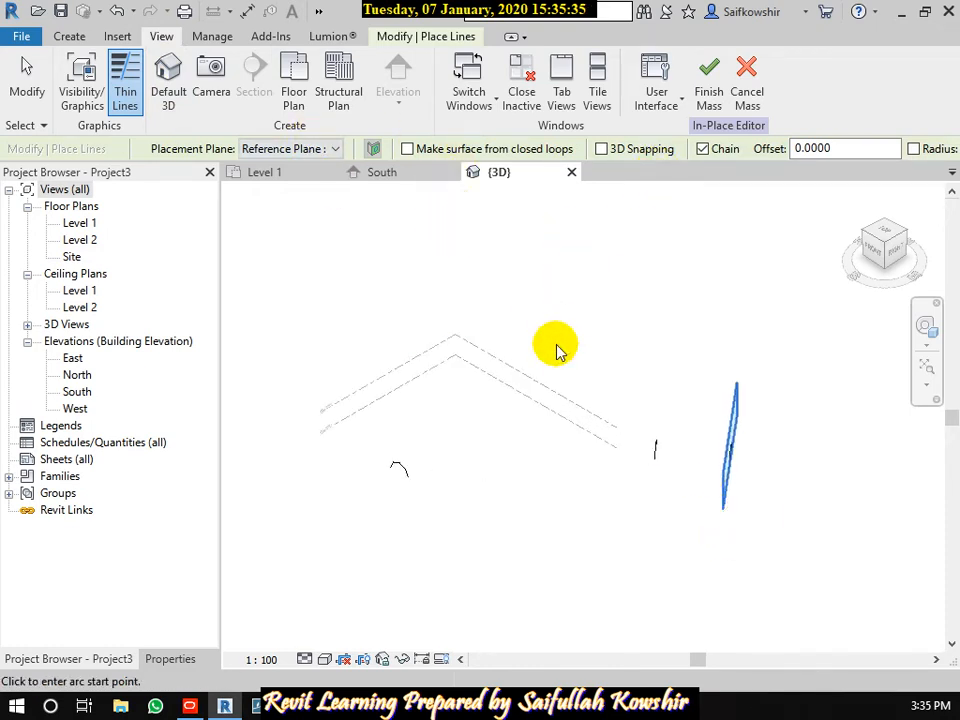
key("Escape")
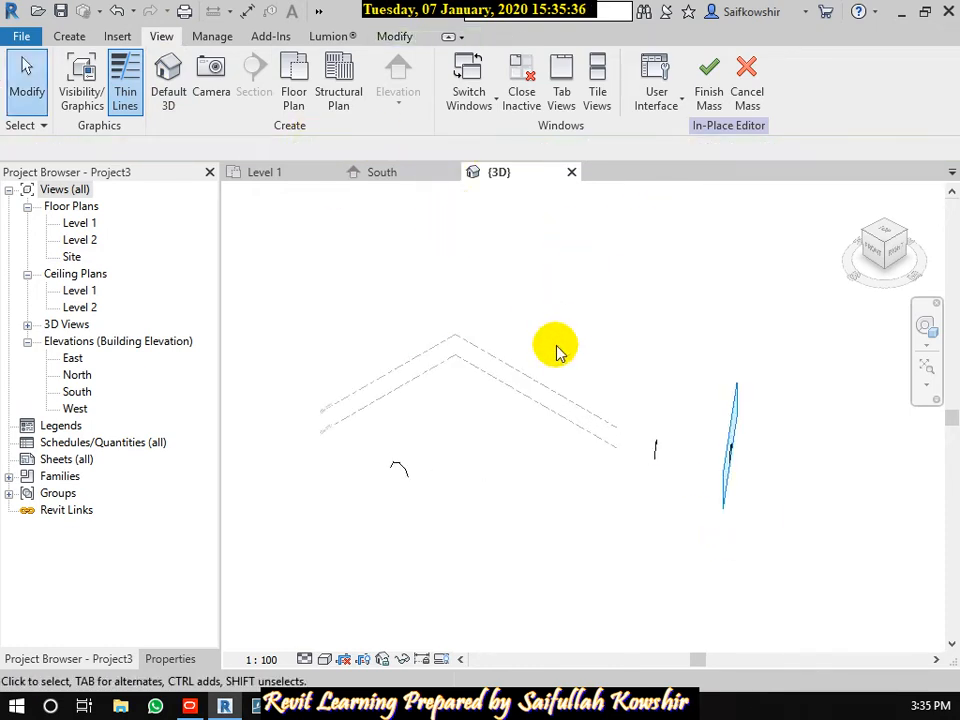
- Select the three arc profiles together and create a form through them
scroll(730, 453, "up", 3)
left_click(730, 443)
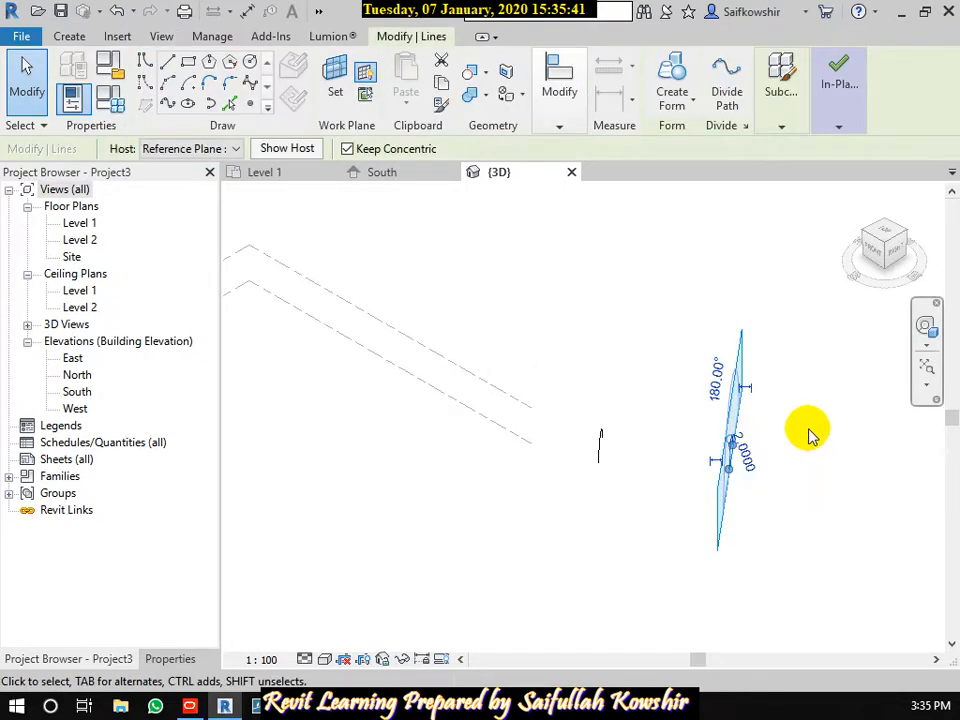
scroll(765, 429, "down", 3)
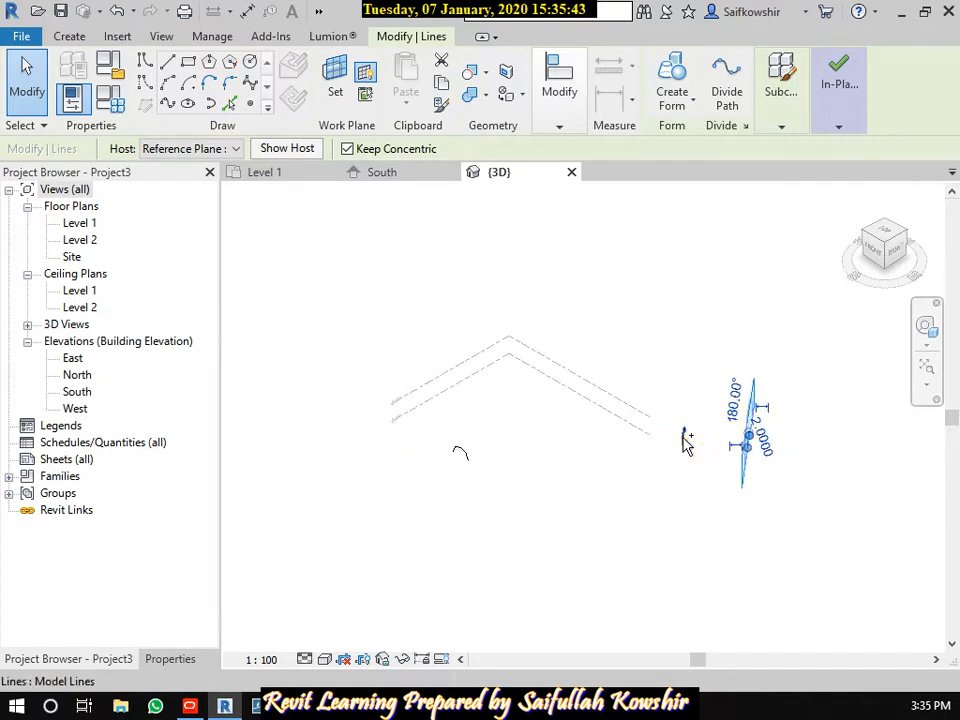
left_click(499, 426)
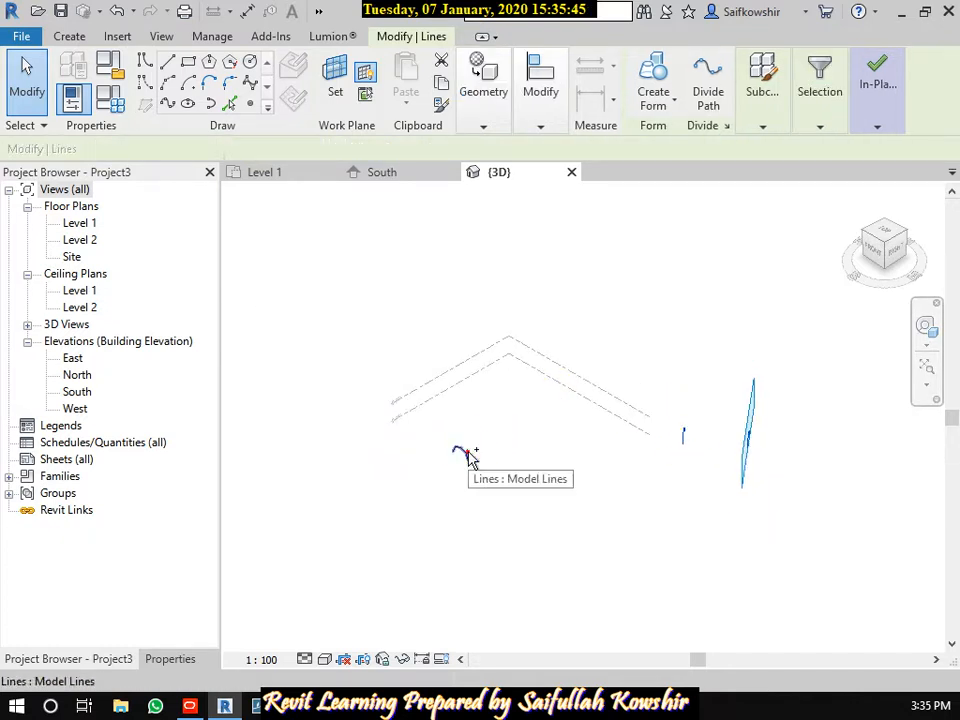
left_click(468, 453, "ctrl")
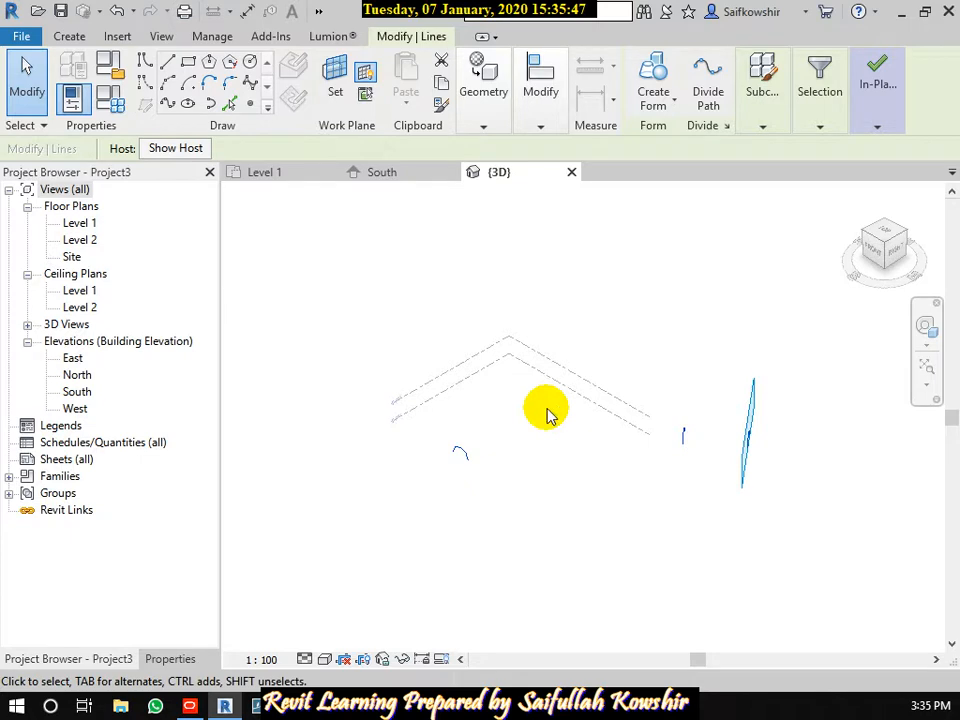
left_click(657, 76)
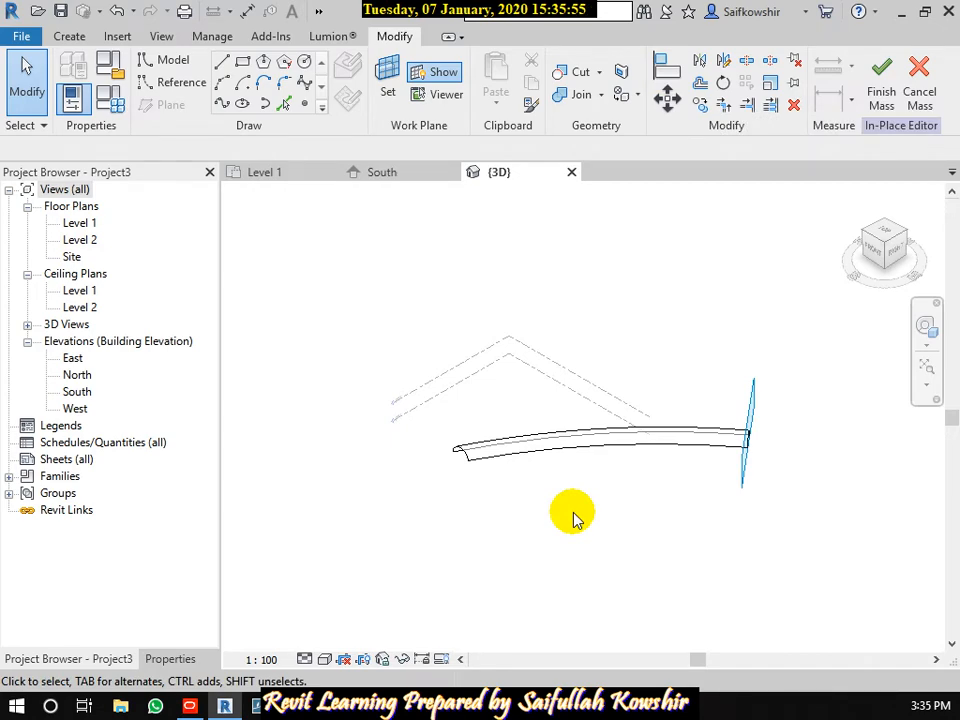
- Select the curved surface of the vault form and divide it with the Divide Surface tool
scroll(452, 456, "up", 5)
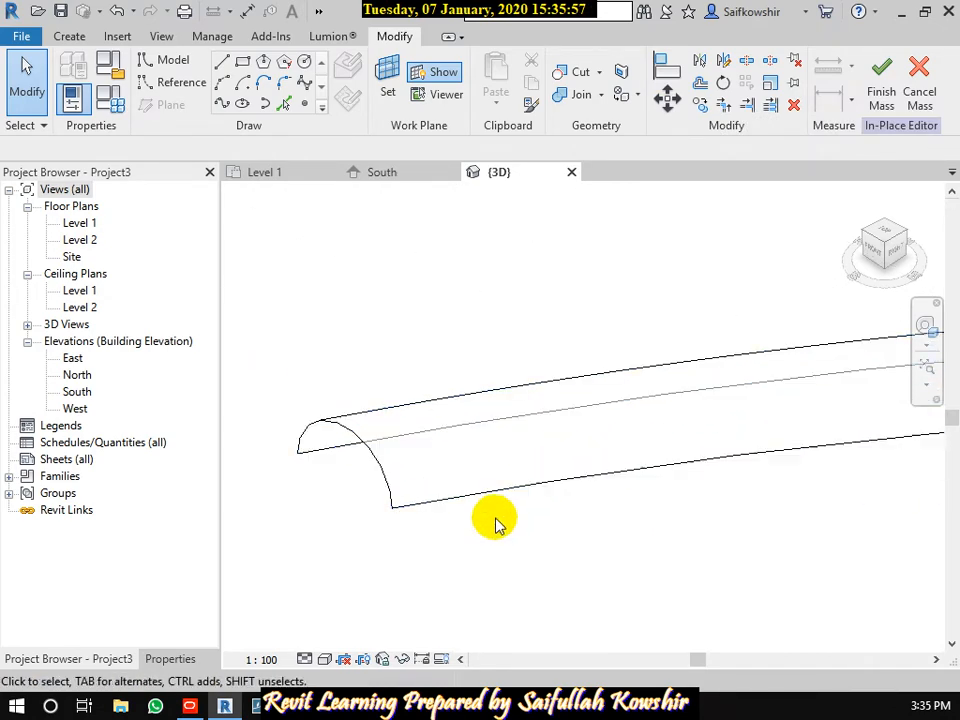
scroll(490, 530, "down", 3)
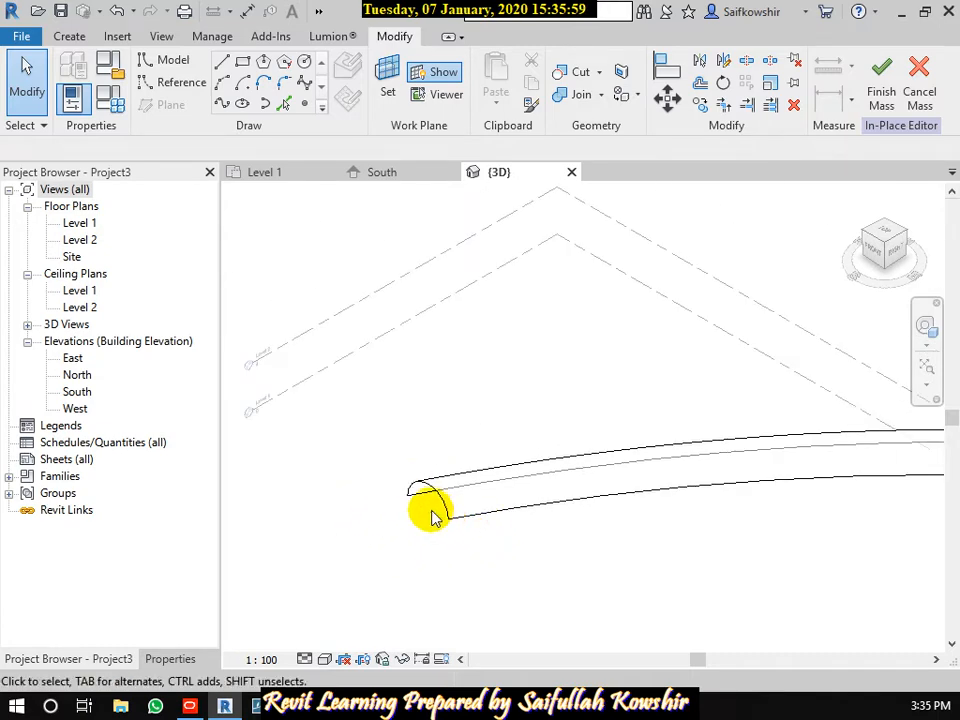
scroll(490, 552, "down", 2)
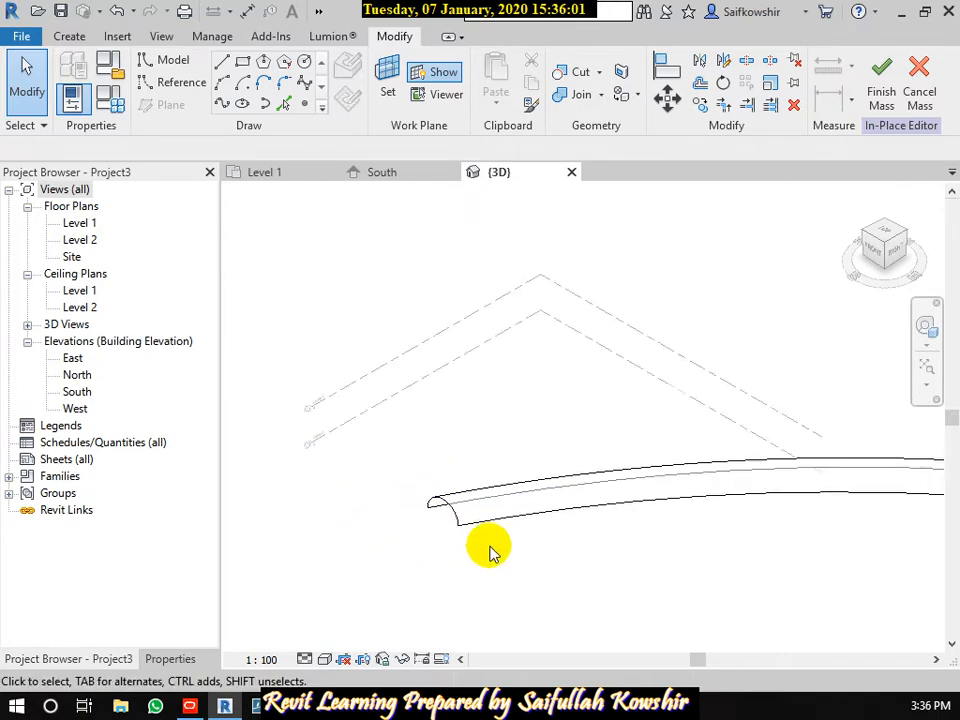
scroll(490, 553, "down", 1)
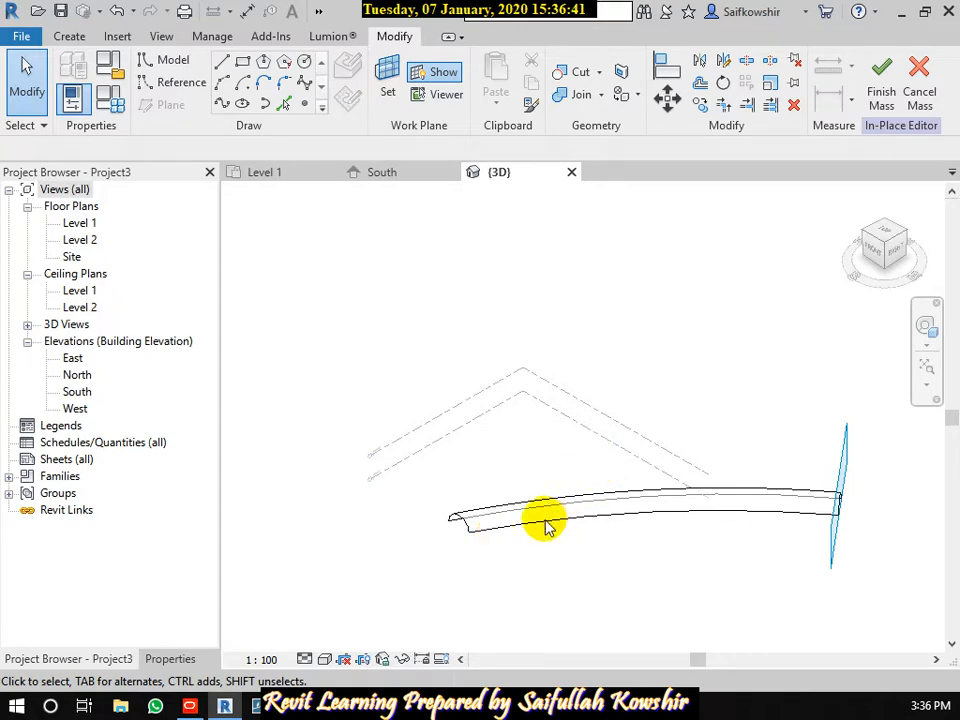
scroll(480, 510, "up", 3)
middle_click_drag(480, 528, 437, 497)
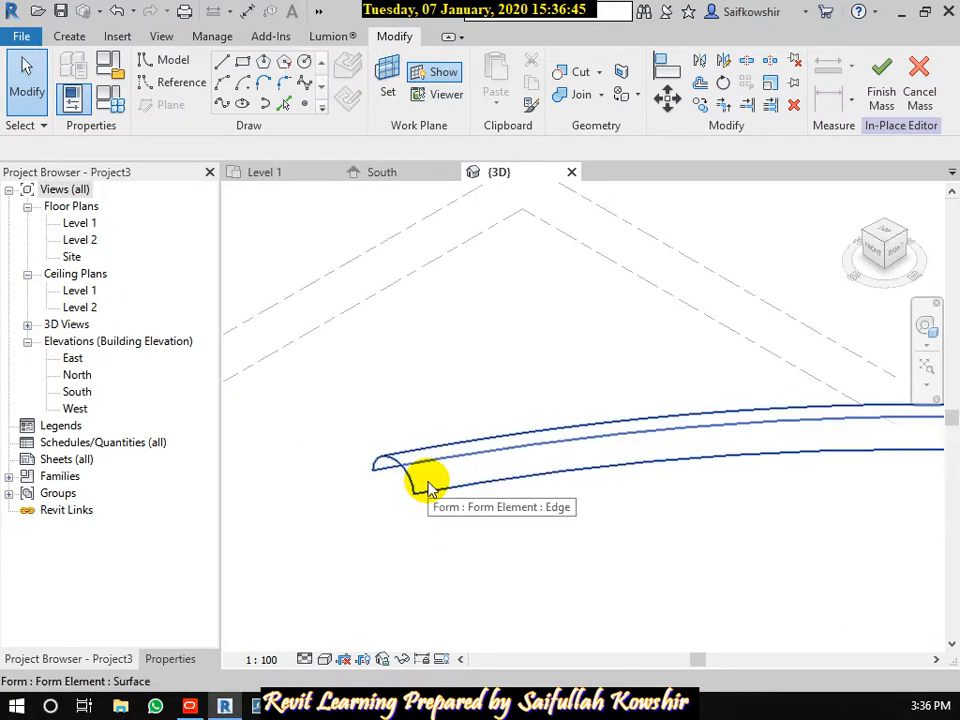
left_click(427, 487)
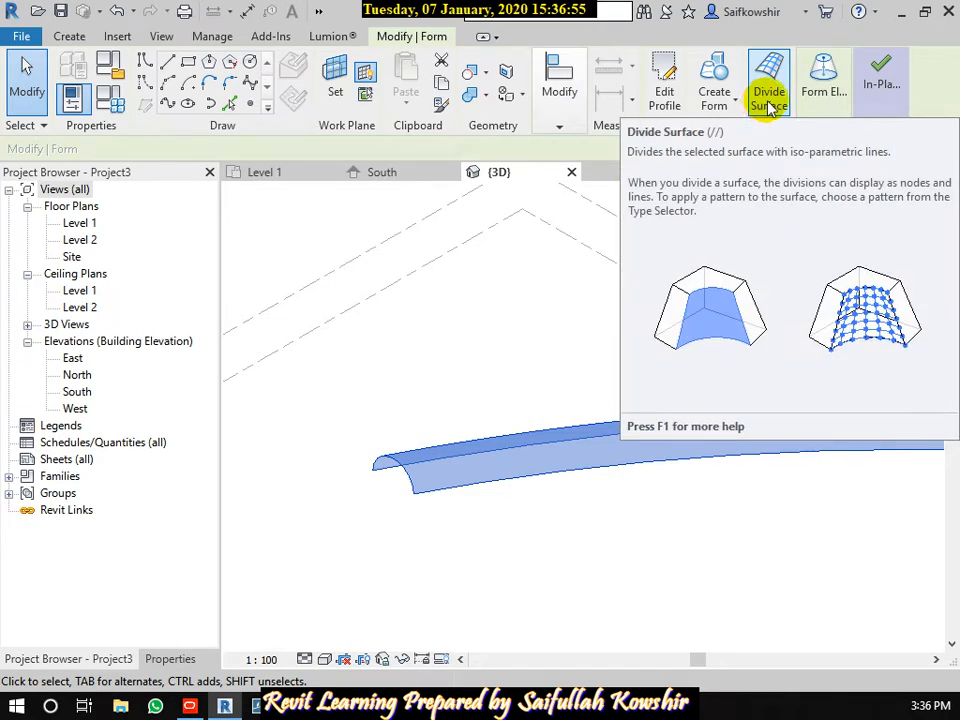
left_click(769, 100)
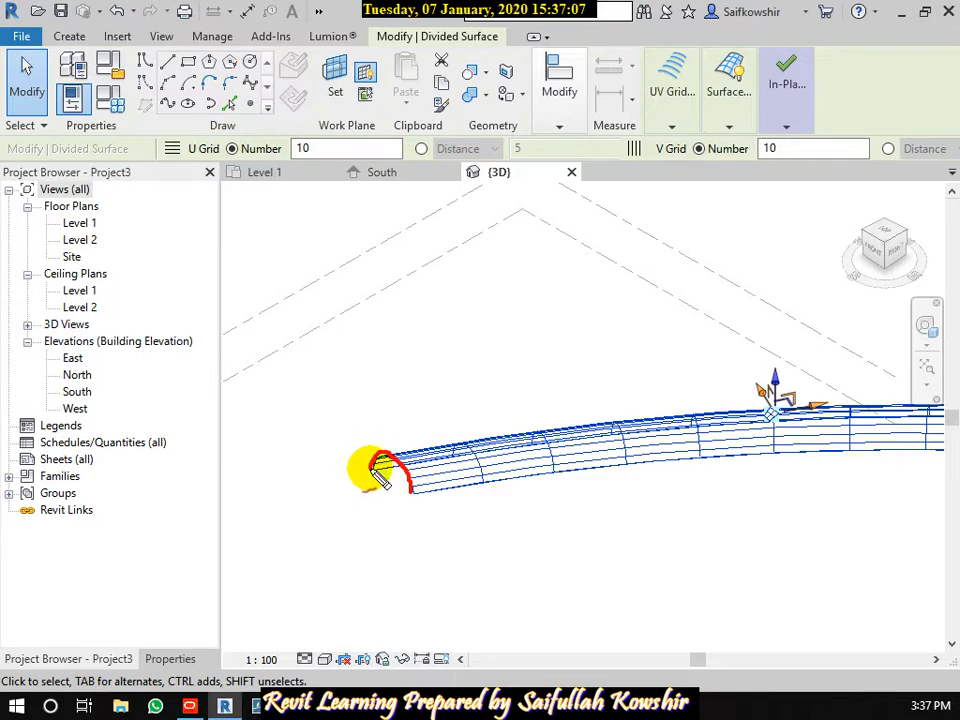
left_click(383, 463)
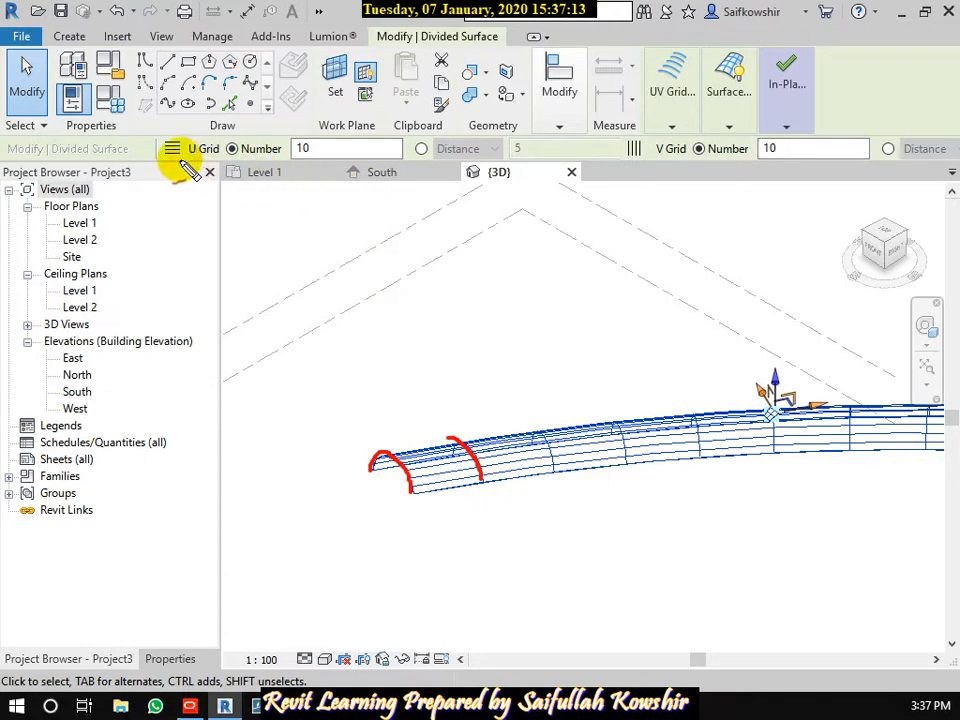
left_click_drag(179, 160, 233, 161)
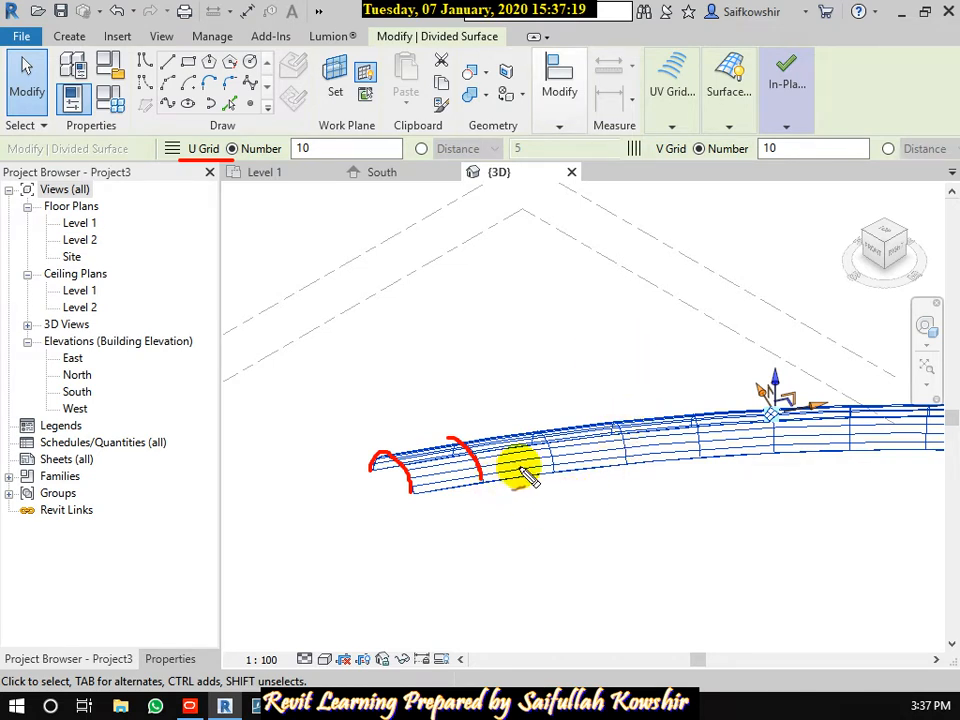
mouse_move(553, 478)
left_mouse_down()
mouse_move(536, 433)
mouse_move(514, 431)
mouse_move(516, 440)
left_mouse_up()
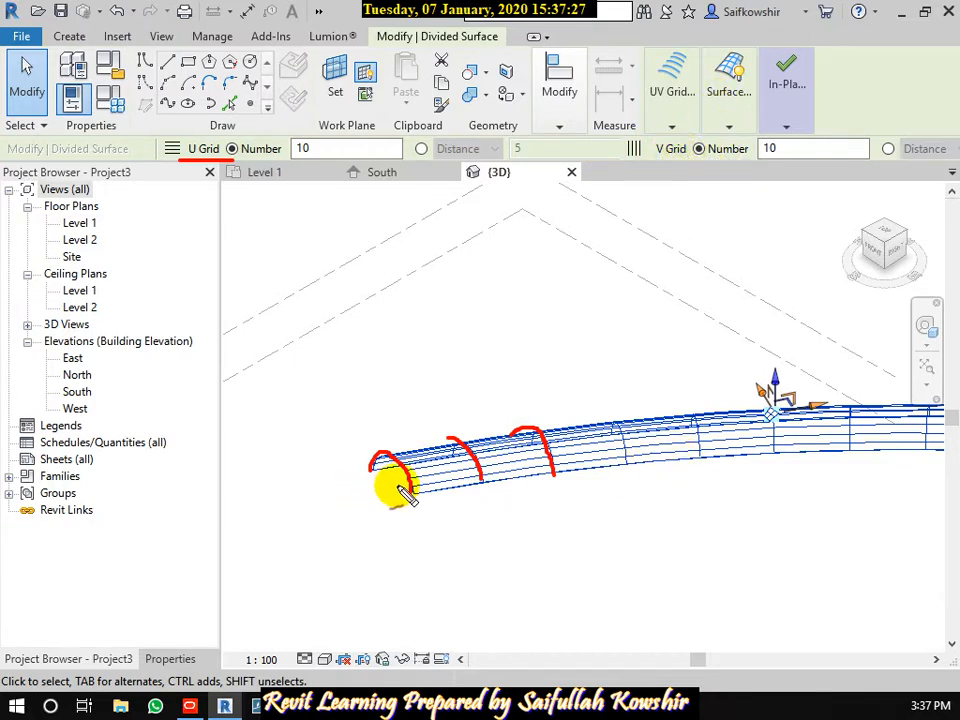
left_click_drag(407, 487, 488, 477)
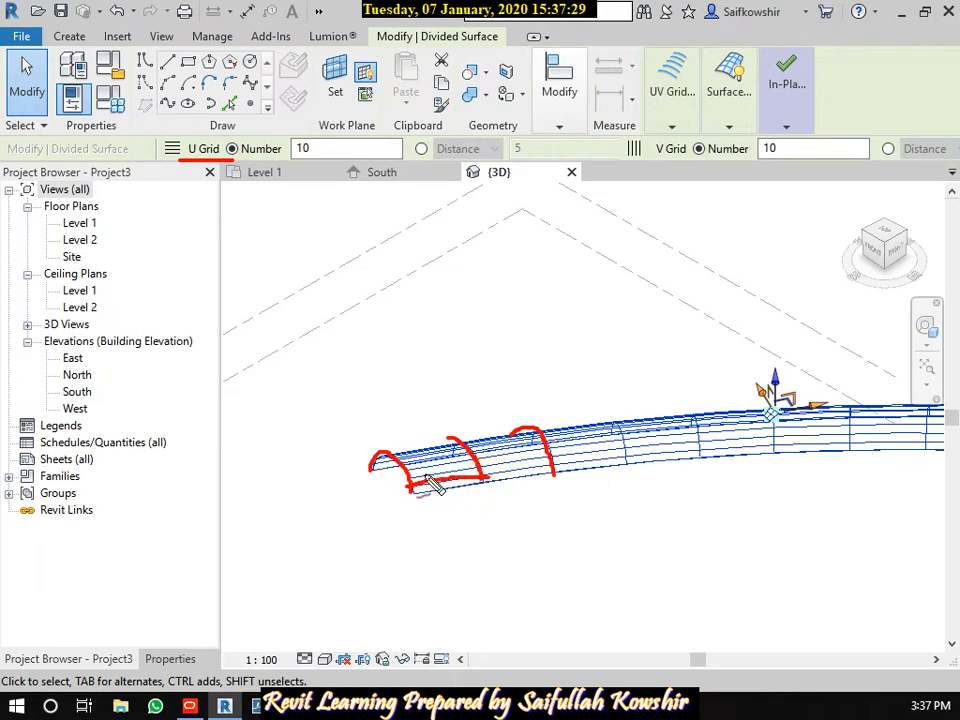
left_click_drag(414, 472, 498, 466)
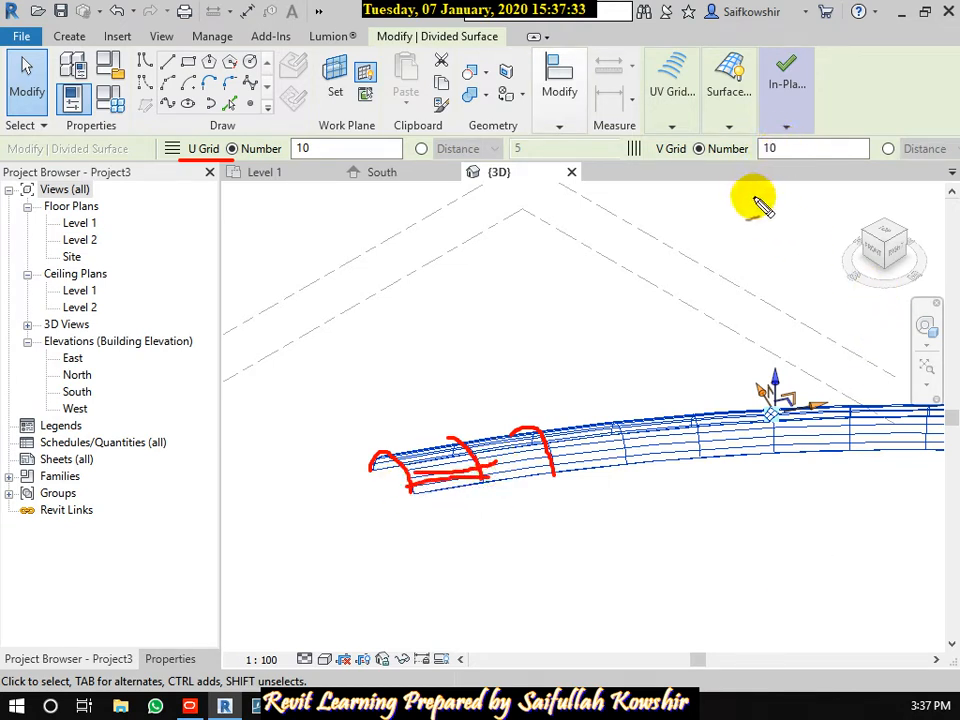
key("Escape")
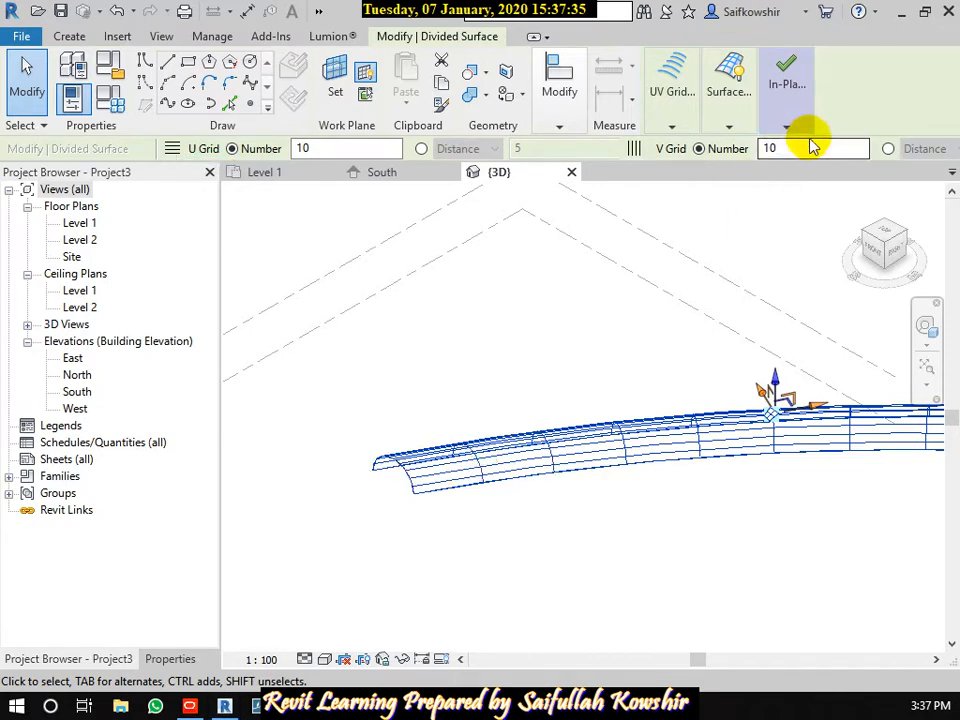
- Set the divided surface's V grid number to 5 and its U grid number to 15
left_click_drag(806, 150, 767, 150)
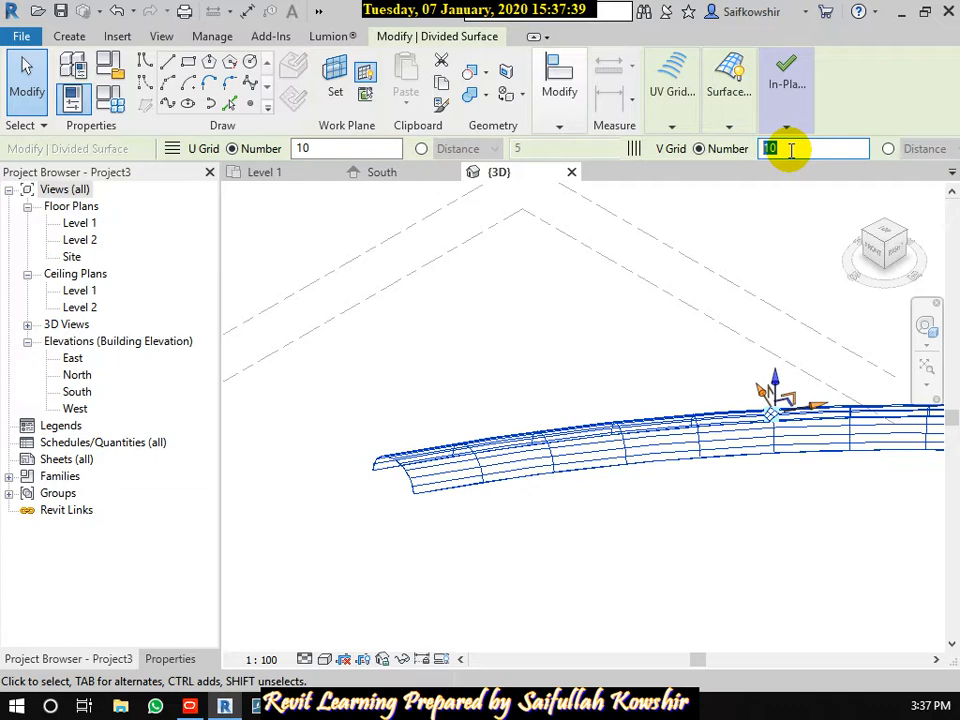
type("5")
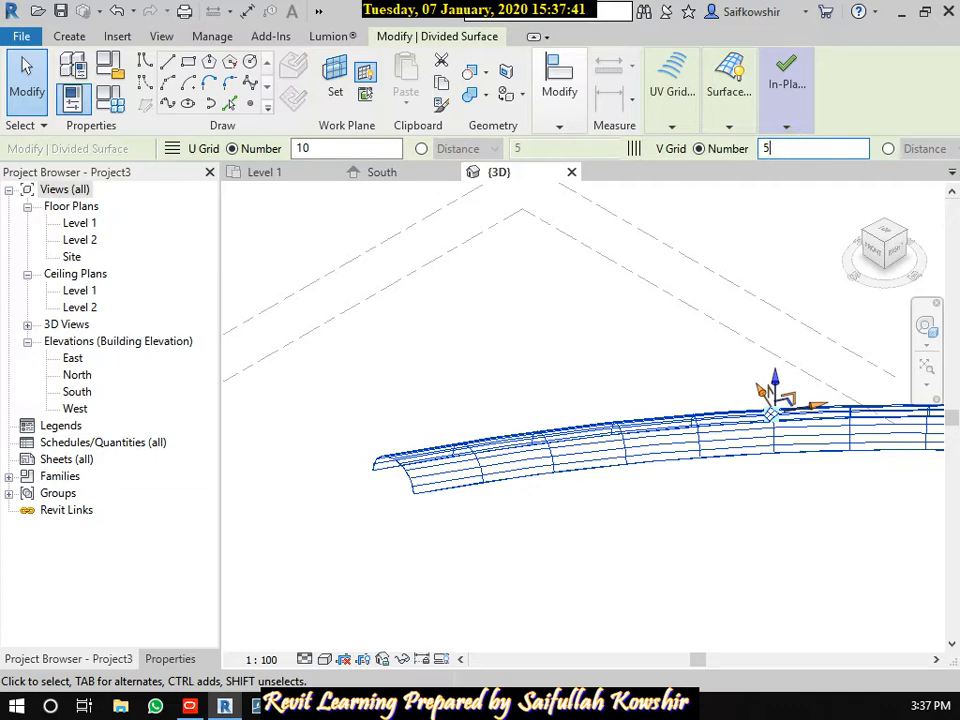
left_click(782, 199)
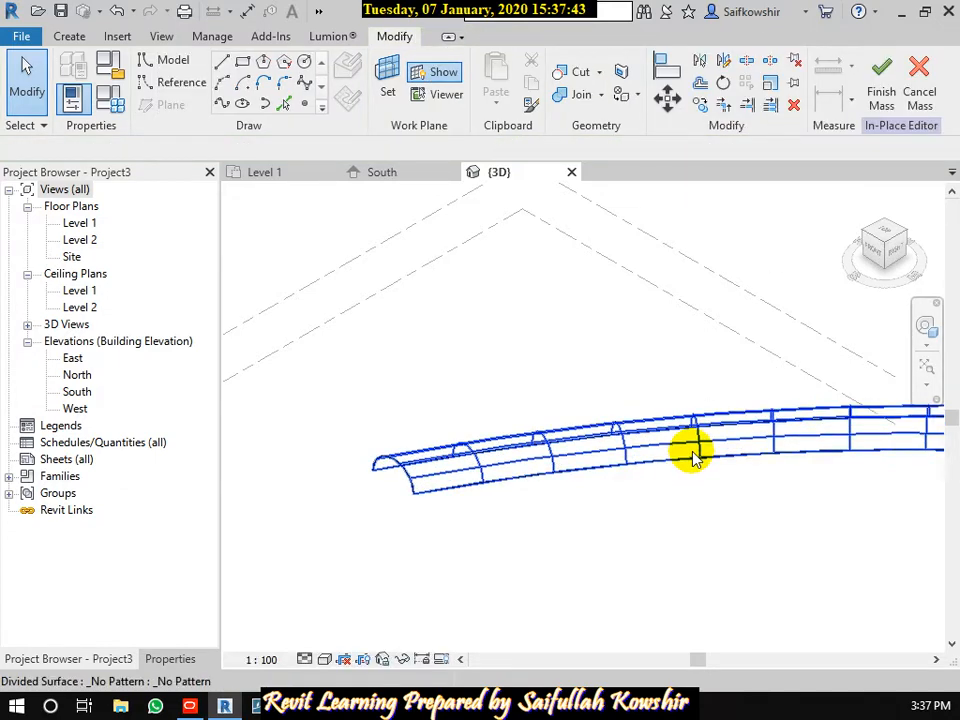
left_click(578, 452)
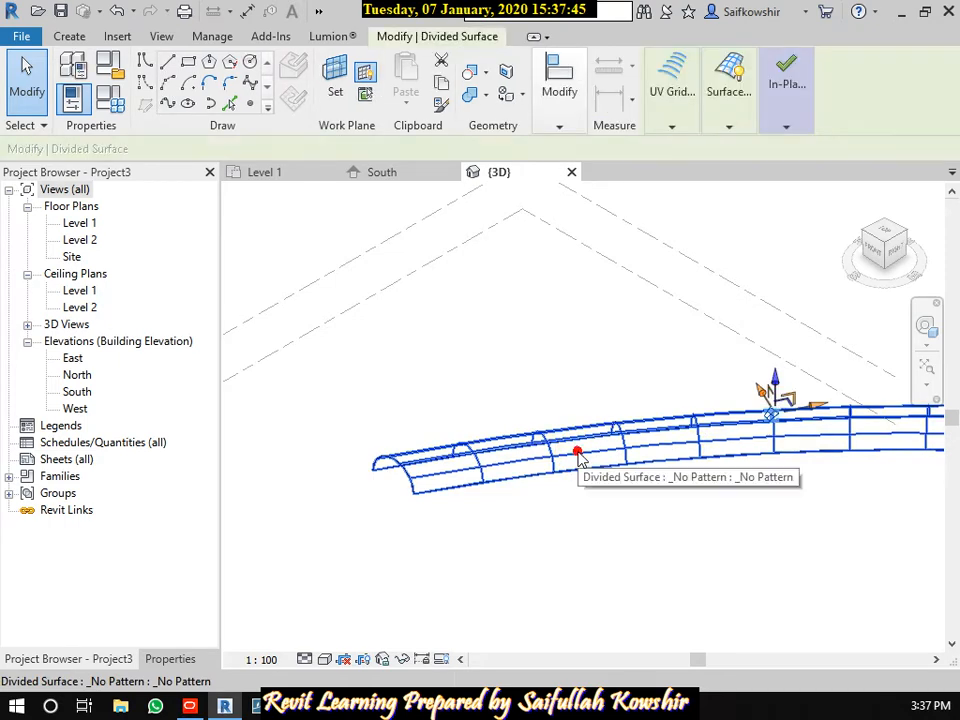
double_click(348, 149)
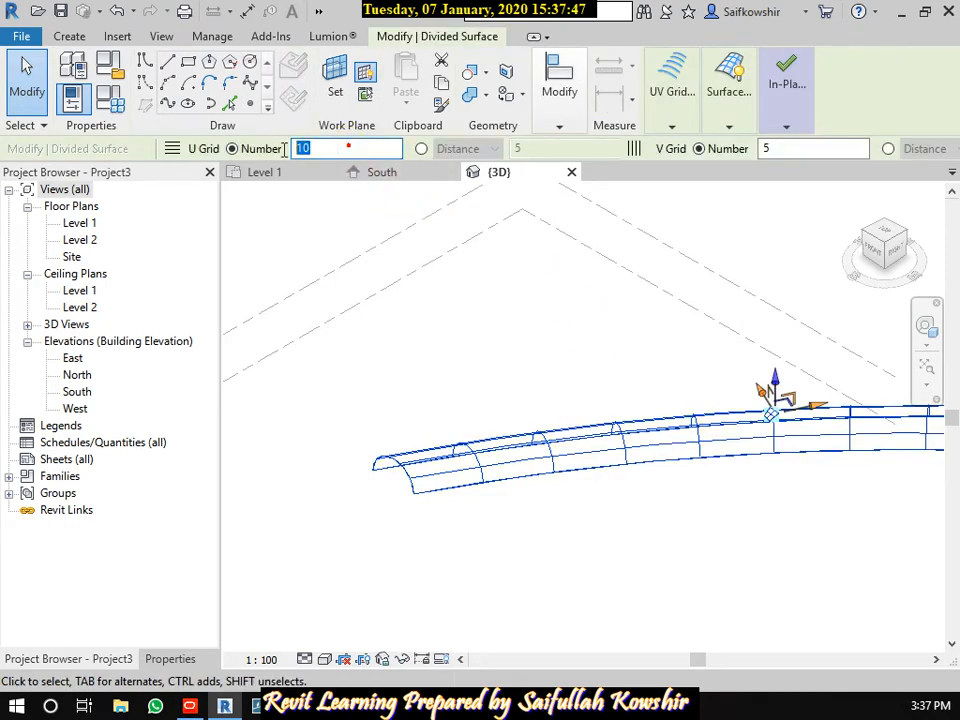
type("1")
key("Return")
left_click(482, 323)
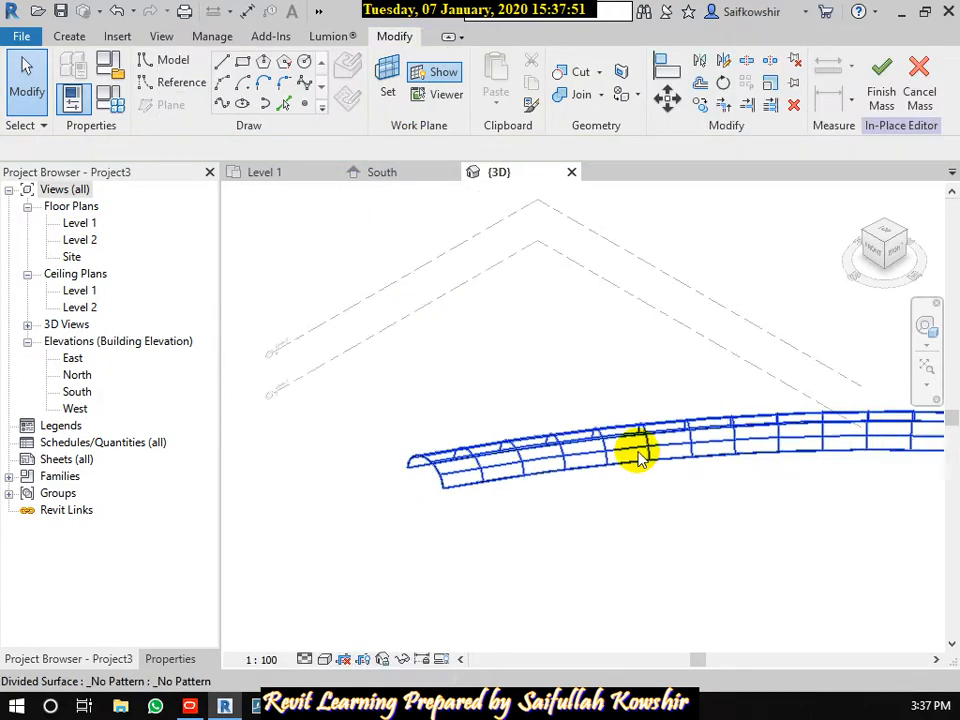
- In the divided surface's properties, change the U grid layout to Maximum Spacing with a distance of 1 and apply it
scroll(640, 455, "down", 3)
middle_click_drag(724, 456, 669, 456)
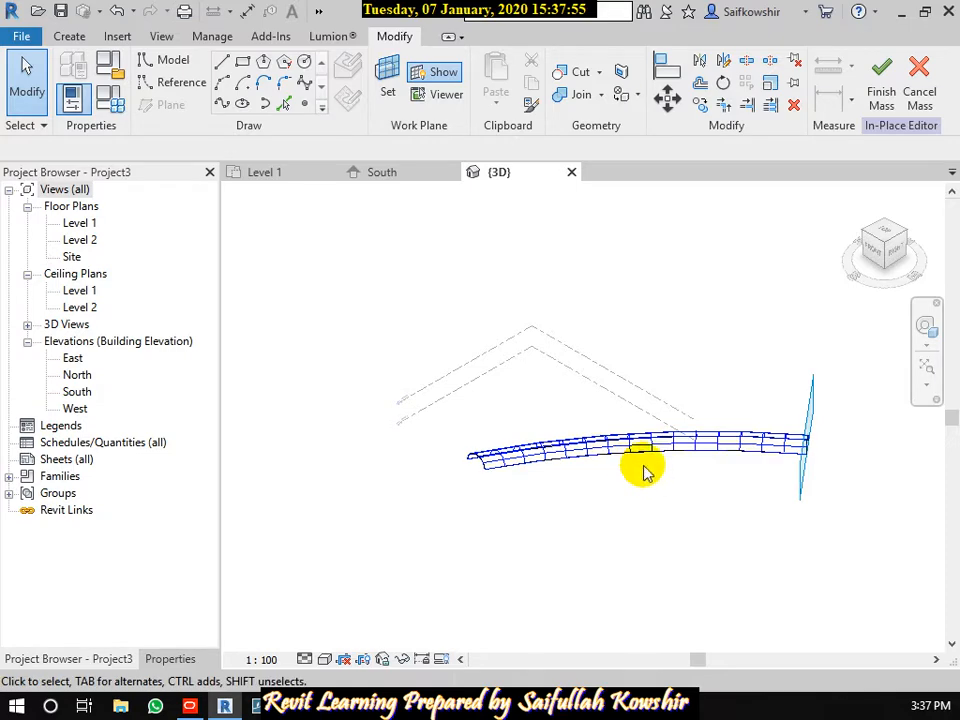
middle_click_drag(647, 471, 637, 428)
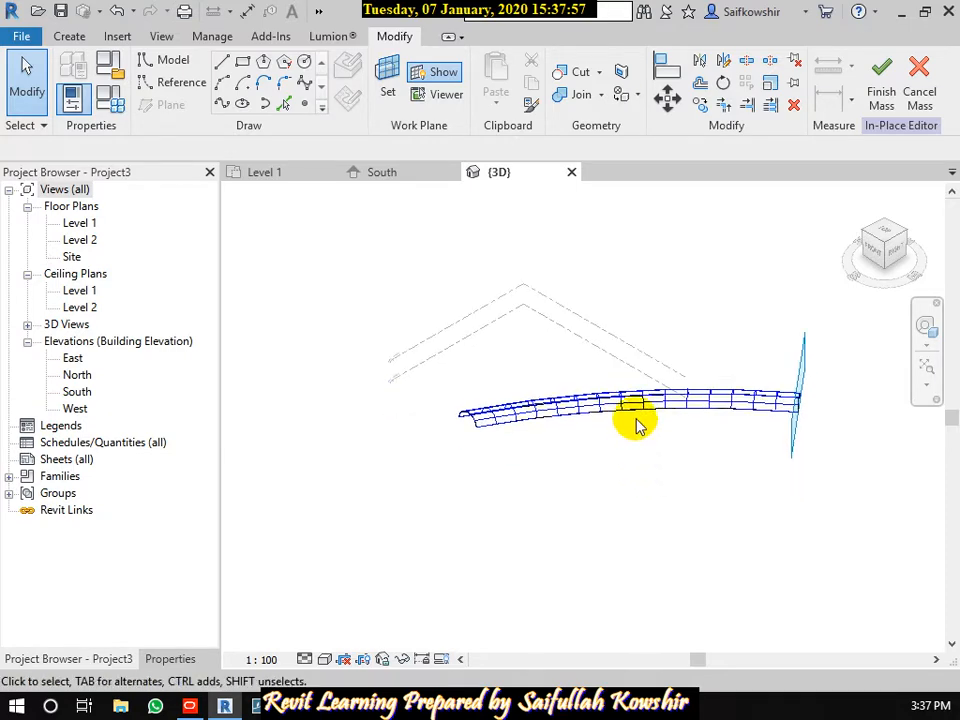
left_click(188, 661)
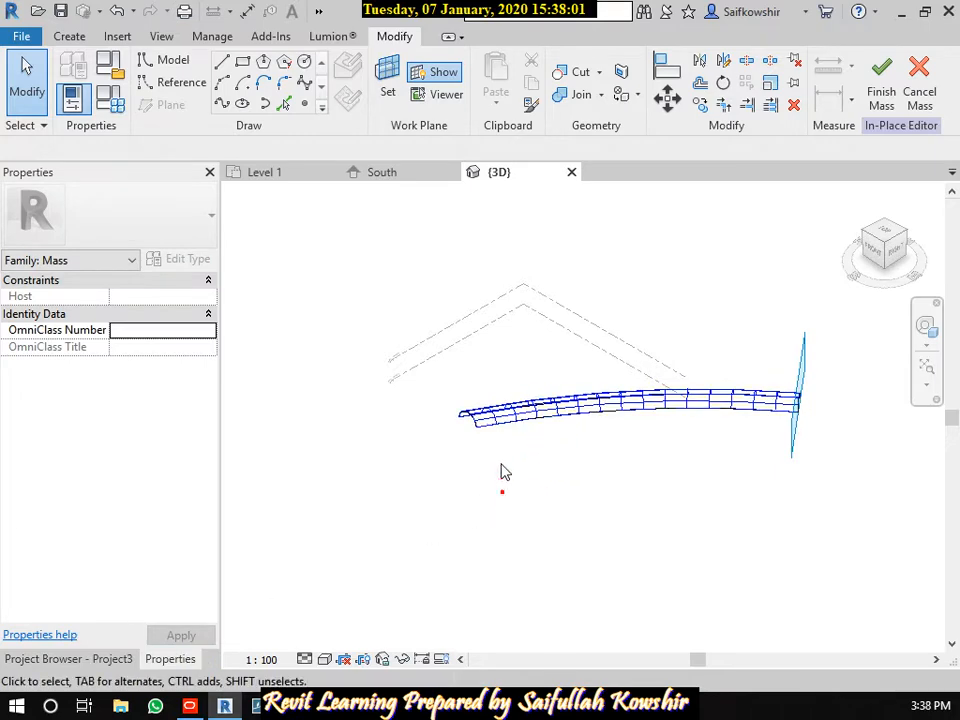
left_click(491, 423)
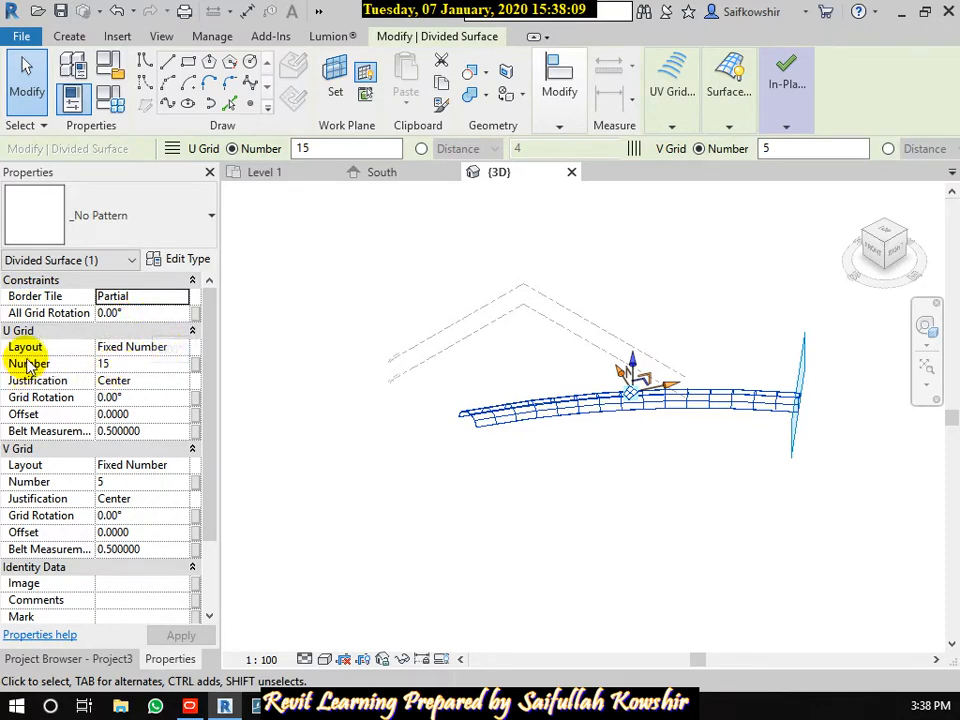
left_click(182, 347)
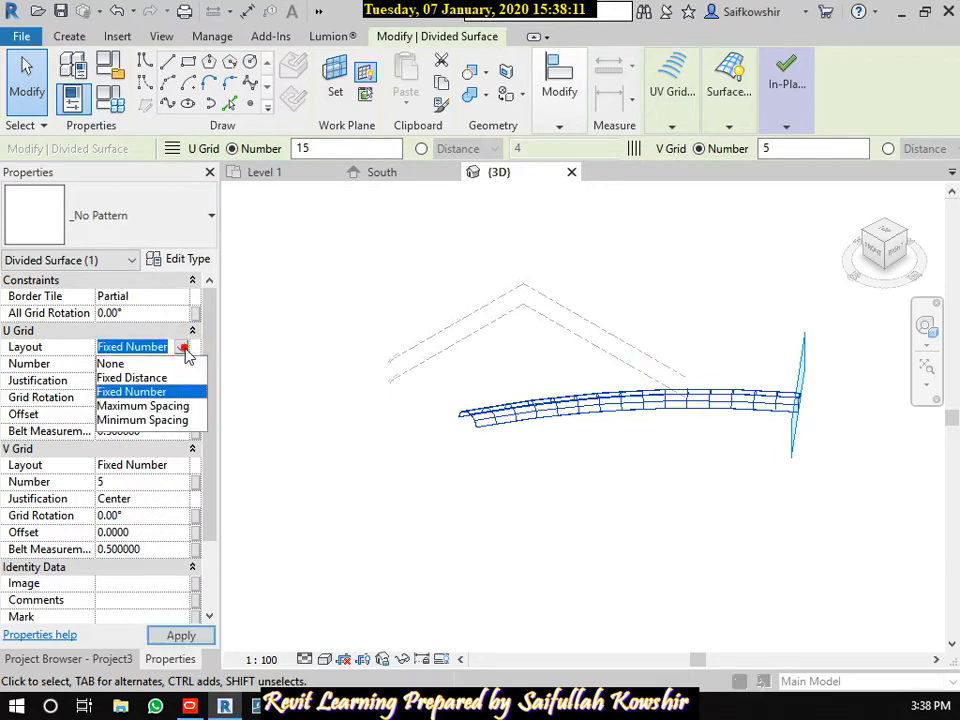
left_click(150, 406)
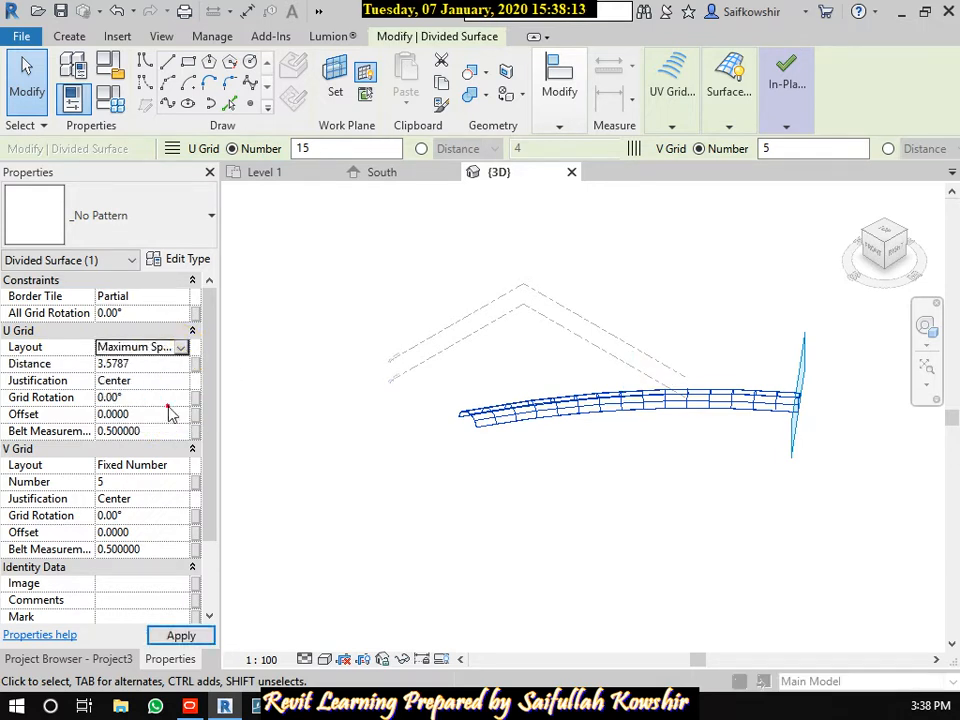
left_click(122, 364)
double_click(140, 364)
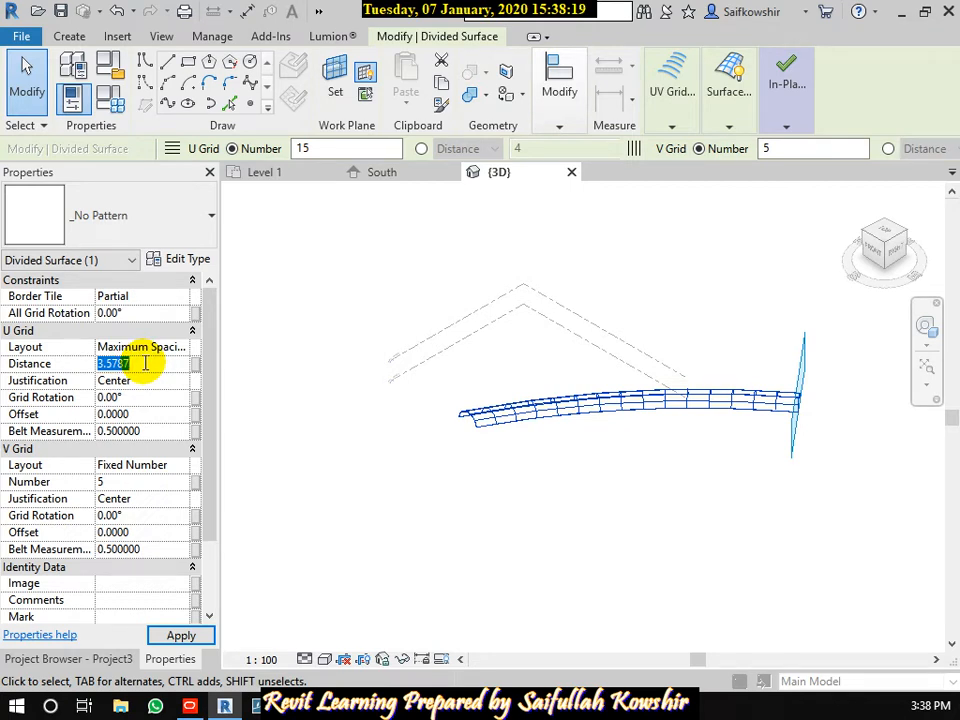
type("1")
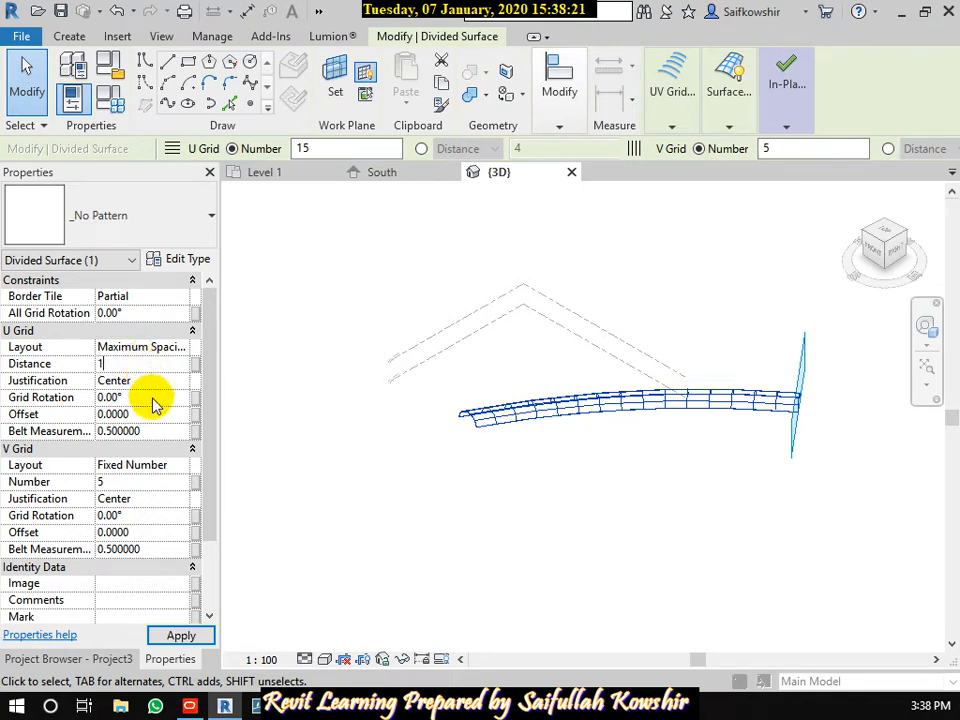
left_click(188, 635)
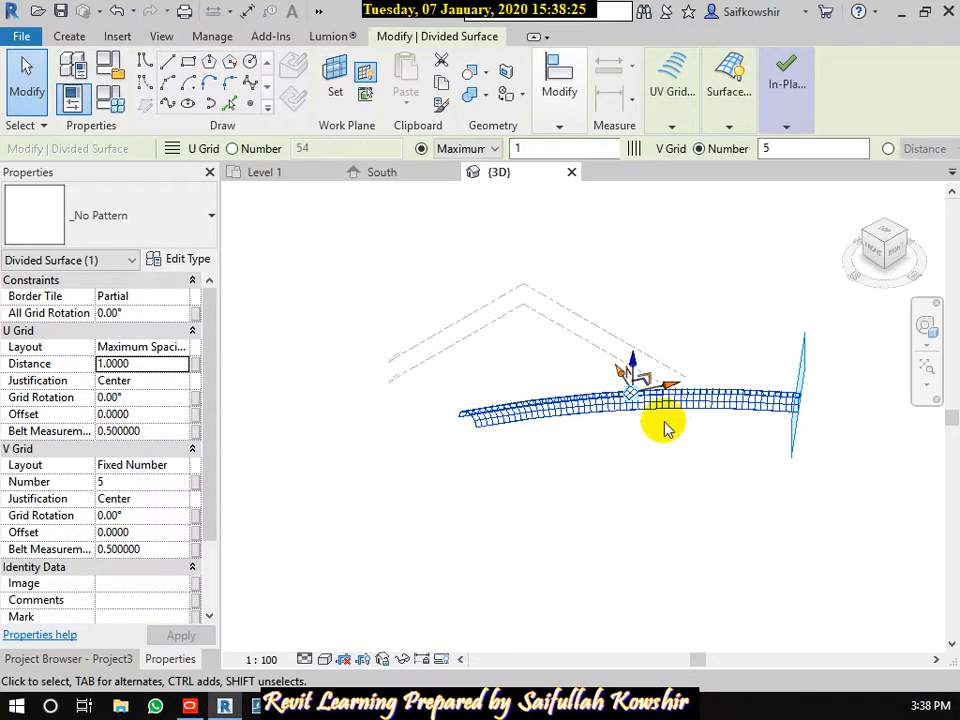
- Change the divided surface's V grid layout to Maximum Spacing with a distance of 1, apply it and deselect the surface
left_click(141, 467)
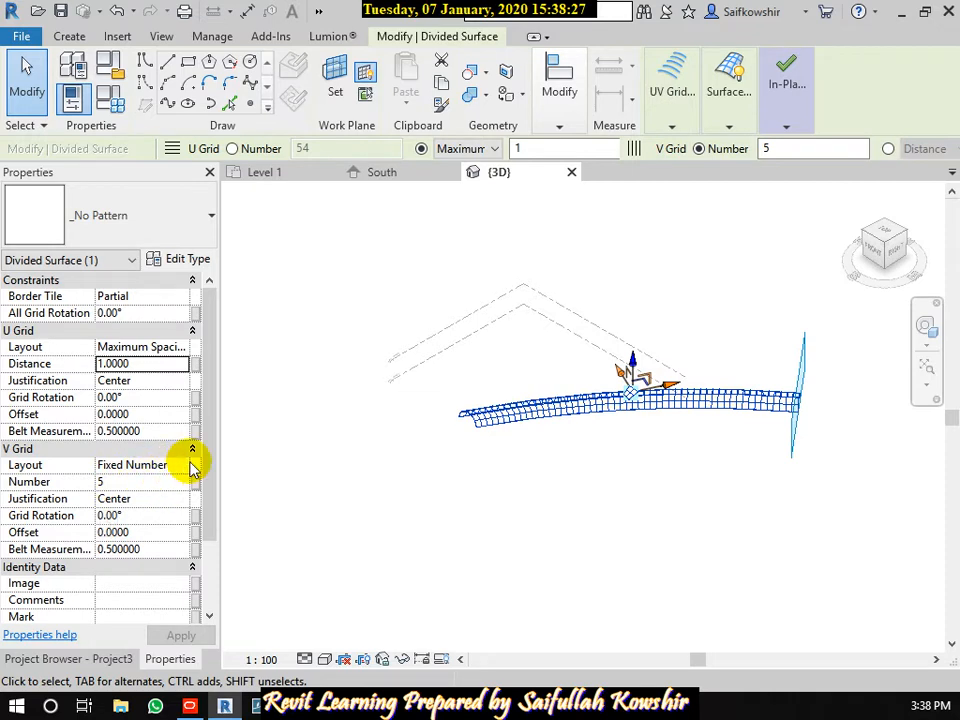
left_click(188, 466)
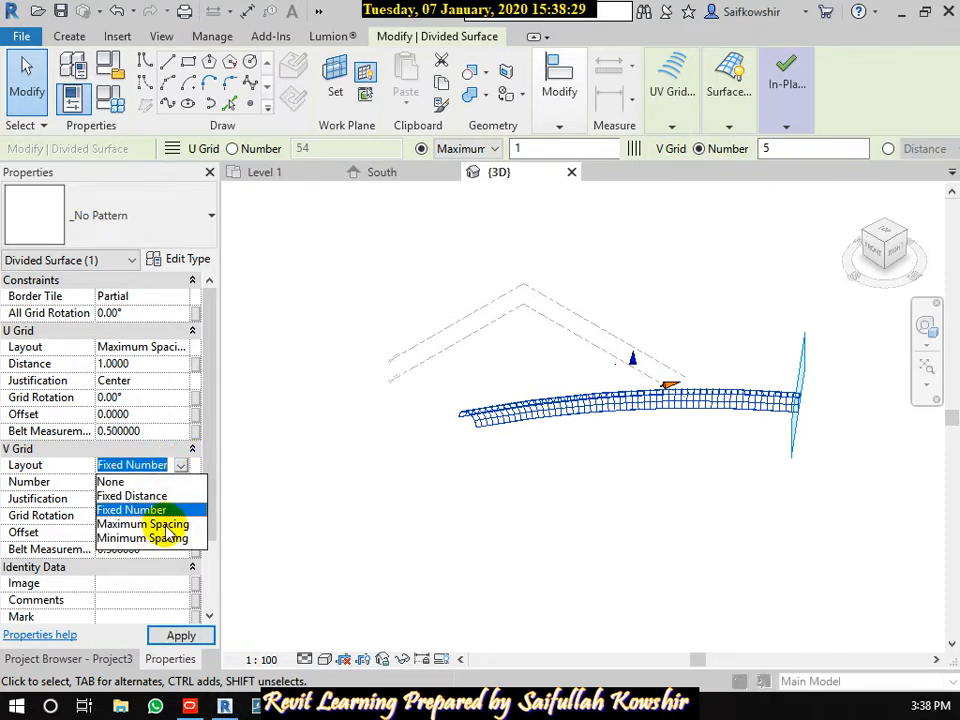
left_click(170, 530)
left_click(148, 482)
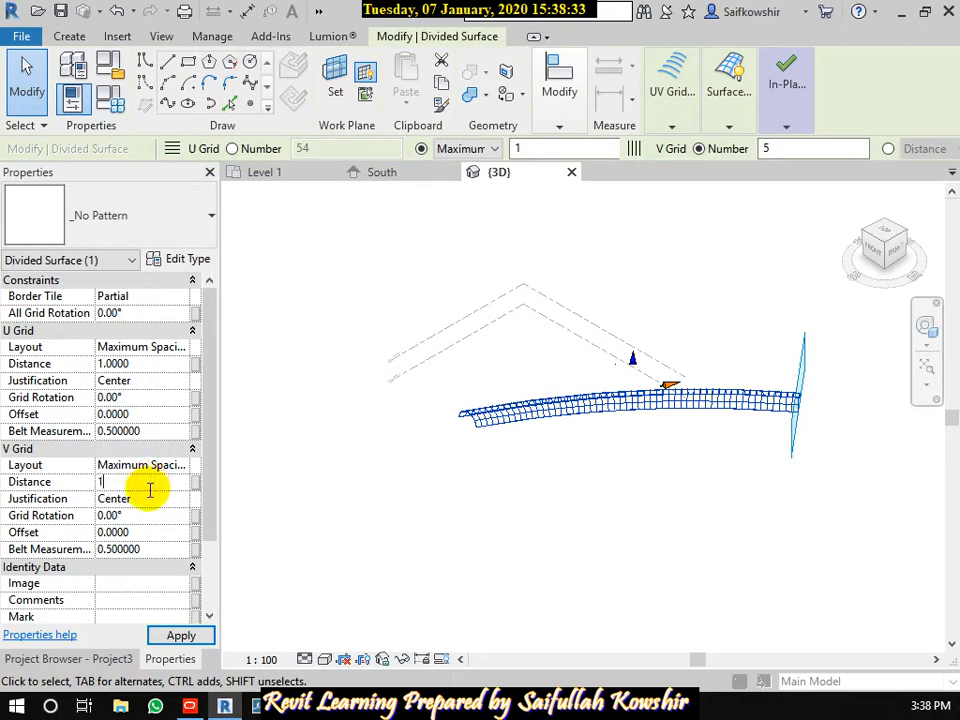
type("1")
left_click(182, 635)
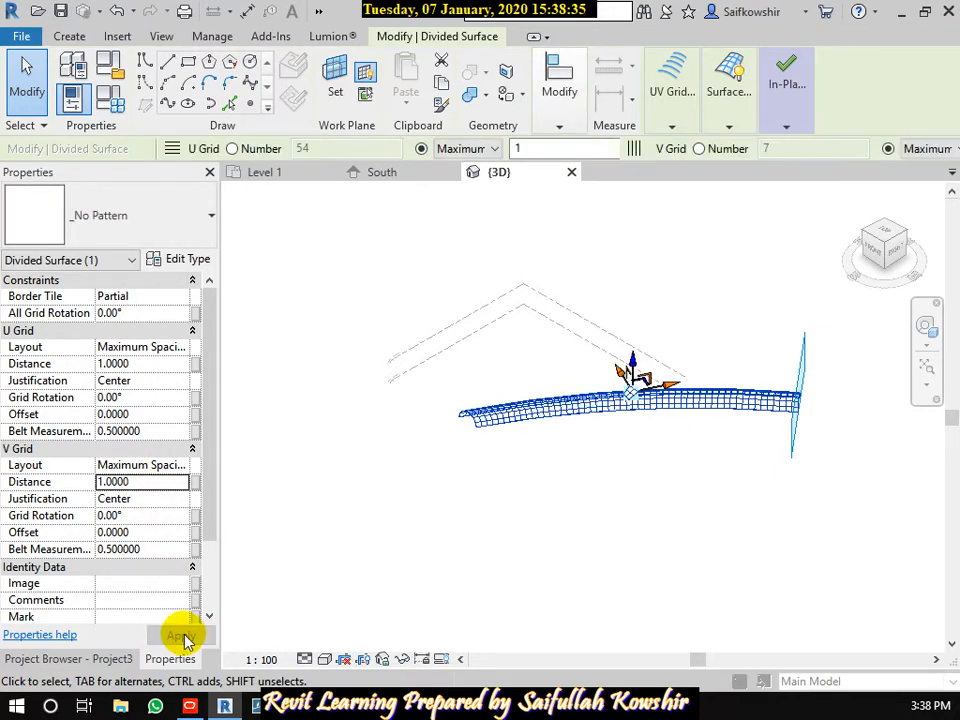
left_click(617, 455)
scroll(642, 410, "up", 2)
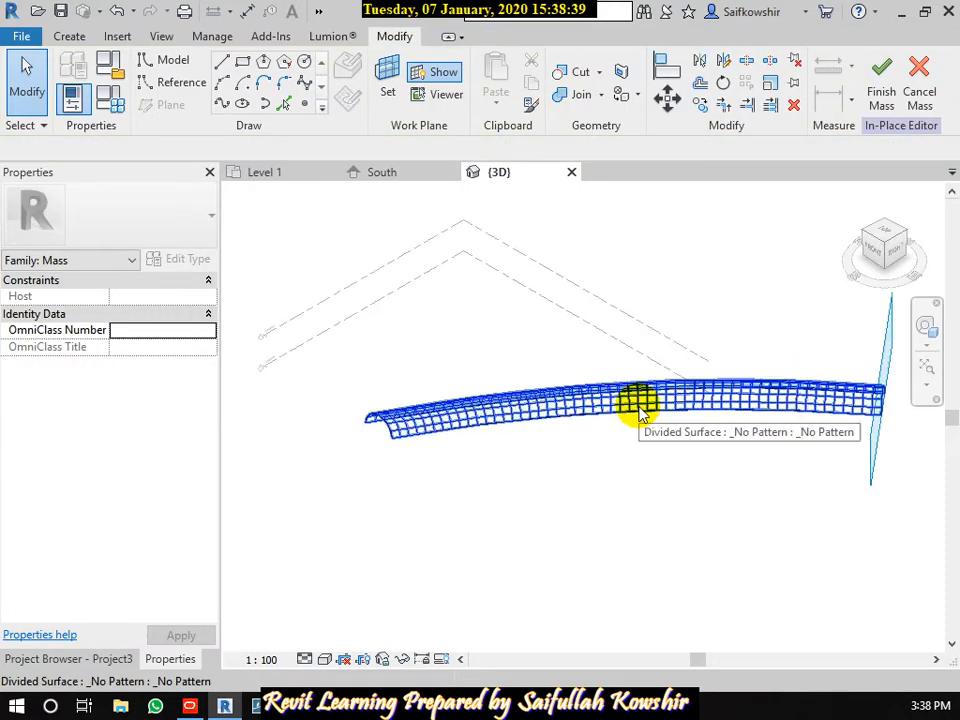
scroll(642, 410, "down", 2)
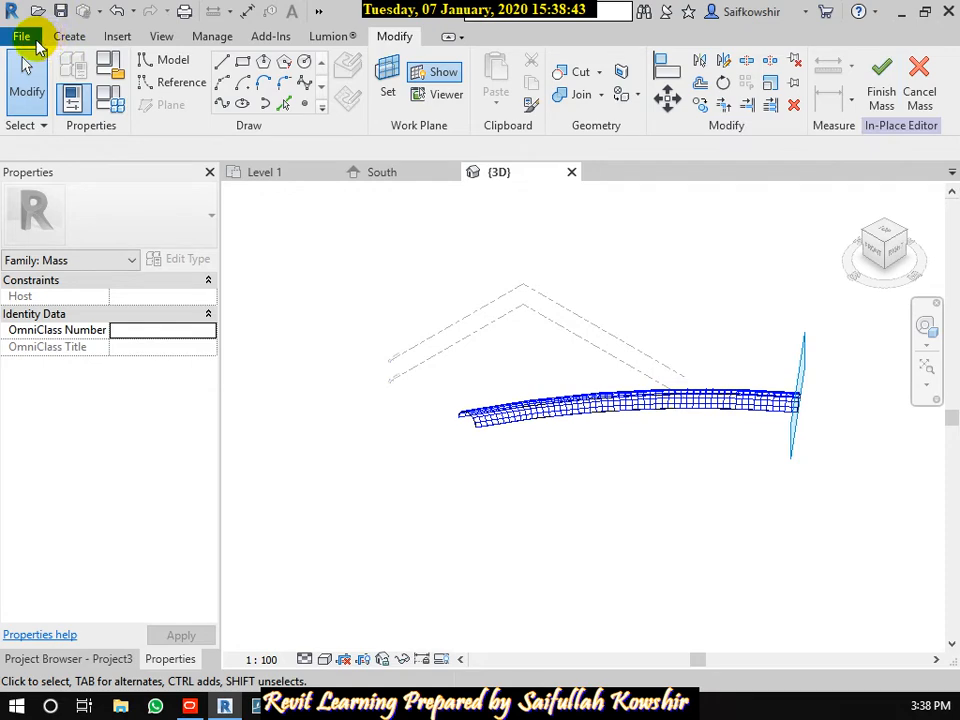
- Select the divided vault surface and apply the Rectangle pattern to it
left_click(514, 407)
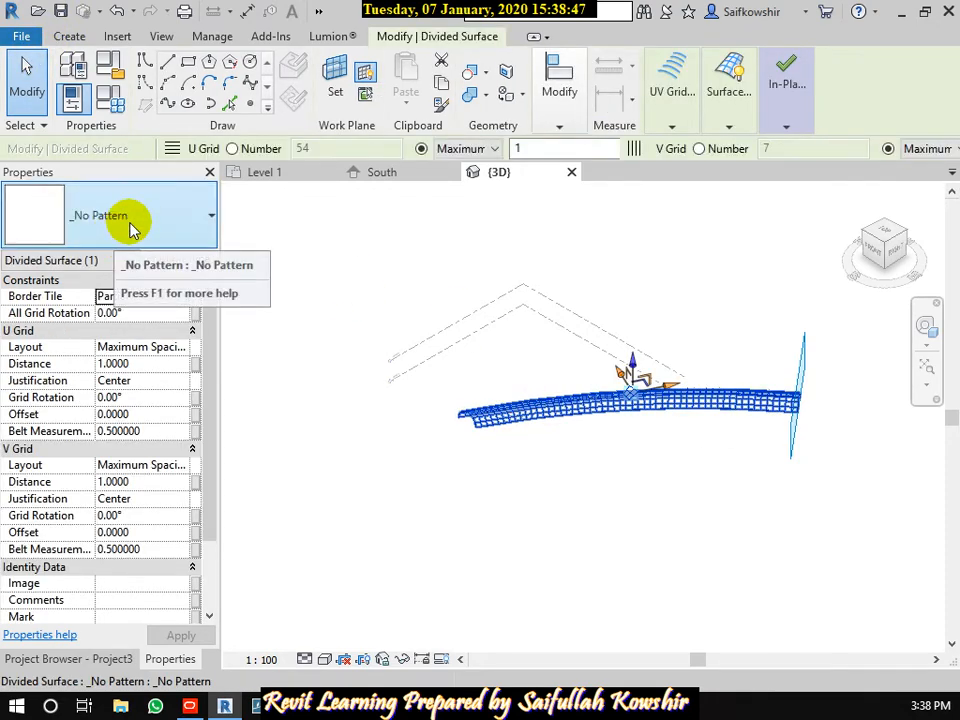
left_click(130, 224)
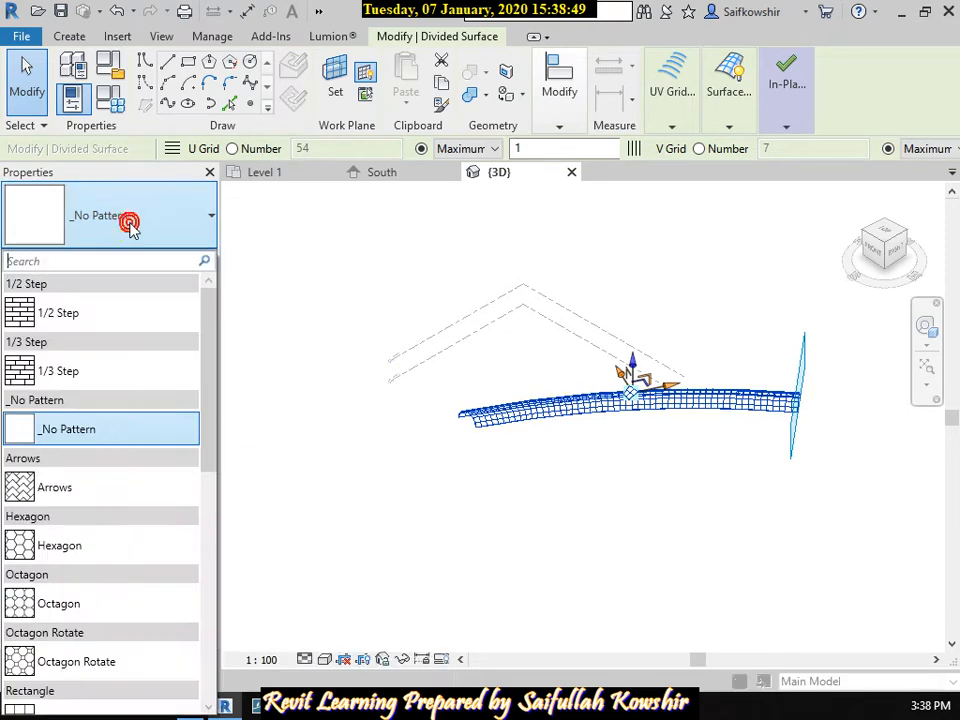
scroll(105, 505, "down", 3)
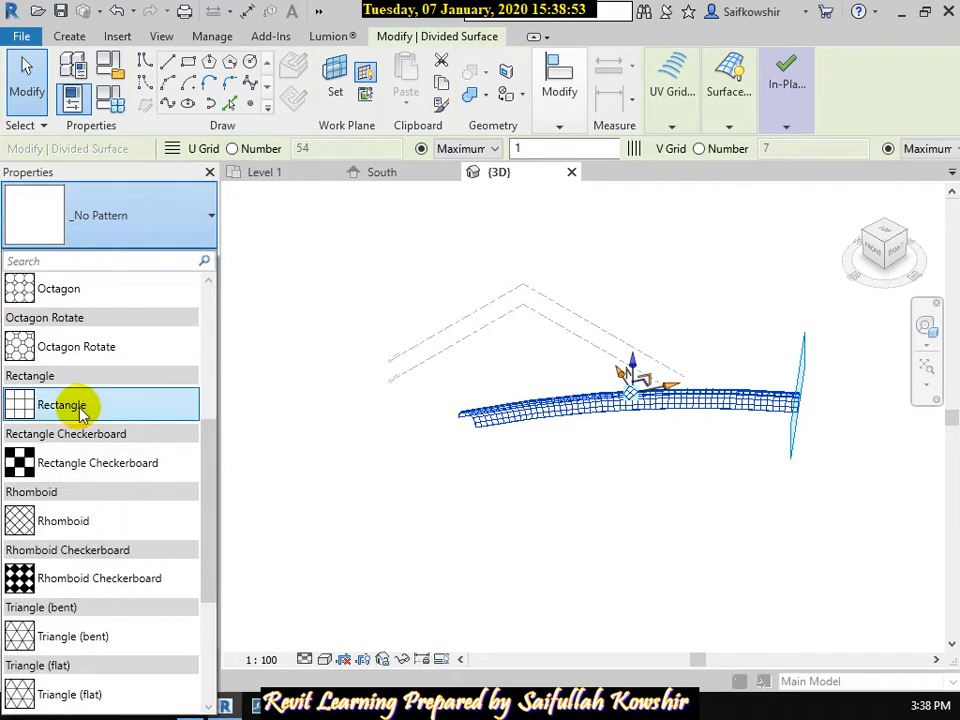
left_click(81, 410)
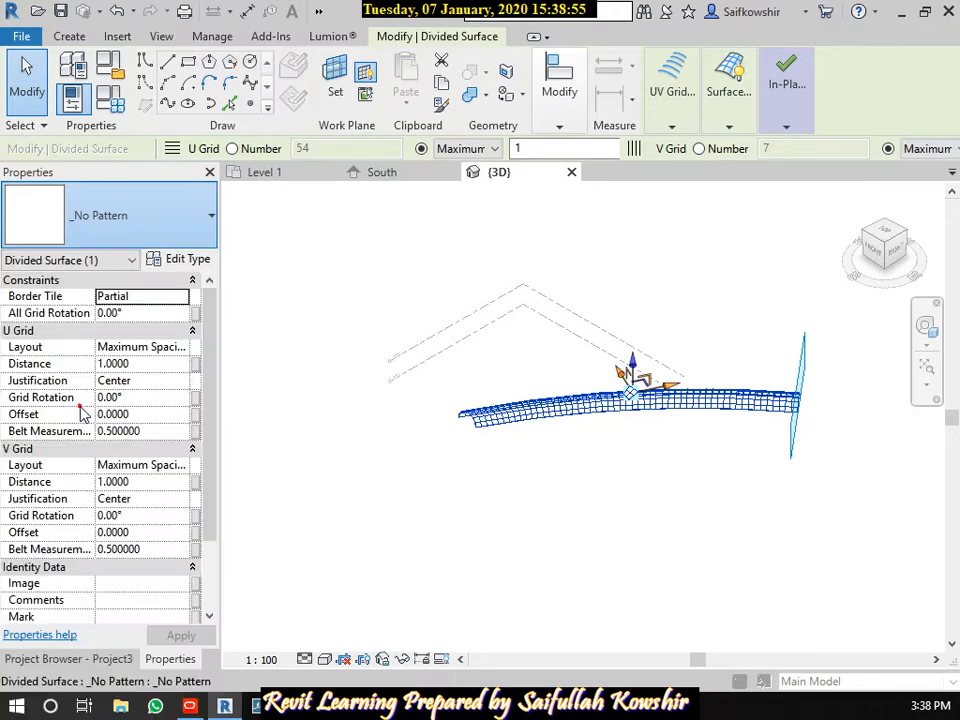
- Change the divided vault surface's pattern to Rhomboid
scroll(533, 427, "up", 6)
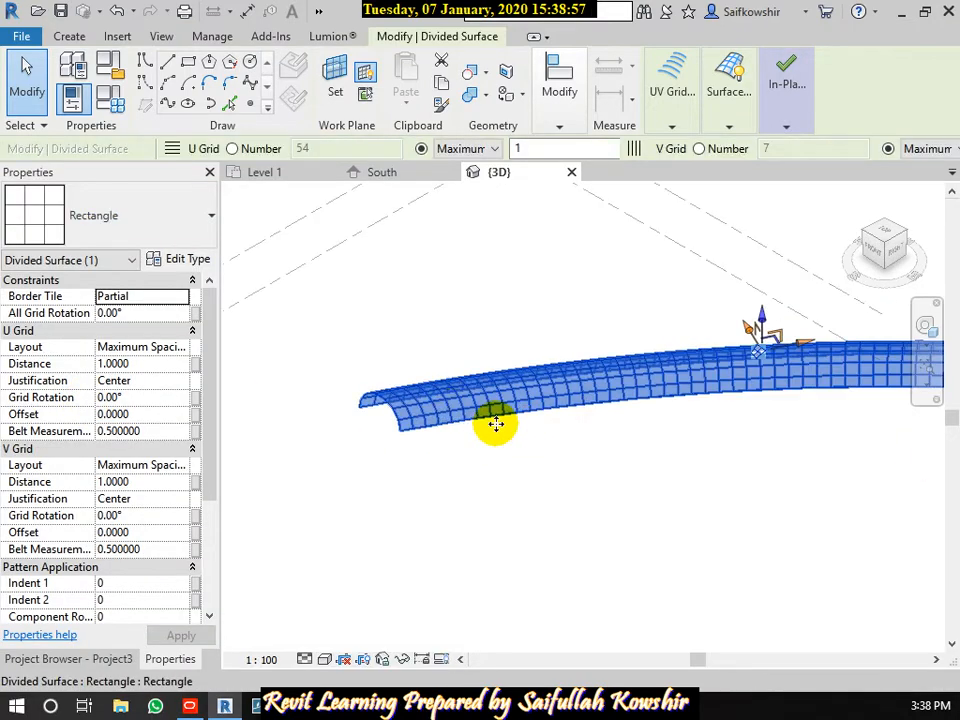
middle_click_drag(330, 400, 417, 456)
scroll(395, 522, "up", 3)
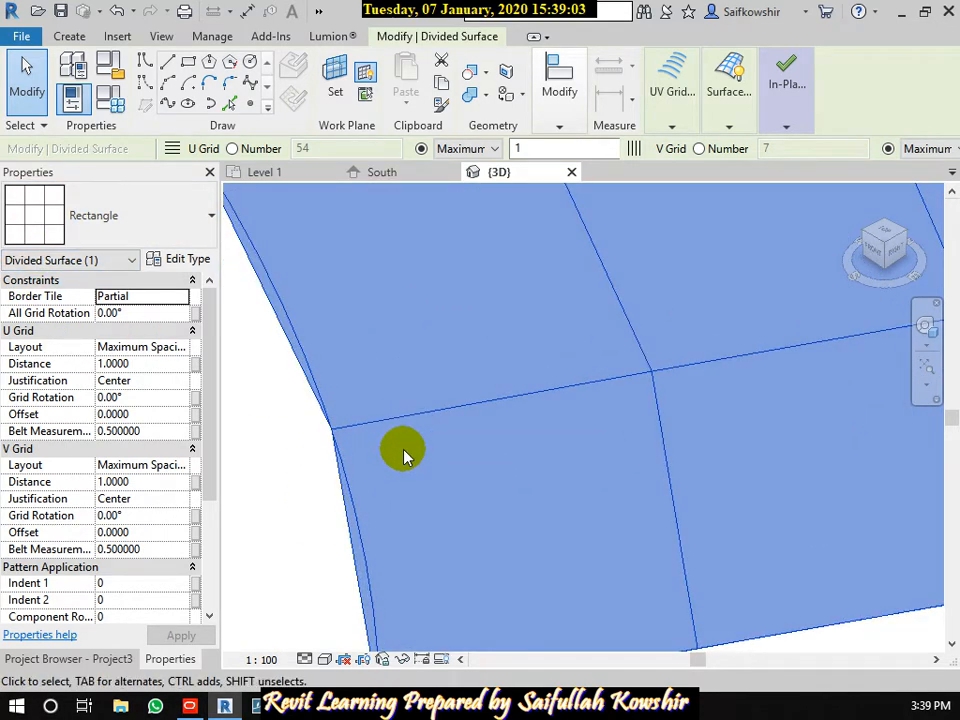
left_click(117, 231)
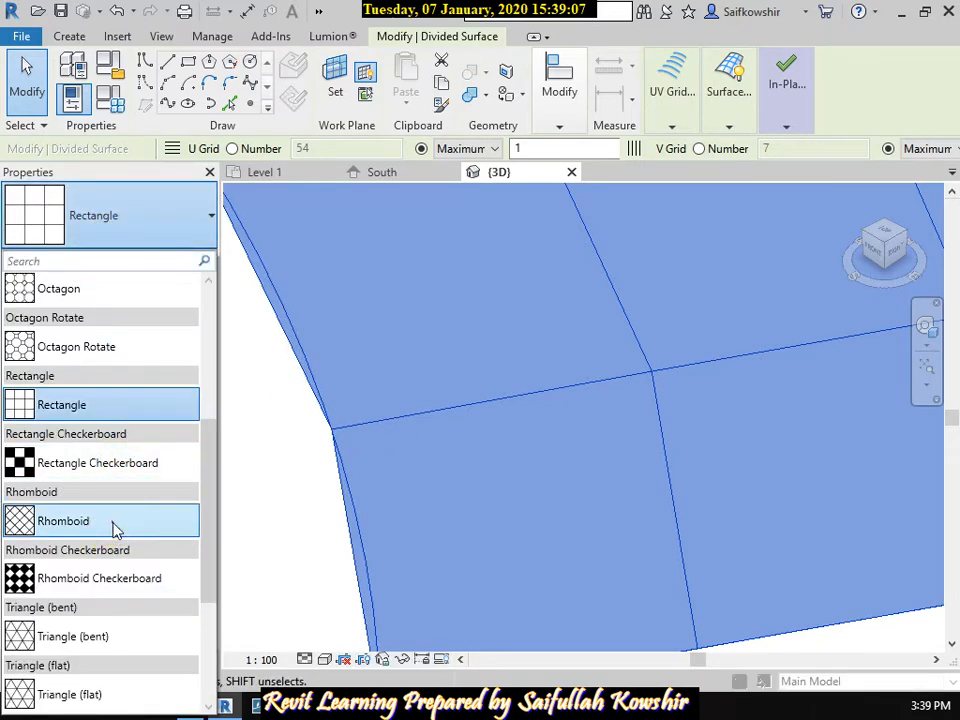
left_click(113, 525)
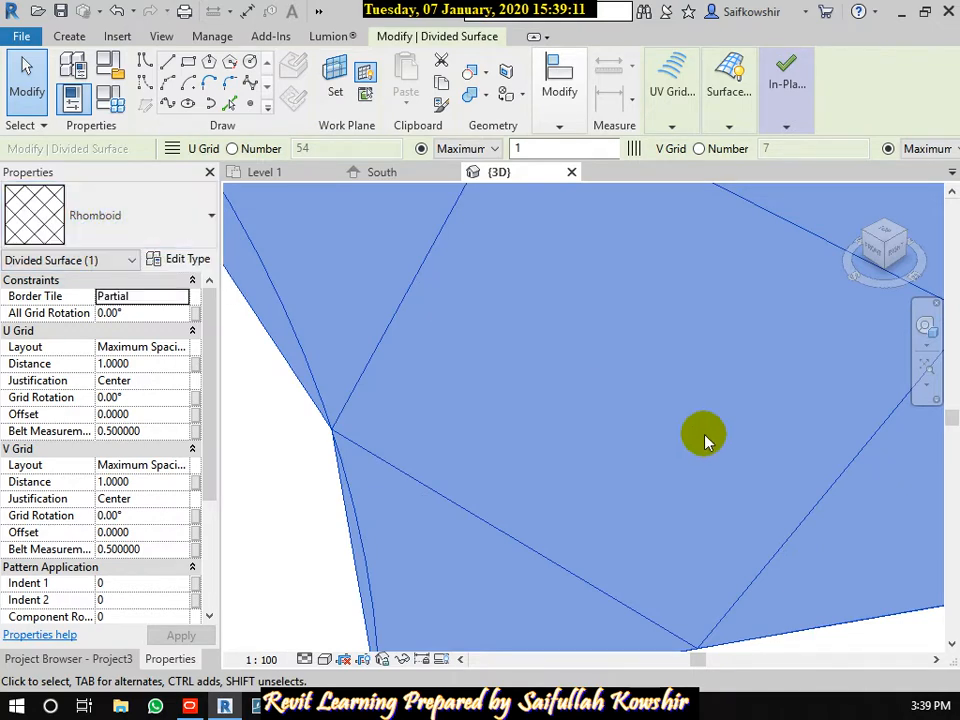
- Change the divided vault surface's pattern to Triangle (bent)
scroll(705, 441, "down", 6)
middle_click_drag(716, 452, 542, 491)
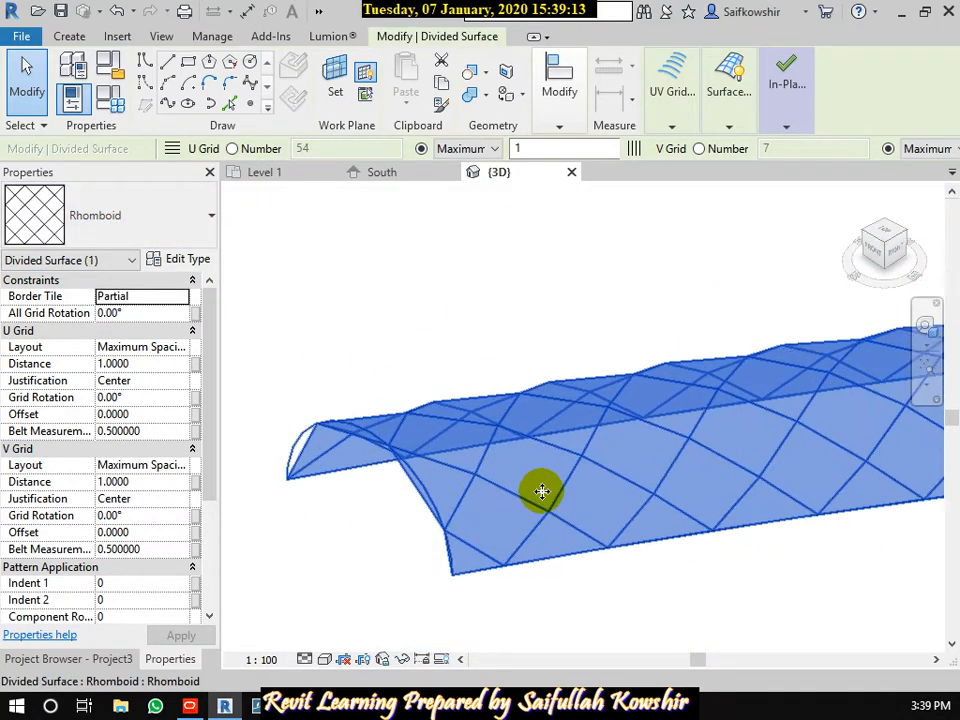
left_click(75, 219)
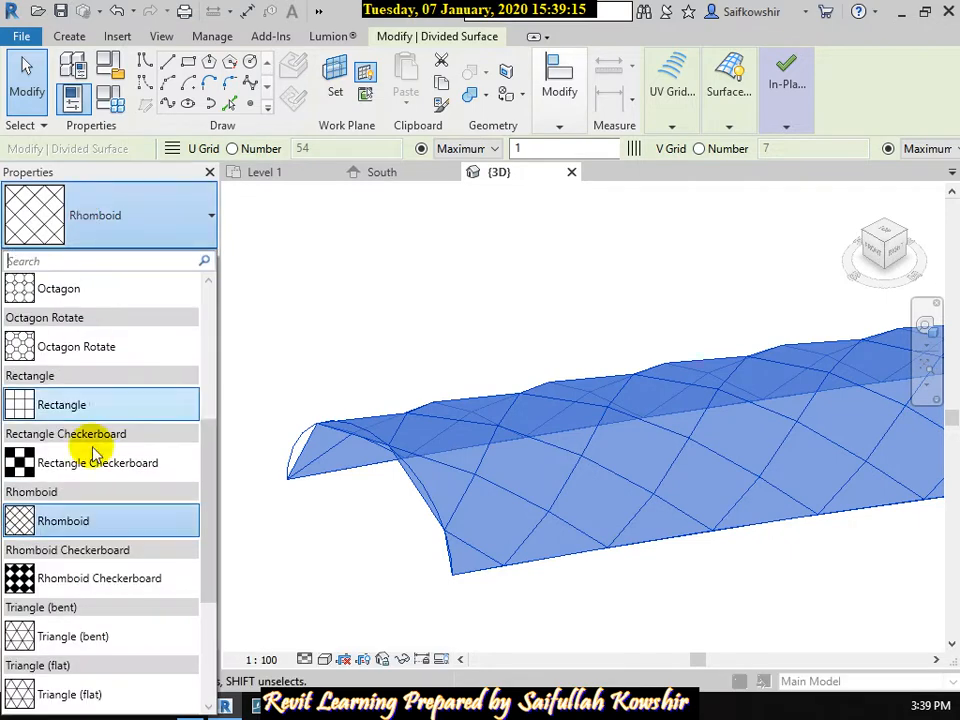
scroll(93, 490, "down", 3)
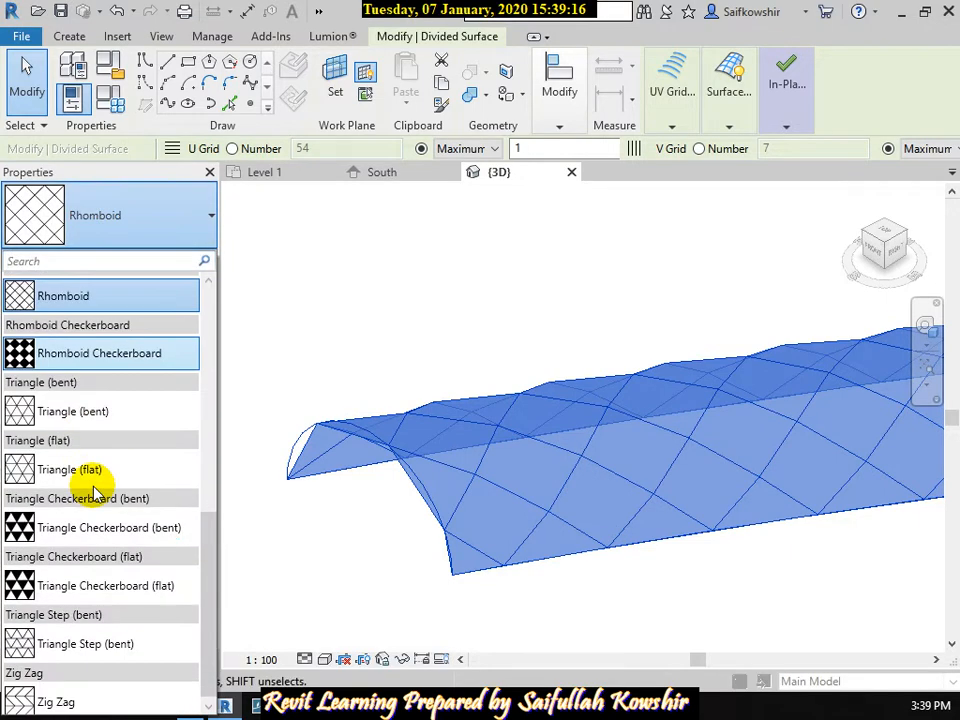
left_click(80, 415)
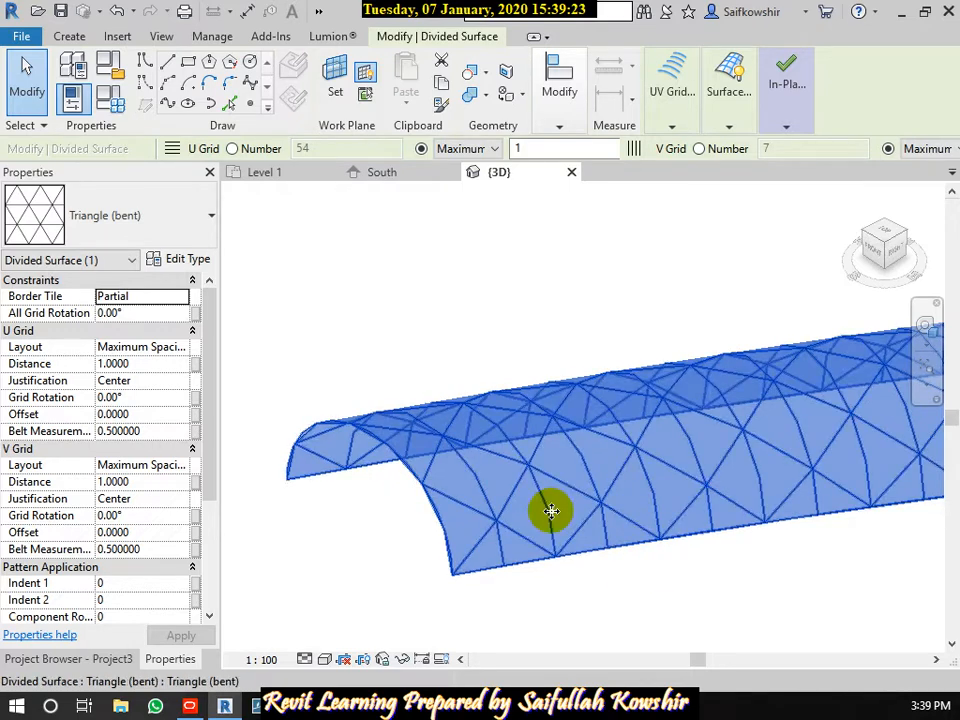
left_click(108, 234)
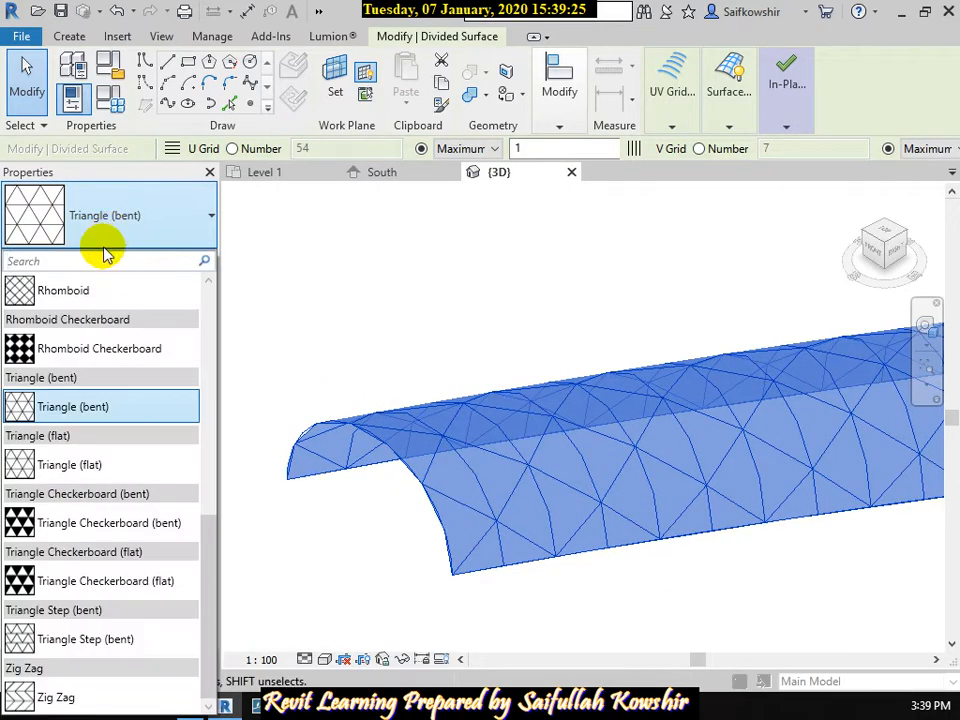
left_click(84, 238)
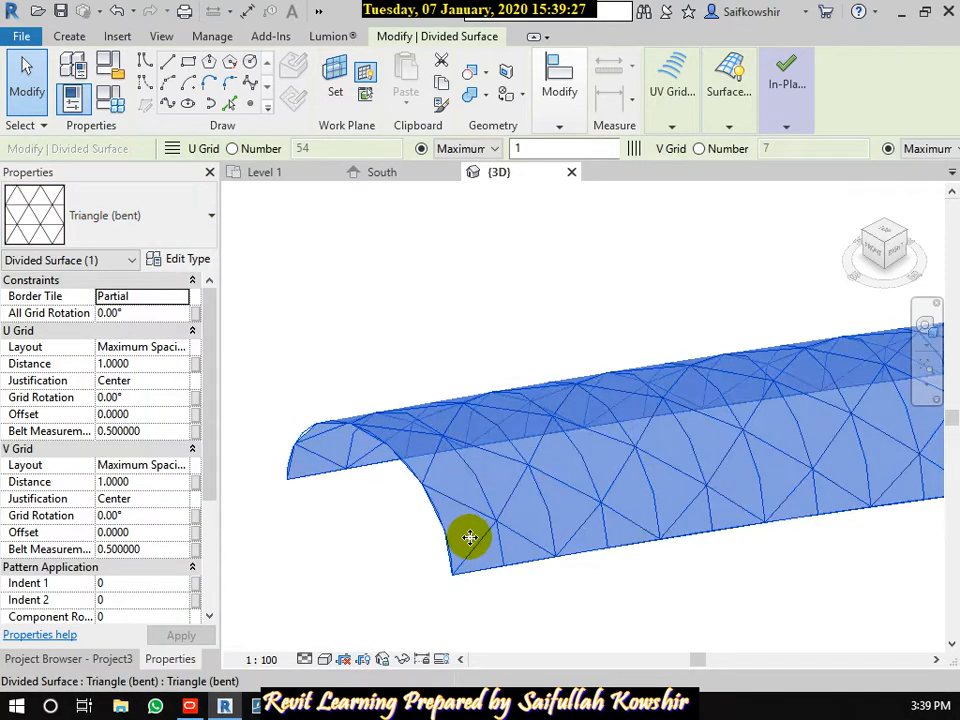
scroll(469, 537, "up", 4)
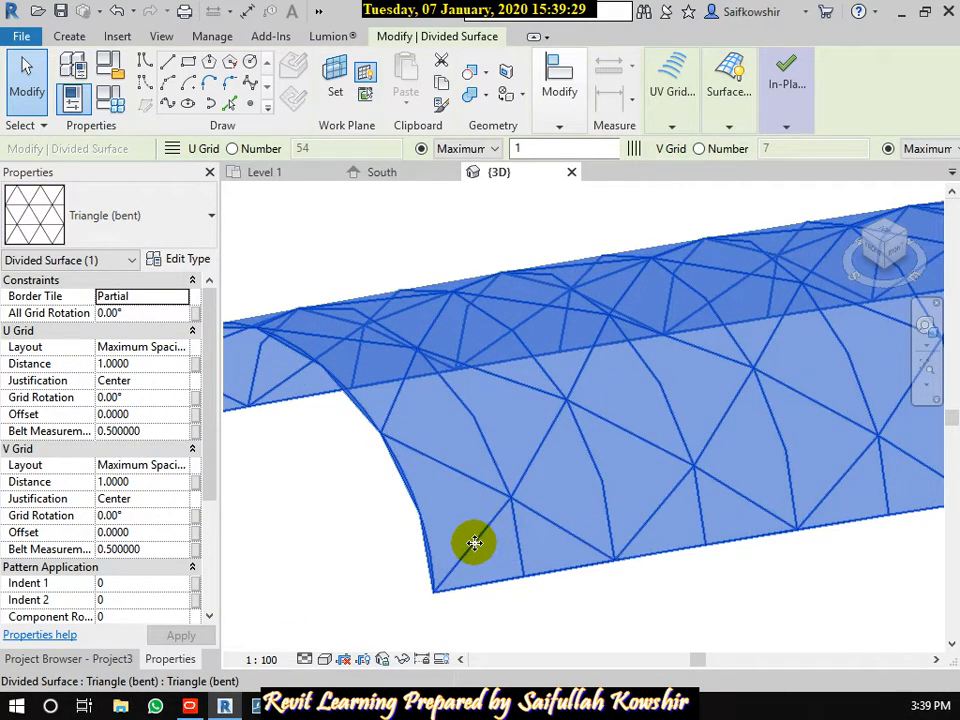
scroll(474, 542, "up", 2)
scroll(463, 553, "up", 3)
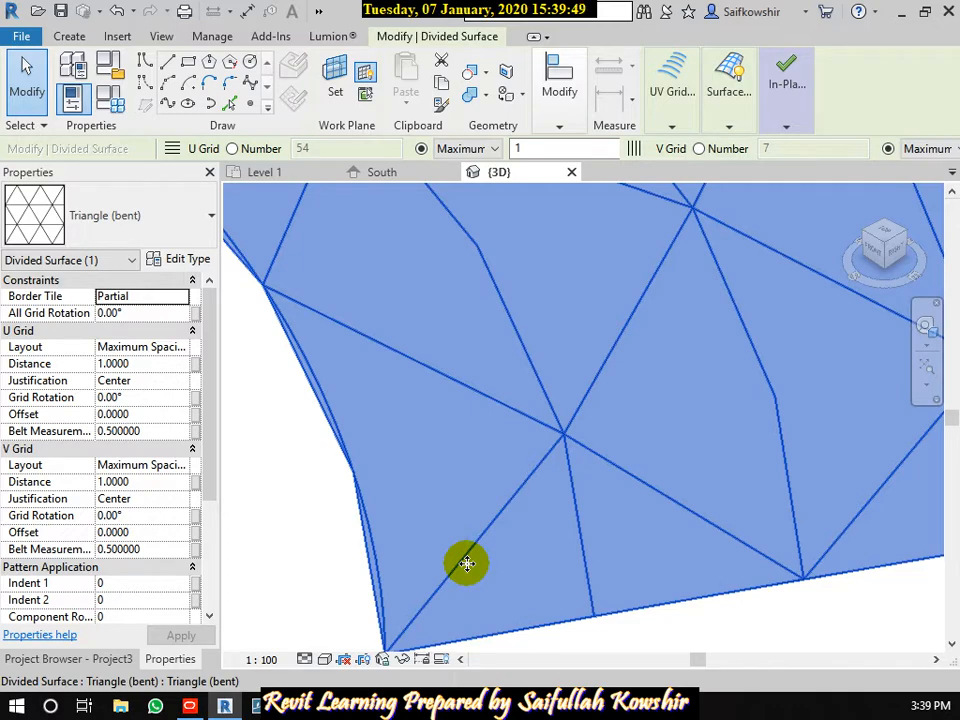
- Start a new family and open the Profile folder to choose its template file
left_click(24, 37)
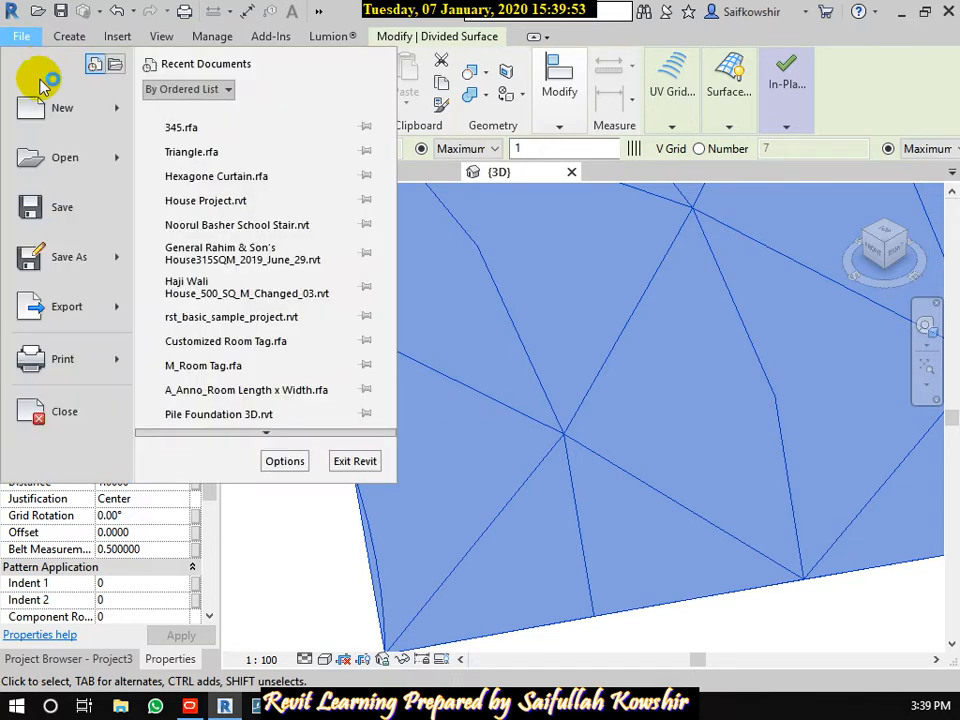
mouse_move(75, 113)
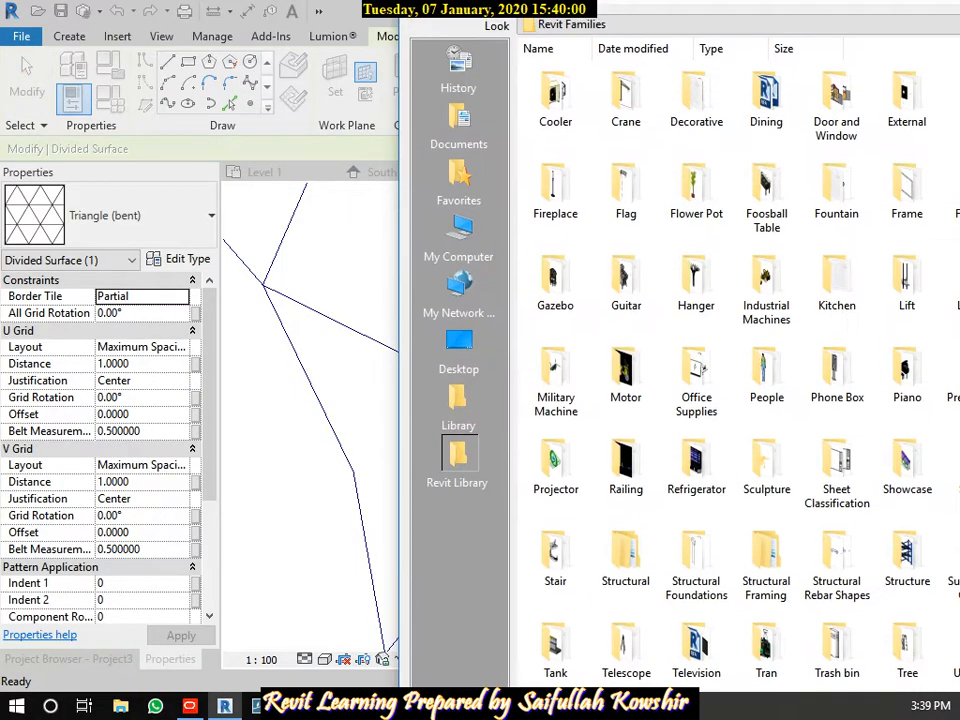
left_click_drag(959, 2, 620, 77)
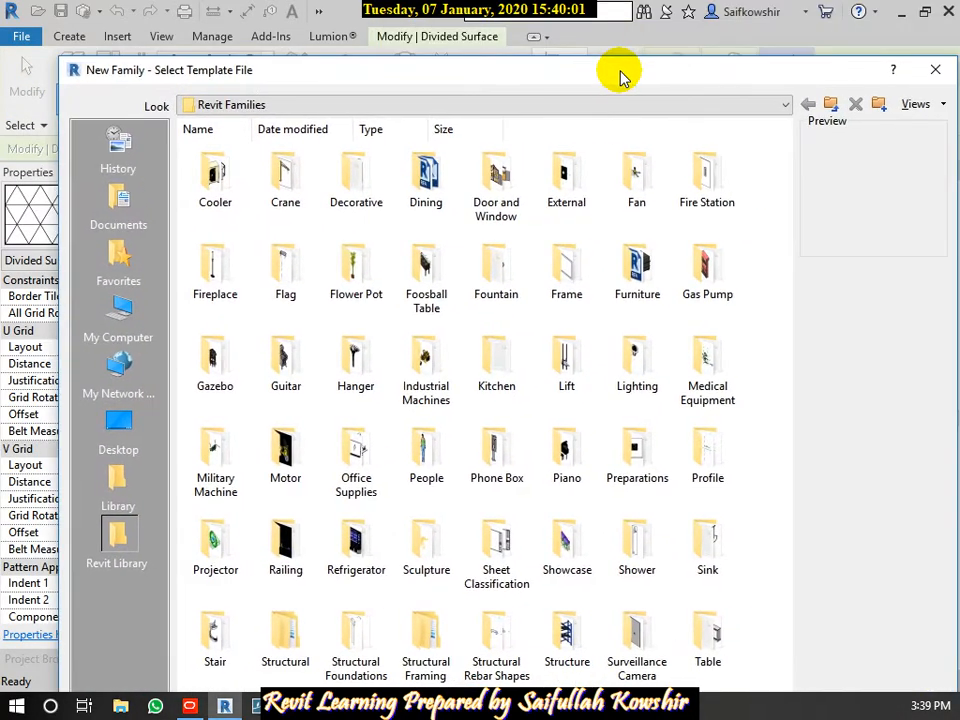
left_click(506, 290)
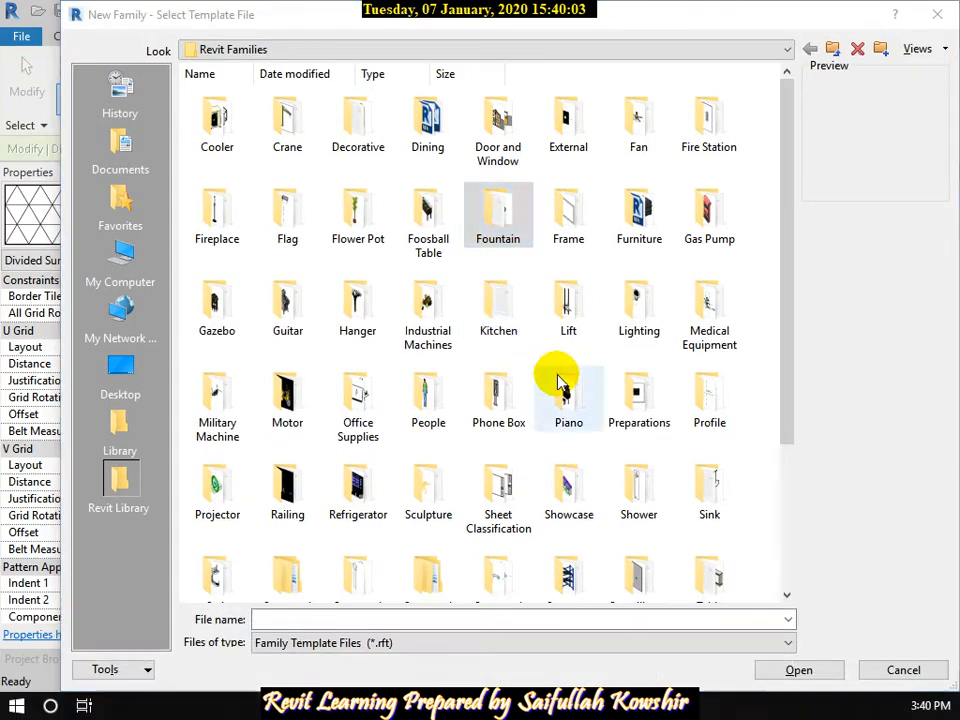
double_click(510, 226)
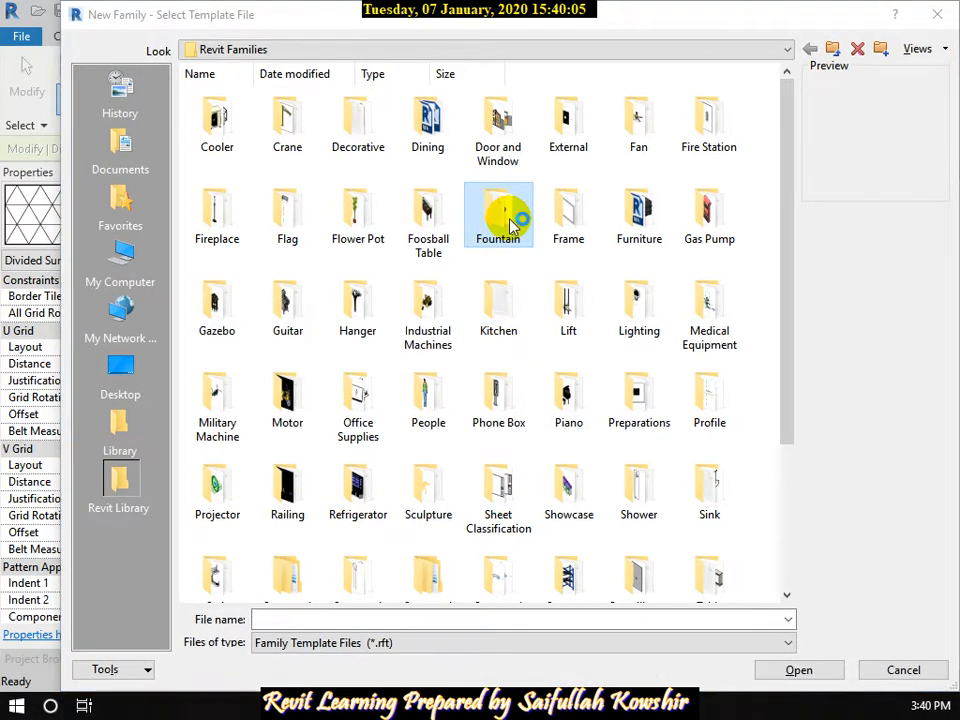
left_click(428, 400)
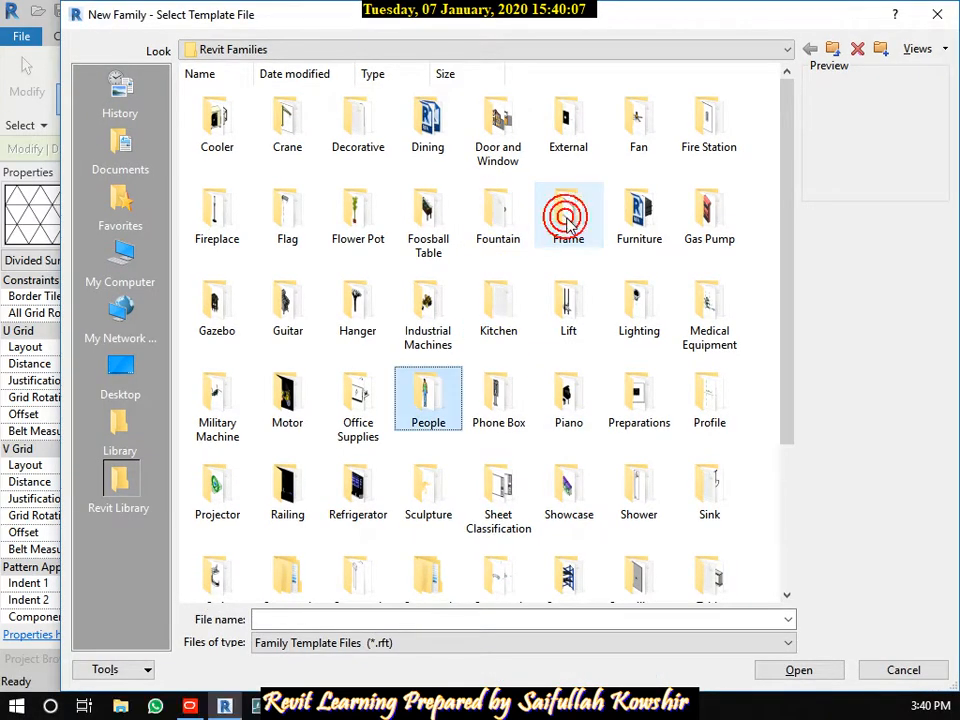
key("Right")
key("Right")
key("Right")
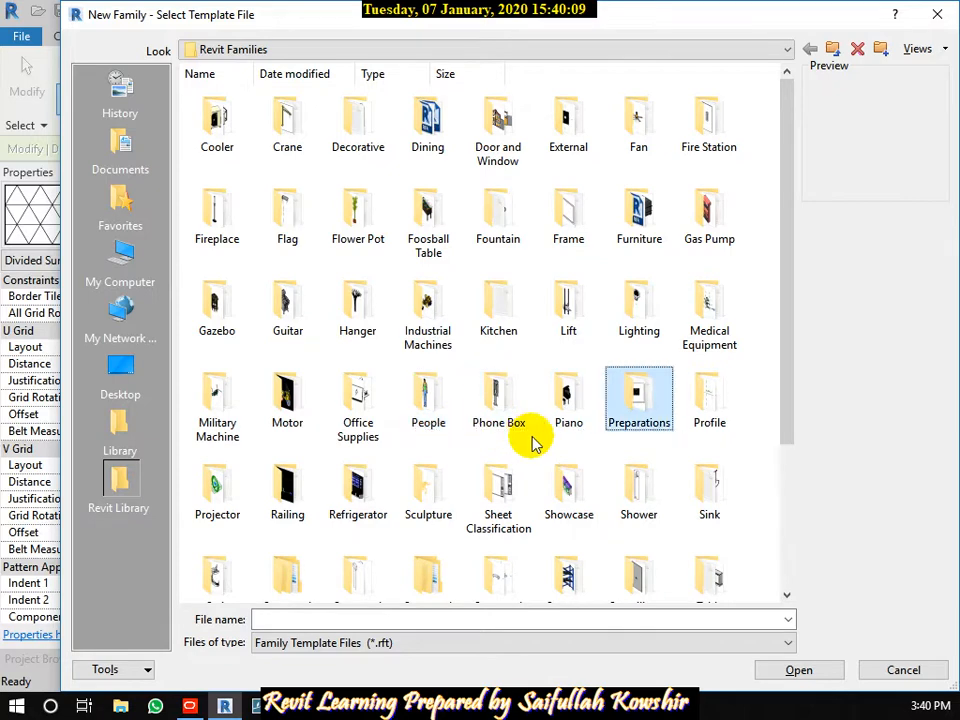
double_click(722, 406)
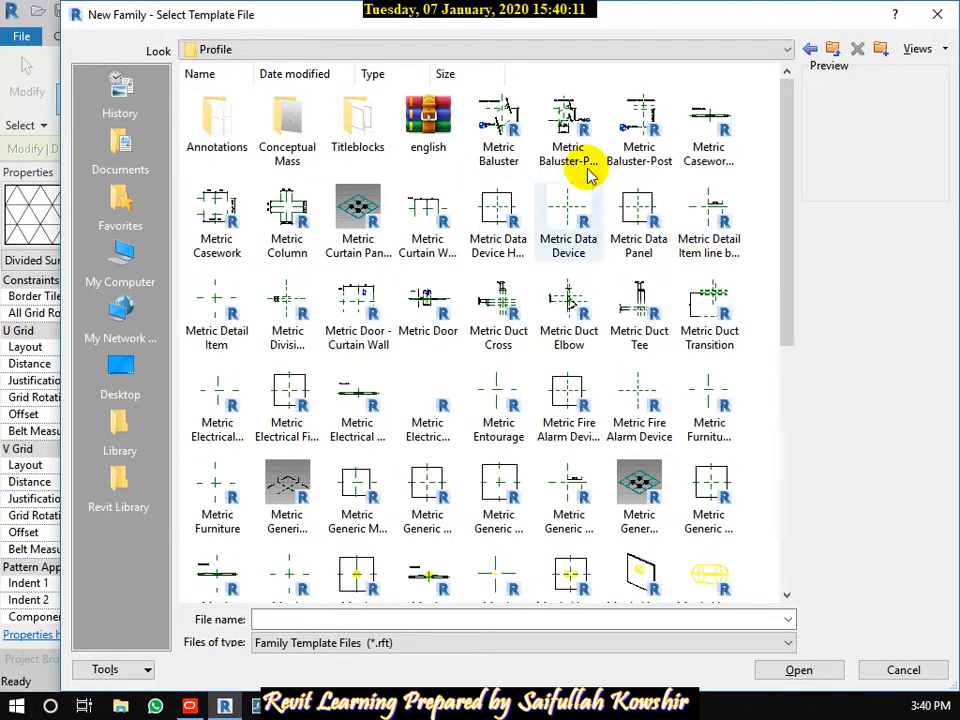
- Create the new family from the Metric Curtain Panel Pattern Based.rft template
left_click(639, 160)
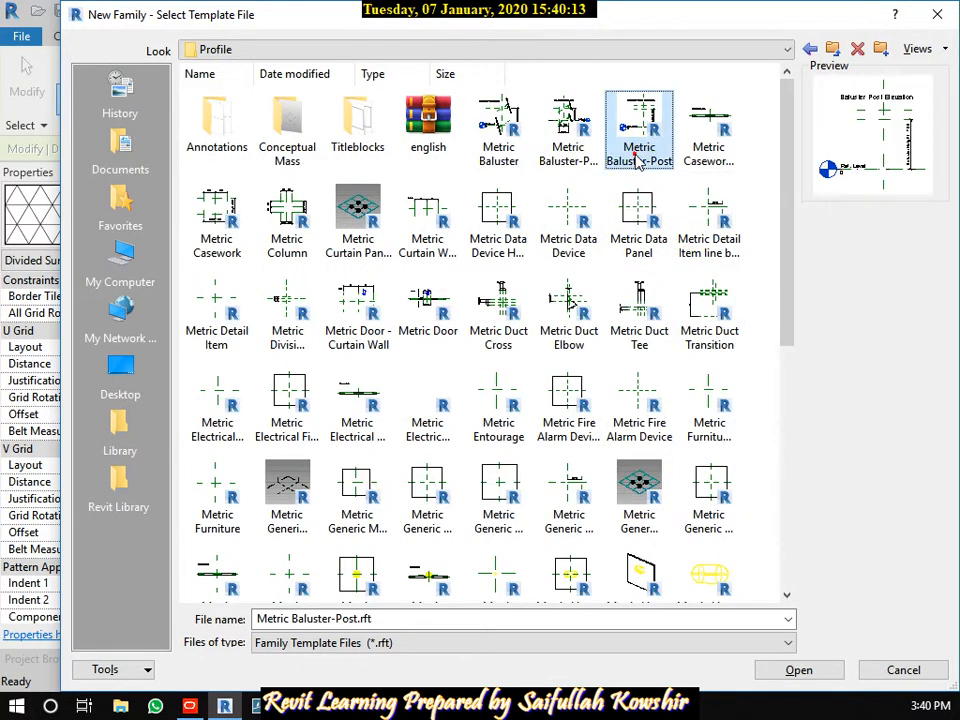
left_click(358, 241)
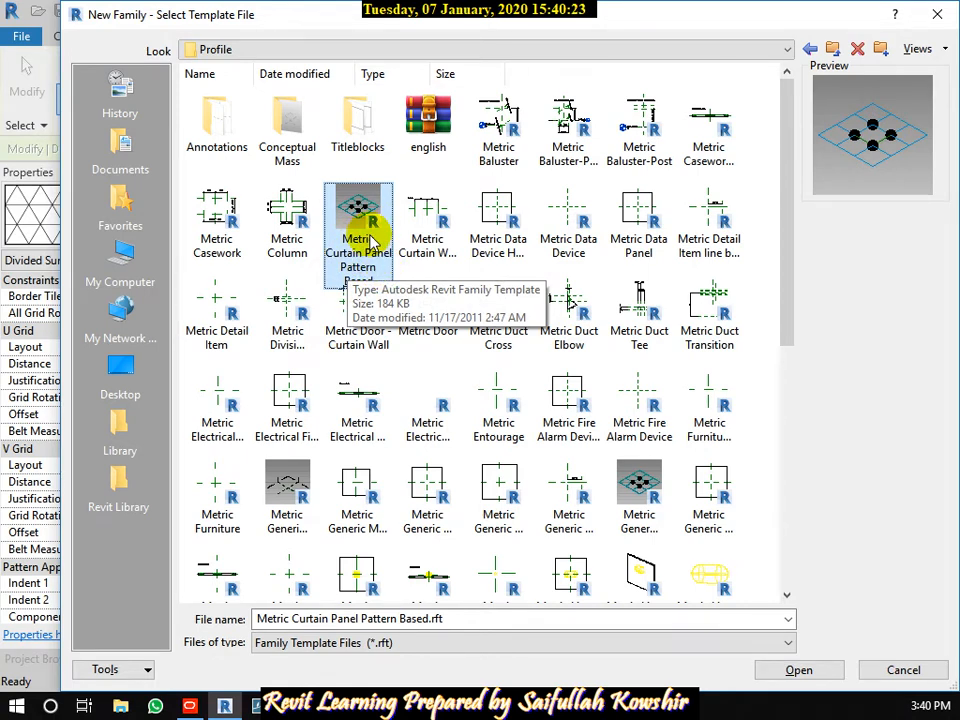
left_click(799, 669)
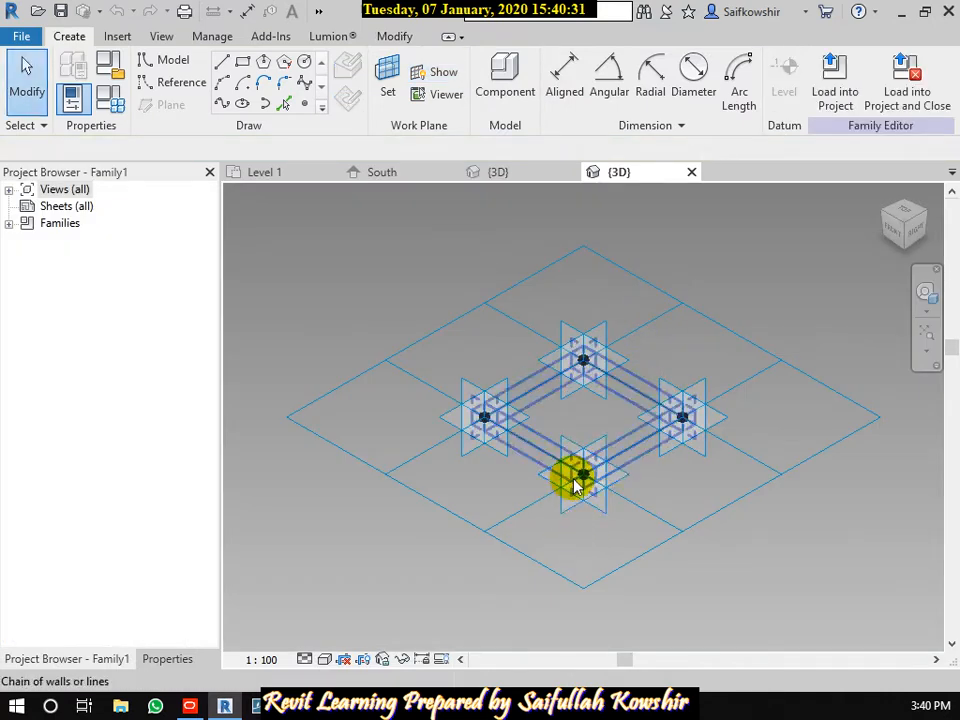
middle_click_drag(536, 495, 559, 446)
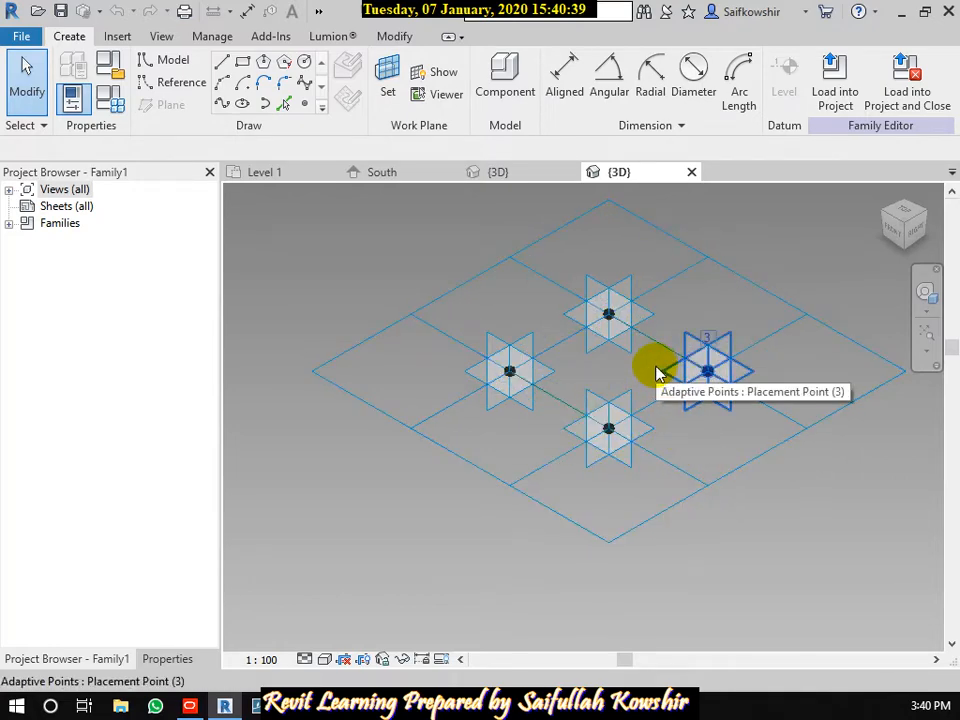
key("Tab")
left_click(658, 420)
key("Delete")
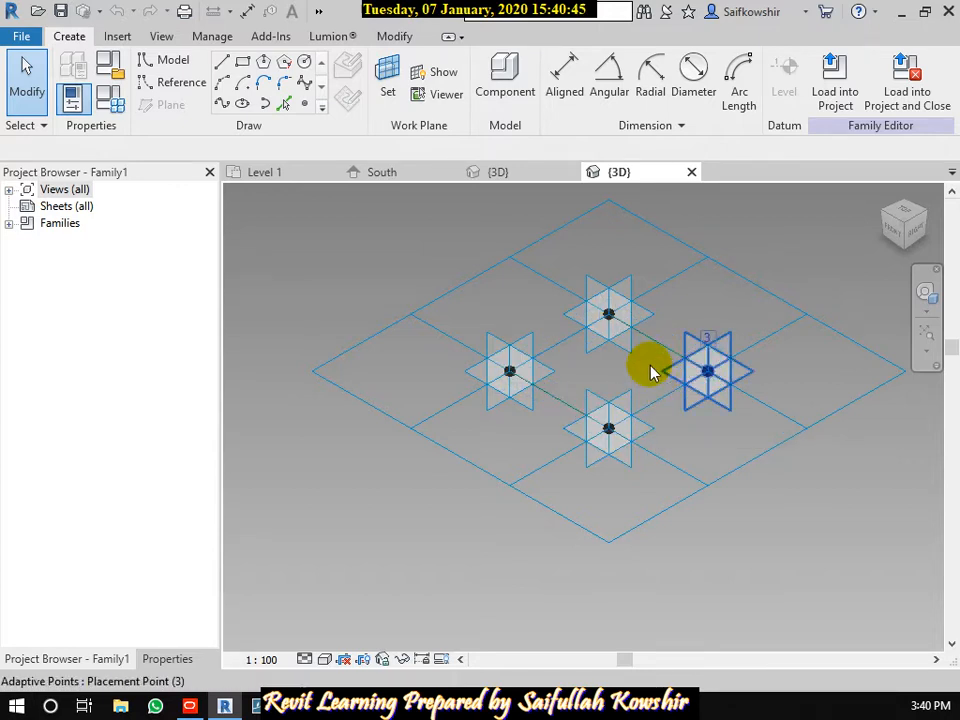
left_click(604, 540)
left_click(605, 538)
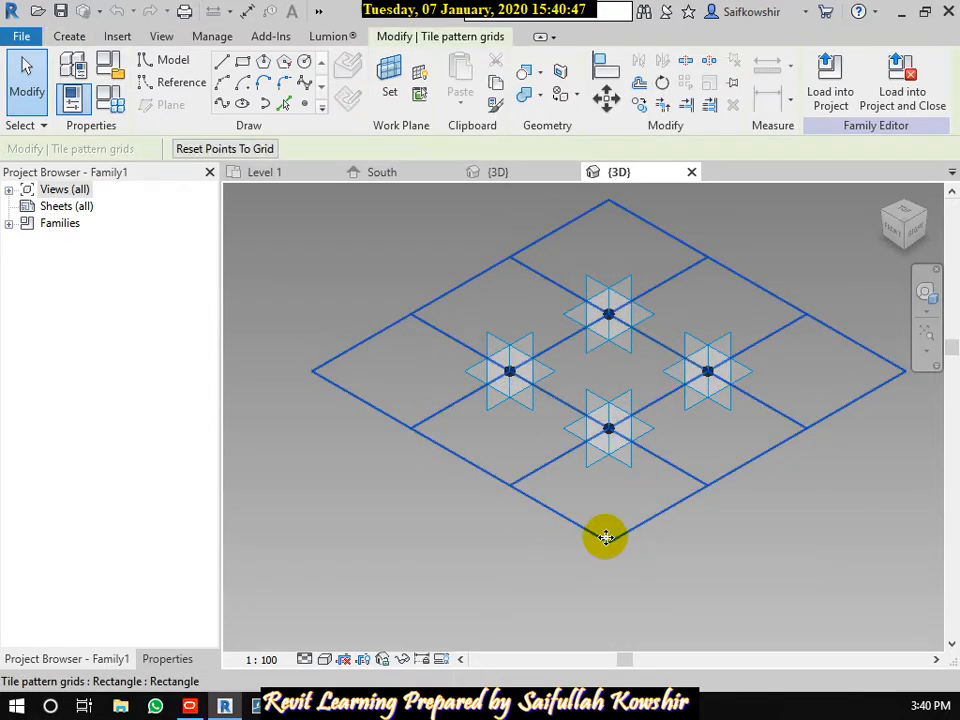
left_click(186, 660)
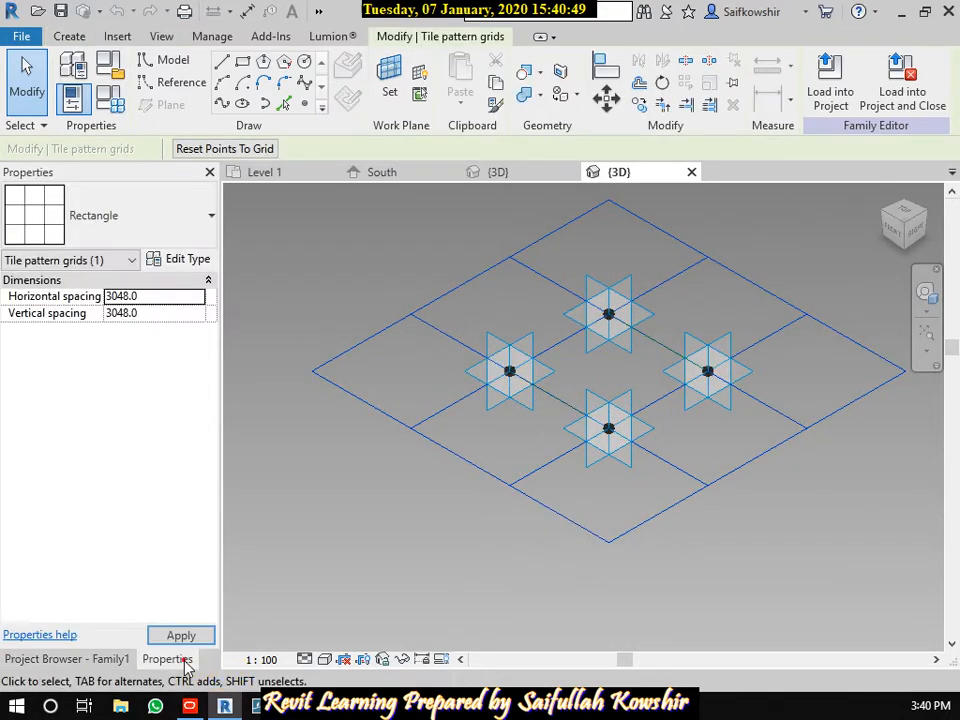
left_click(94, 208)
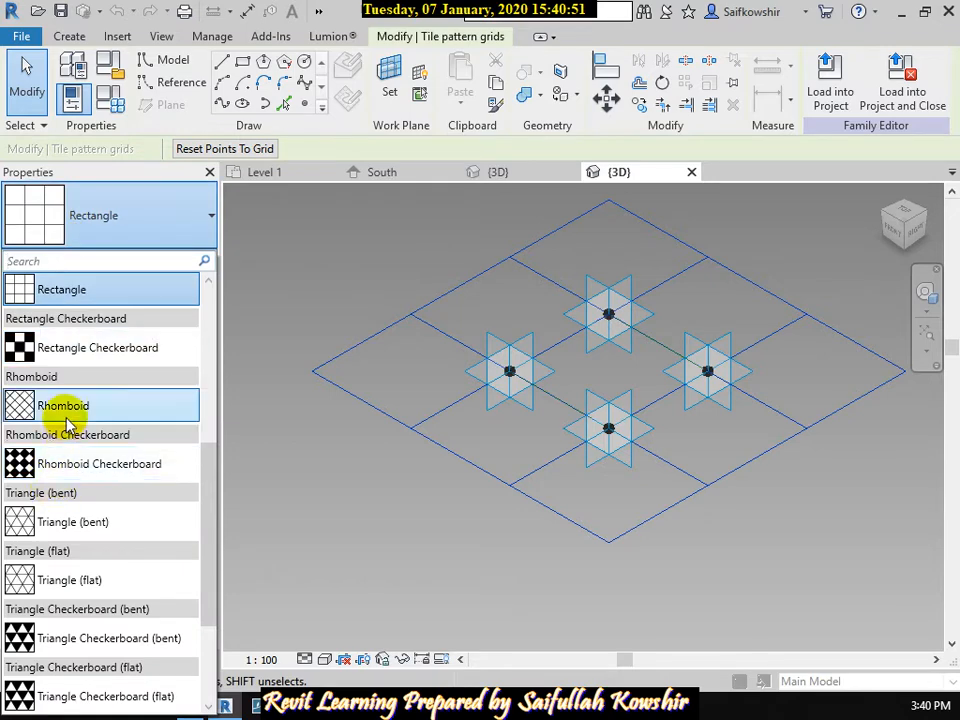
- Return to the mass's 3D view and check which pattern type the divided surface uses
left_click(498, 172)
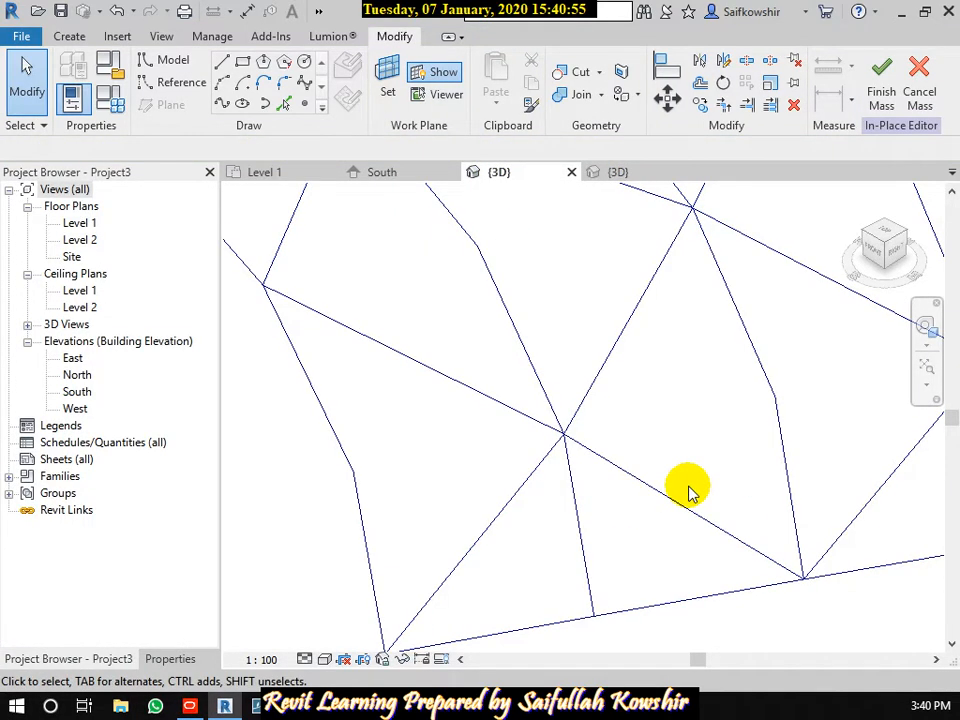
left_click(671, 508)
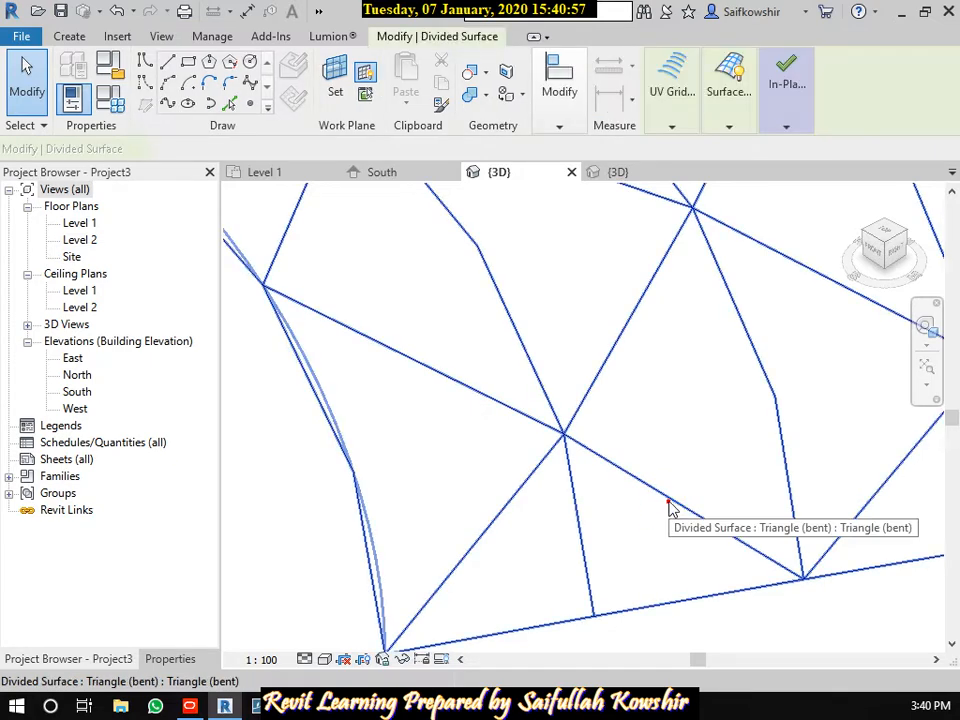
left_click(165, 659)
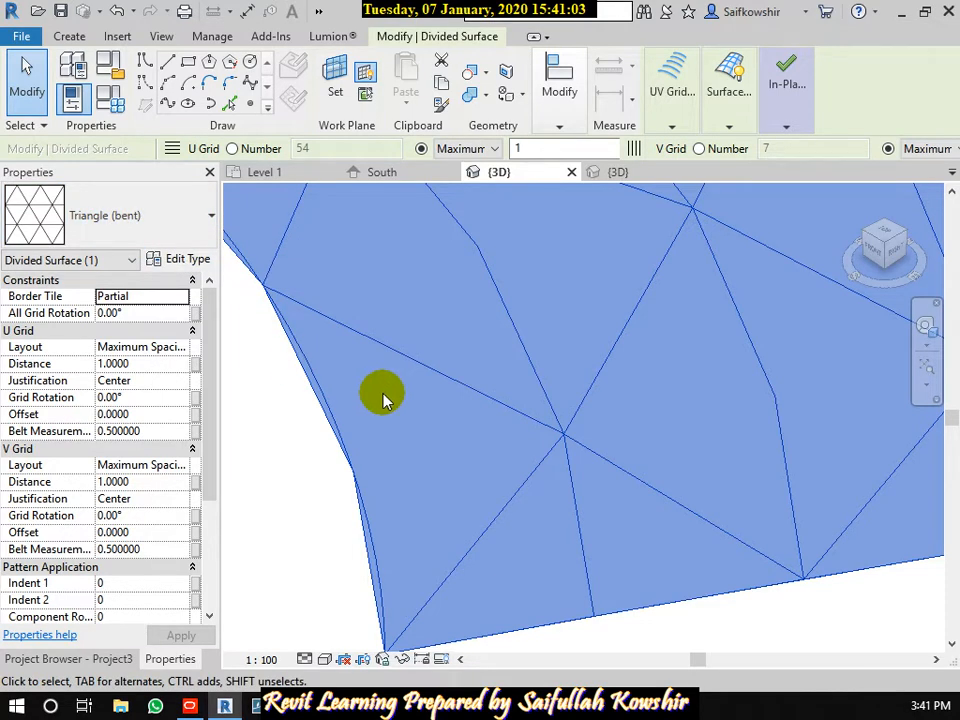
- In the curtain panel family, change the tile pattern grid's type from Rectangle to Triangle (bent)
left_click(617, 175)
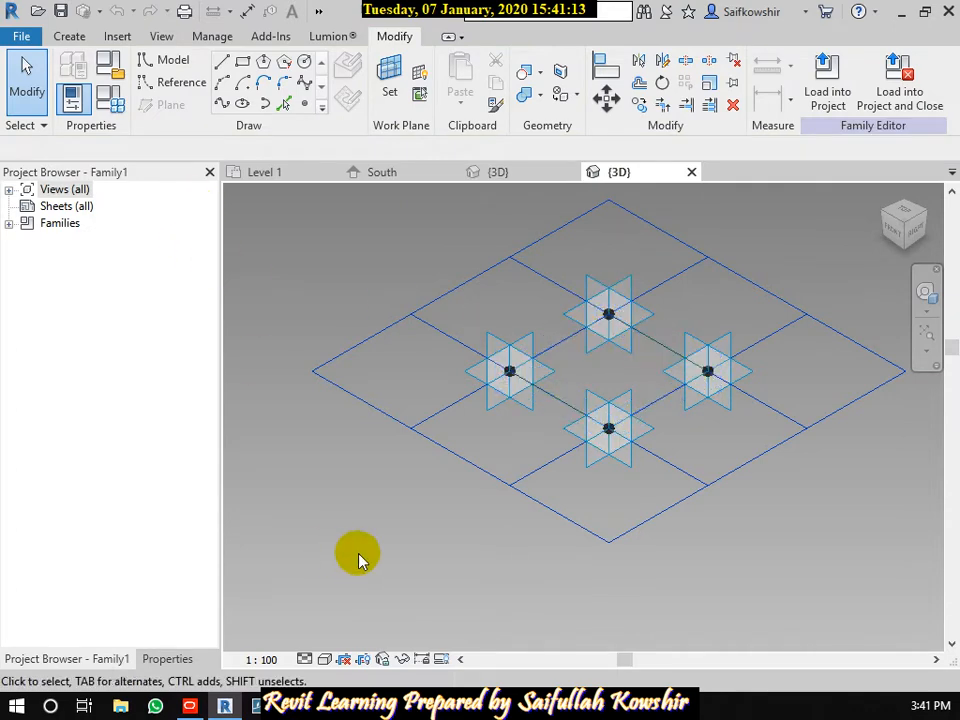
left_click(491, 484)
left_click(160, 660)
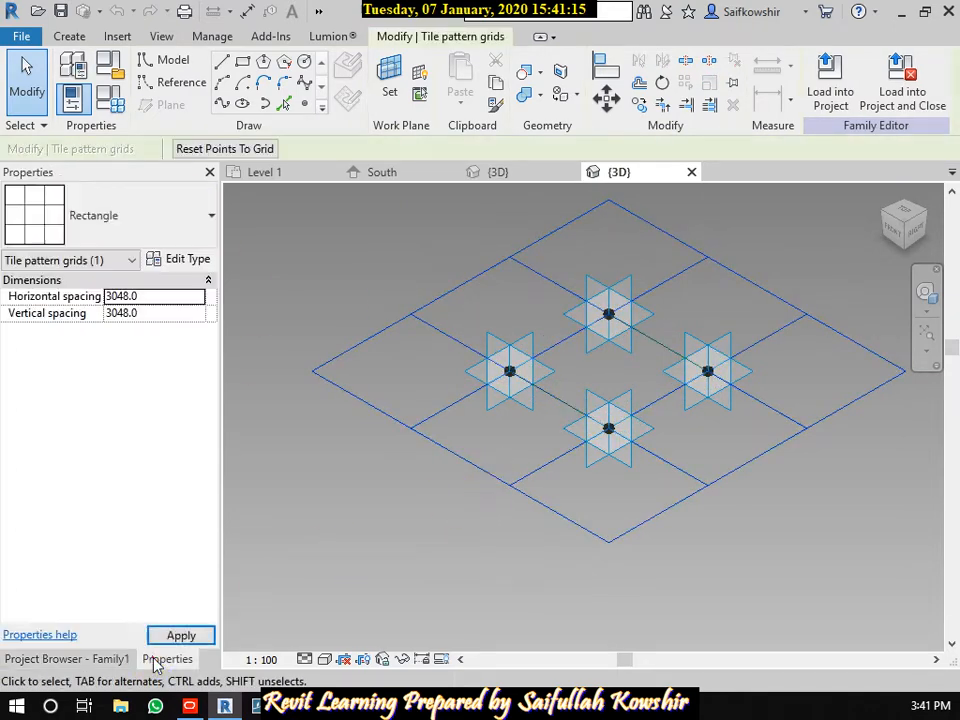
left_click(97, 212)
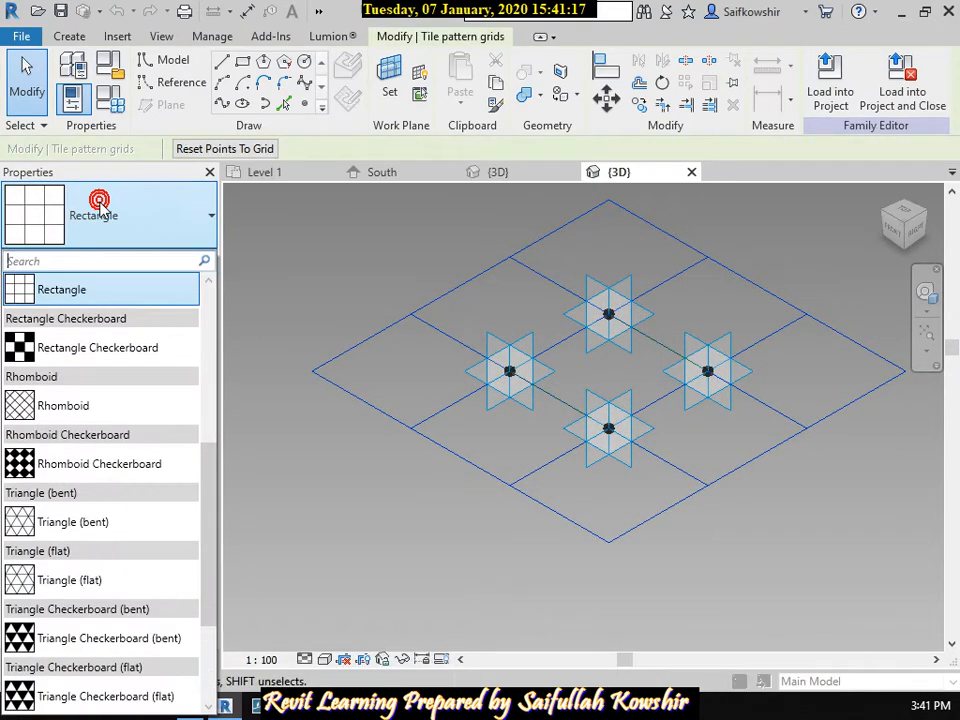
left_click(112, 524)
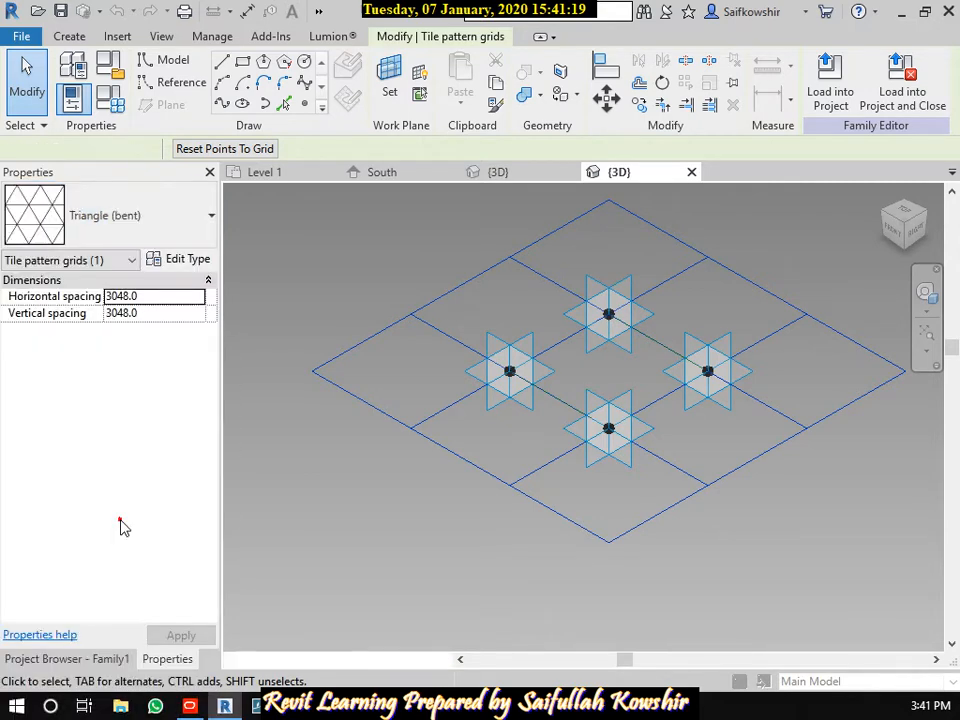
key("Tab")
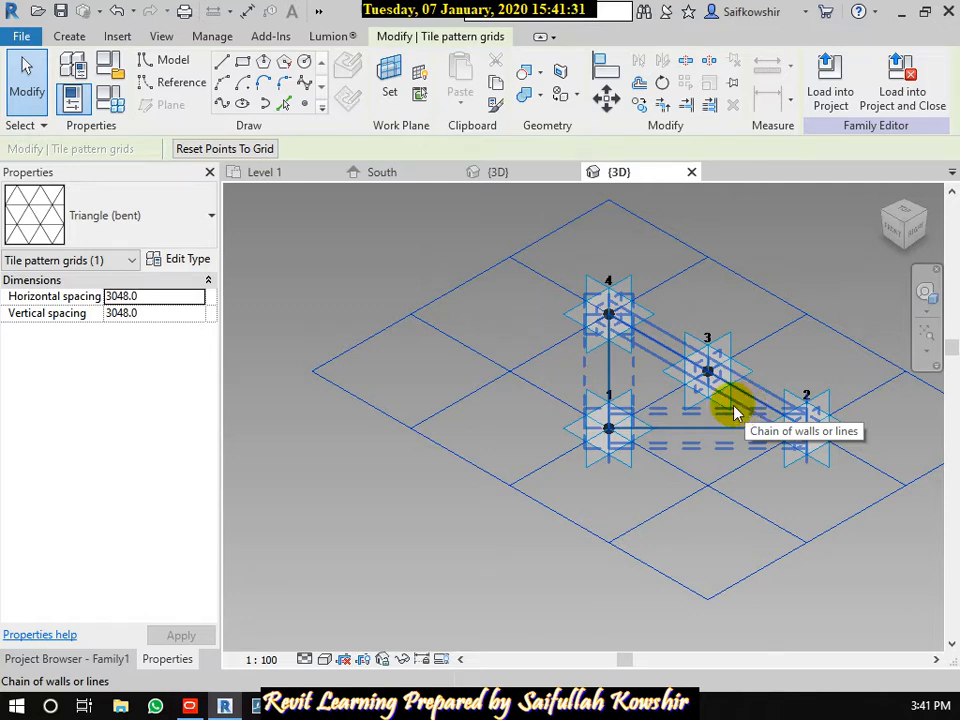
- Change the curtain panel family's tile pattern grid type from Triangle (bent) to Octagon
left_click(150, 220)
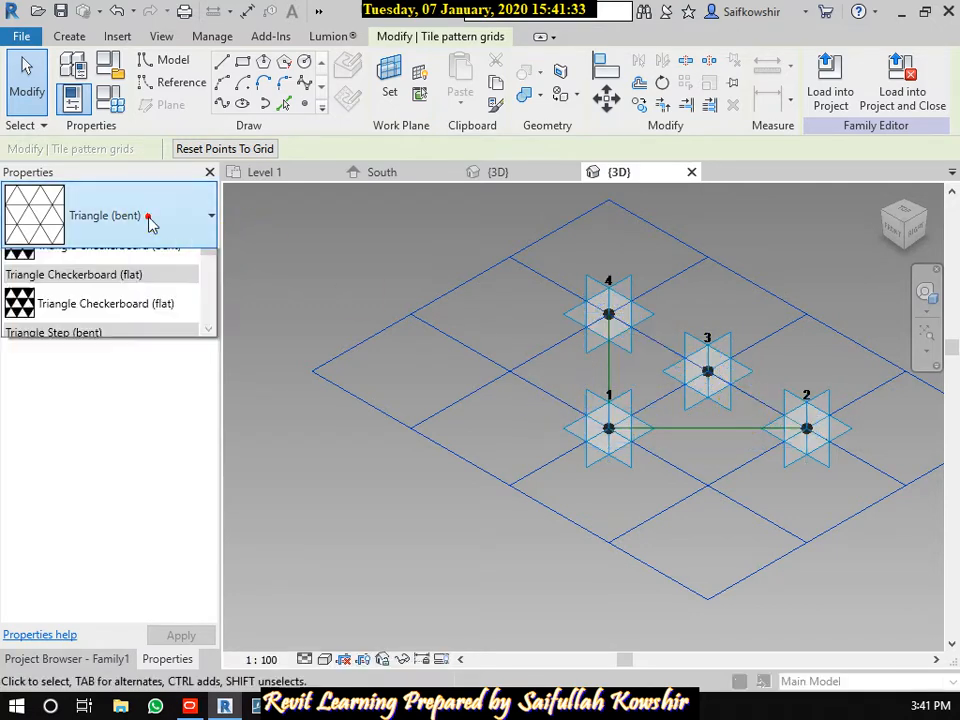
scroll(103, 510, "down", 2)
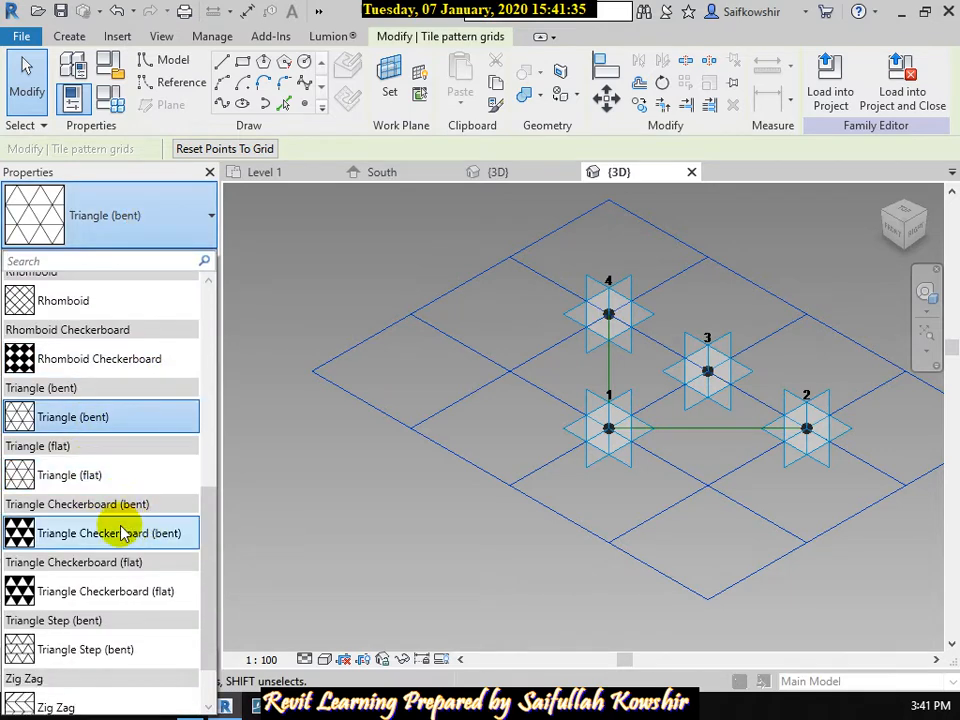
scroll(103, 514, "down", 1)
scroll(100, 500, "up", 2)
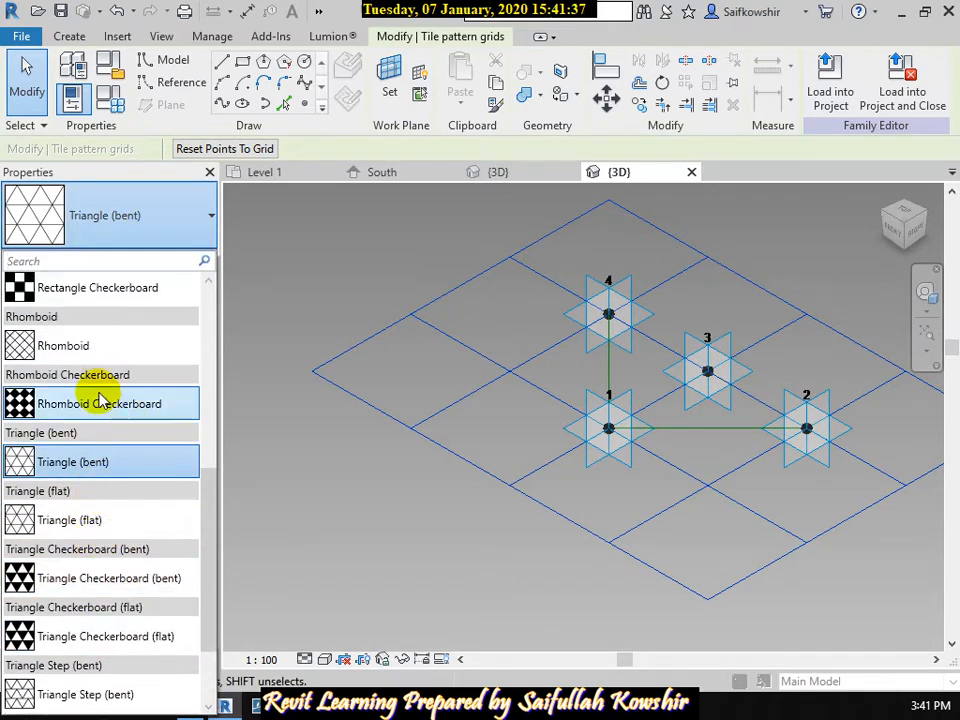
scroll(101, 396, "up", 2)
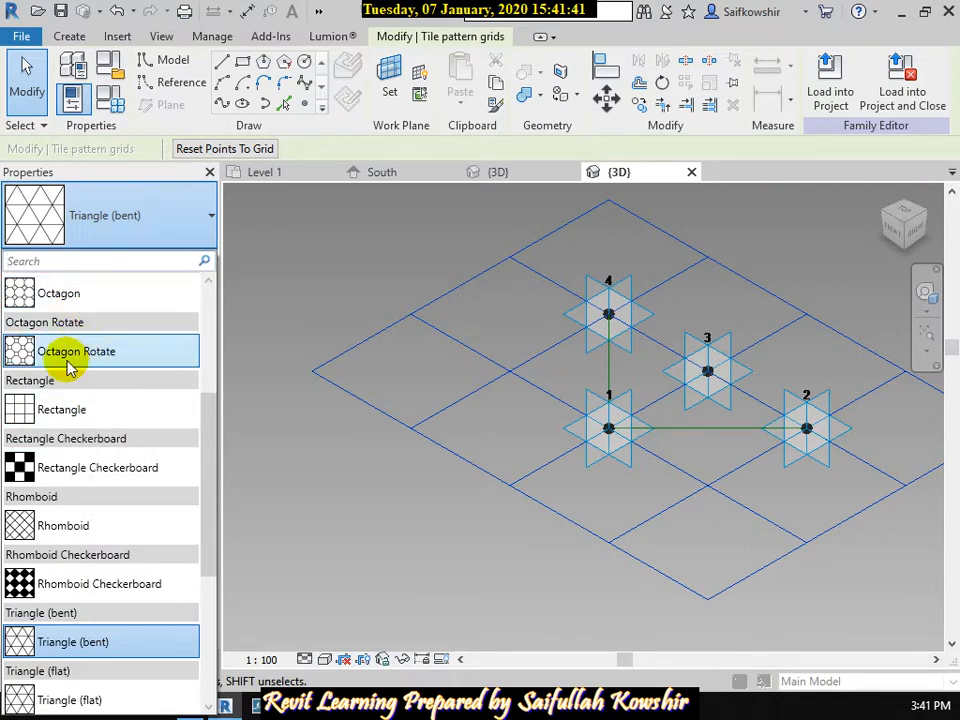
left_click(81, 299)
scroll(491, 486, "down", 3)
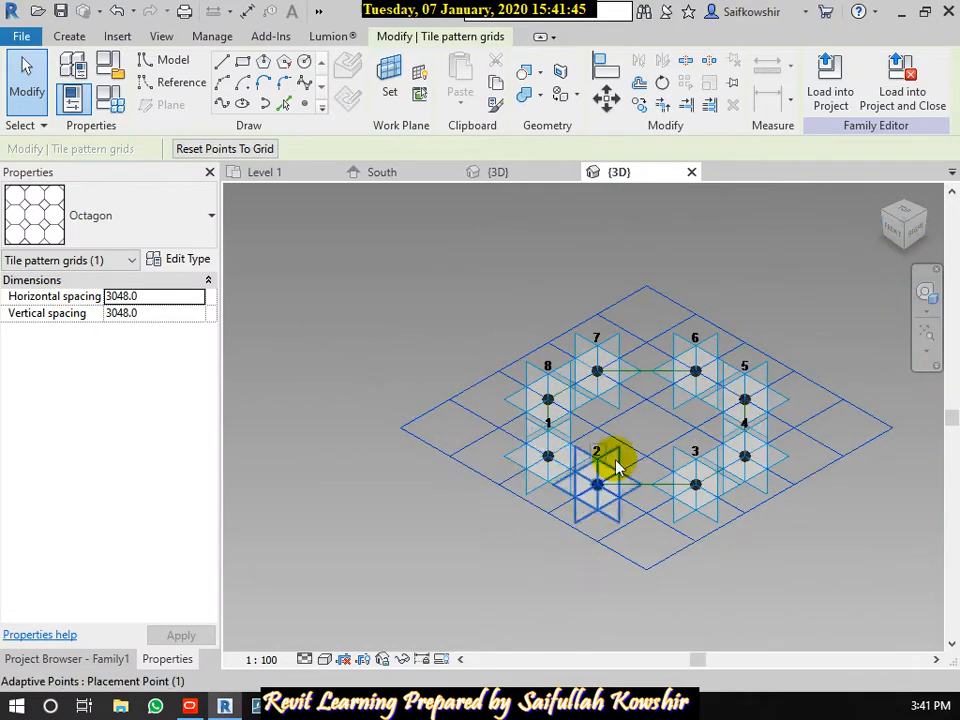
middle_click_drag(660, 399, 598, 412)
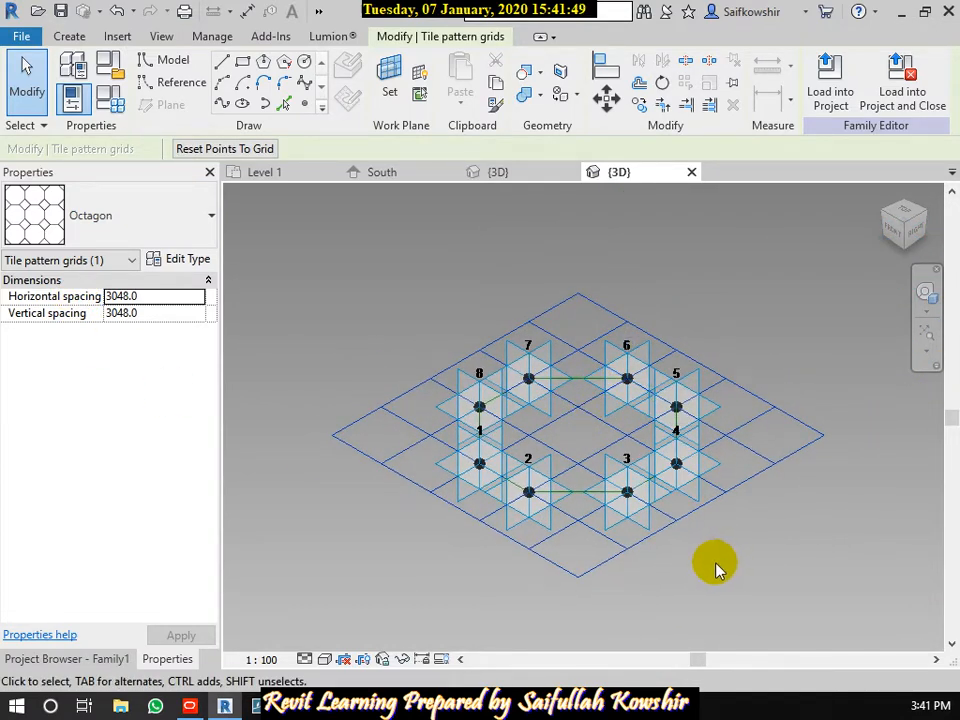
scroll(673, 445, "up", 4)
scroll(697, 445, "up", 2)
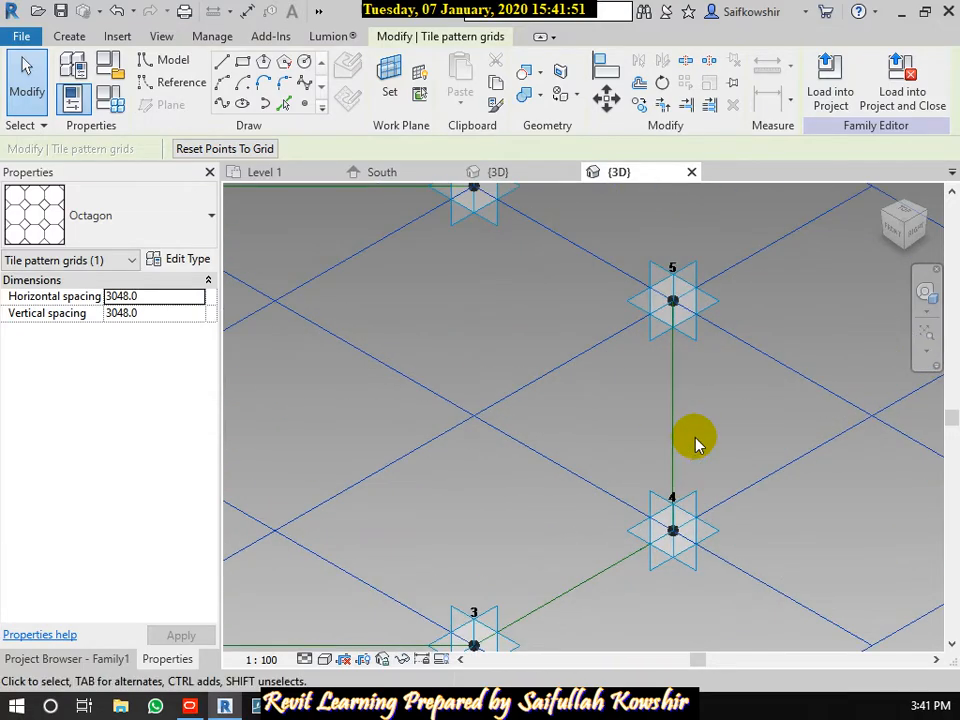
scroll(694, 444, "down", 2)
middle_click_drag(624, 424, 692, 439)
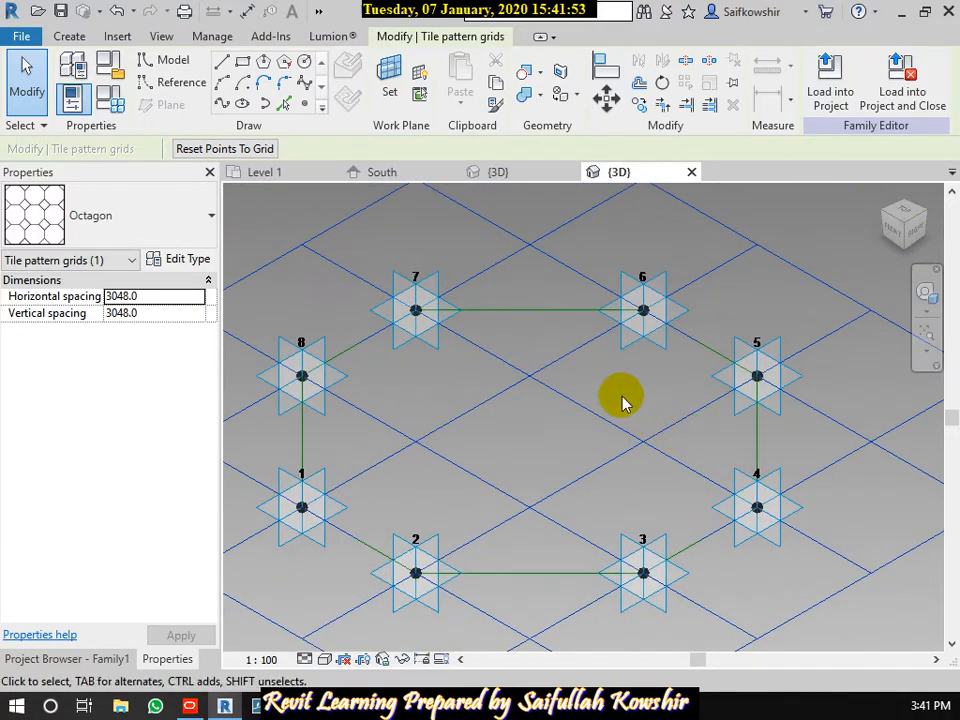
- Check the length format in the family's Project Units and accept the settings as they are
key("u")
key("n")
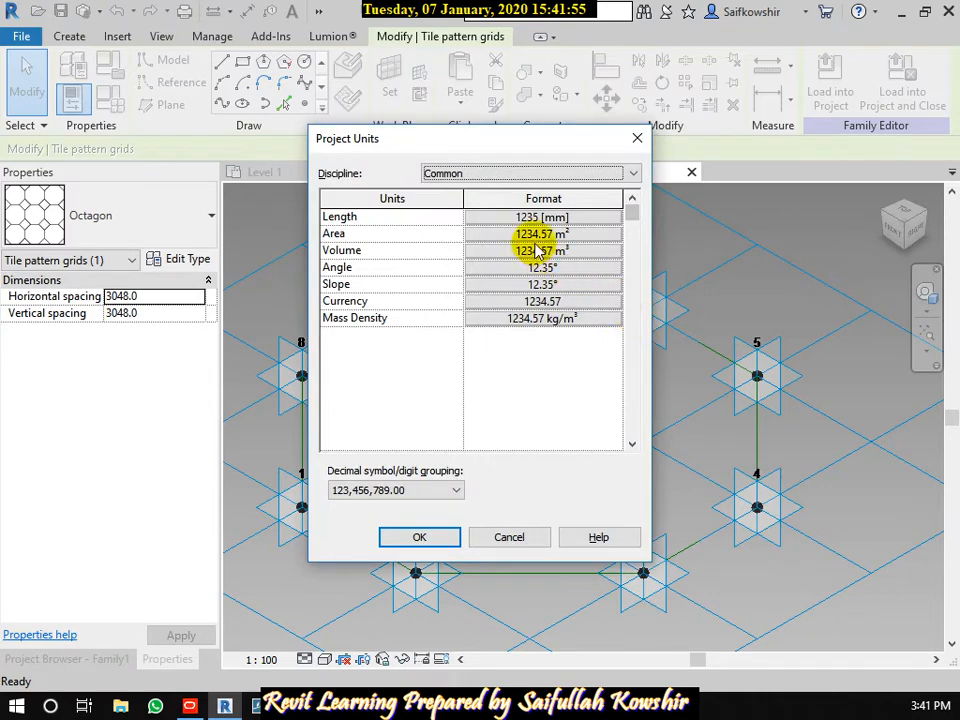
left_click(445, 541)
left_click(600, 476)
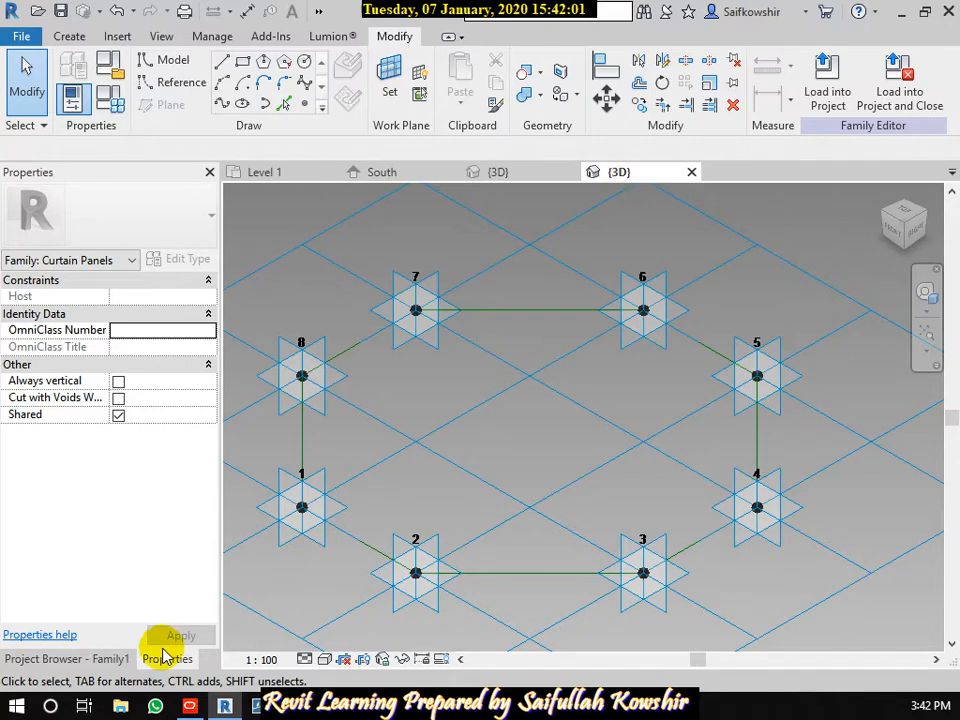
- Open the curtain panel family's Level 1 floor plan
left_click(100, 659)
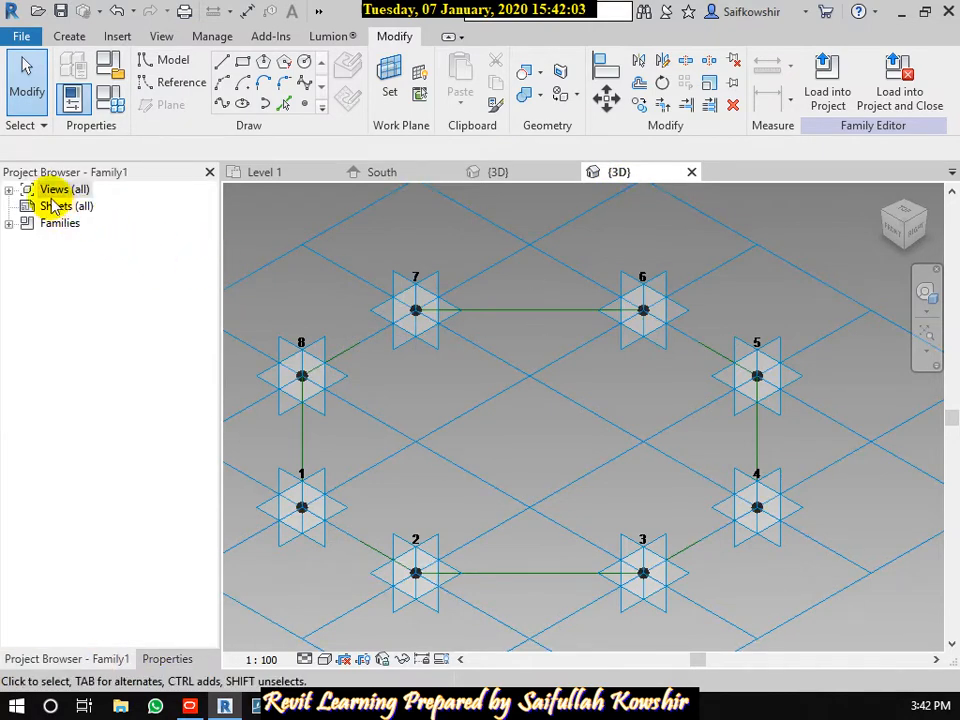
left_click(9, 189)
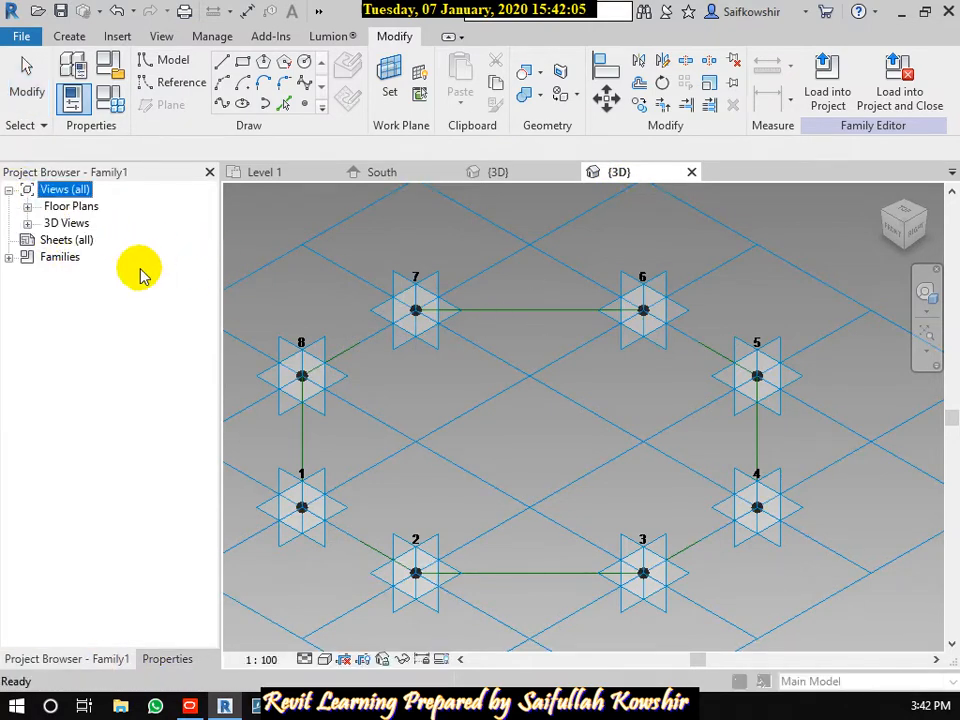
left_click(28, 206)
double_click(77, 223)
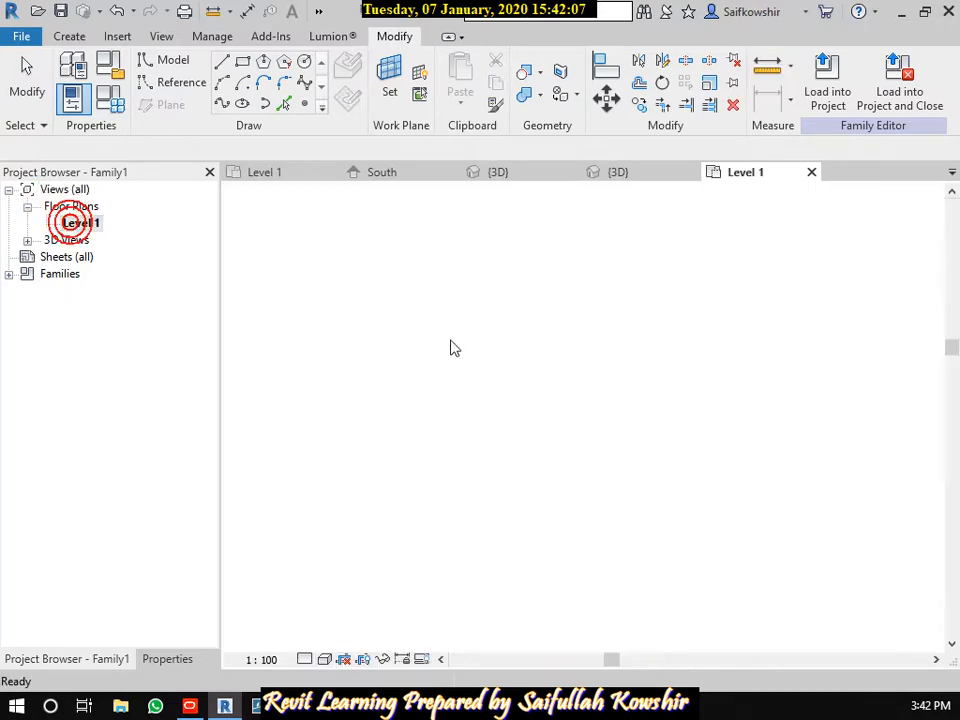
scroll(717, 410, "up", 3)
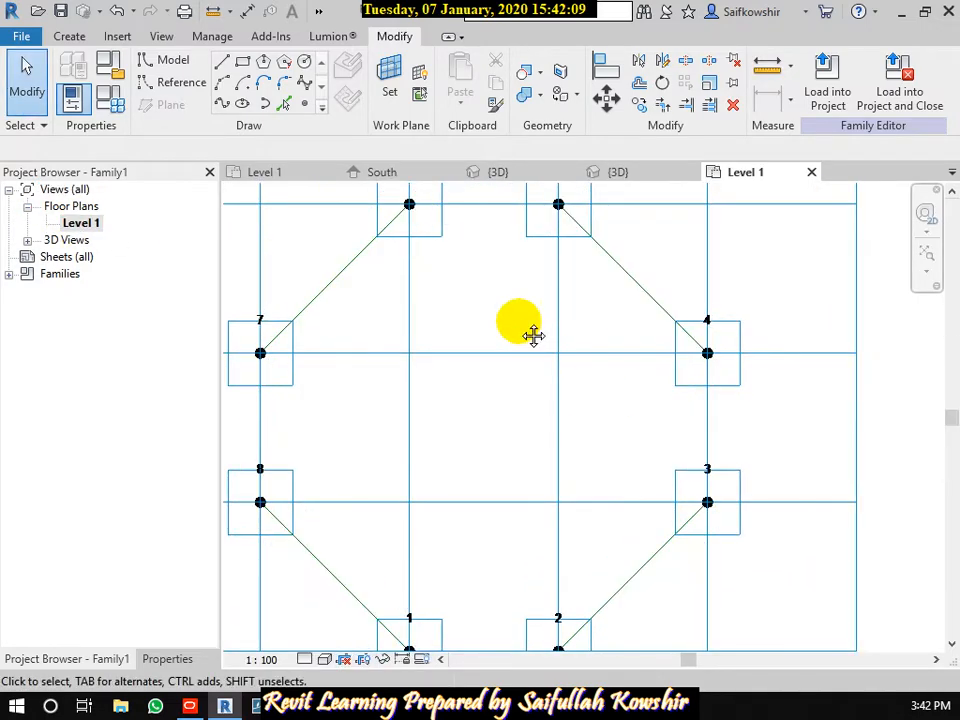
- Place a reference point at the midpoint of the reference line between points 6 and 7, and return to the family's 3D view
left_click(307, 103)
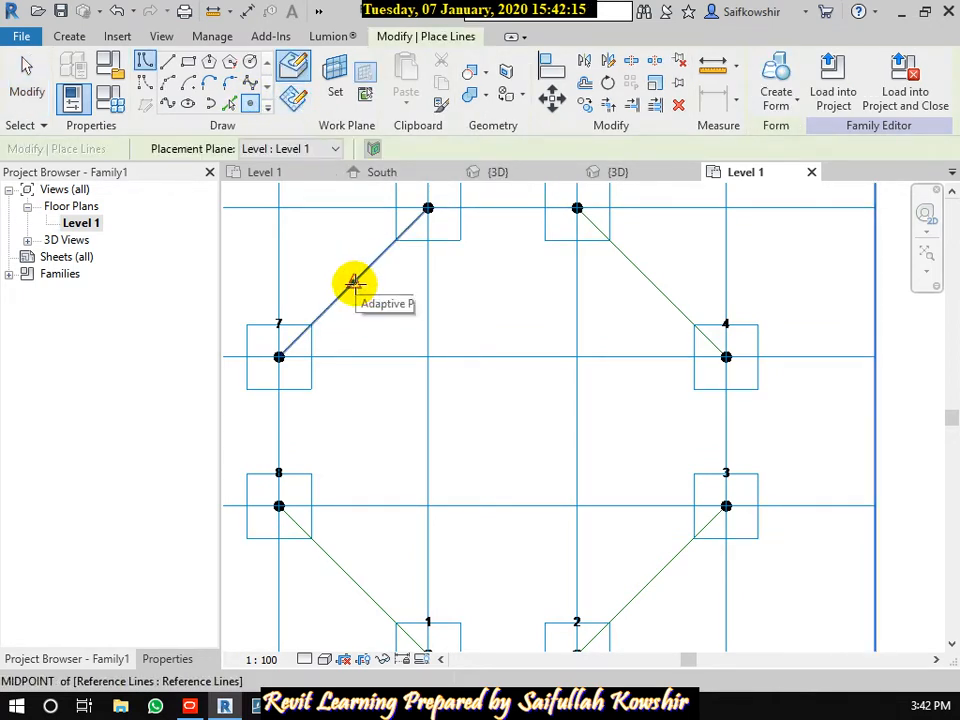
left_click(354, 283)
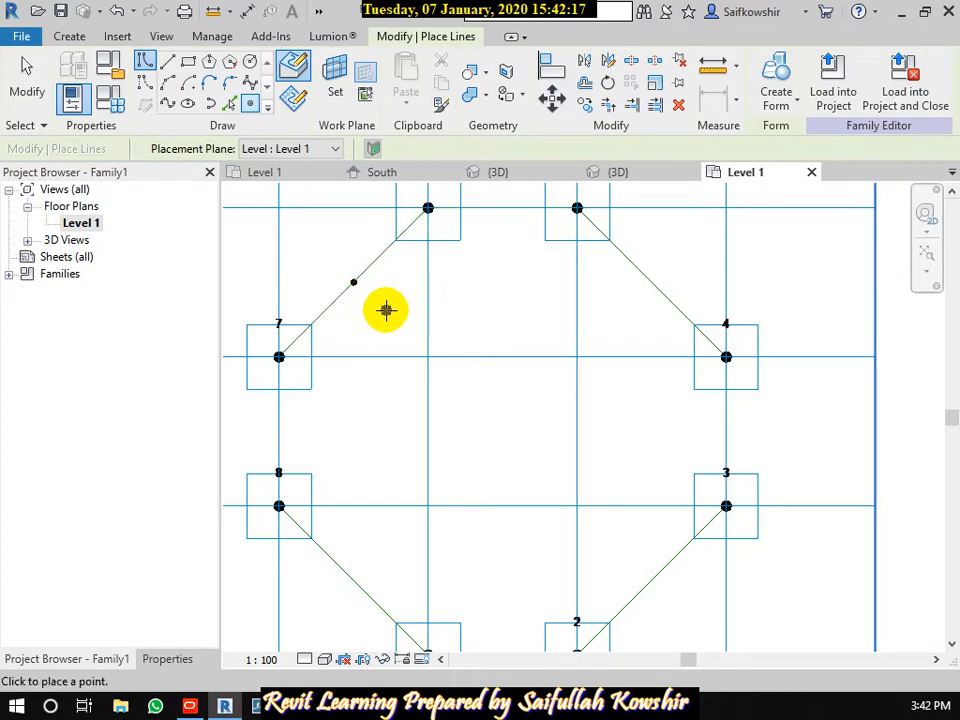
left_click(624, 172)
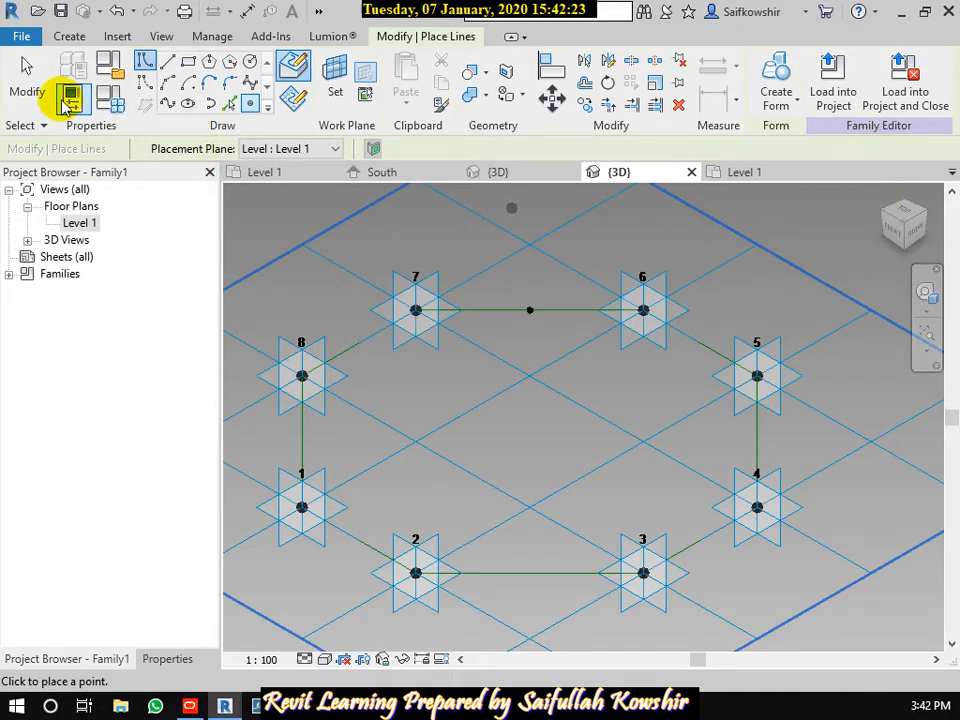
left_click(24, 82)
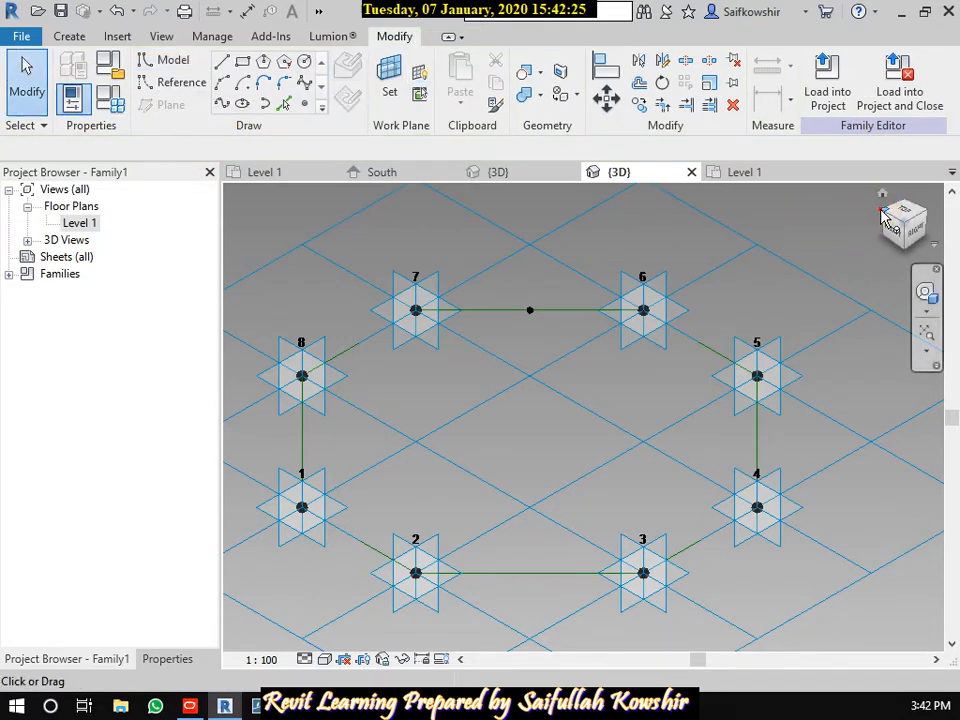
- Start a model line with the midpoint reference point between points 6 and 7 set as its work plane
left_click(884, 216)
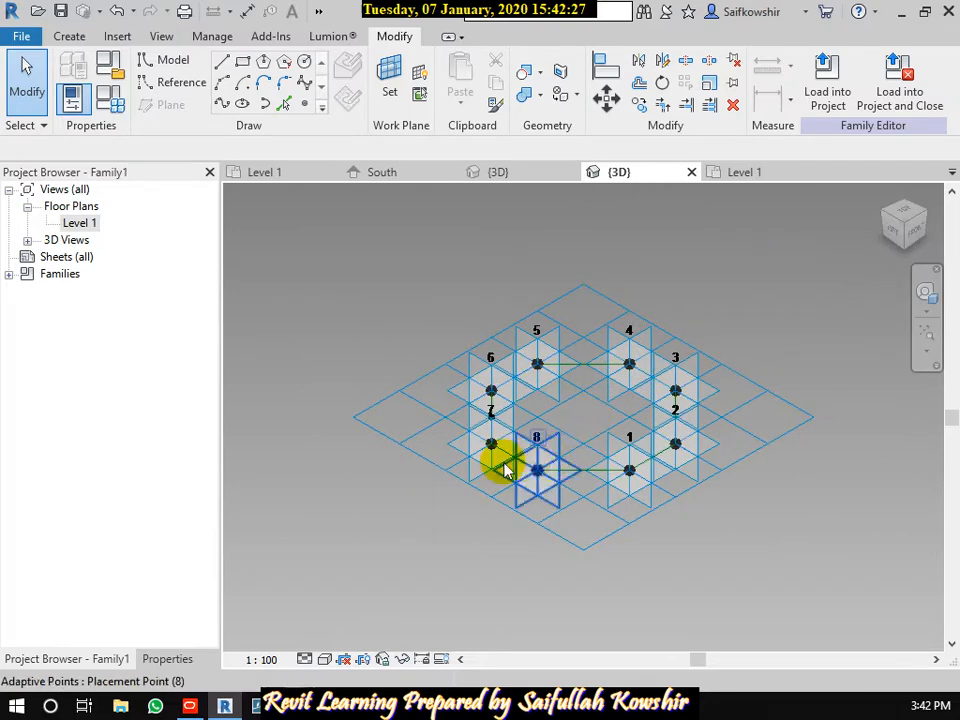
scroll(499, 418, "up", 8)
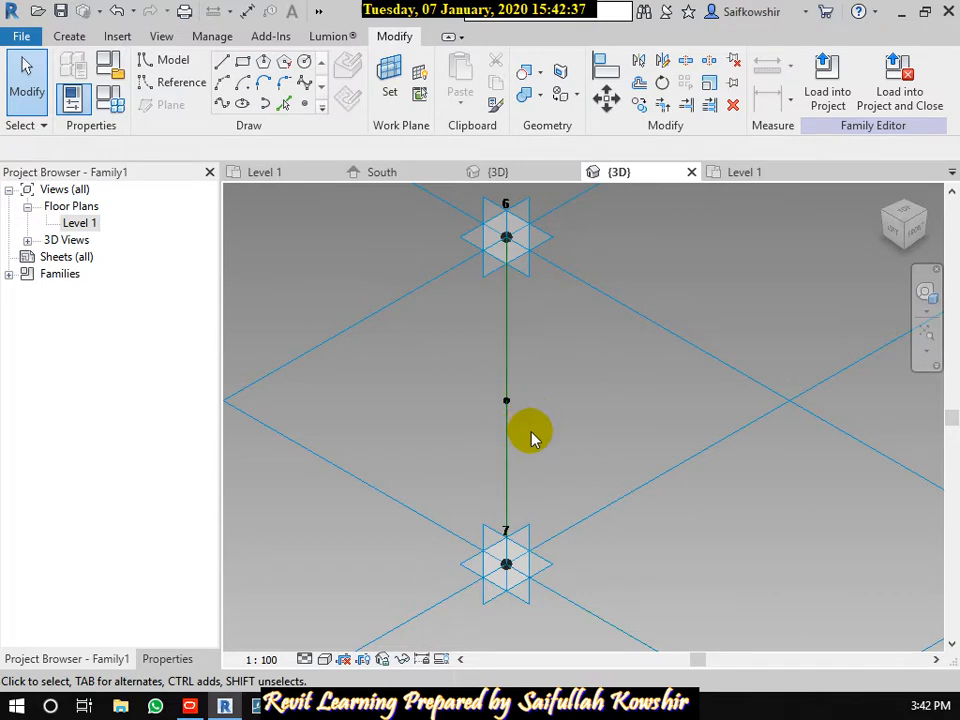
left_click(172, 60)
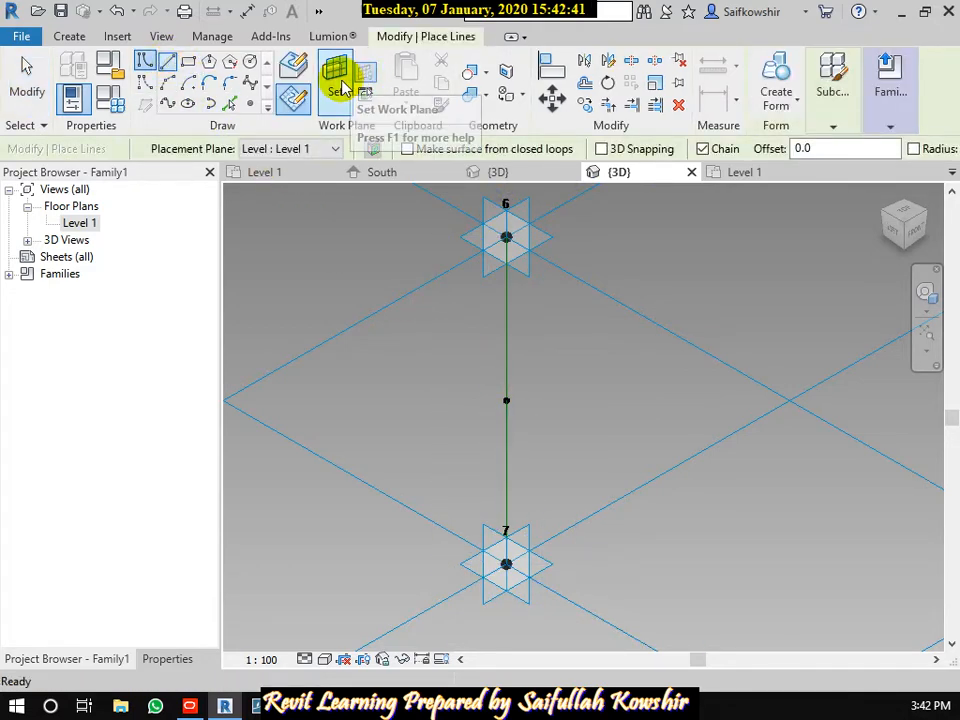
left_click(336, 76)
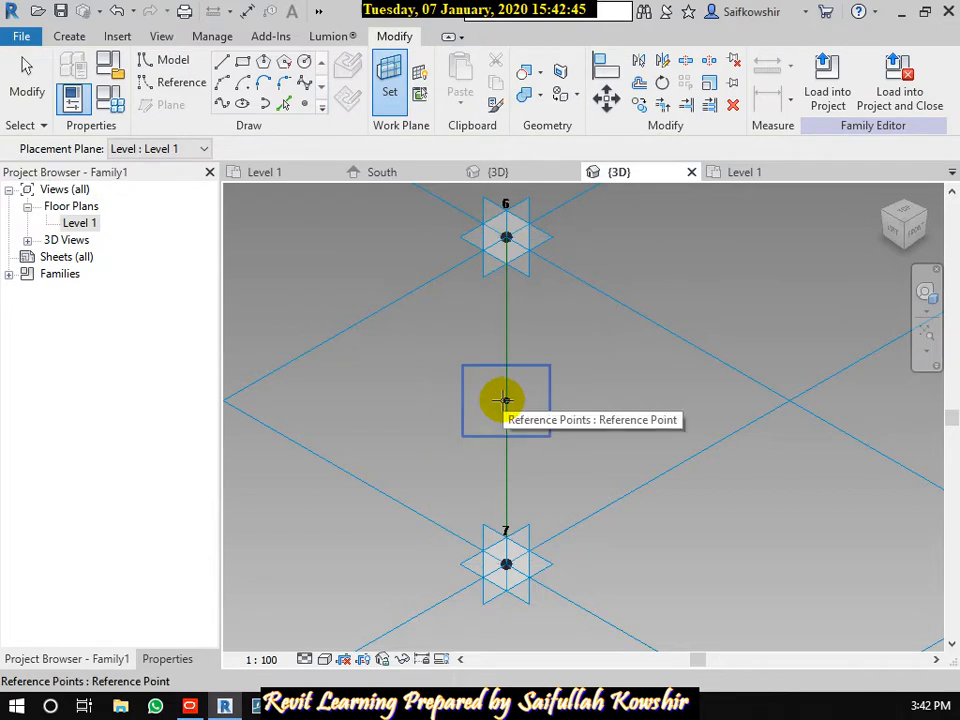
left_click(505, 400)
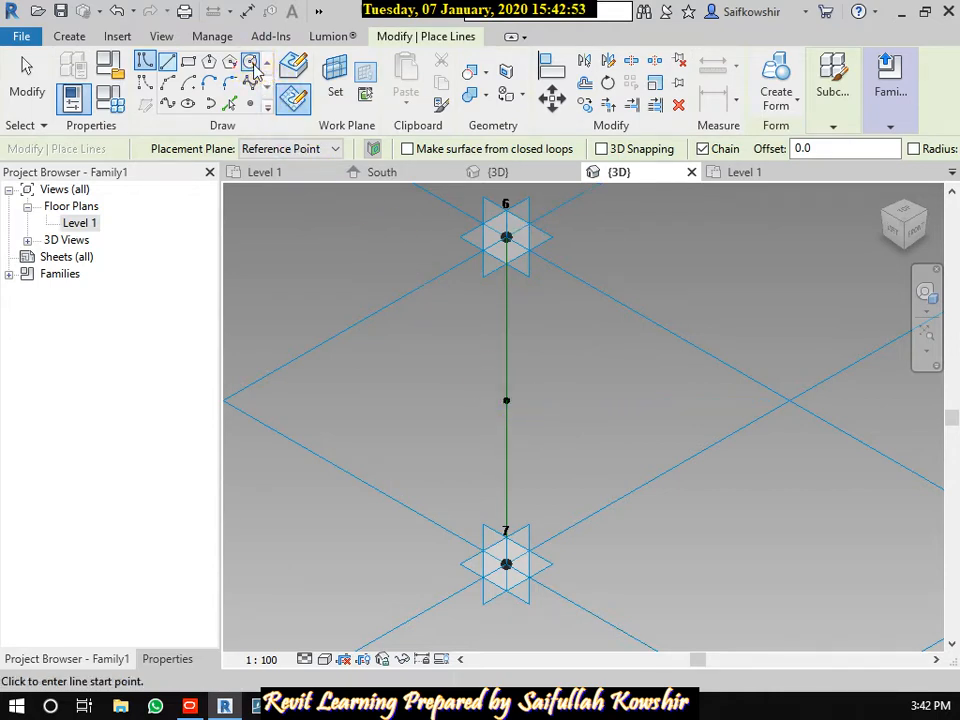
- Draw a model-line circle centred on the midpoint reference point with a radius of about 200 mm
left_click(250, 63)
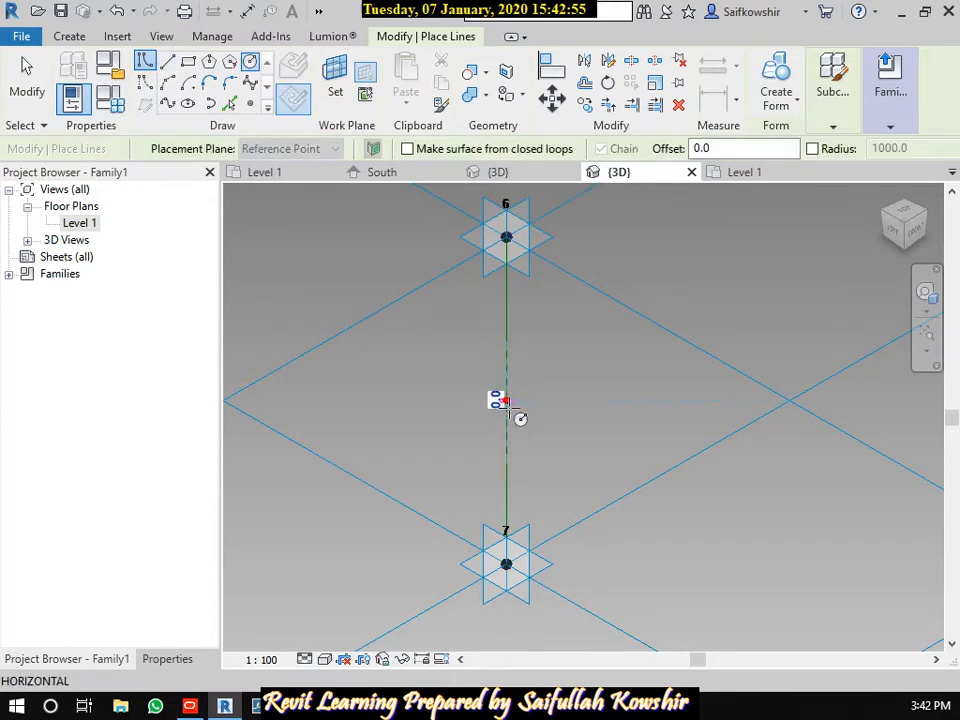
left_click(506, 401)
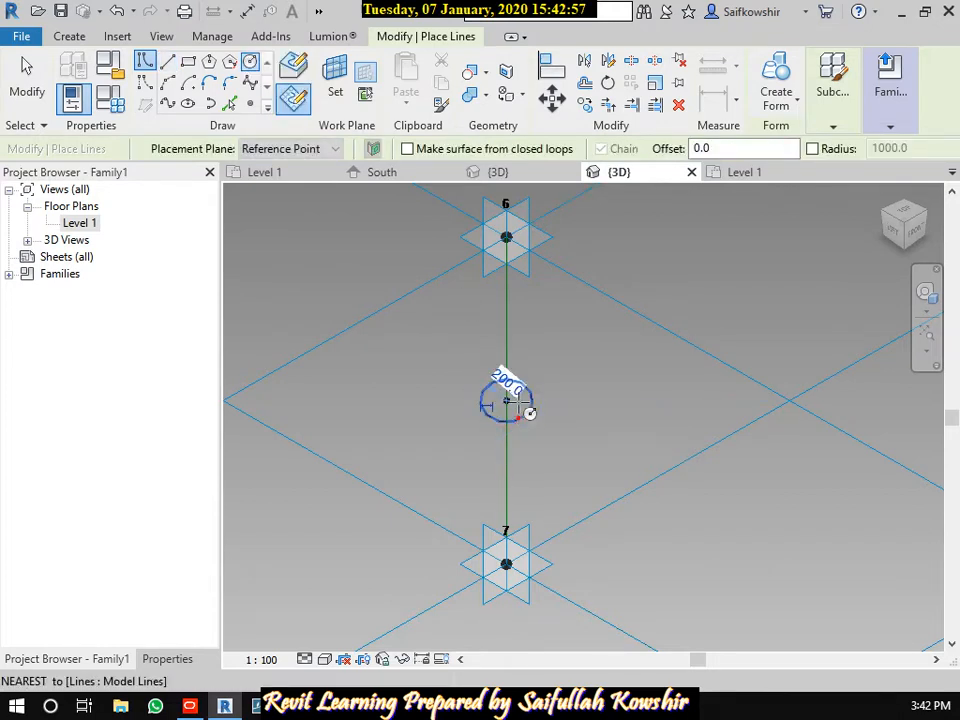
left_click(511, 392)
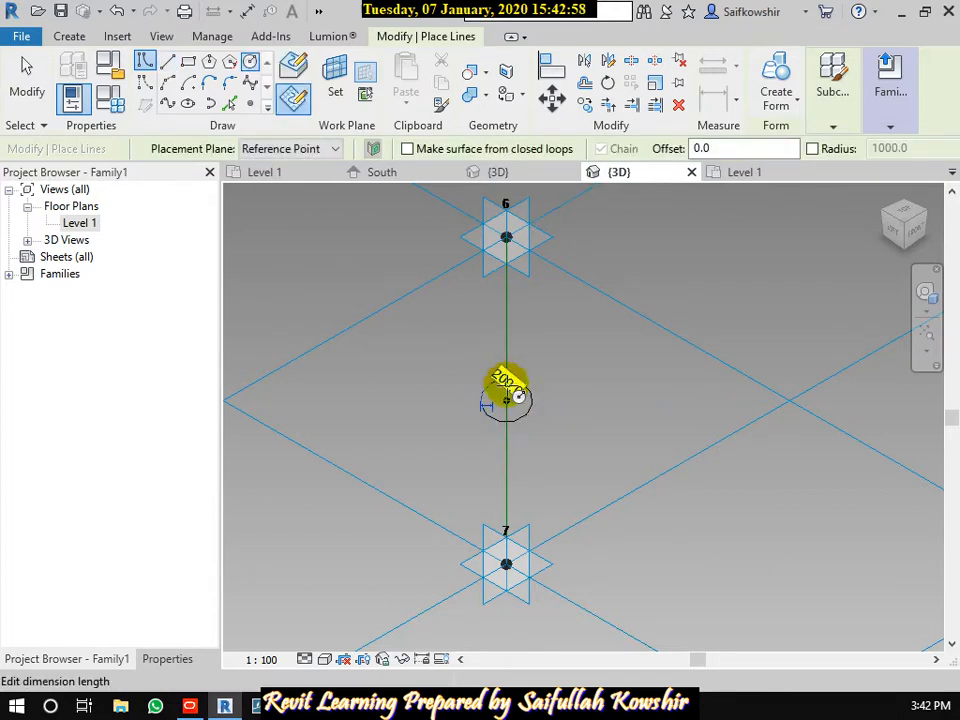
left_click(24, 100)
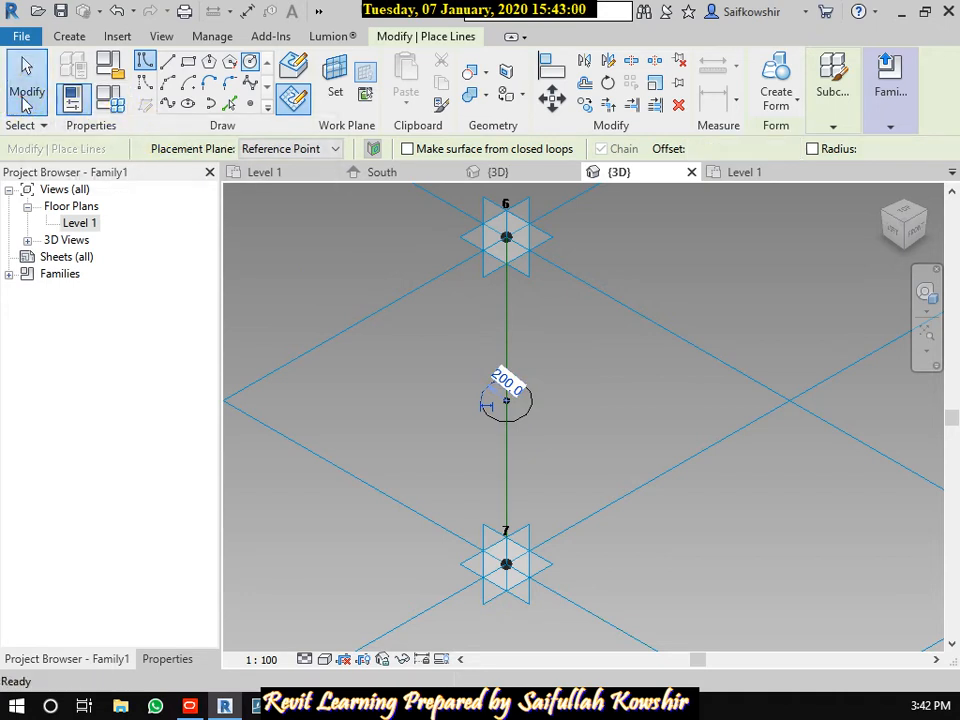
- Set the circle's radius to 20 mm
left_click(520, 388)
left_click(503, 381)
left_click(481, 407)
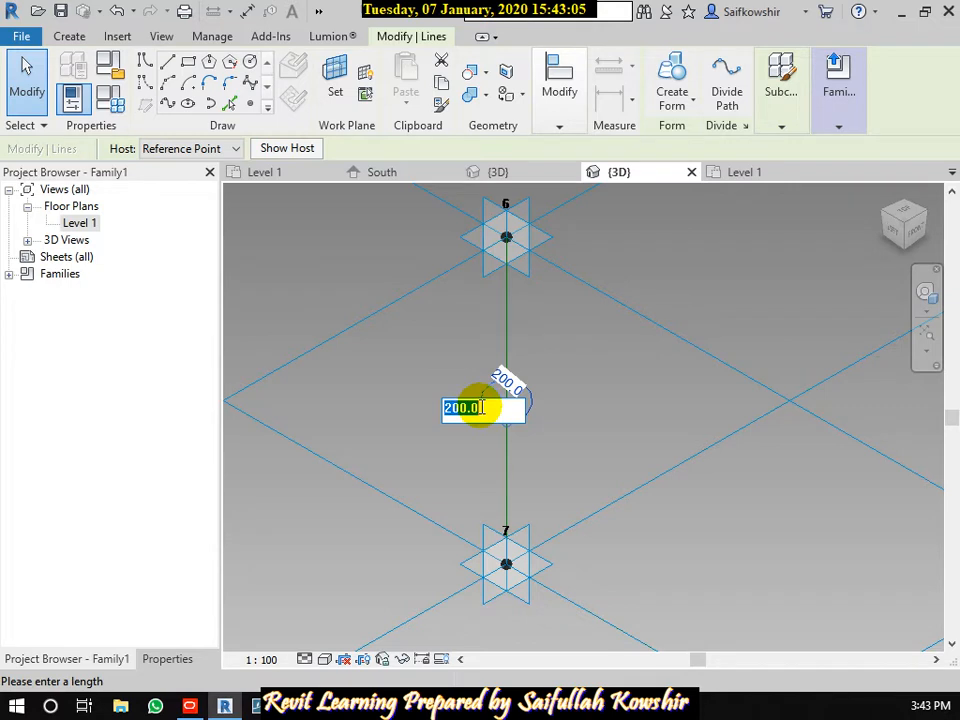
type("20")
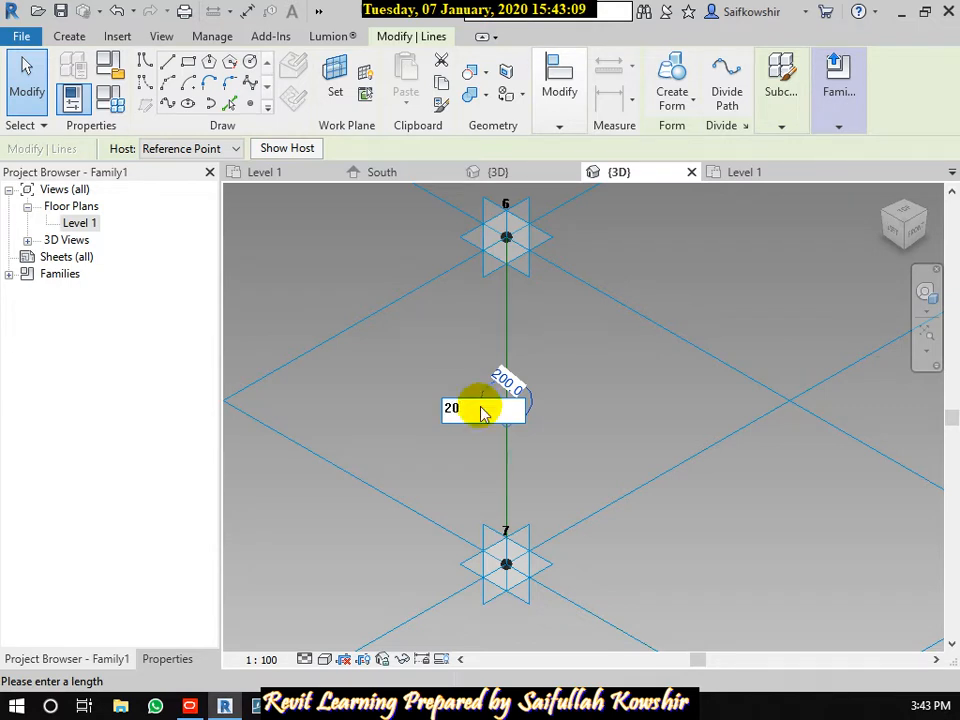
key("Return")
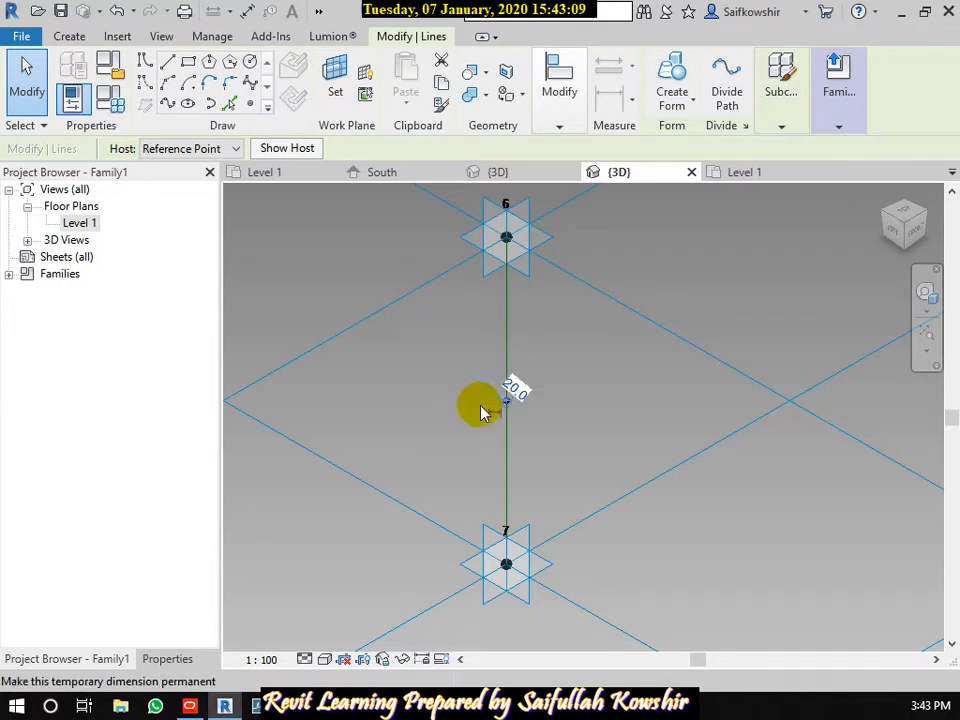
- Create a form by sweeping the circle profile along the chain of octagon reference lines
scroll(515, 408, "up", 3)
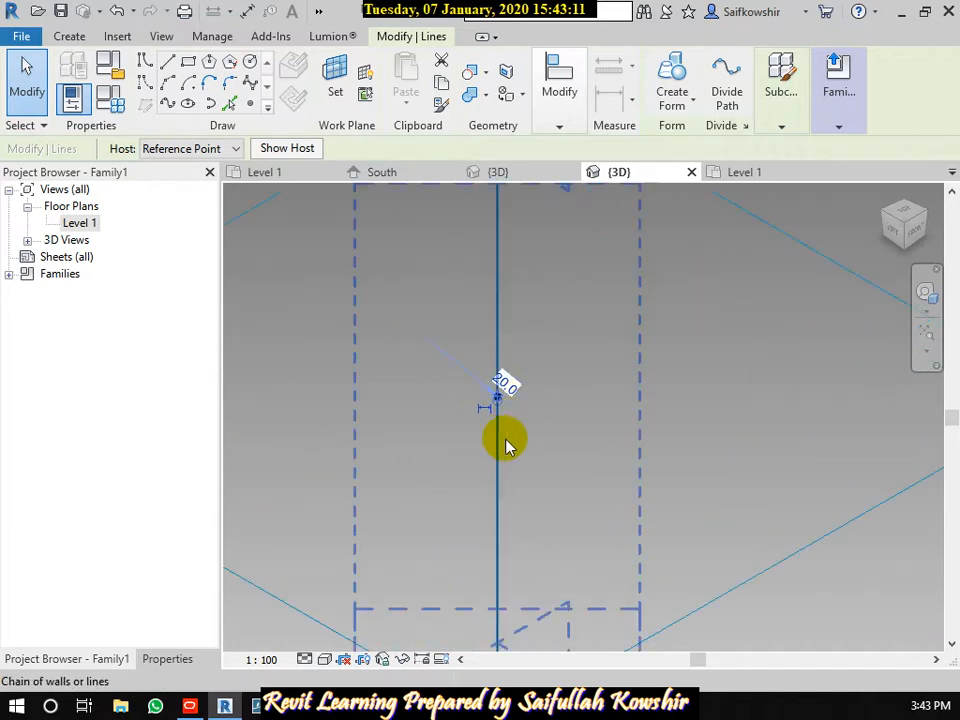
scroll(489, 398, "up", 3)
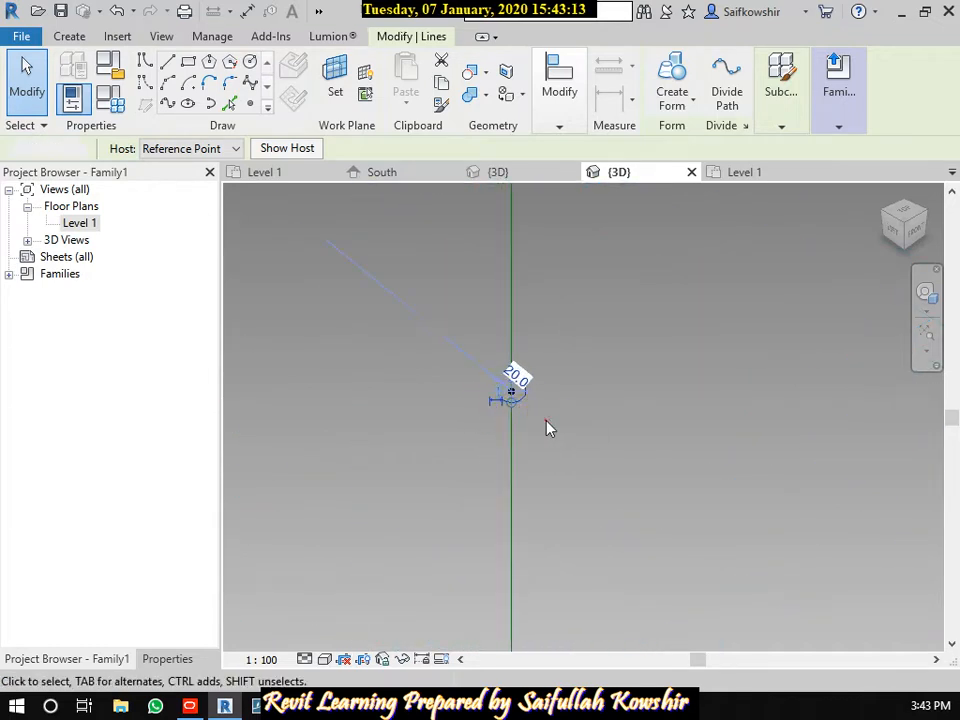
left_click(545, 420)
left_click(524, 394)
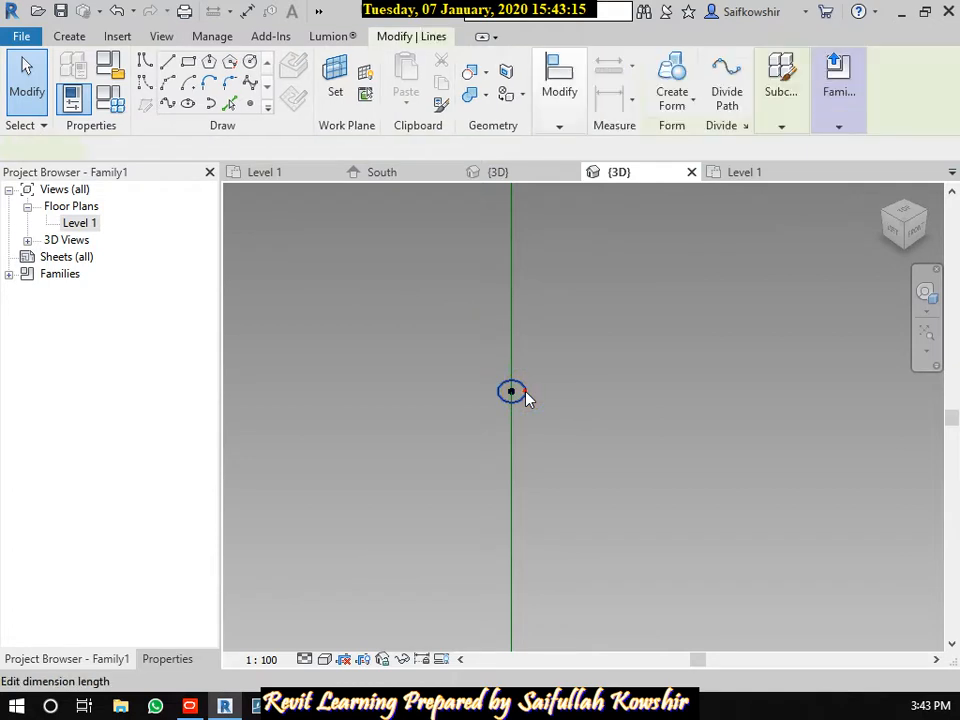
left_click(510, 318, "ctrl")
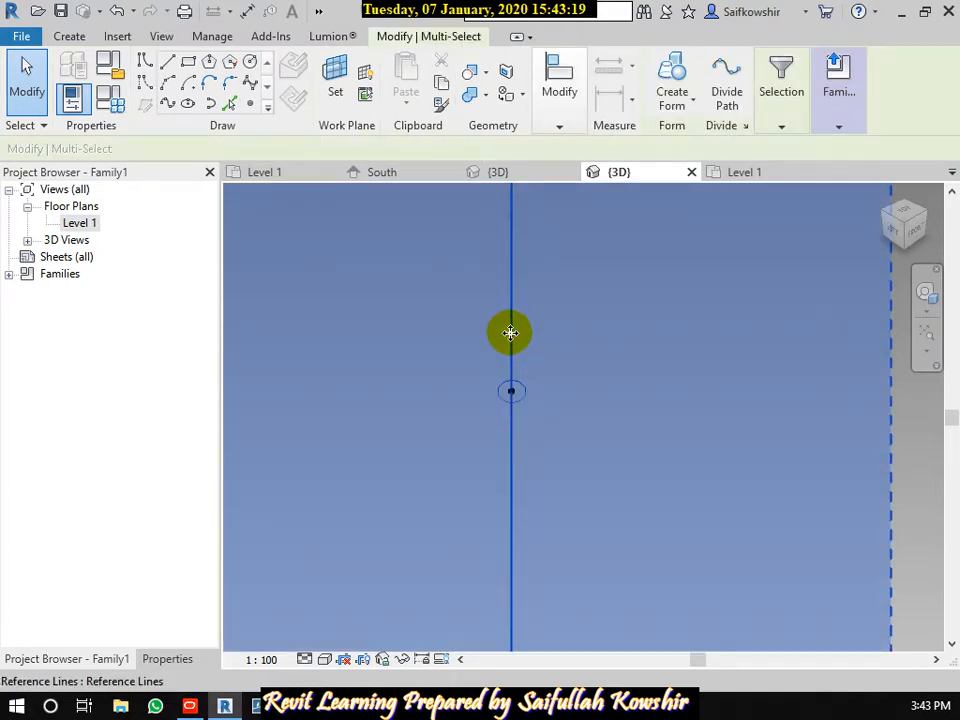
left_click(672, 80)
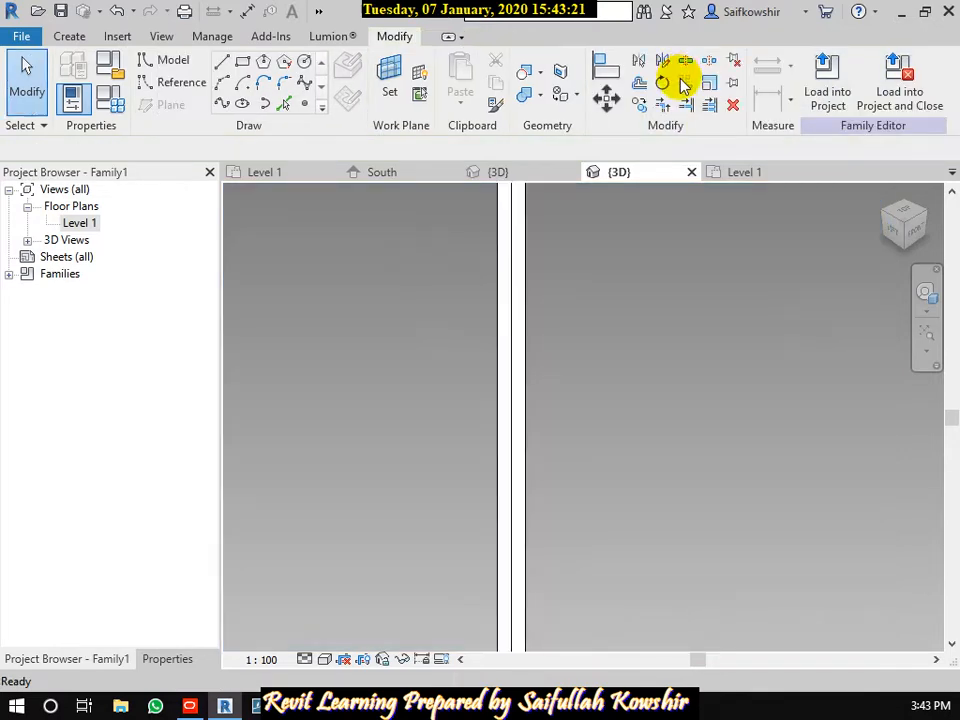
- Check the finished octagon tube frame and load the Family1 panel family into the vault project
scroll(645, 360, "down", 5)
scroll(639, 368, "down", 12)
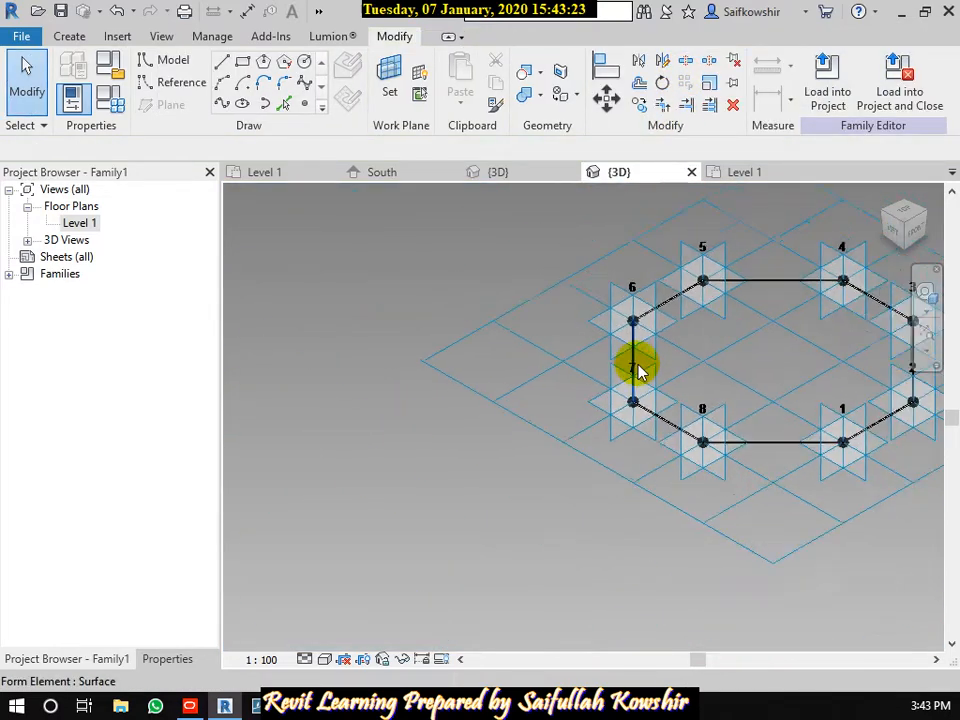
middle_click_drag(810, 339, 645, 336)
scroll(641, 466, "up", 1)
scroll(641, 466, "up", 2)
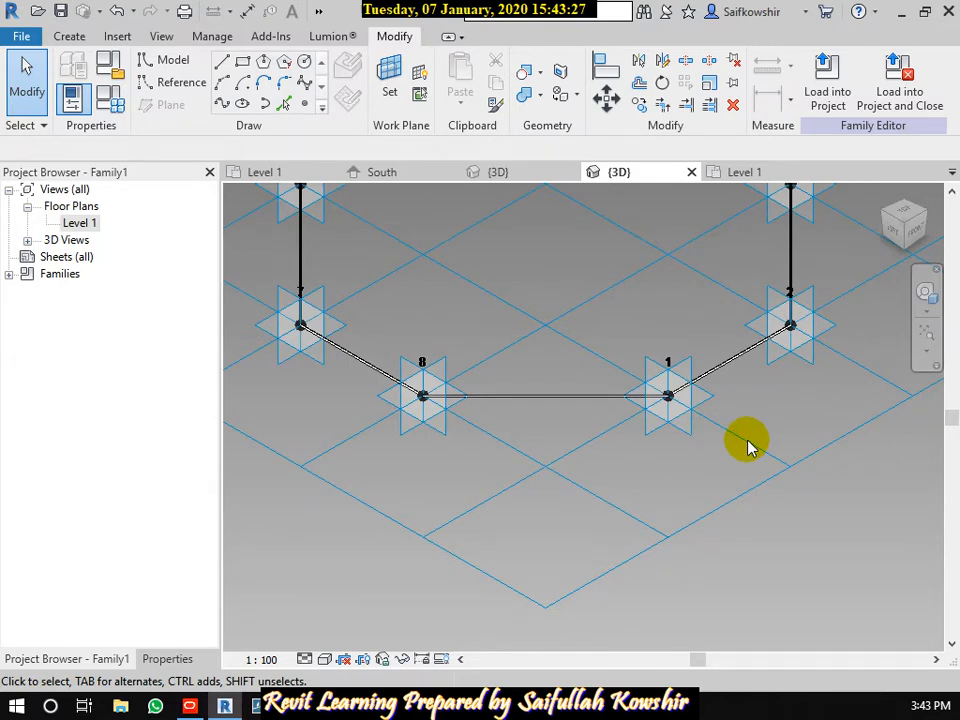
scroll(750, 447, "down", 2)
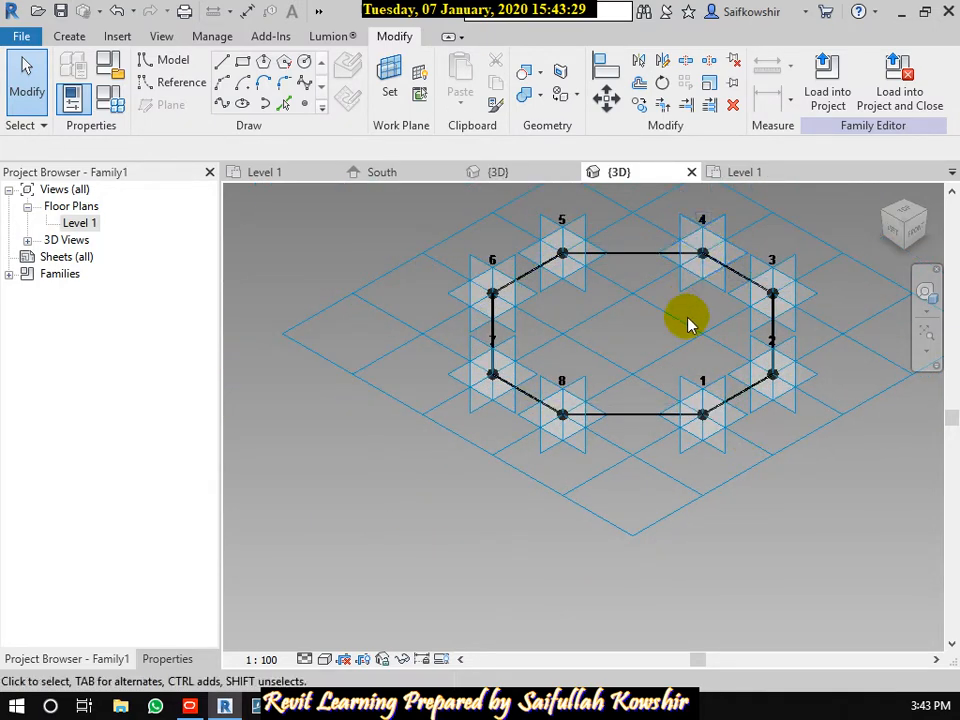
left_click(835, 104)
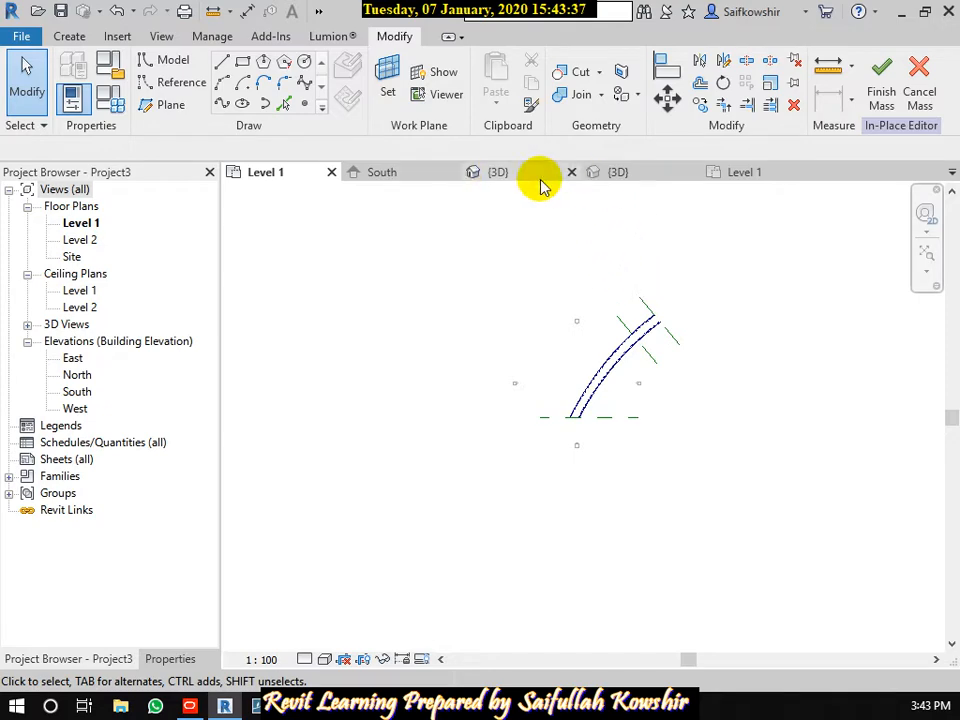
- Change the vault's divided surface from the triangle pattern to the Octagon Family1 panel in the project's 3D view
left_click(497, 175)
scroll(557, 443, "down", 3)
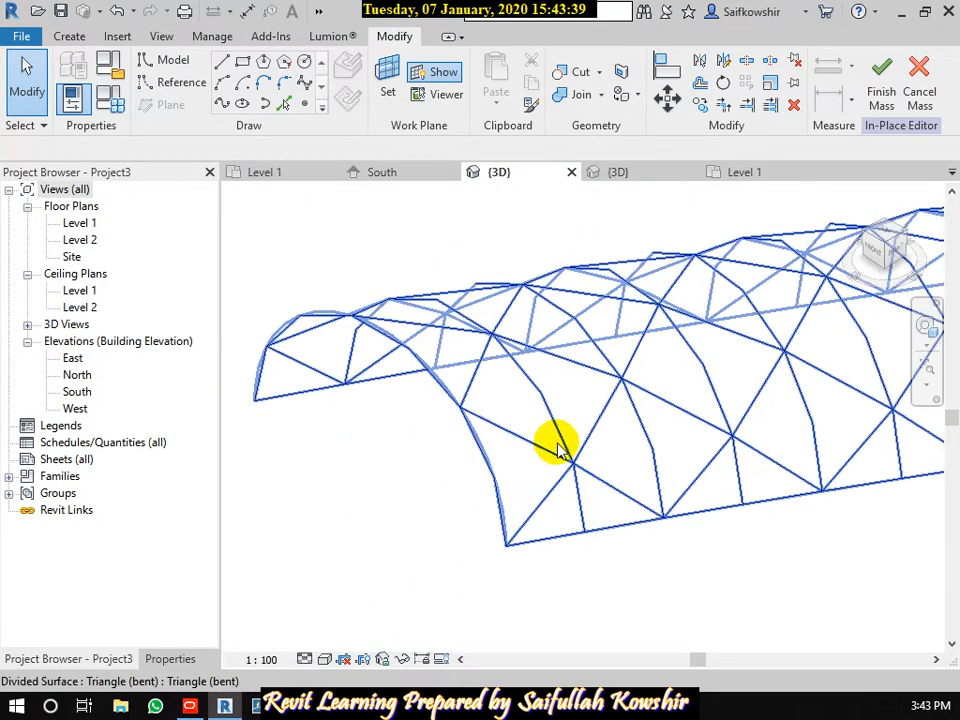
left_click(567, 447)
left_click(170, 659)
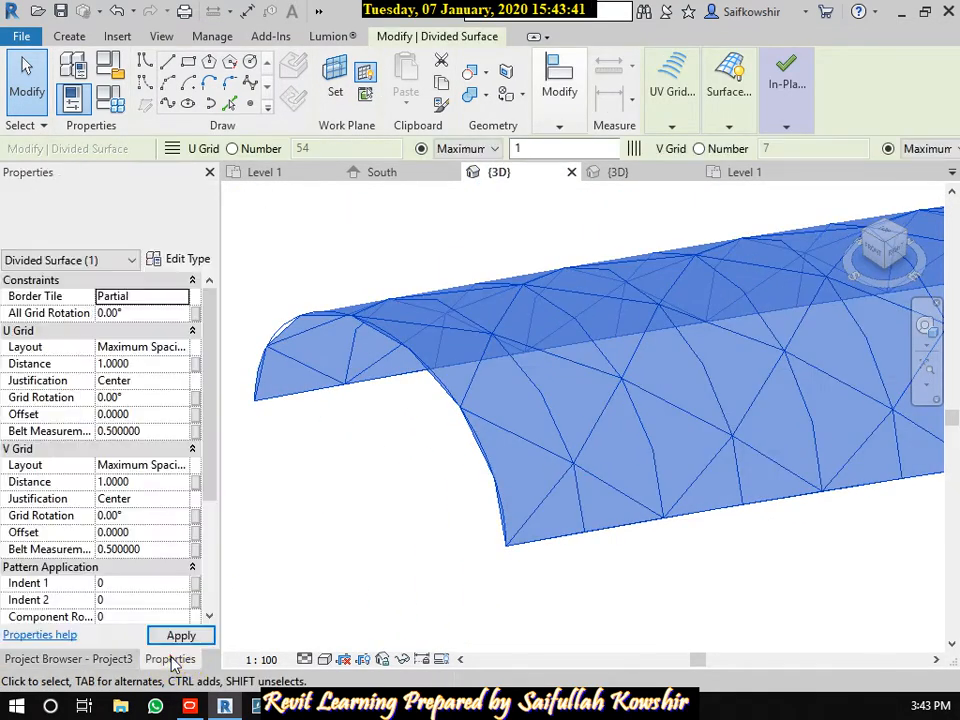
left_click(122, 232)
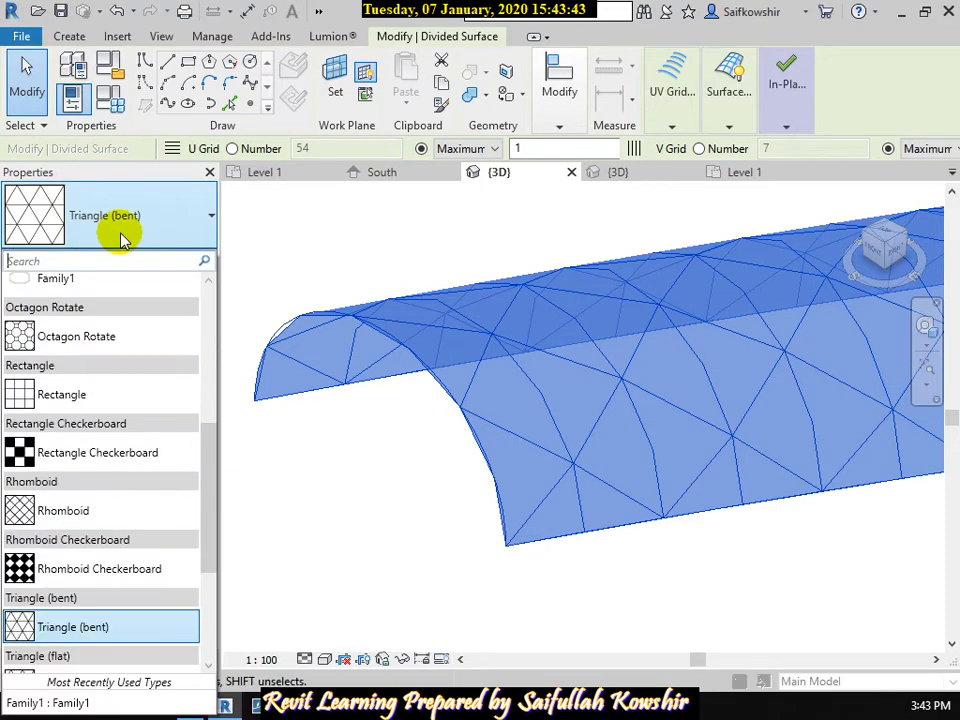
scroll(79, 338, "up", 1)
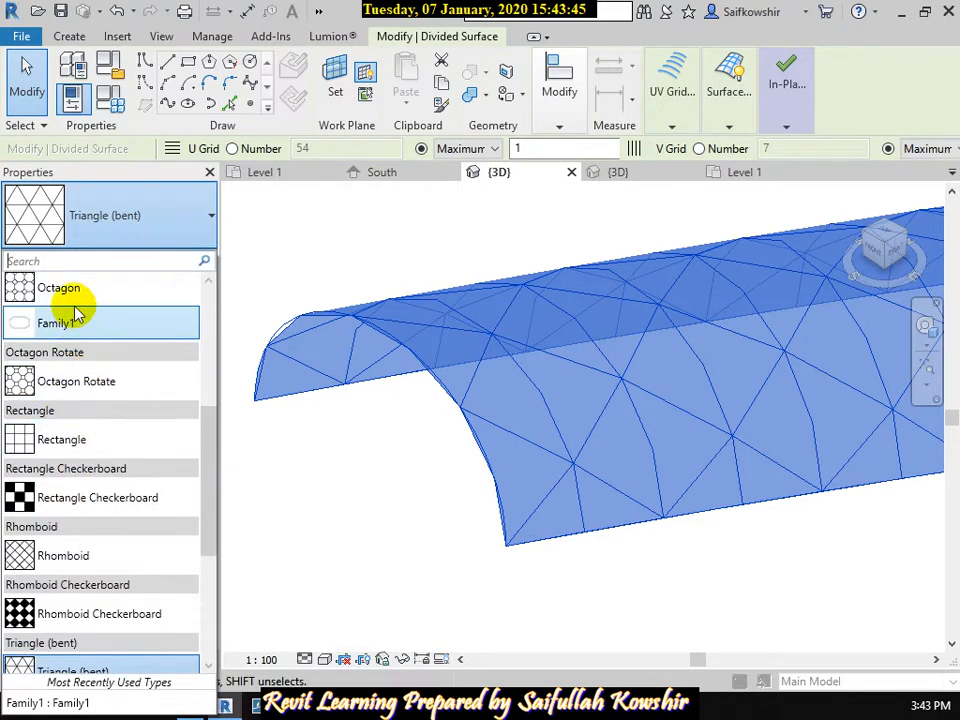
left_click(75, 298)
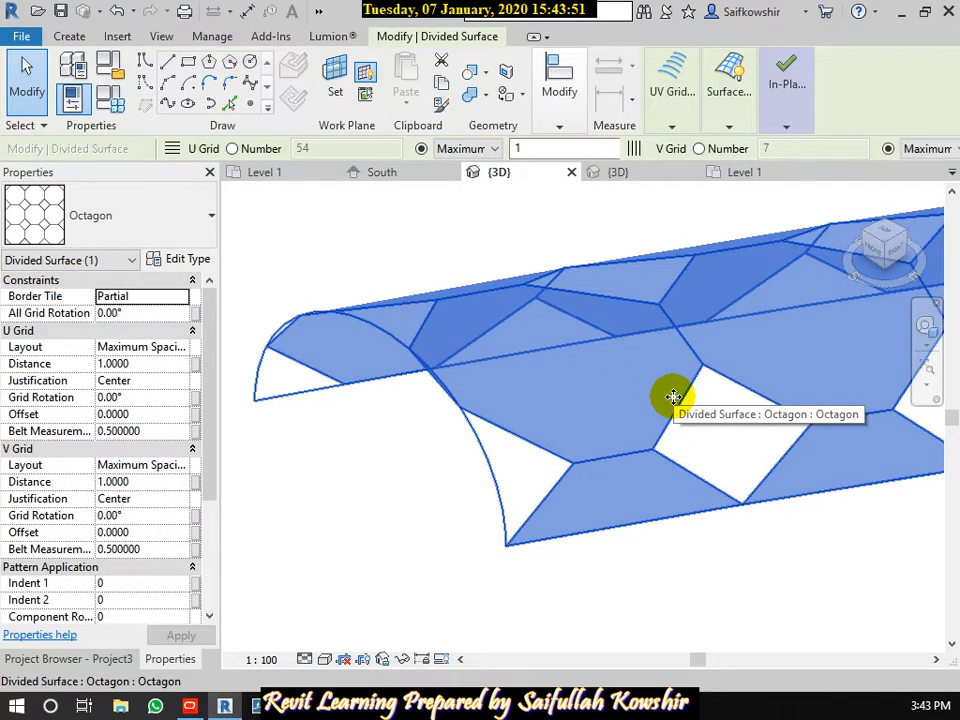
left_click(133, 222)
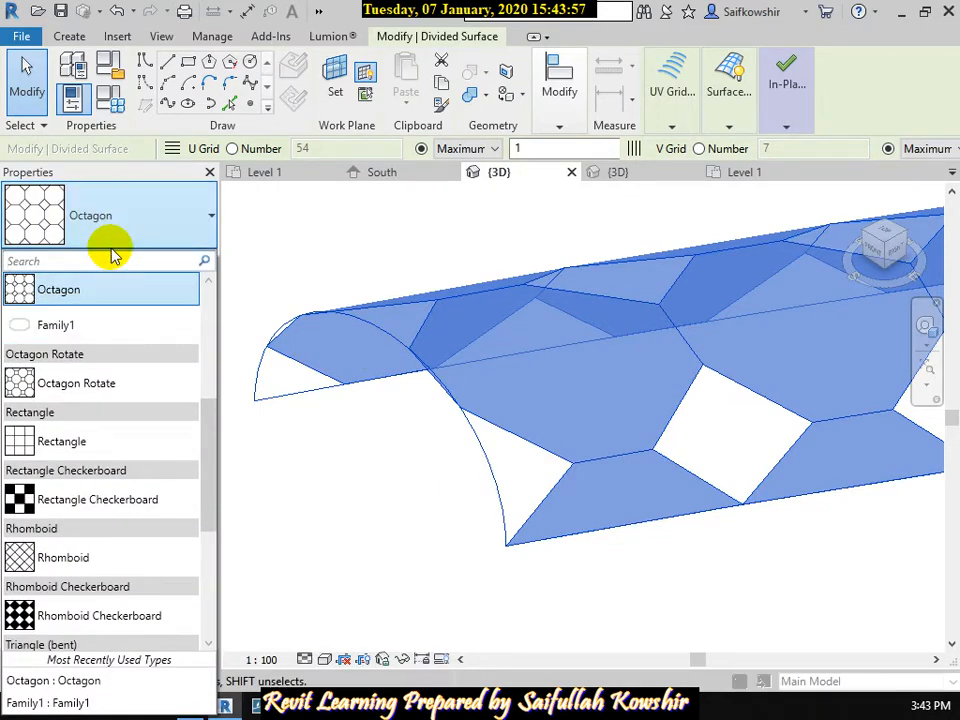
left_click(86, 331)
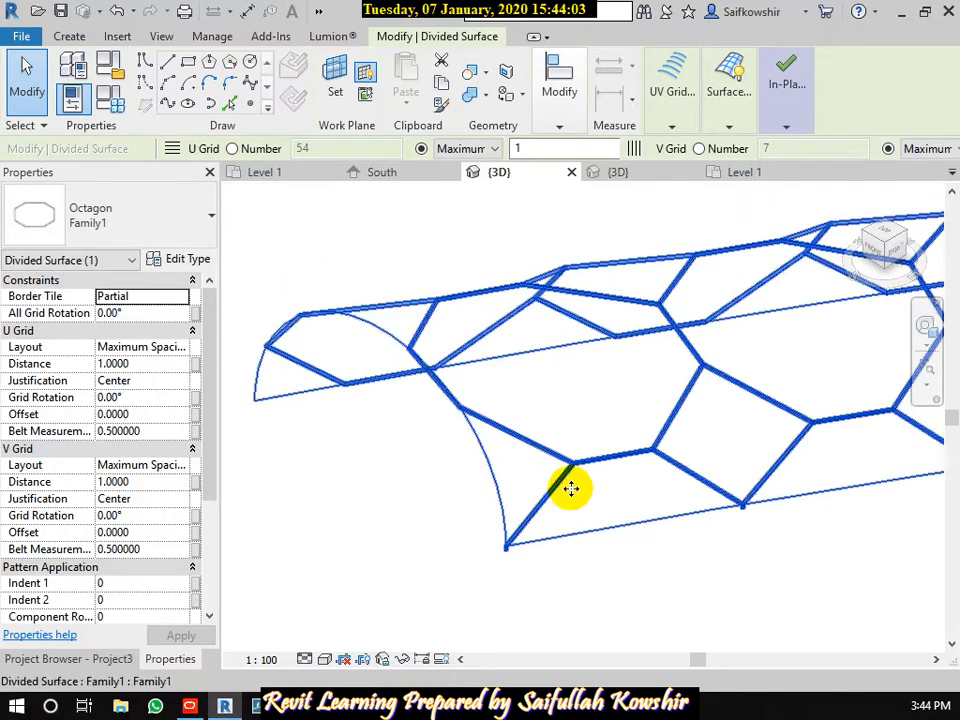
- Set the divided surface's U Grid distance to 0.3
scroll(635, 429, "down", 6)
middle_click_drag(774, 427, 678, 458)
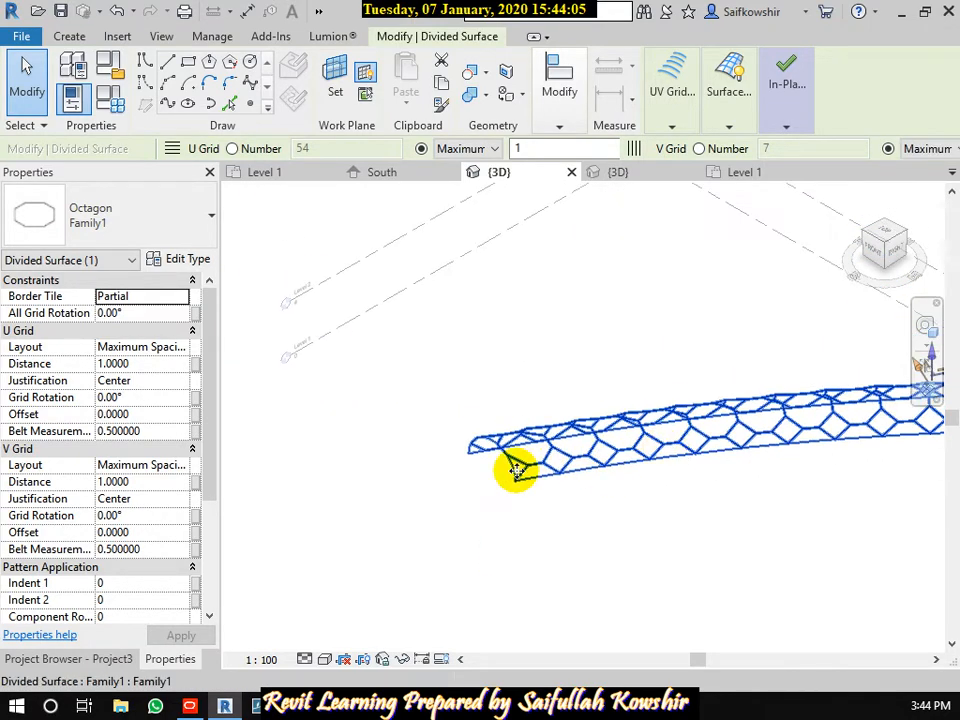
scroll(521, 463, "up", 3)
scroll(540, 478, "up", 6)
scroll(561, 484, "down", 5)
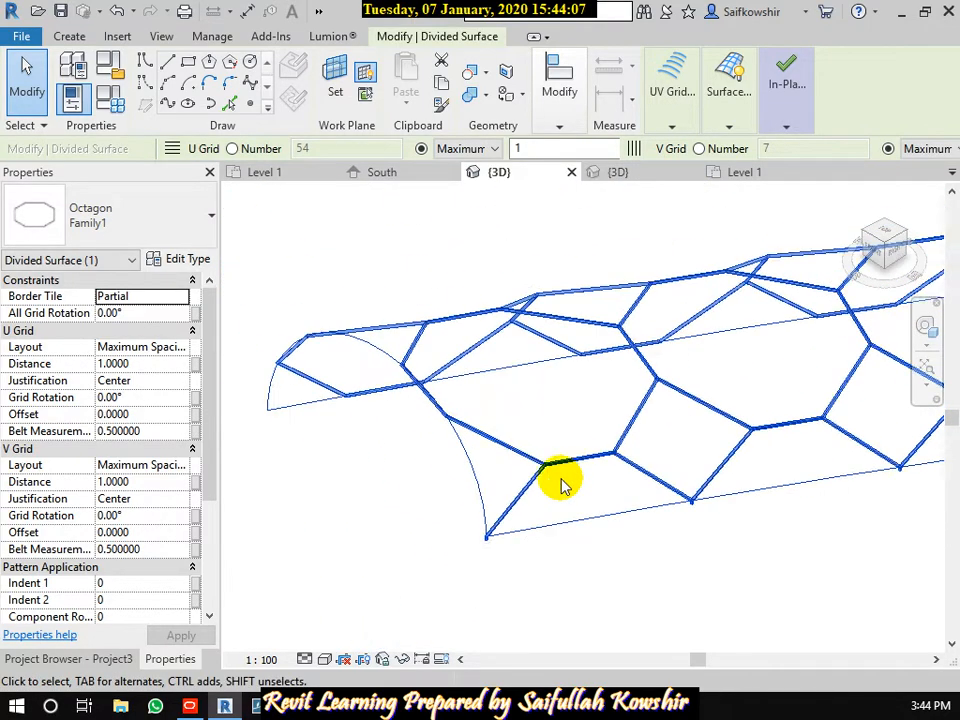
scroll(570, 472, "down", 2)
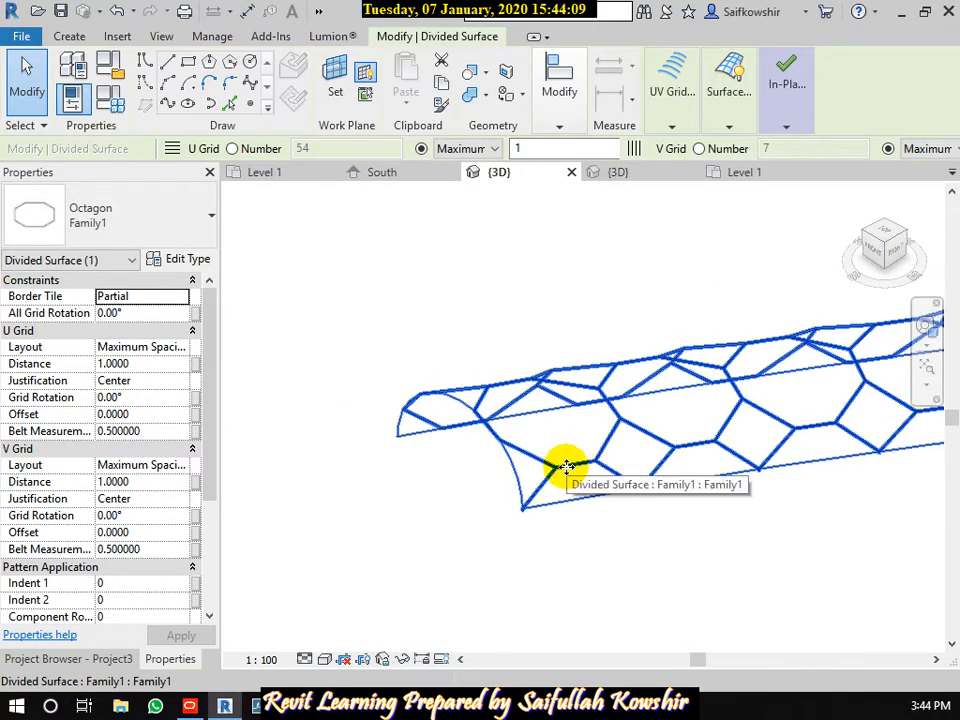
scroll(228, 412, "up", 2)
left_click(136, 364)
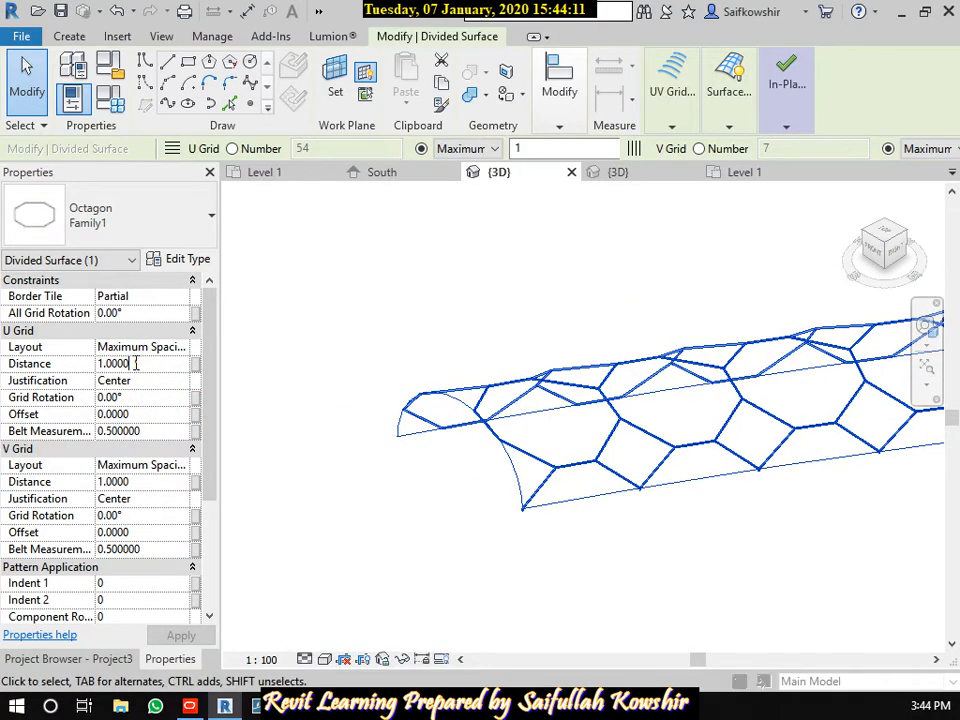
left_click_drag(135, 363, 98, 364)
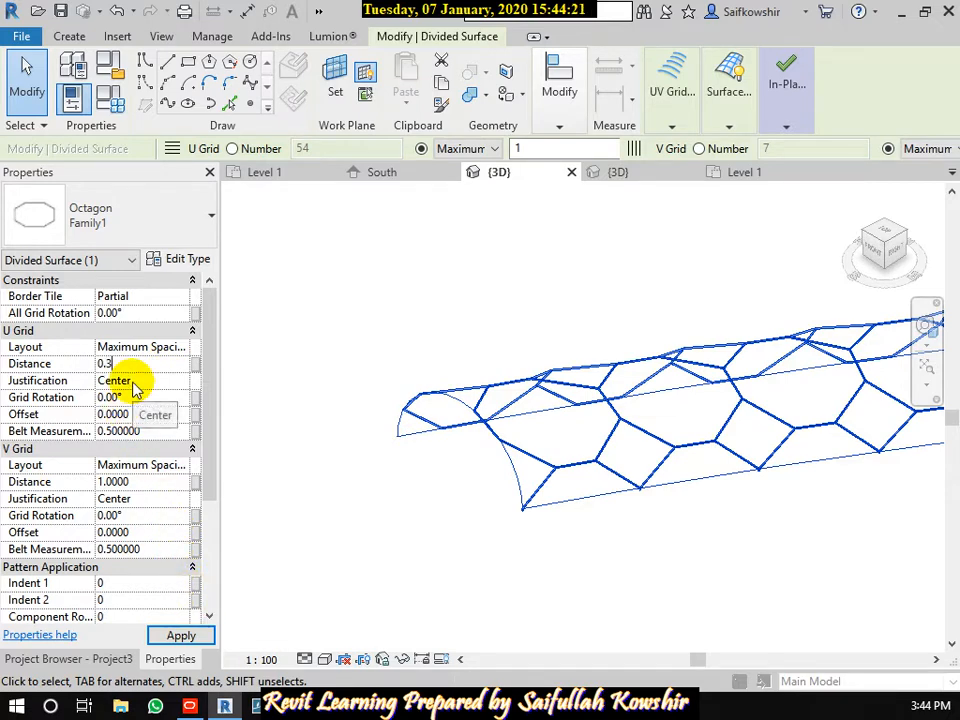
- Set the U Grid belt measurement to 0.3 and apply the grid changes to the divided surface
left_click(150, 430)
left_click(120, 430)
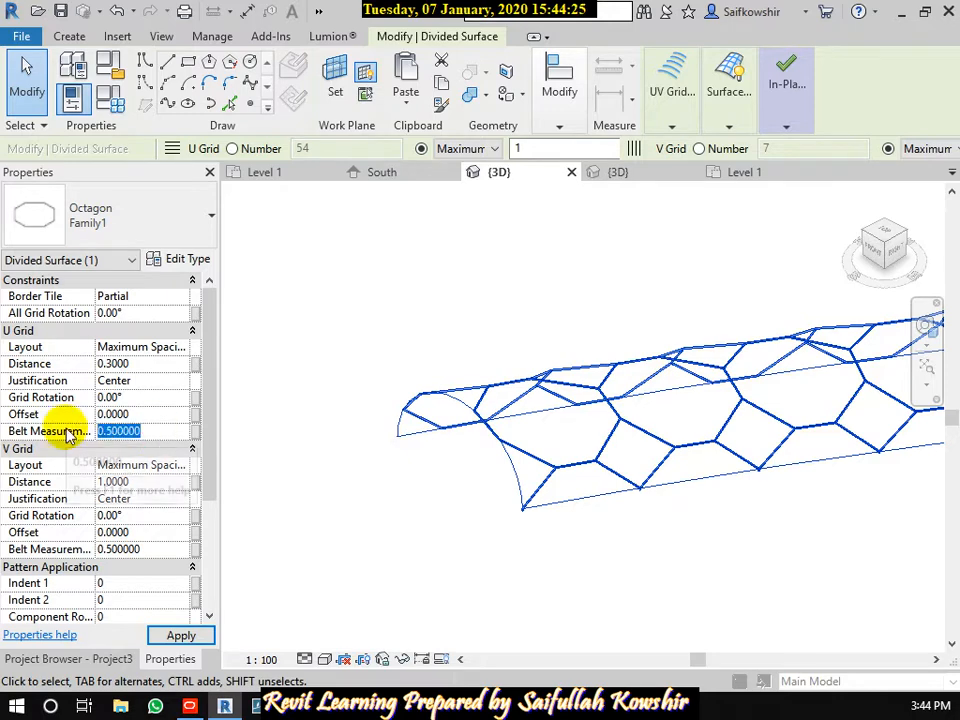
type("0.3")
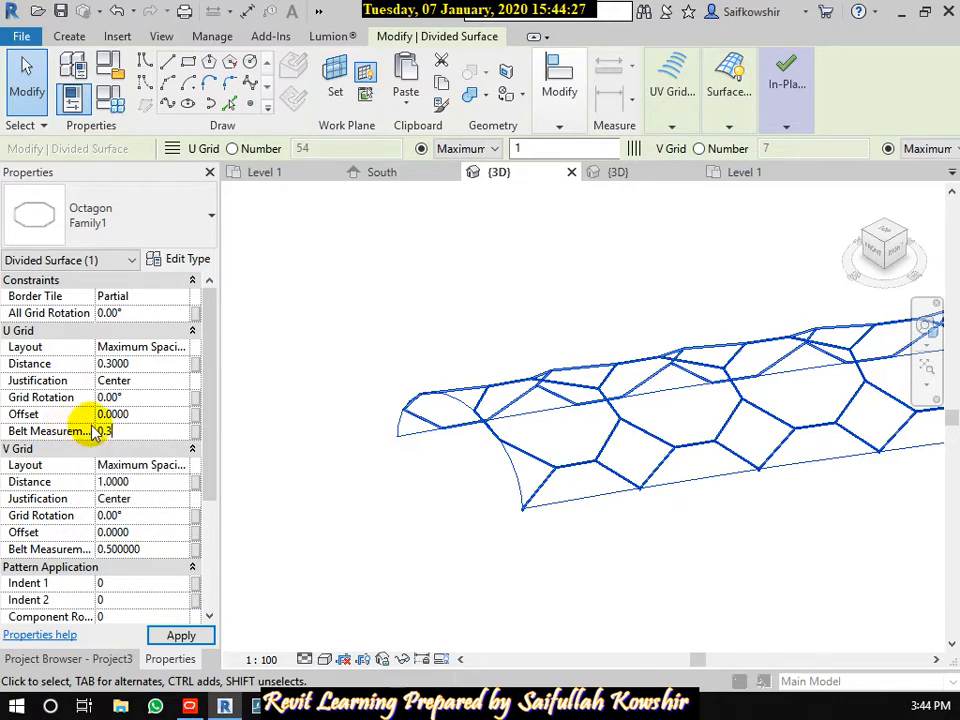
left_click(180, 636)
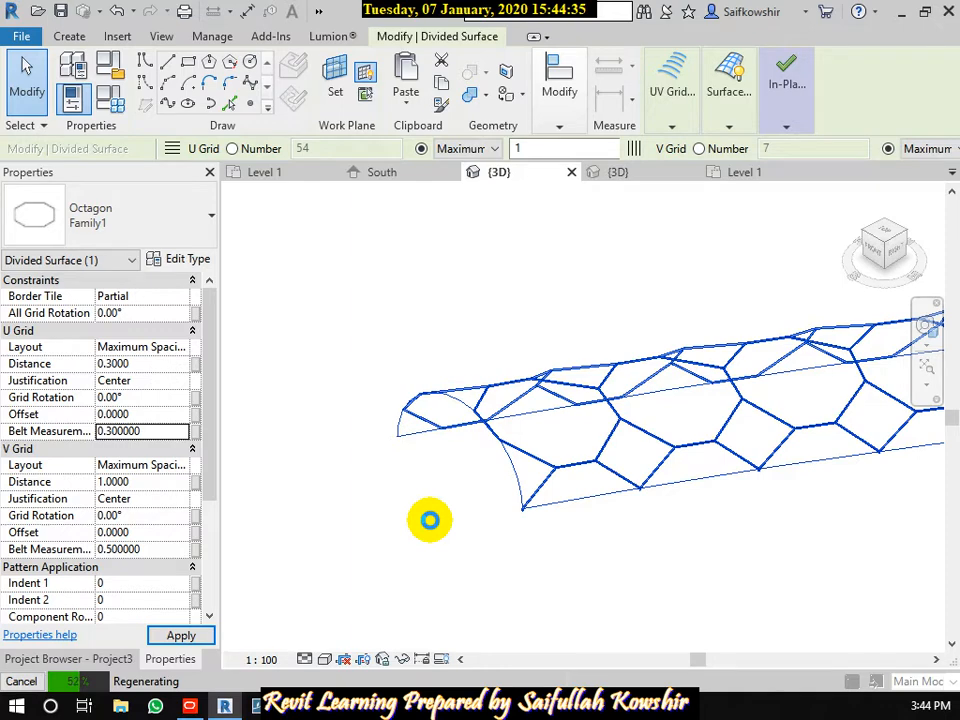
left_click(429, 519)
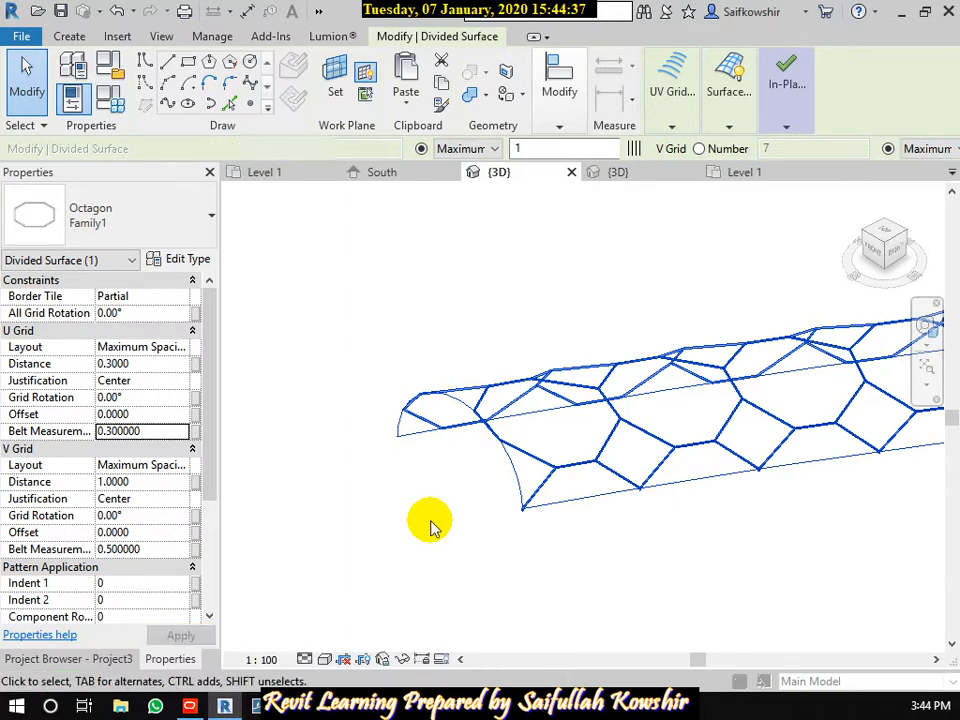
- Examine the denser octagon panels along the full length of the vault
scroll(429, 522, "up", 3)
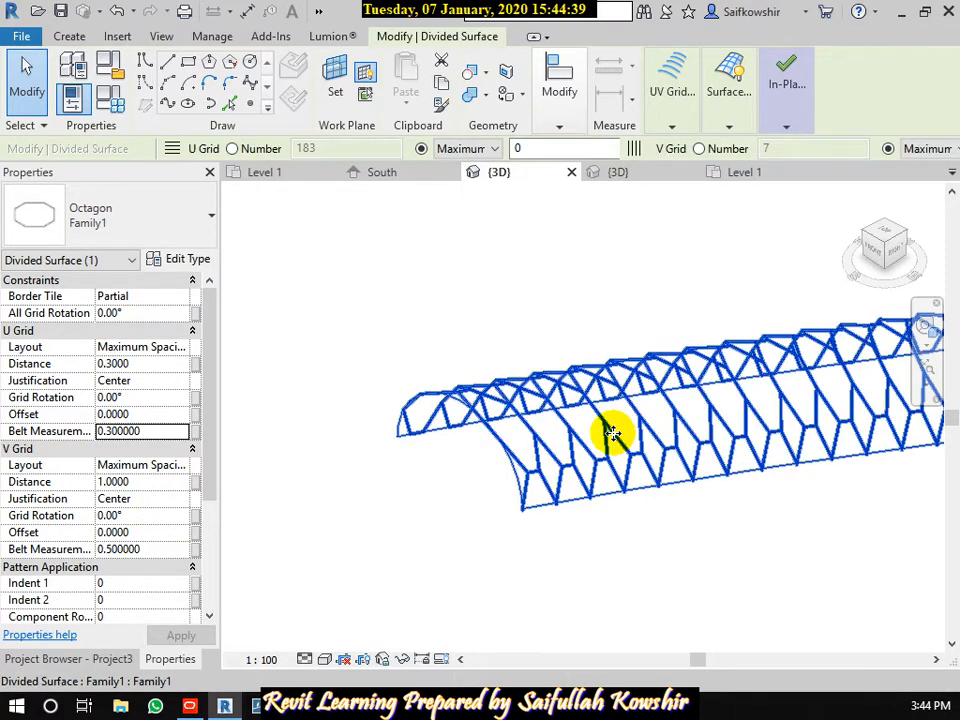
scroll(727, 422, "down", 5)
middle_click_drag(755, 411, 592, 458)
scroll(660, 461, "down", 5)
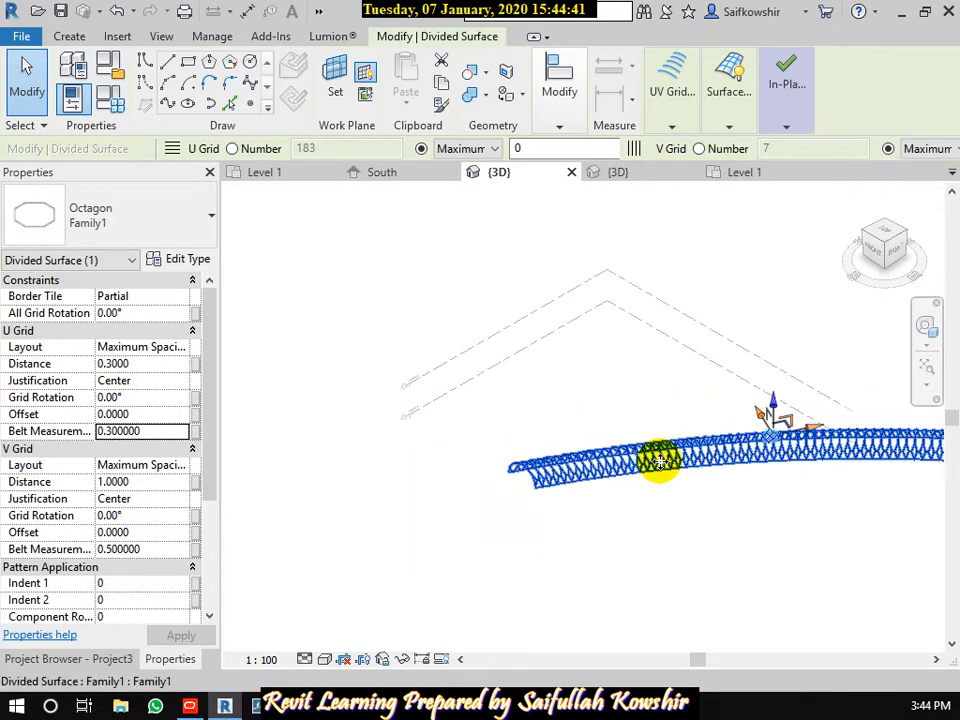
middle_click_drag(715, 456, 506, 510)
scroll(690, 500, "up", 5)
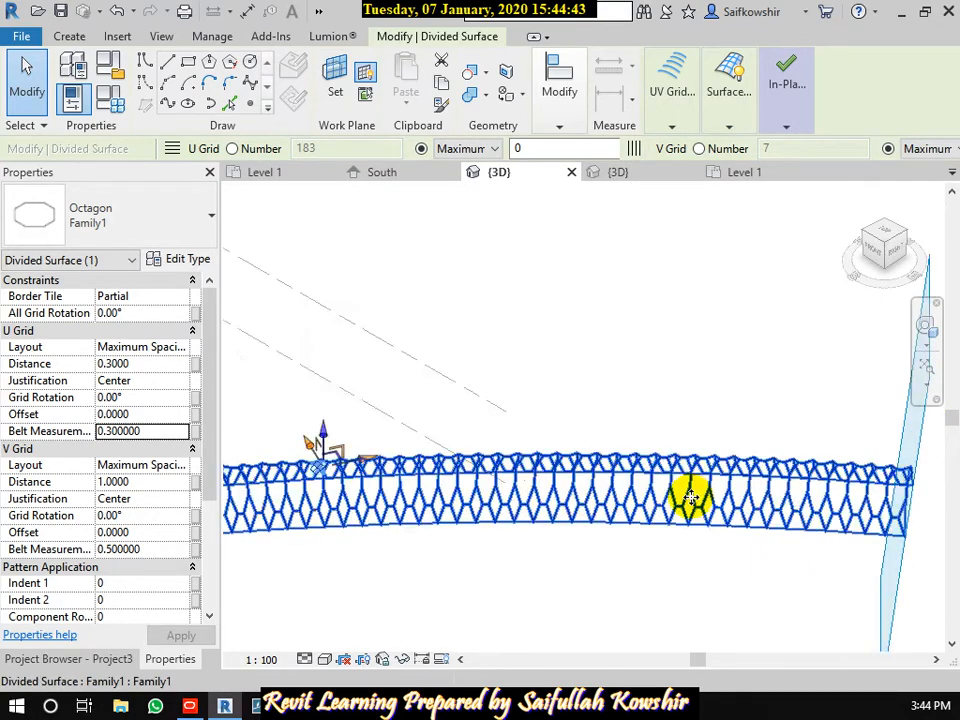
scroll(664, 508, "down", 2)
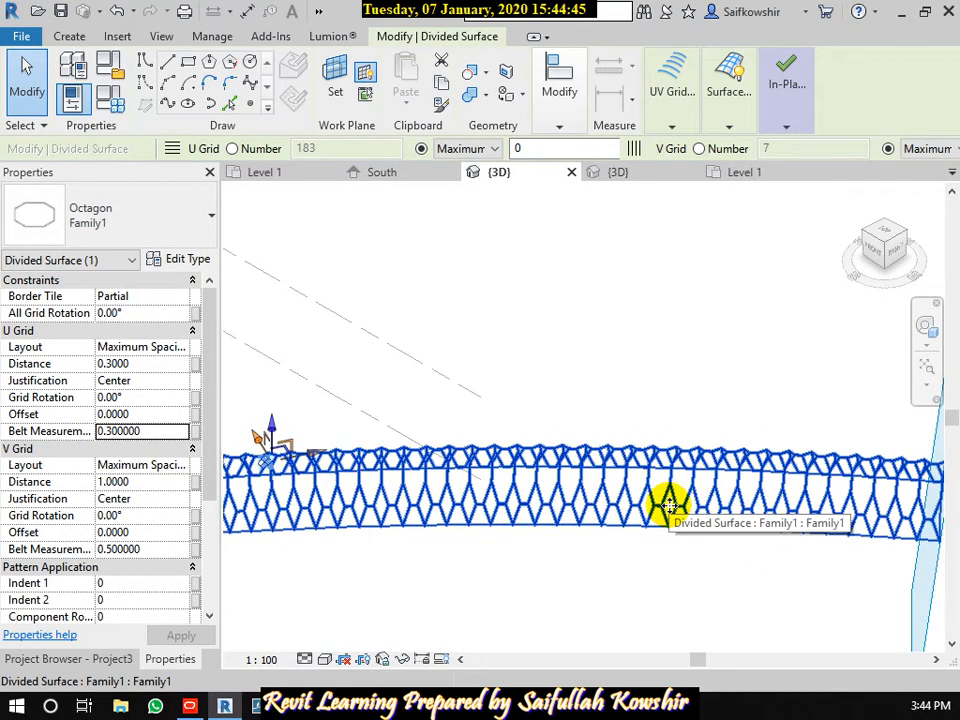
- Try to set the U Grid belt measurement of the divided surface to 0.5
left_click(147, 430)
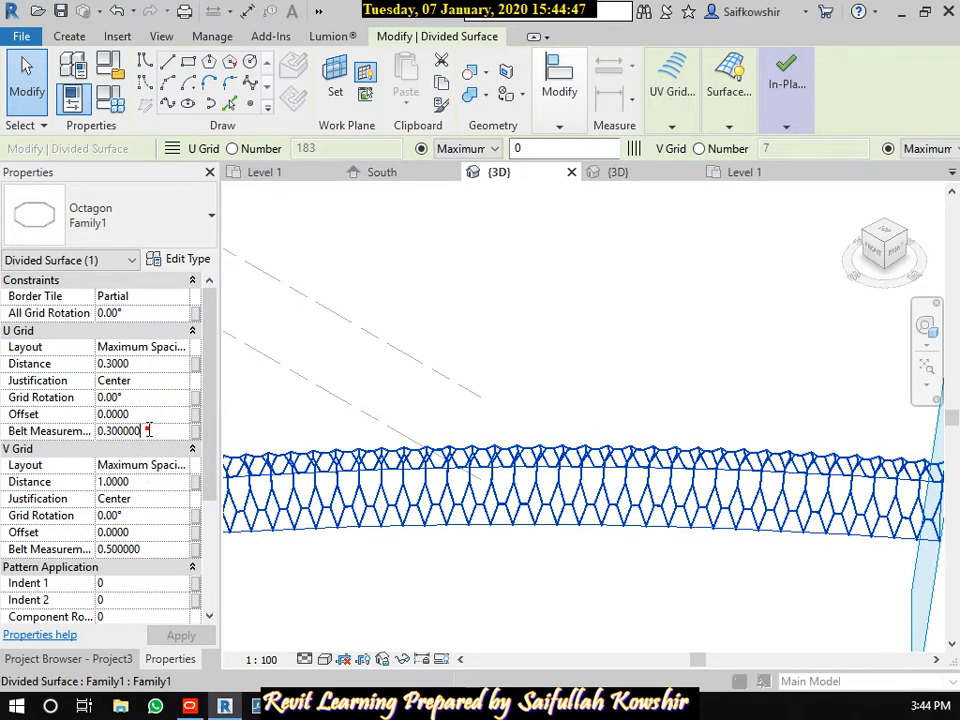
double_click(162, 430)
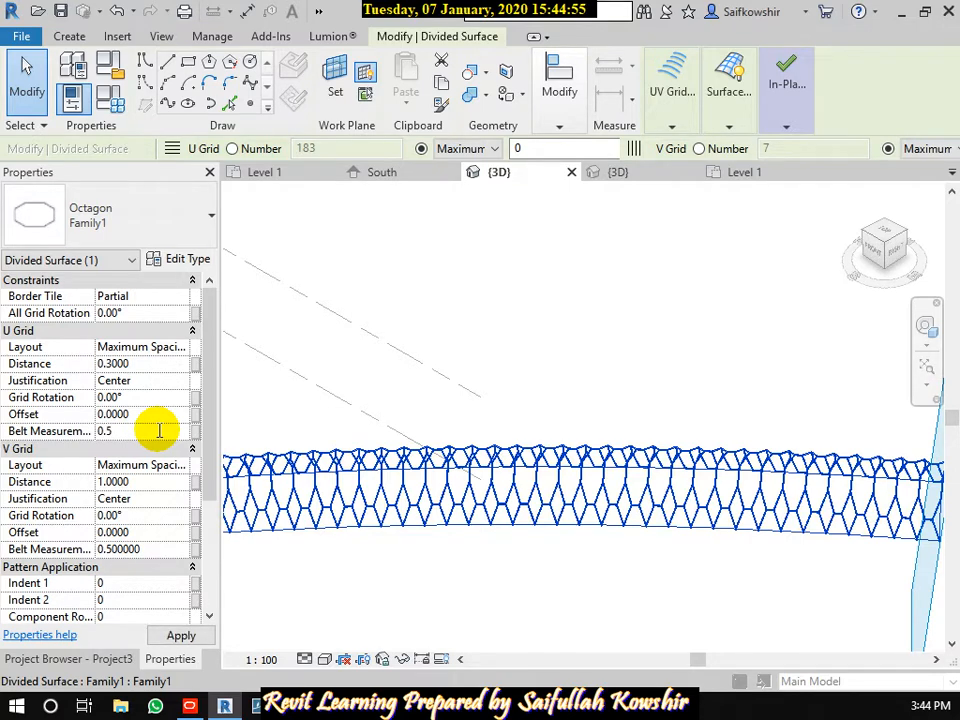
left_click(182, 636)
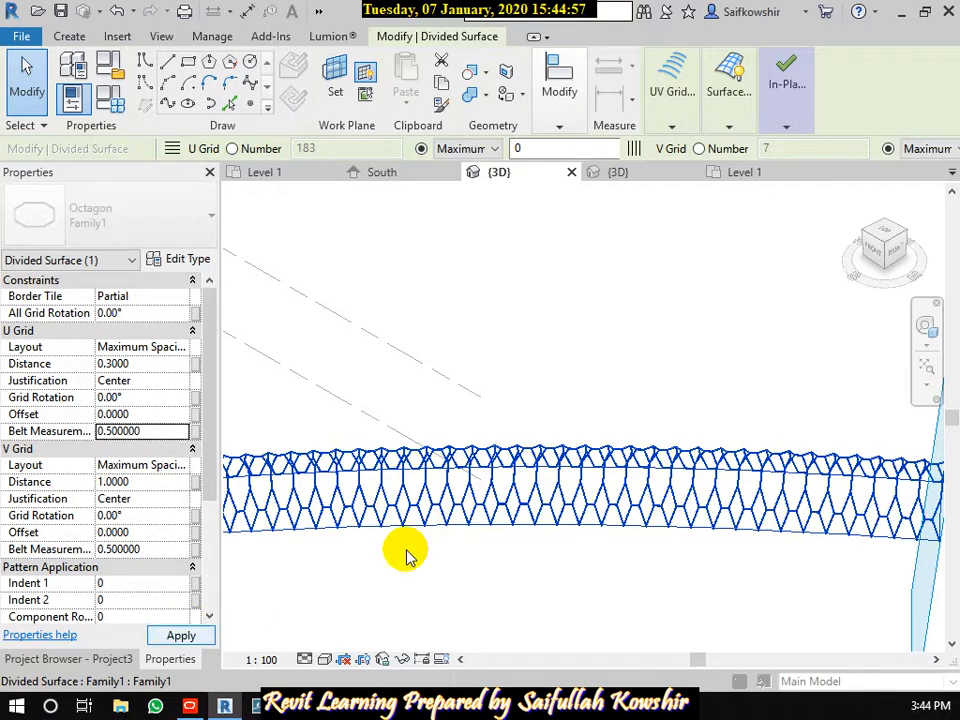
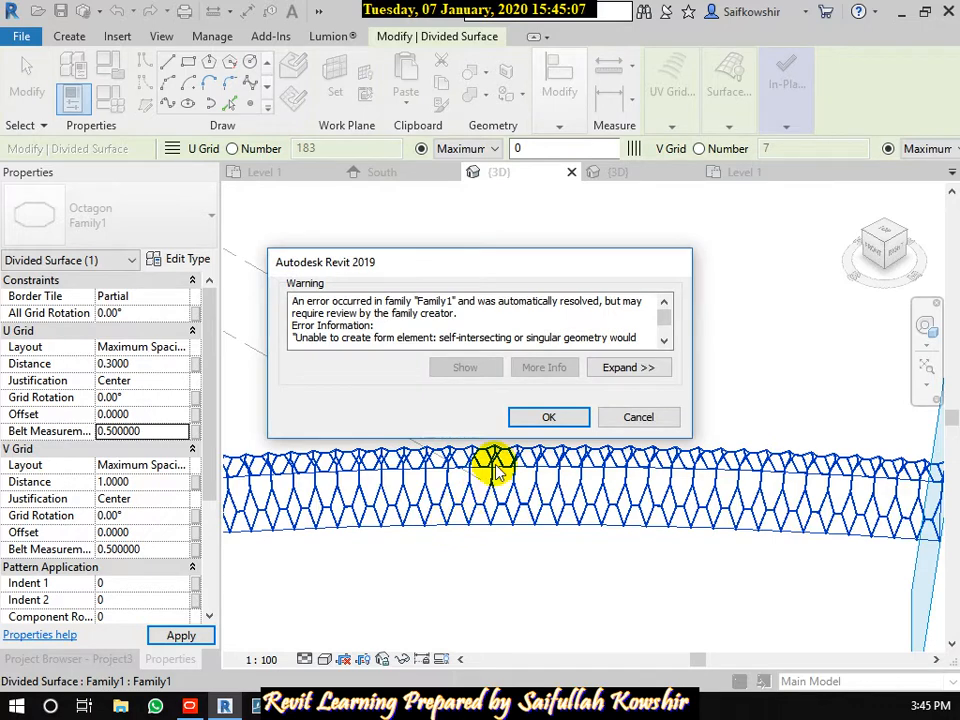
left_click(651, 420)
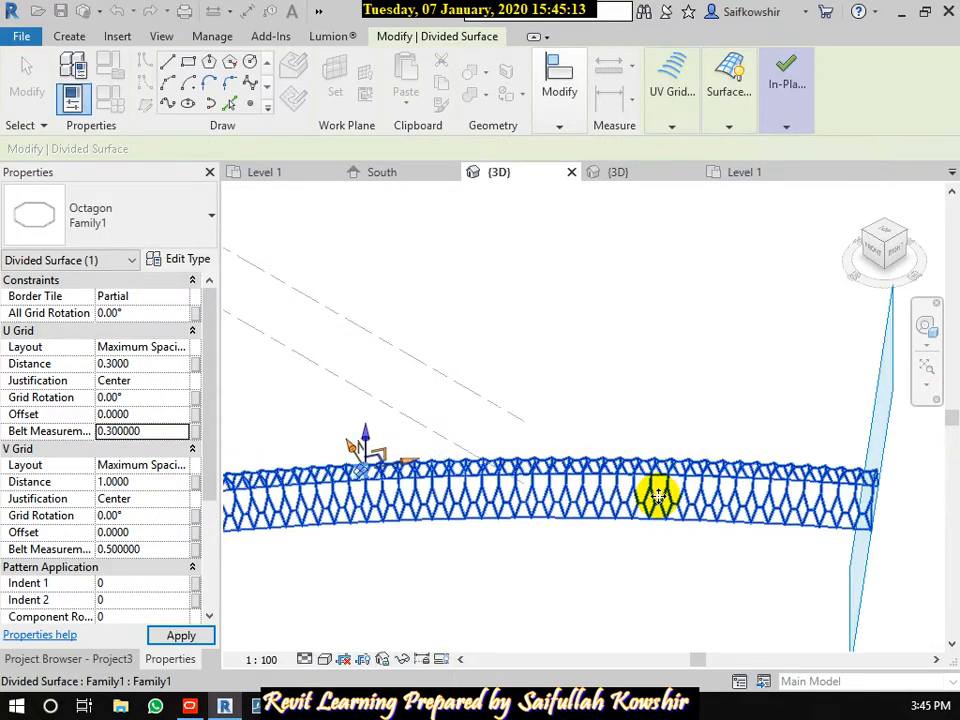
- Open the project's Level 1 floor plan, deselect the divided surface and finish the in-place vault mass
middle_click_drag(657, 497, 418, 527, "shift")
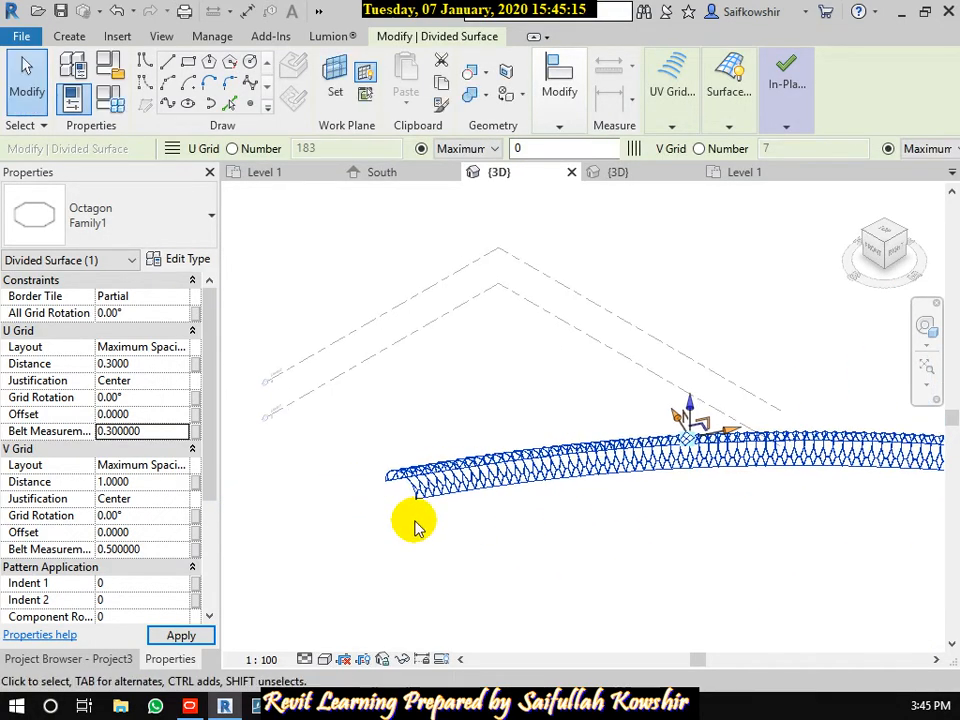
left_click(110, 660)
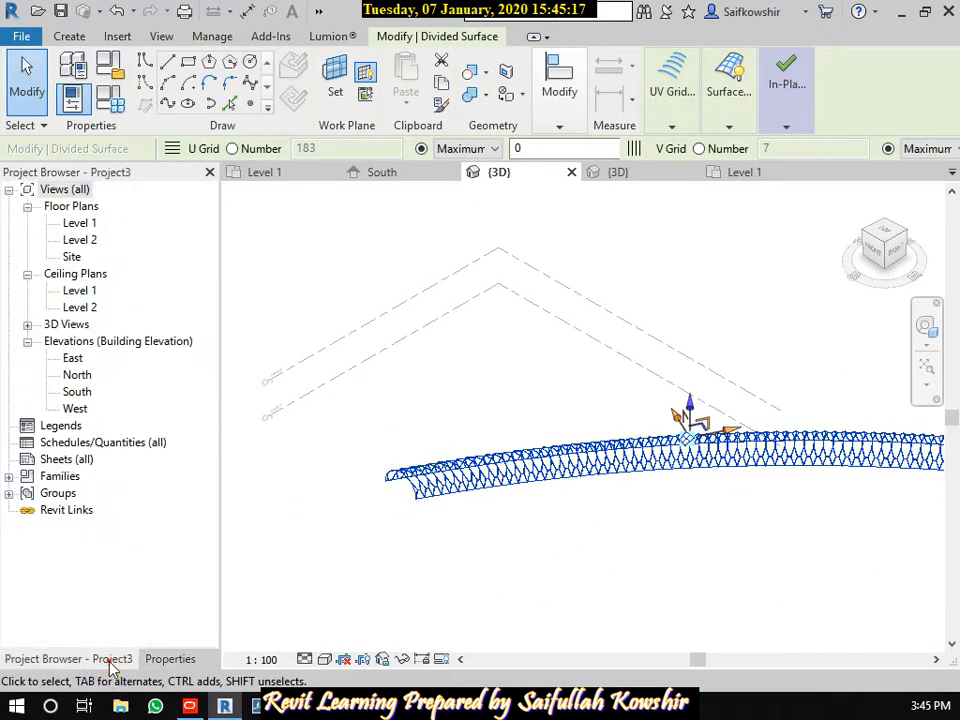
double_click(86, 225)
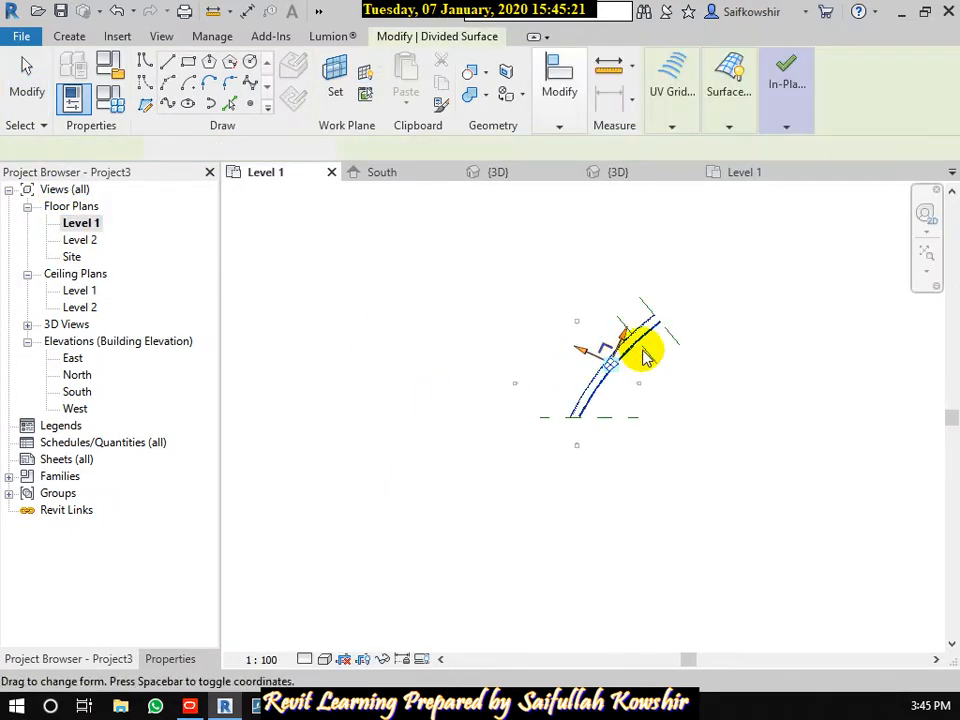
scroll(645, 358, "up", 4)
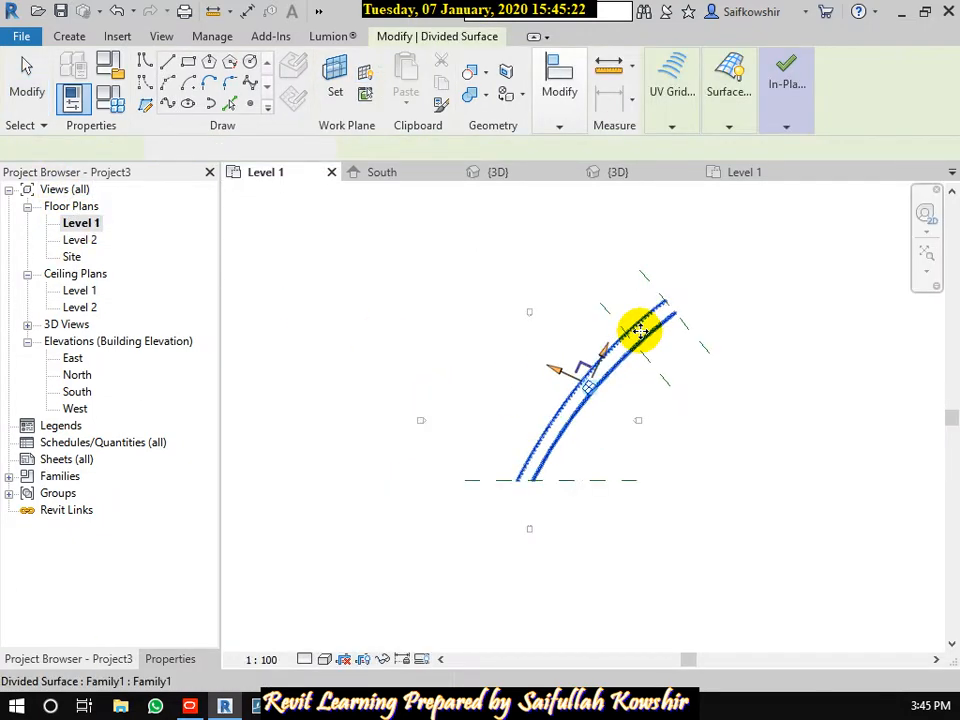
left_click(478, 272)
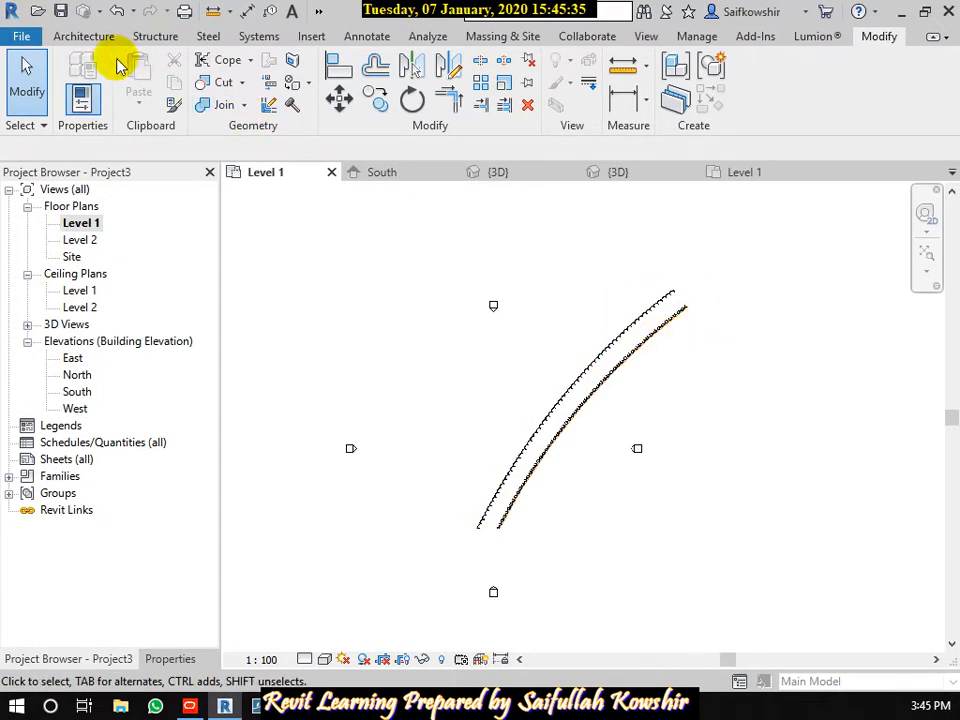
- Start a floor on Level 1, dismiss the save reminder, and sketch a straight boundary line across the vault's northeast end
left_click(84, 37)
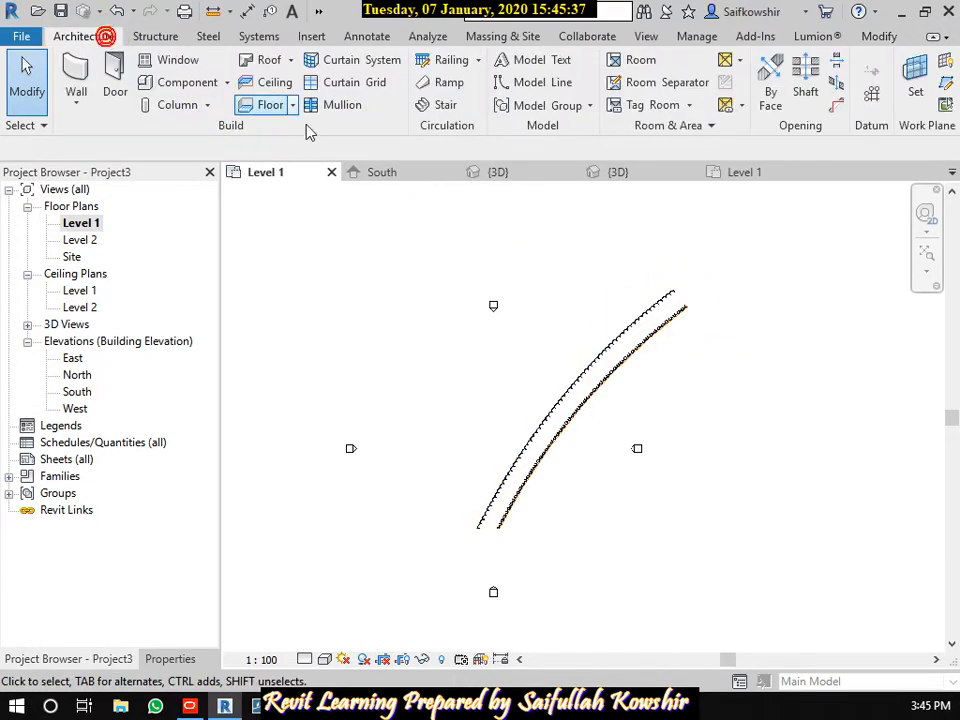
left_click(272, 104)
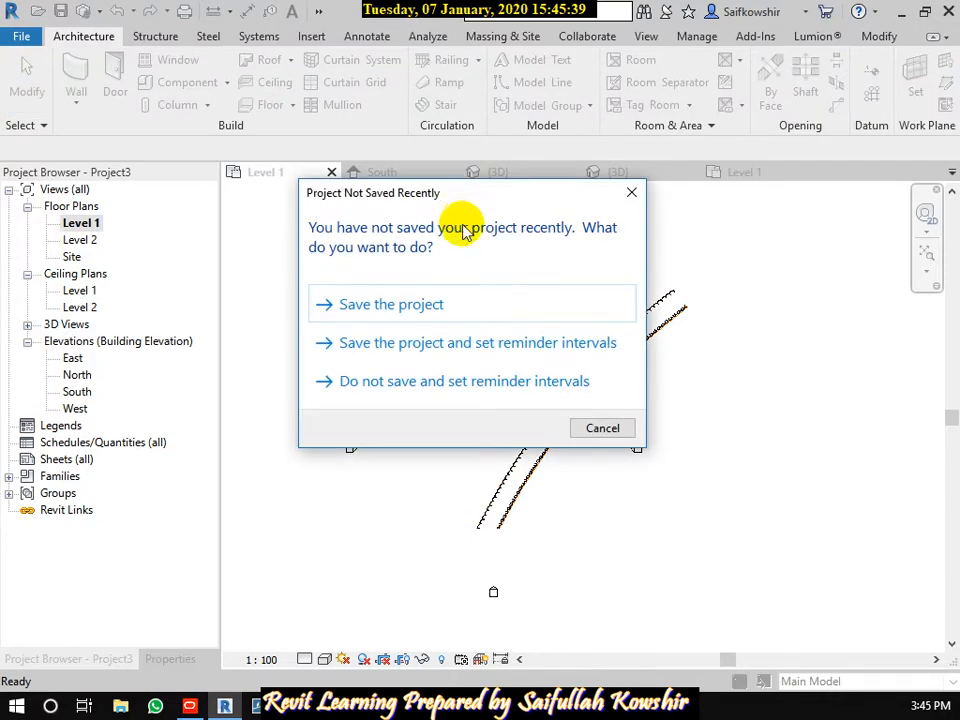
left_click(586, 428)
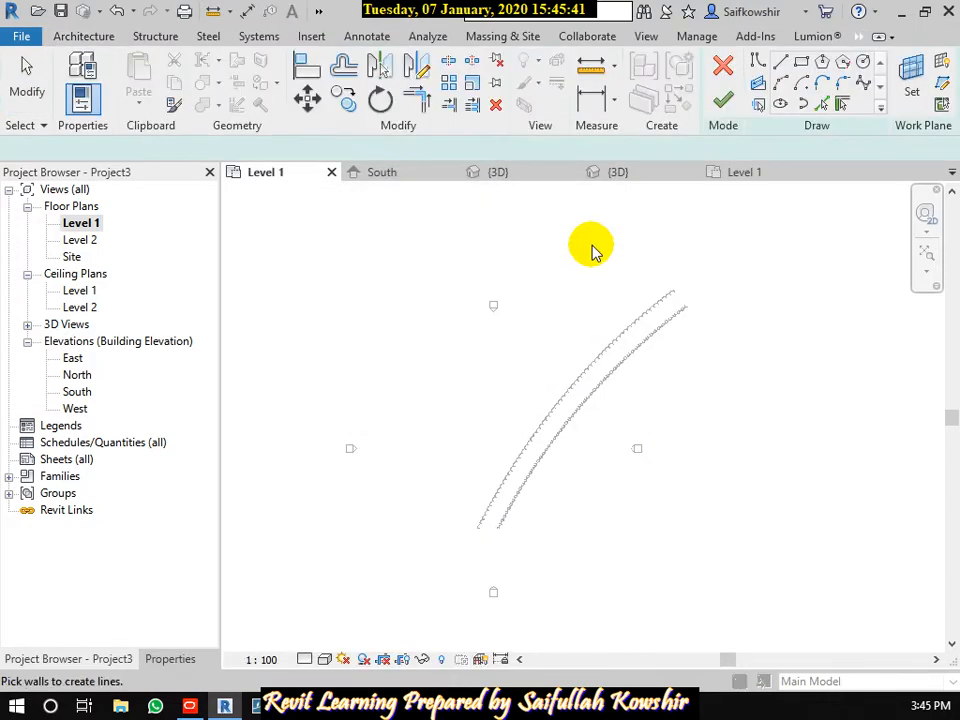
left_click(780, 64)
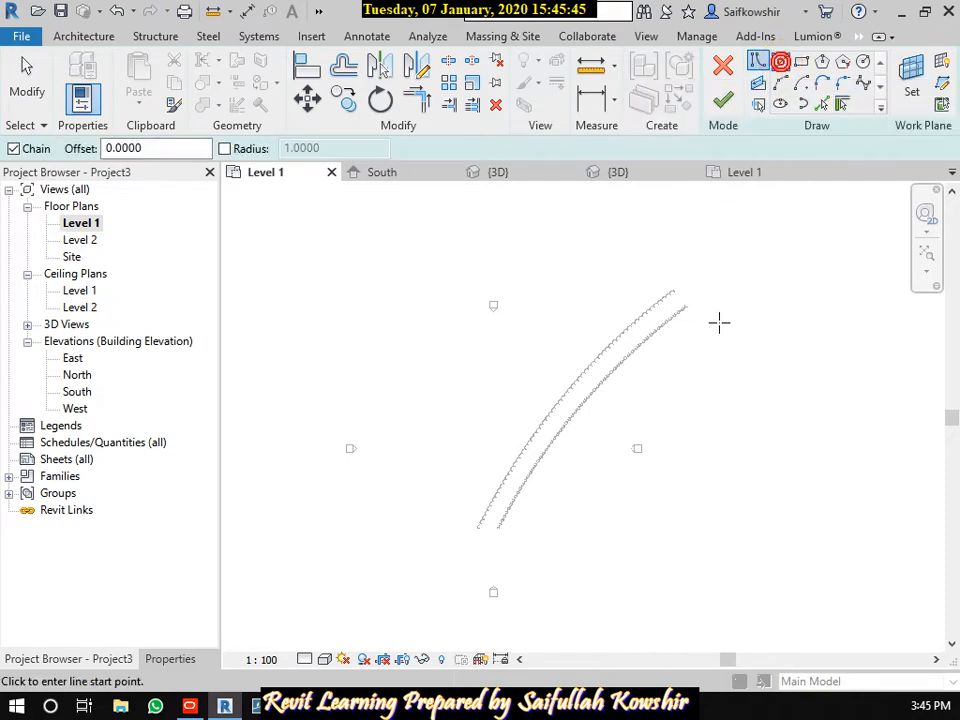
left_click(686, 272)
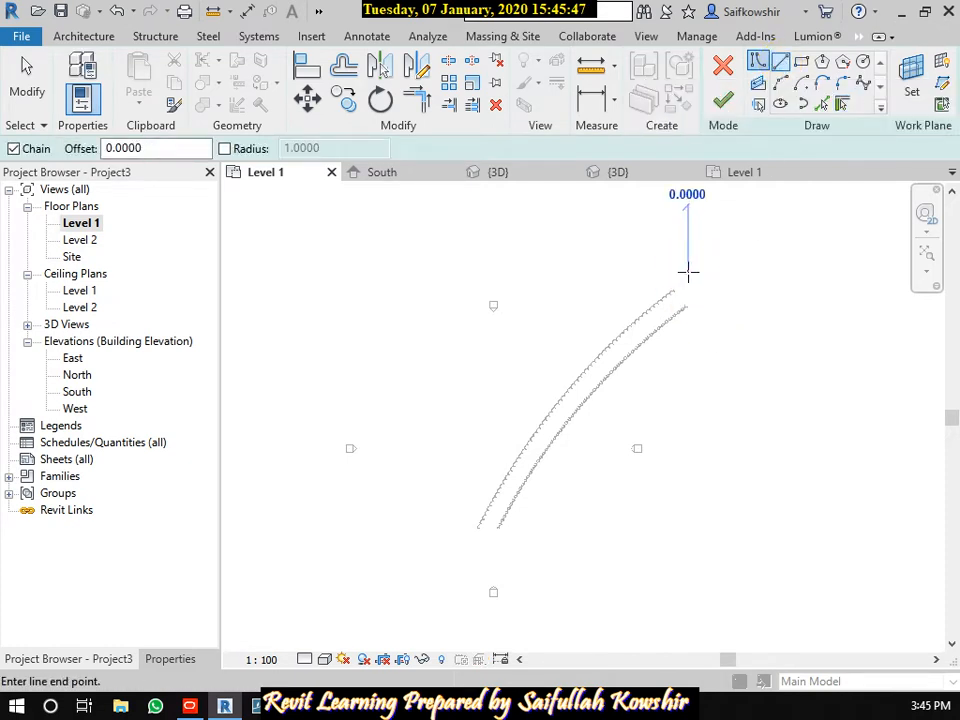
left_click(723, 312)
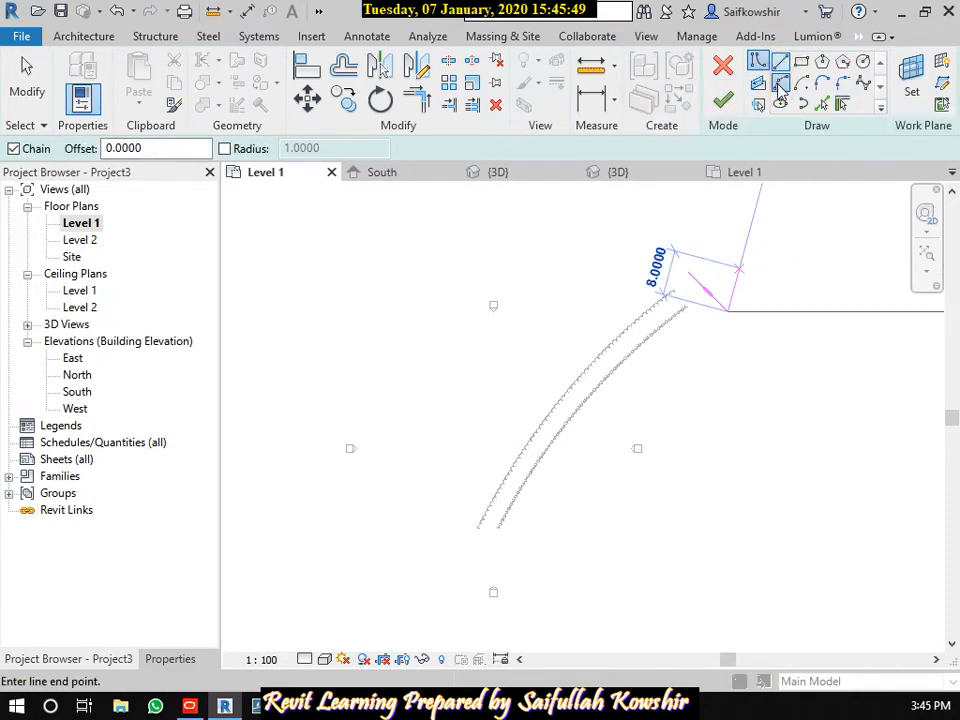
key("Escape")
key("Escape")
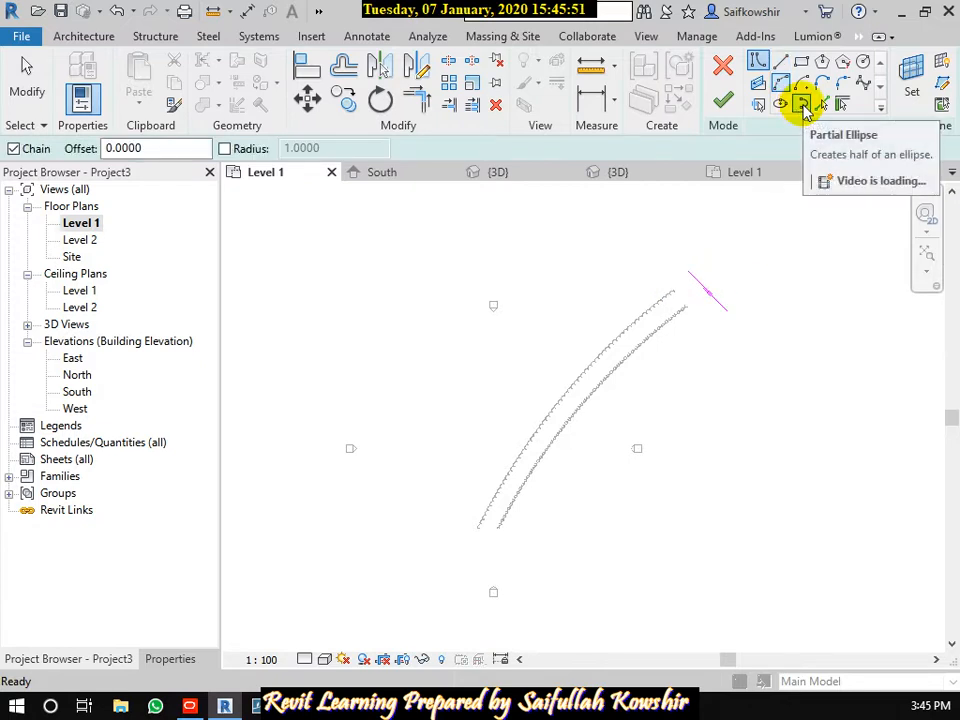
- Continue the floor boundary with a spline along the vault's southeast side and a line about 14.4 m long across its southwest end
left_click(859, 85)
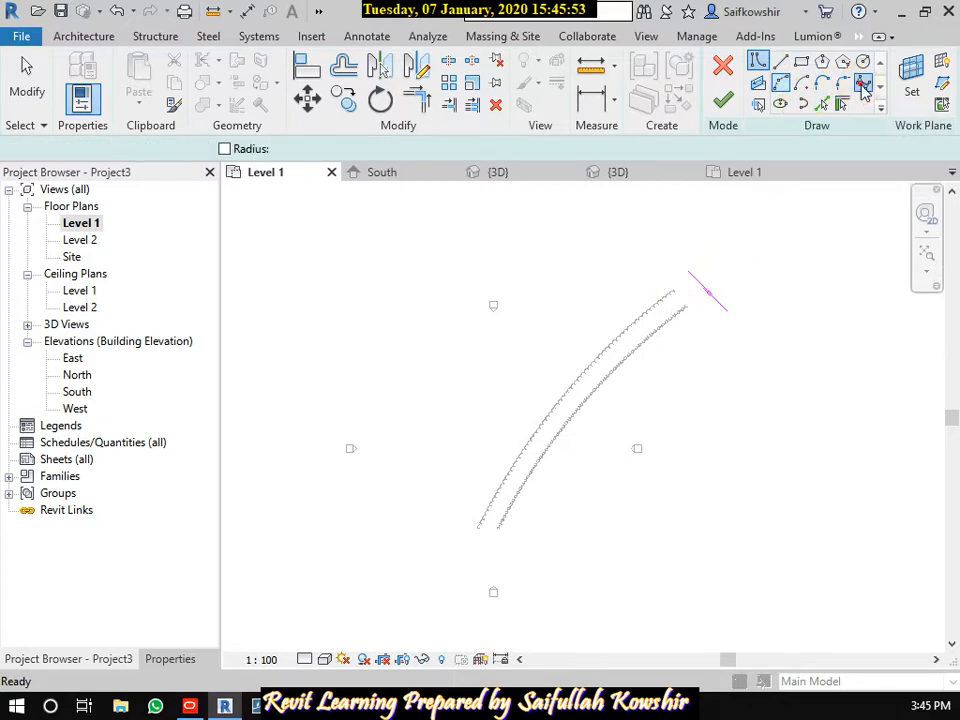
left_click(722, 312)
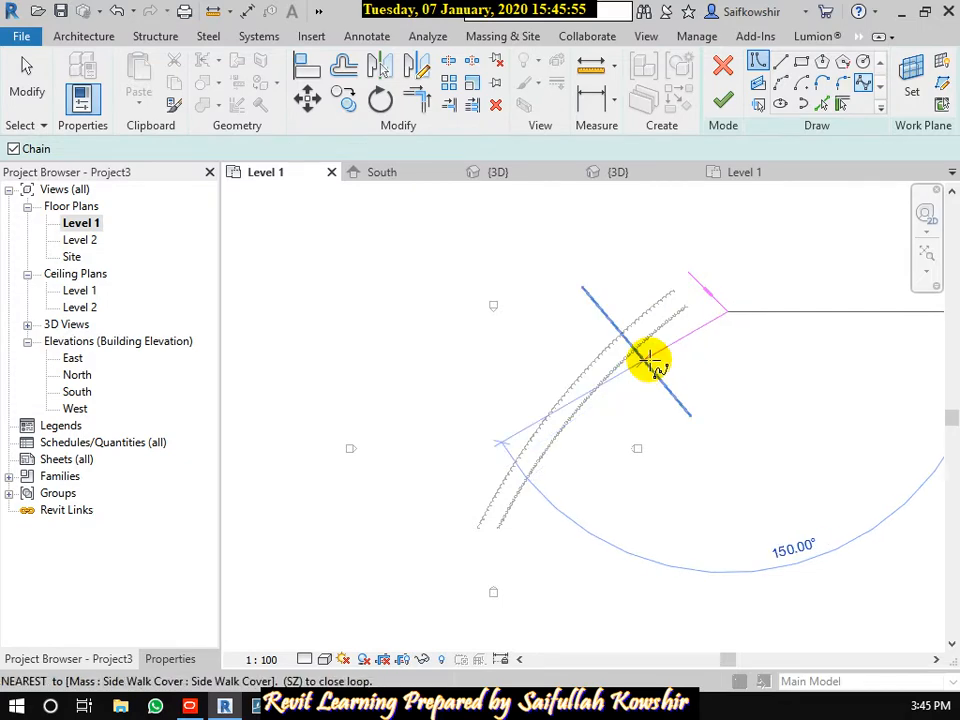
left_click(510, 561)
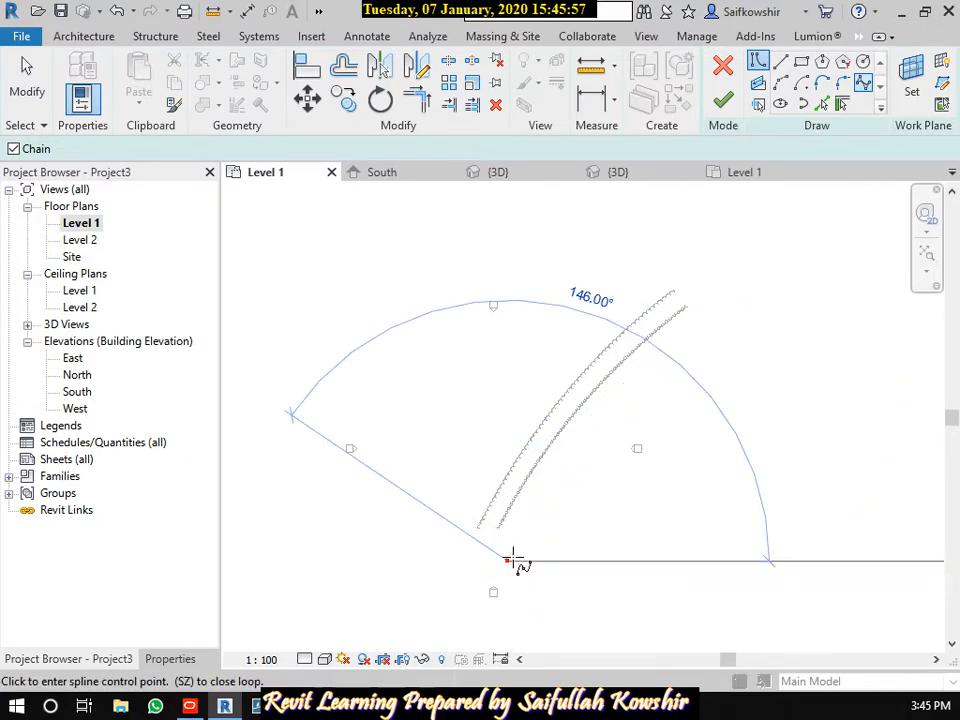
left_click(771, 72)
left_click(463, 561)
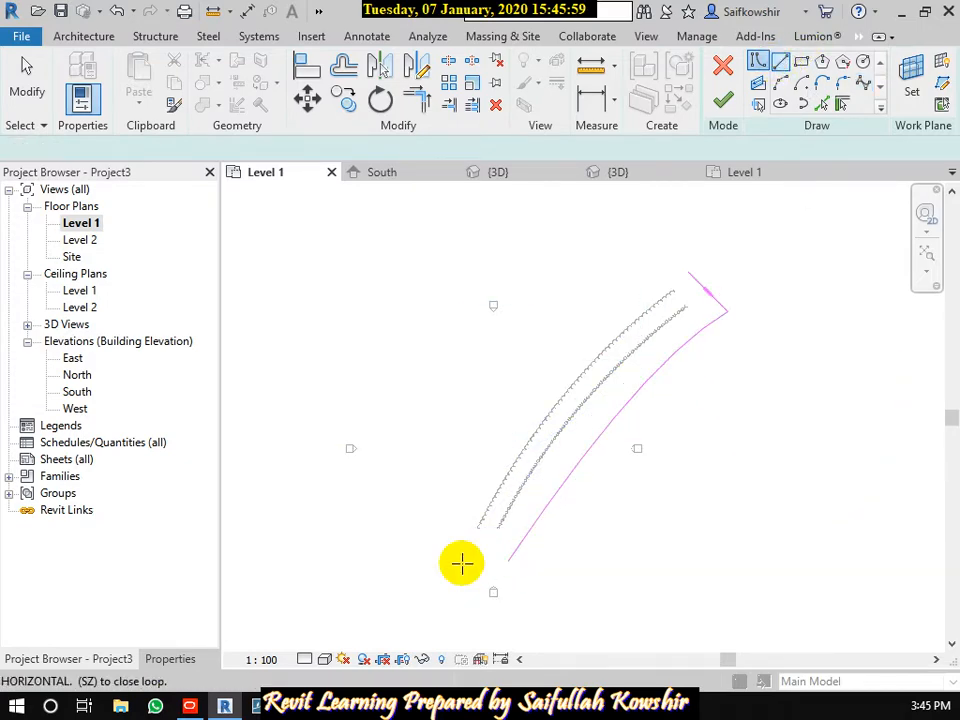
left_click(497, 557)
left_click(430, 533)
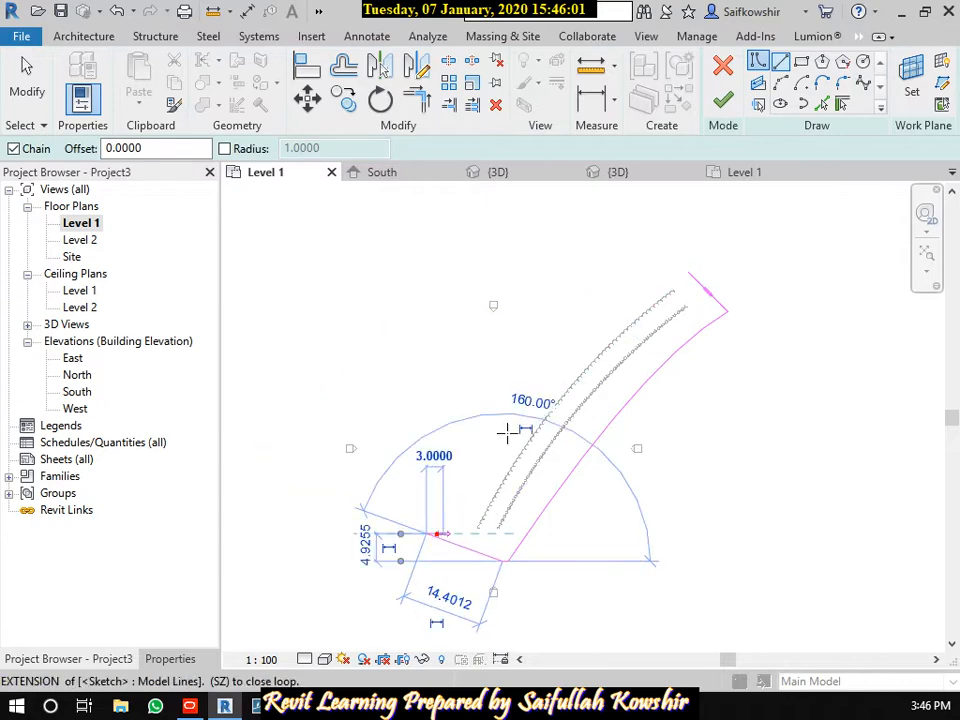
- Close the floor boundary with a spline along the vault's northwest side, then finish and deselect the floor
left_click(858, 86)
left_click(560, 370)
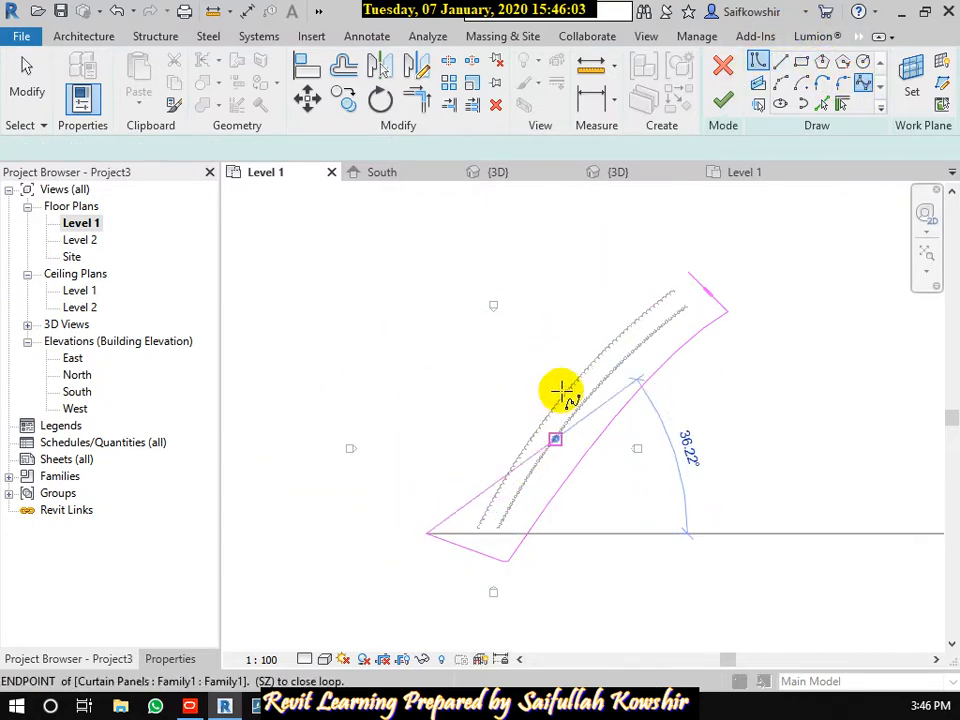
left_click(692, 267)
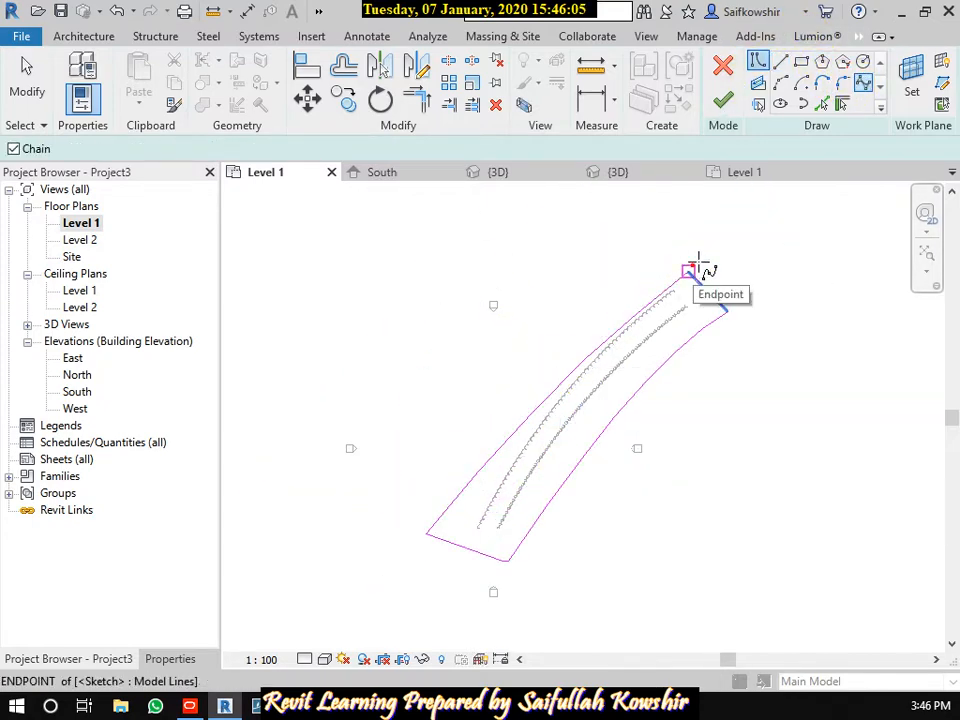
left_click(723, 103)
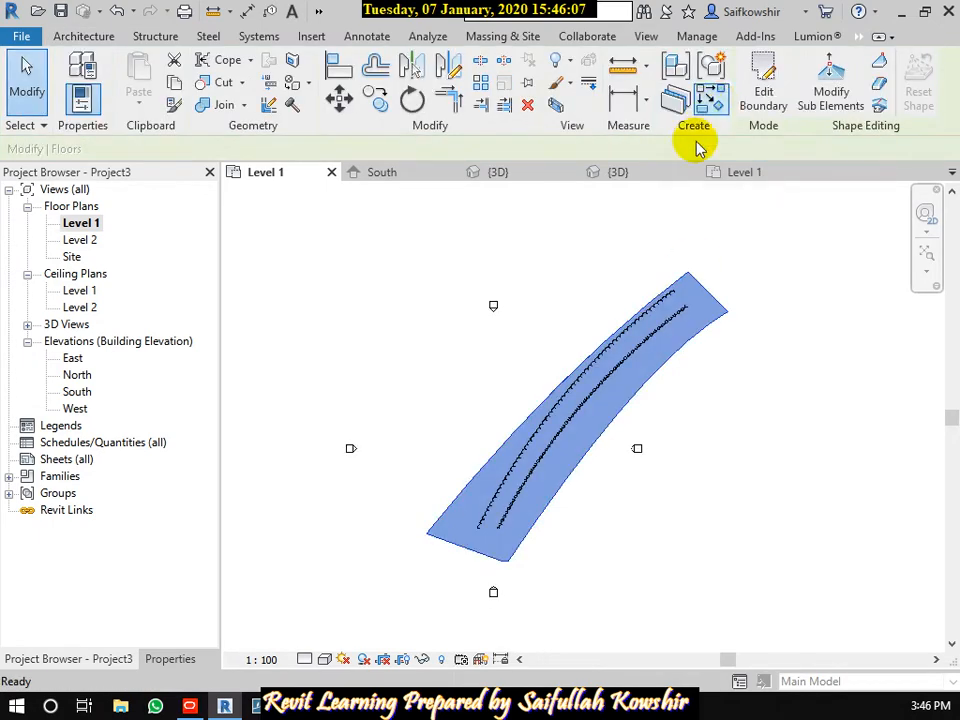
left_click(732, 421)
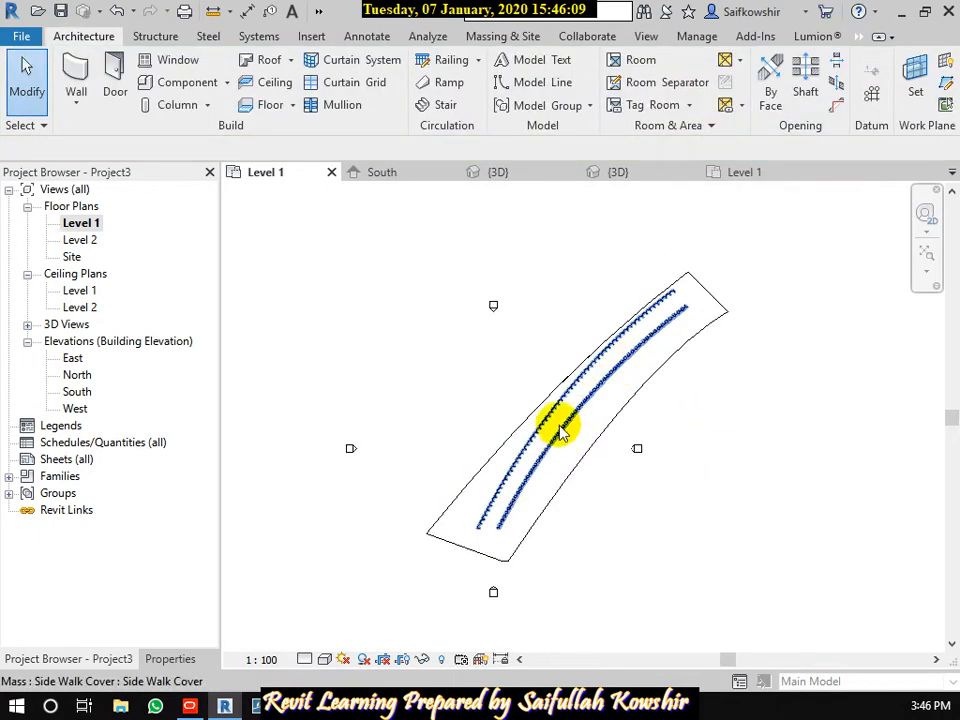
- Start a perspective camera view from Level 1 for looking along the inside of the vault
scroll(561, 425, "up", 4)
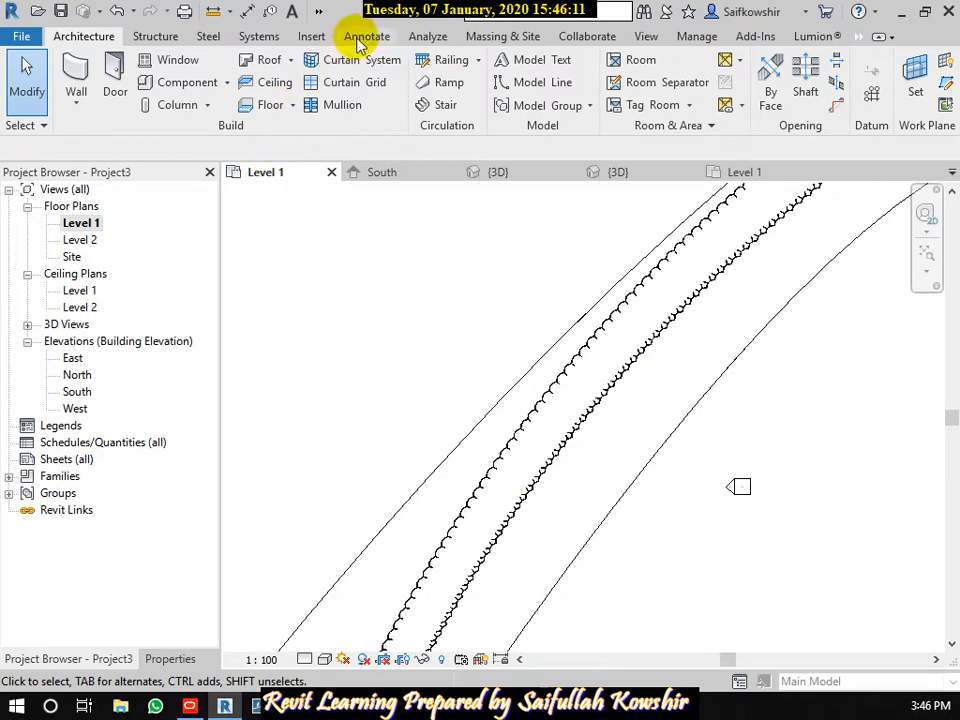
left_click(645, 37)
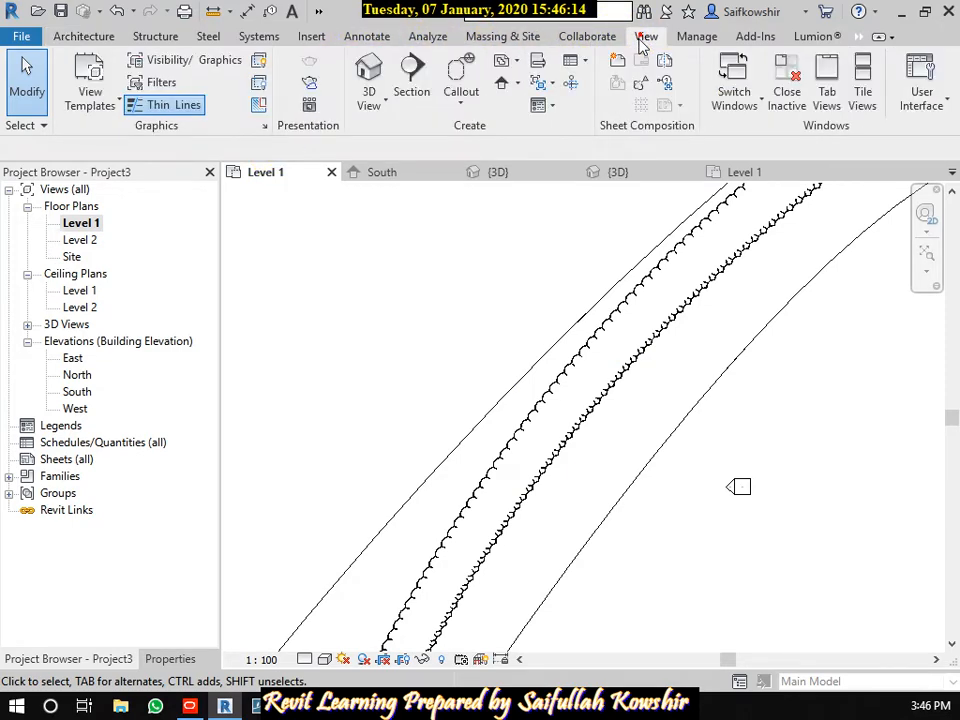
left_click(390, 110)
left_click(388, 174)
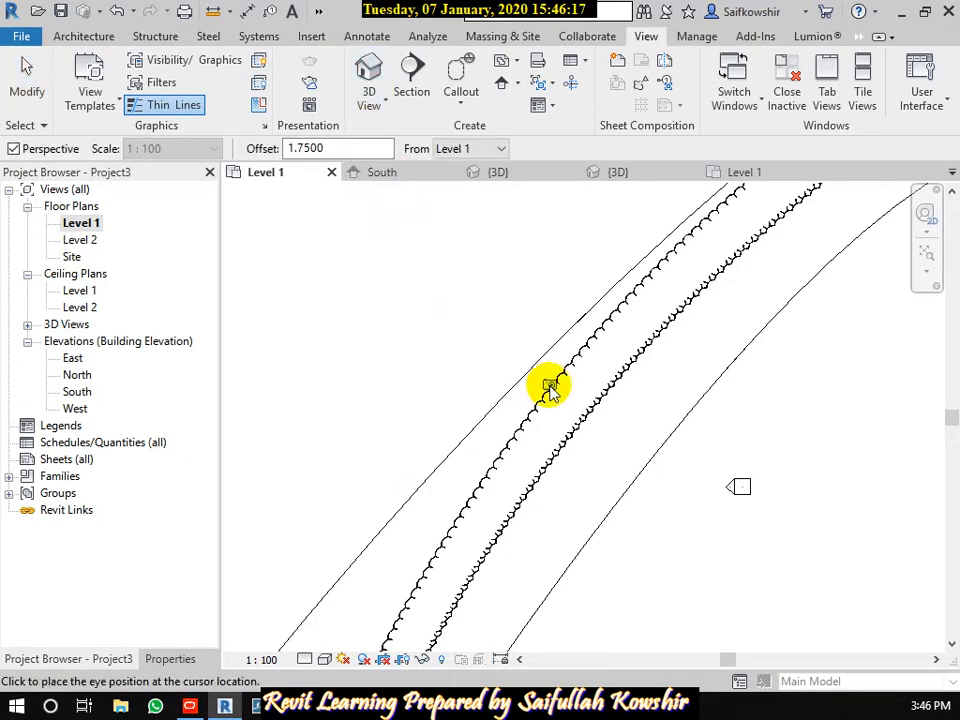
- Place a perspective camera looking along the side walk cover from the Level 1 plan and enlarge its crop region on all four sides
scroll(549, 390, "down", 2)
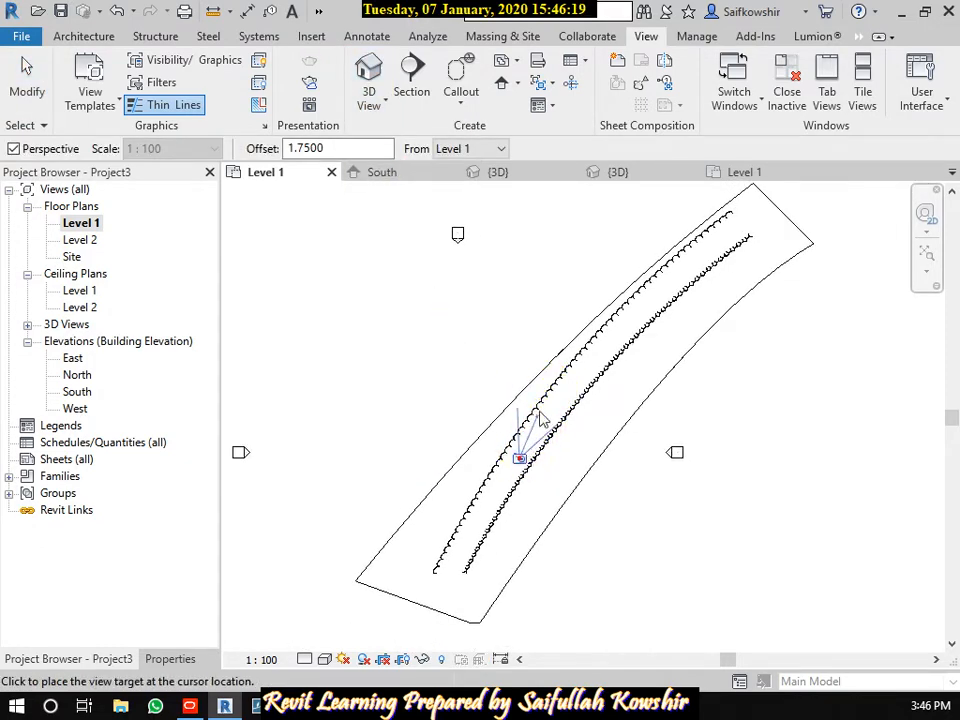
left_click(620, 330)
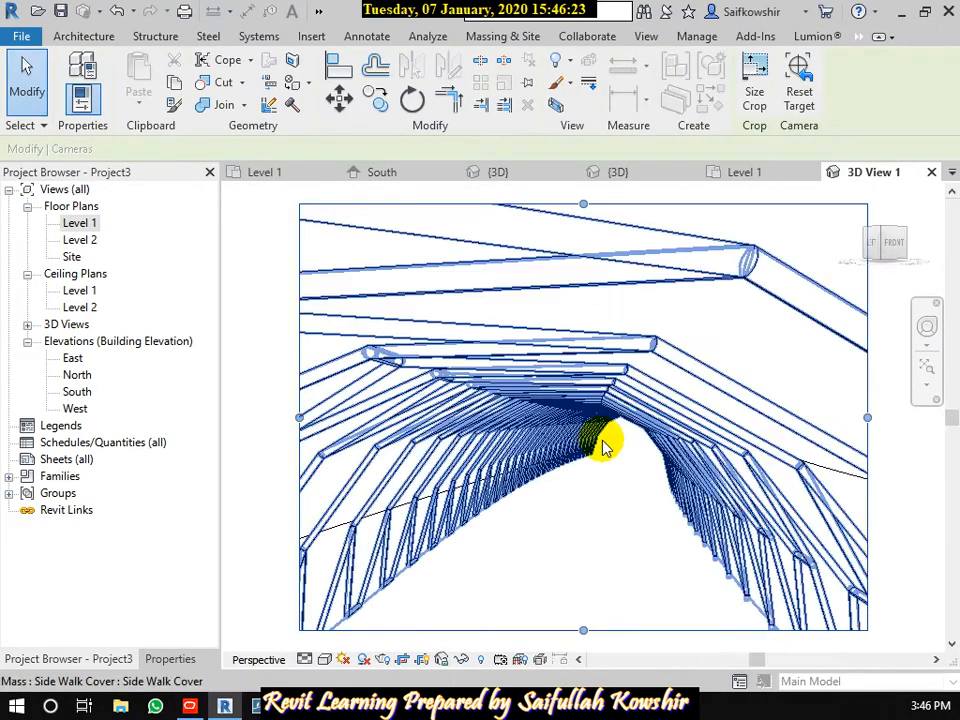
scroll(603, 448, "down", 3)
left_click_drag(593, 521, 585, 587)
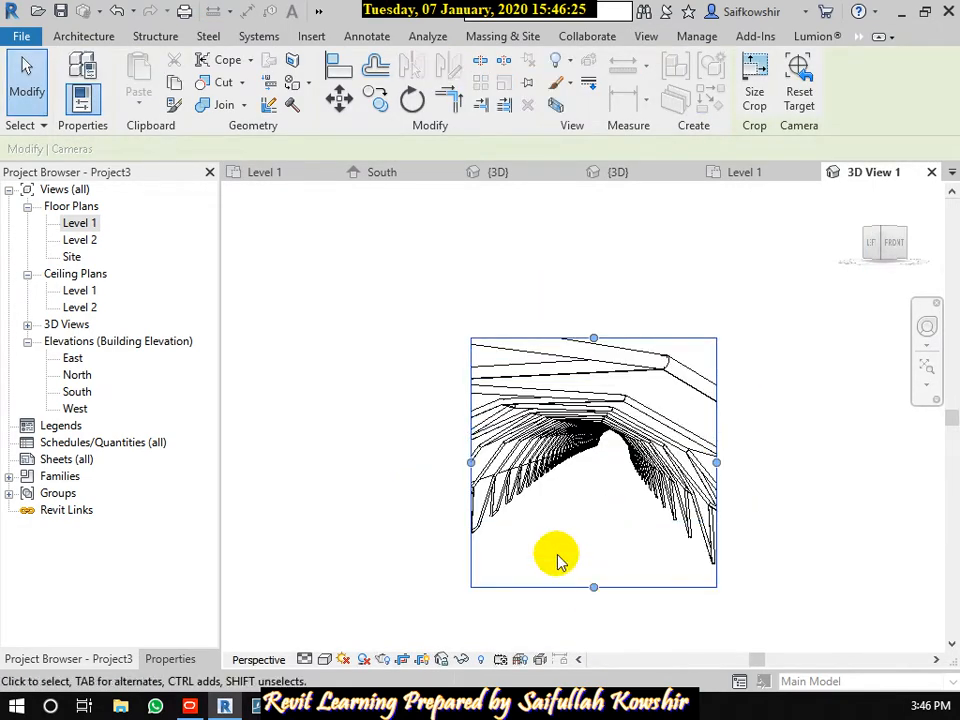
left_click_drag(471, 462, 391, 462)
left_click_drag(716, 463, 806, 463)
left_click_drag(600, 337, 592, 271)
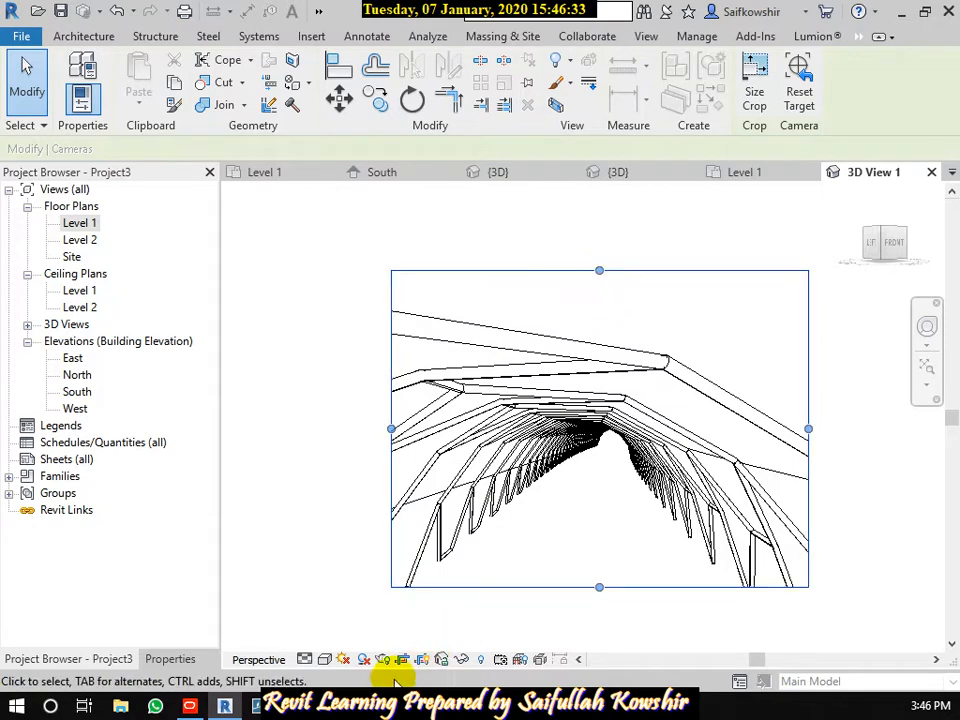
- Set the camera view to the Realistic visual style with Fine detail level
left_click(325, 659)
left_click(345, 638)
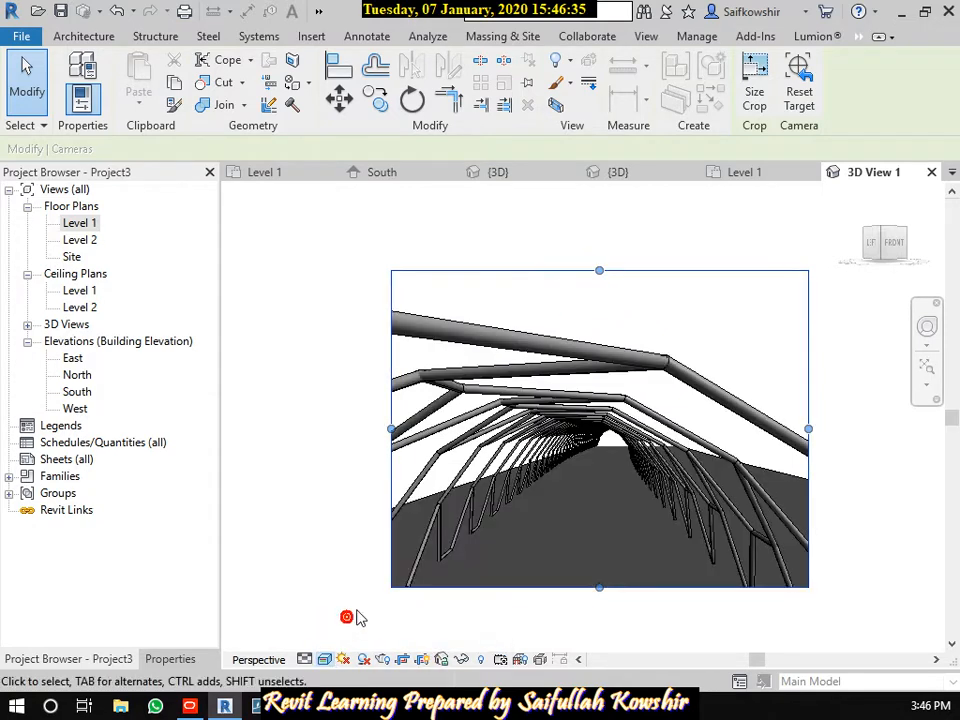
left_click(306, 659)
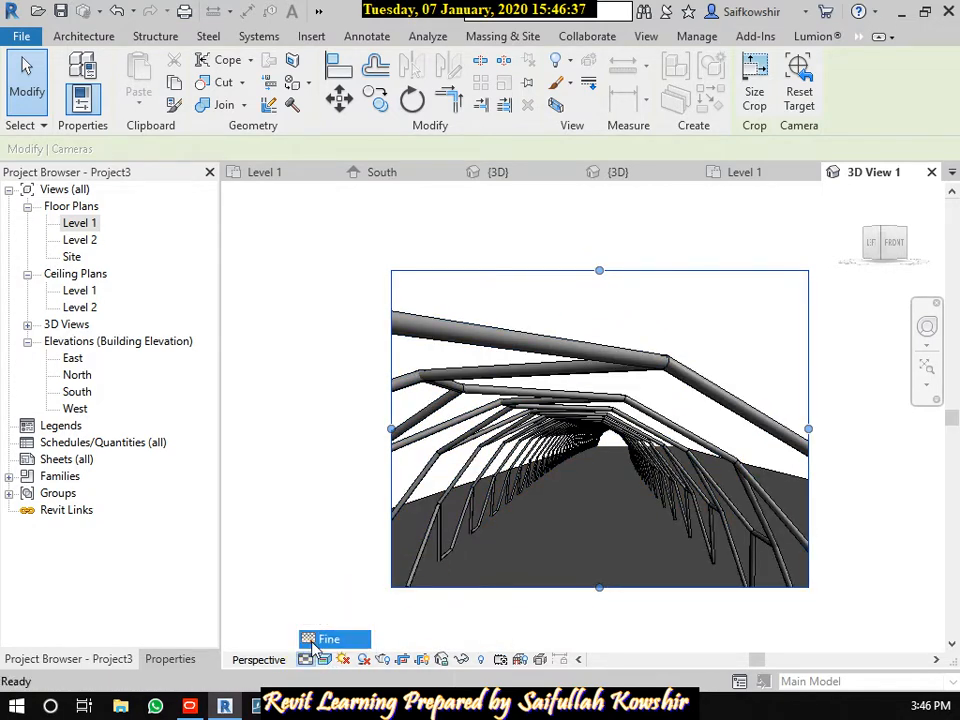
left_click(318, 640)
scroll(590, 530, "up", 3)
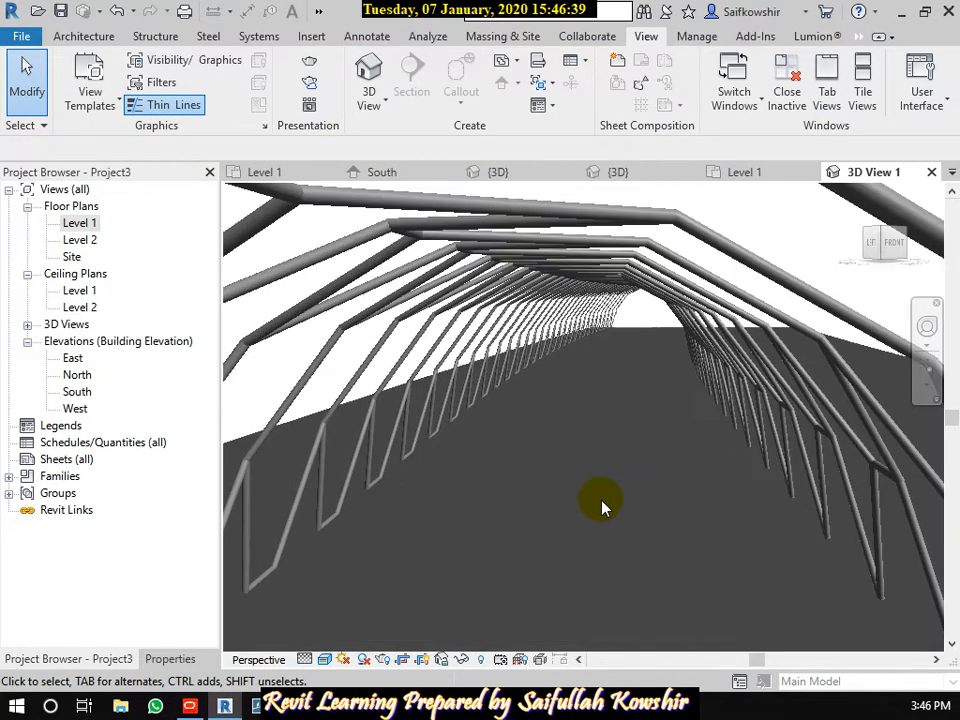
- Give the project's default {3D} view the Realistic visual style and Fine detail level
left_click(505, 172)
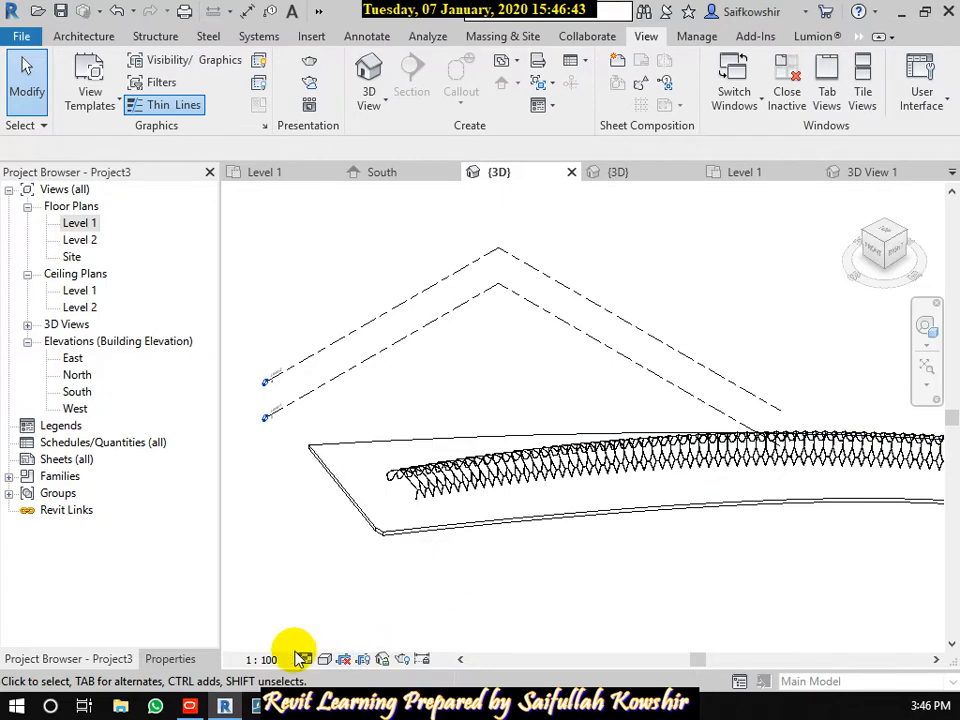
left_click(326, 660)
left_click(335, 619)
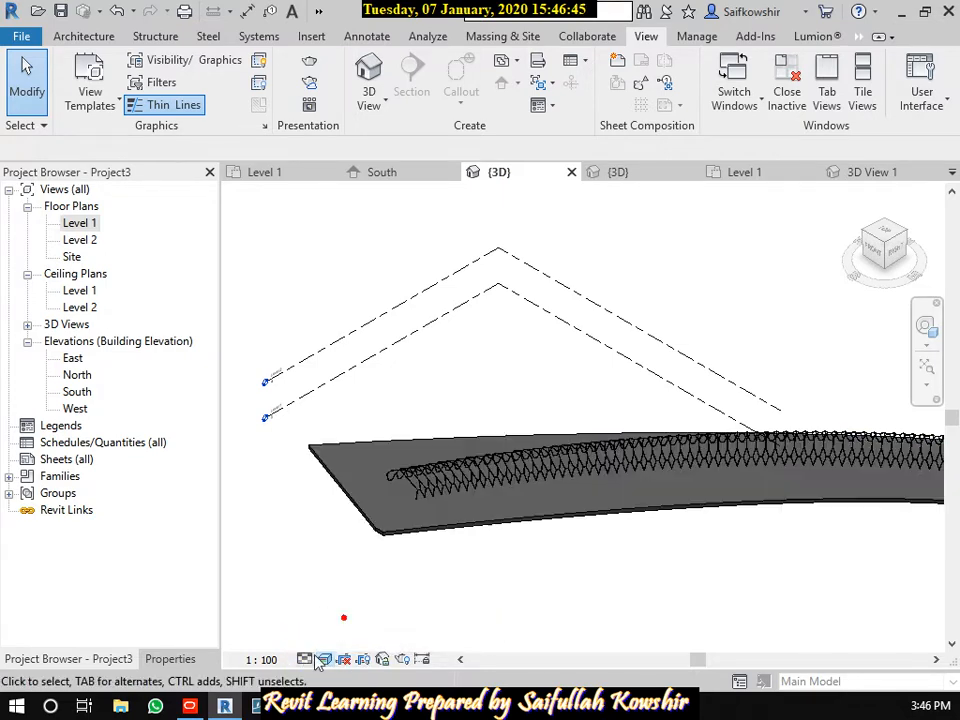
left_click(306, 660)
left_click(318, 637)
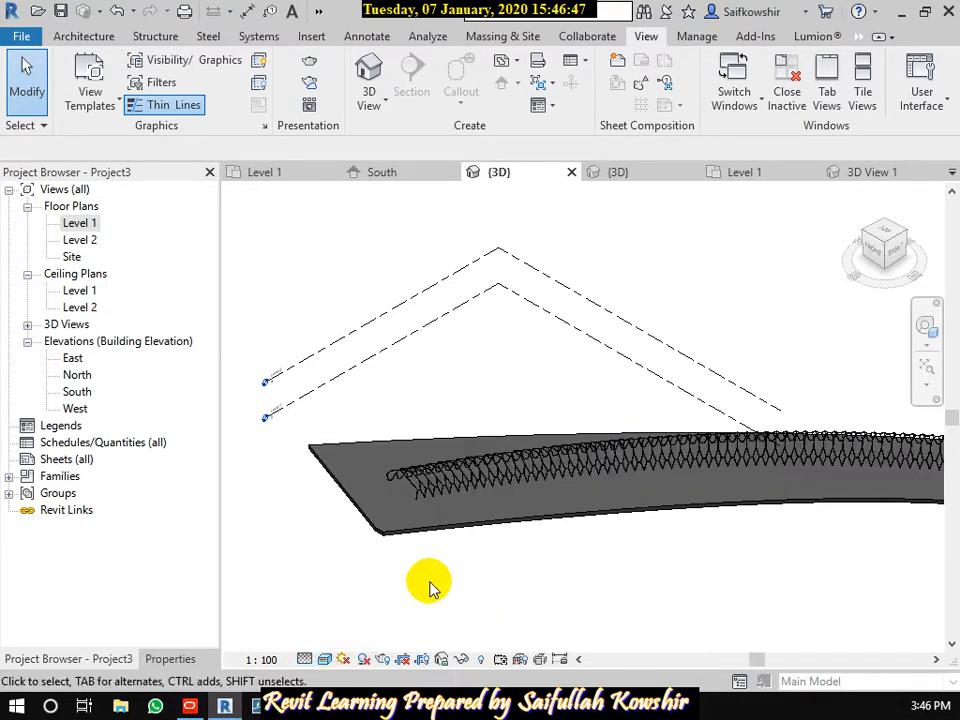
- Paint the top face of the generic floor with the Brick, Common material
key("p")
key("t")
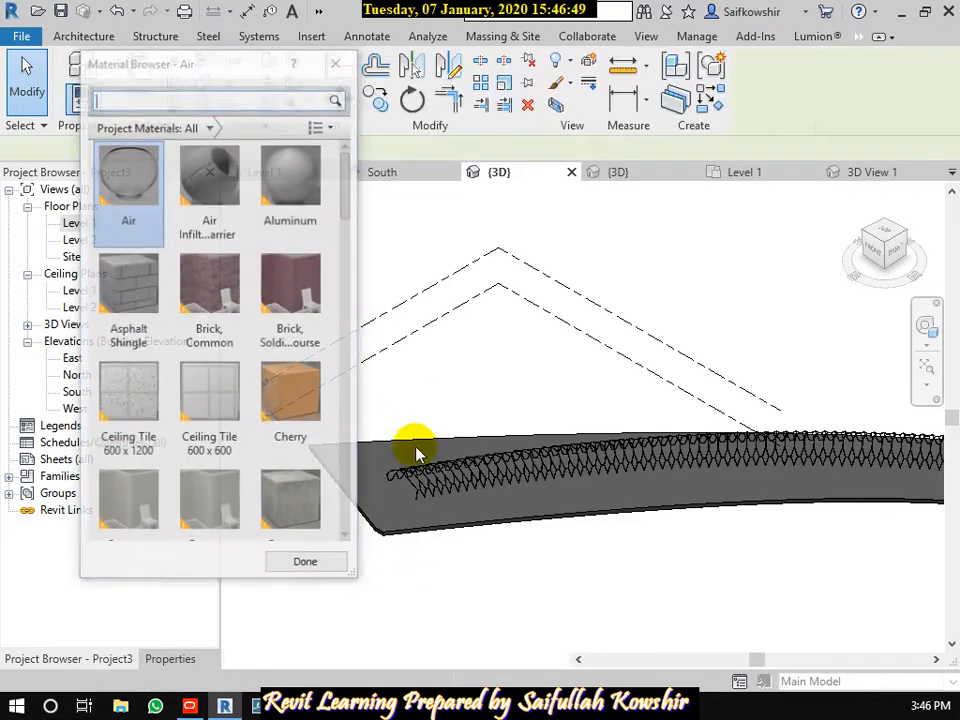
left_click(217, 293)
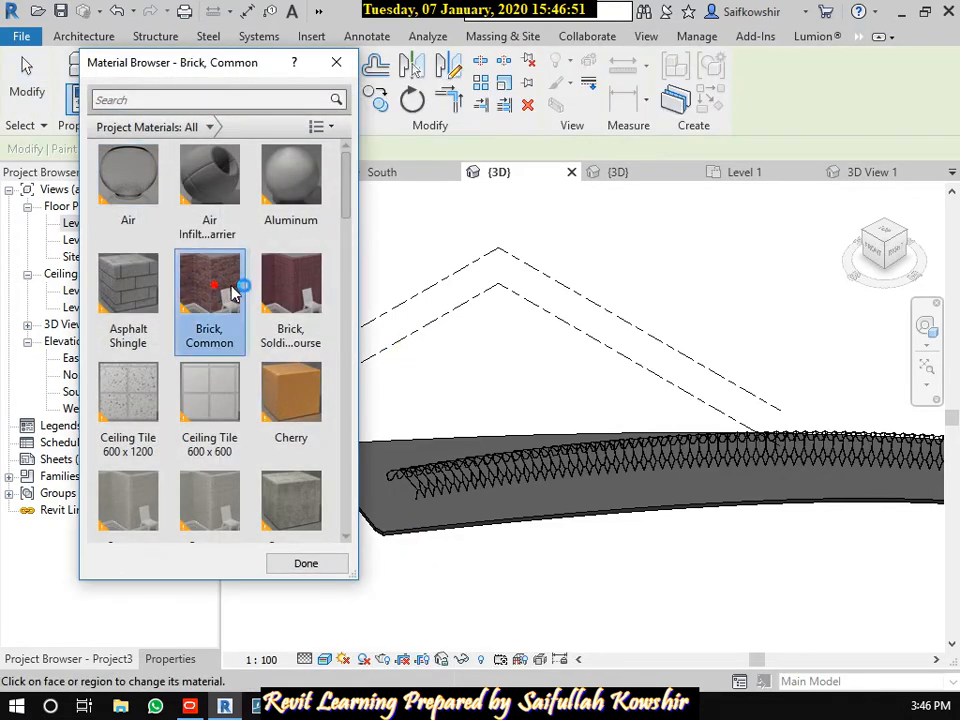
left_click(405, 523)
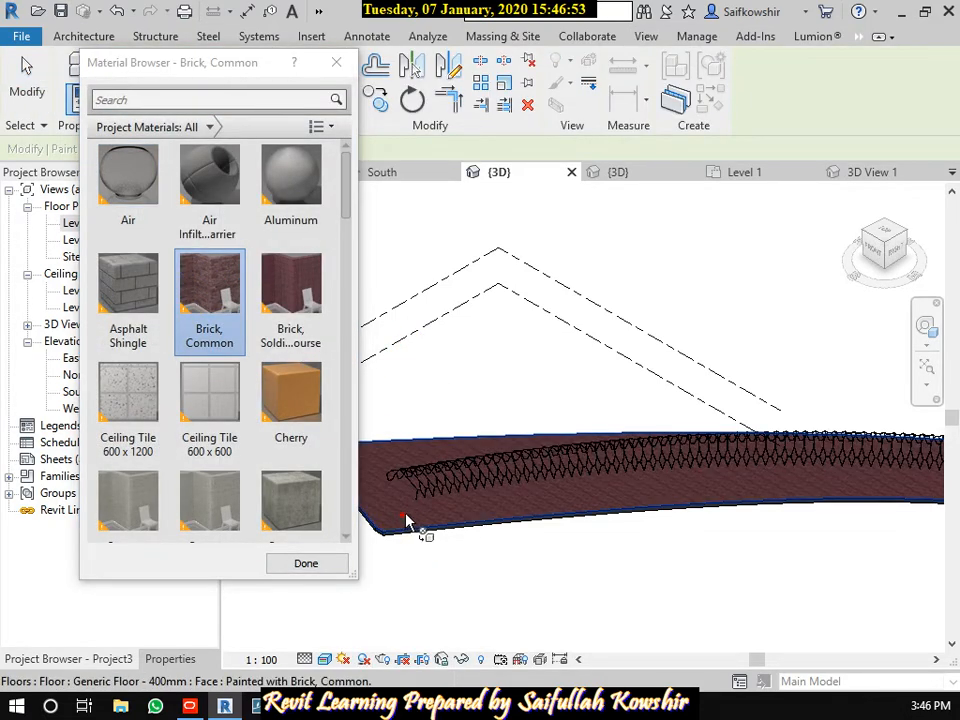
- Paint the floor's top face with the Plywood, Sheathing material and finish painting
scroll(285, 381, "down", 10)
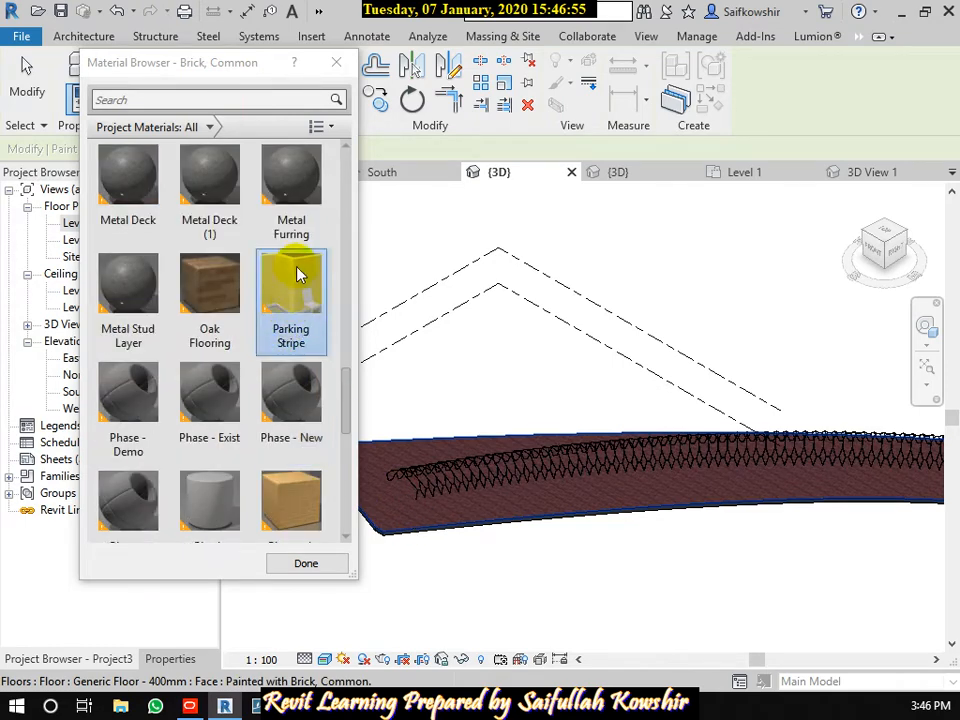
left_click(296, 275)
scroll(291, 500, "down", 1)
left_click(291, 506)
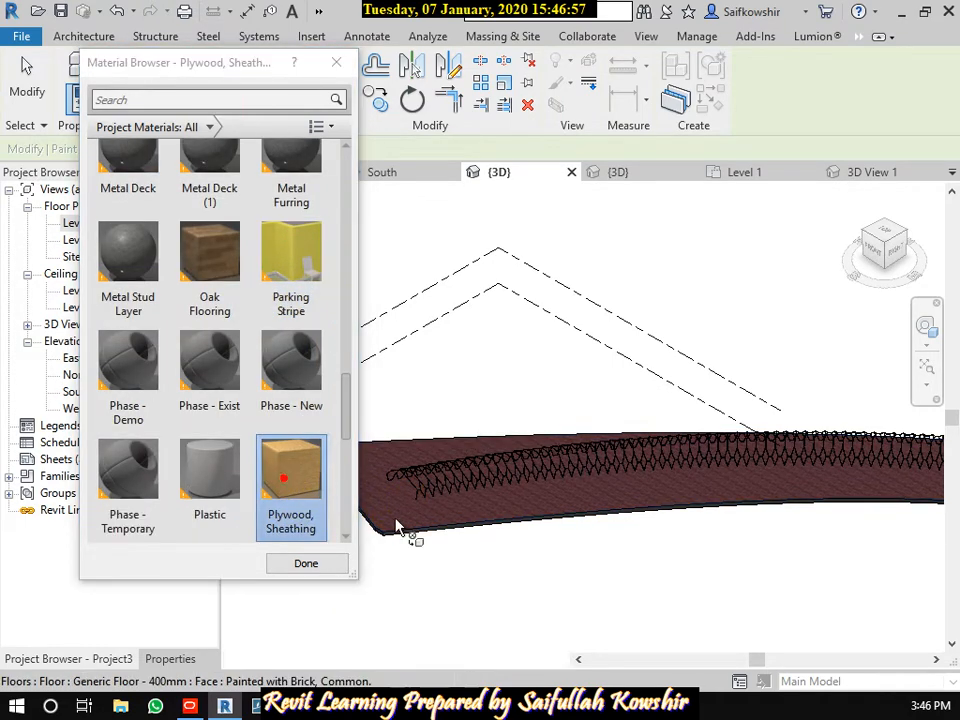
left_click(405, 524)
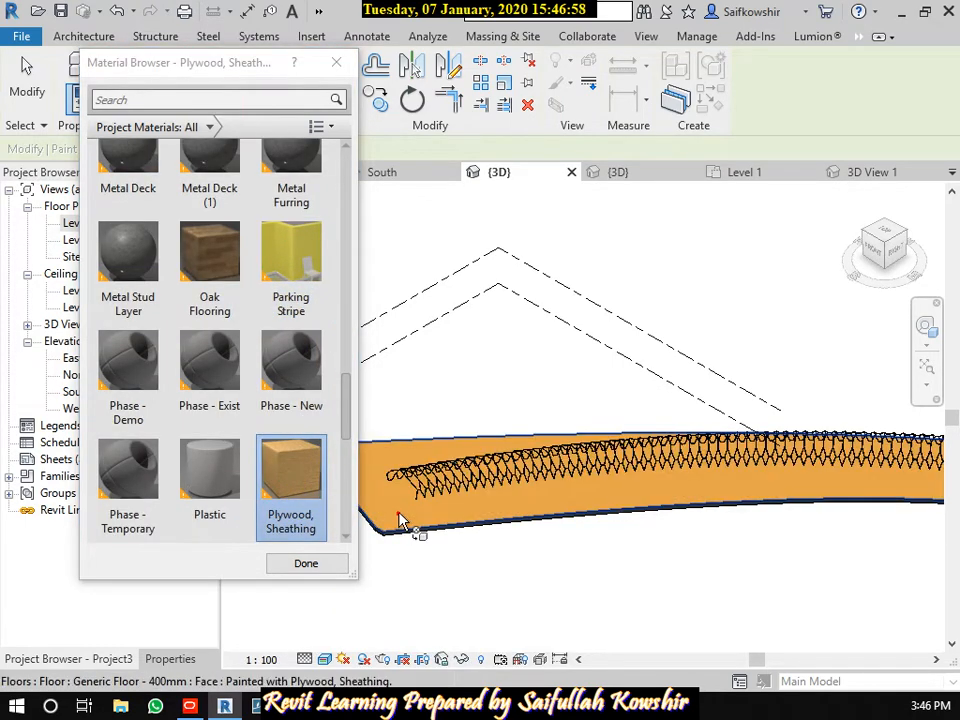
left_click(337, 62)
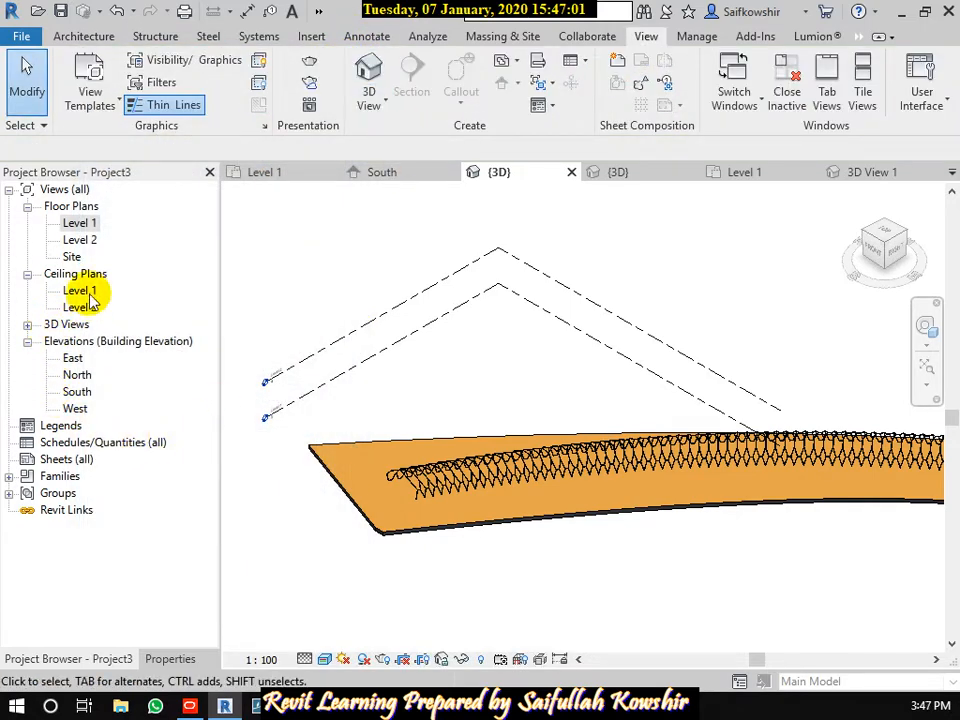
- Open 3D View 1 and examine the painted floor and the tube frame through the camera
left_click(28, 325)
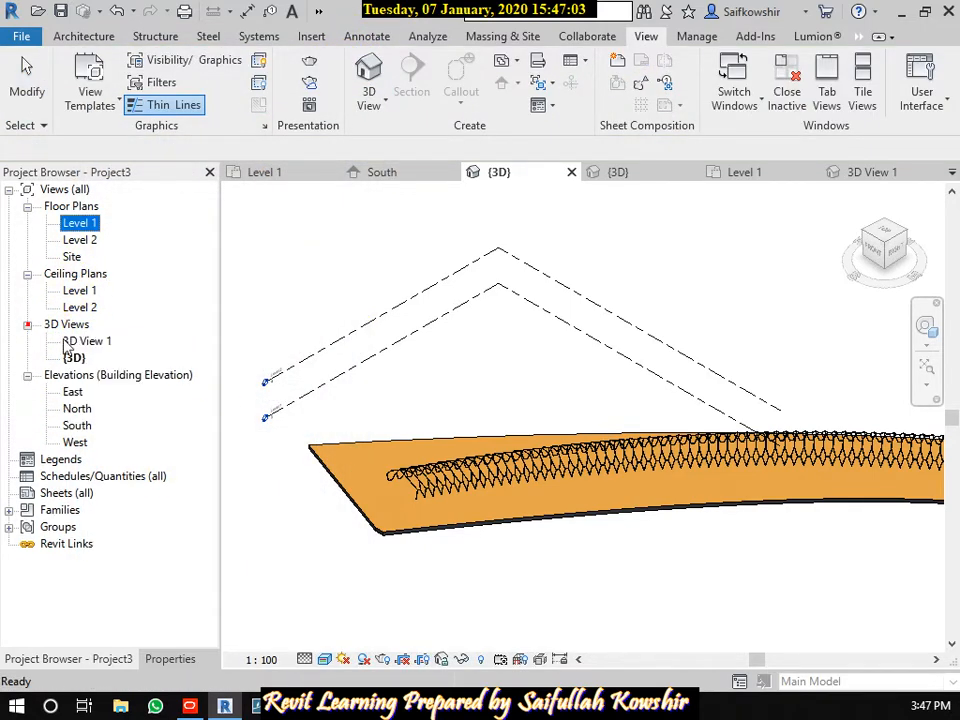
double_click(75, 341)
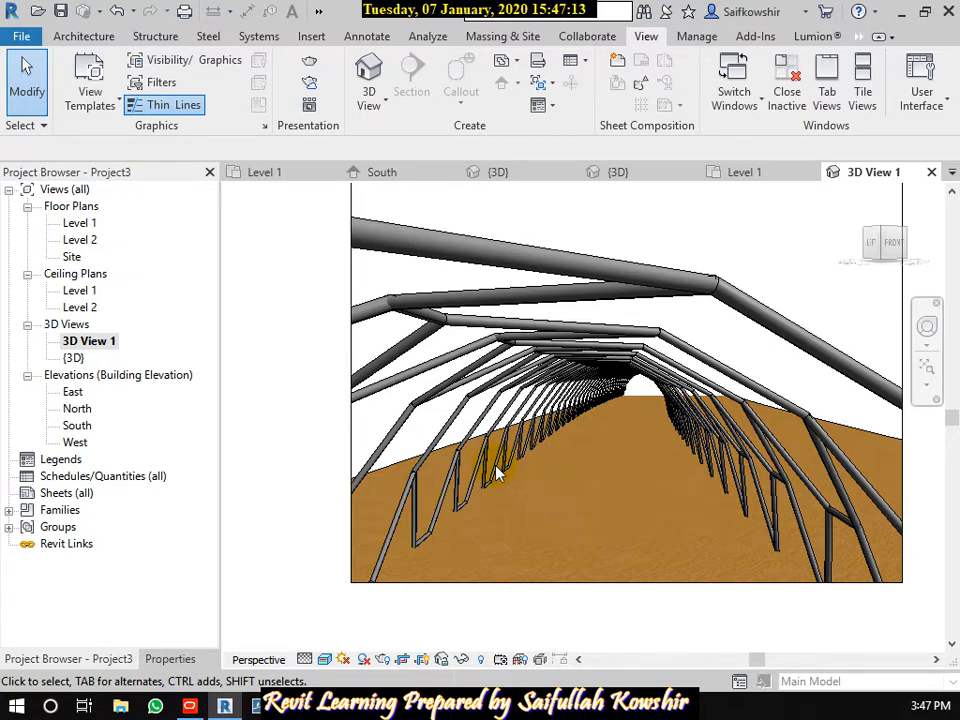
scroll(497, 467, "up", 5)
scroll(745, 408, "down", 2)
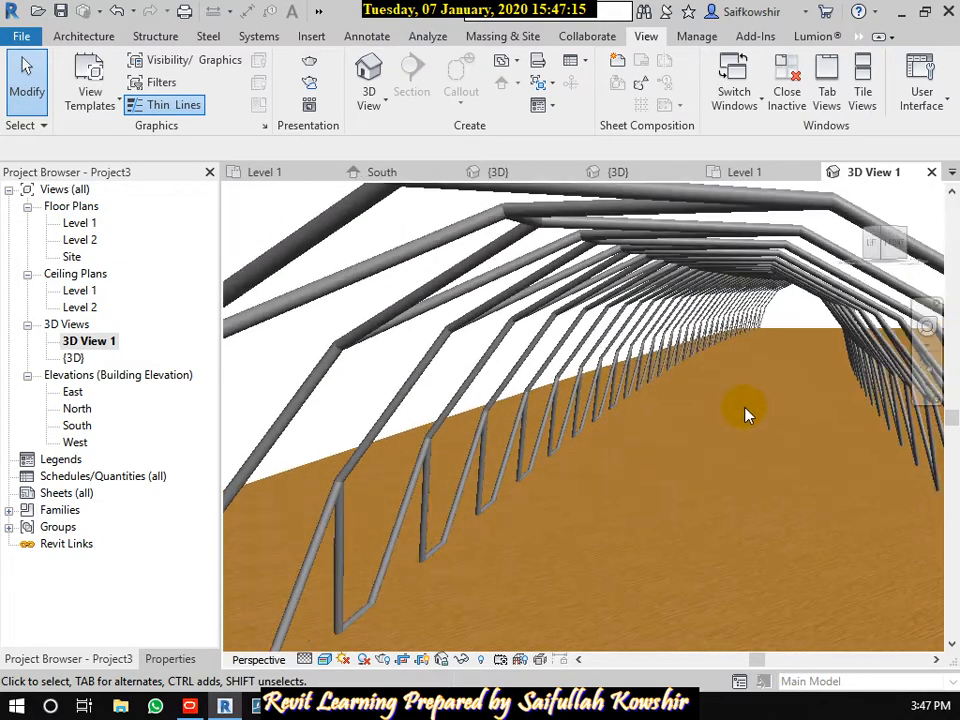
scroll(671, 493, "down", 2)
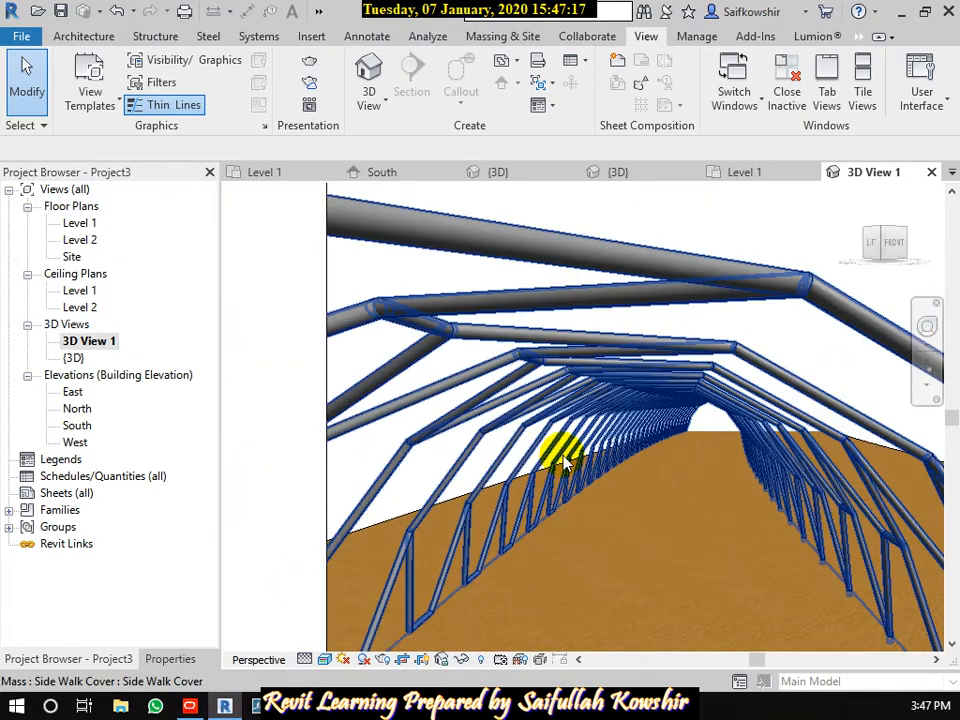
scroll(605, 456, "down", 3)
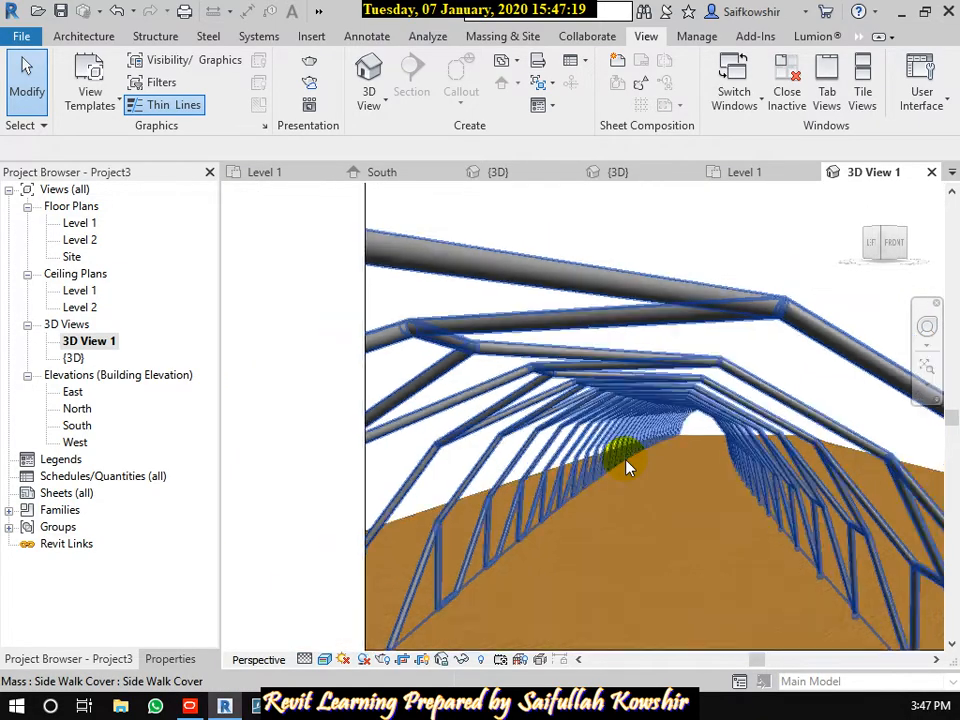
- Open the Side Walk Cover mass for in-place editing from the project's {3D} view
left_click(500, 174)
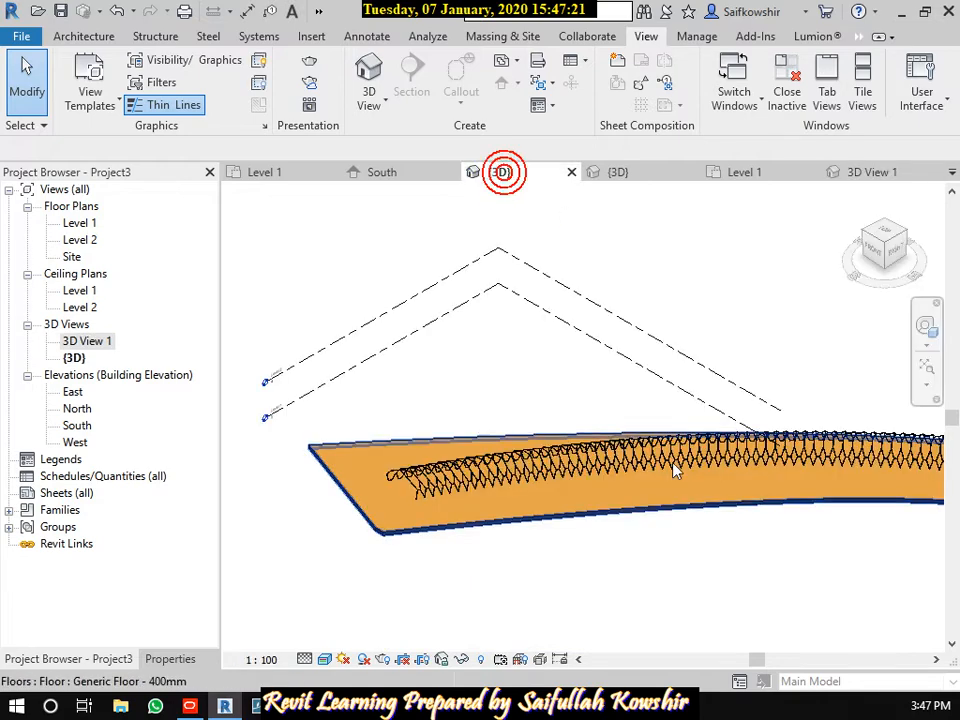
left_click(622, 460)
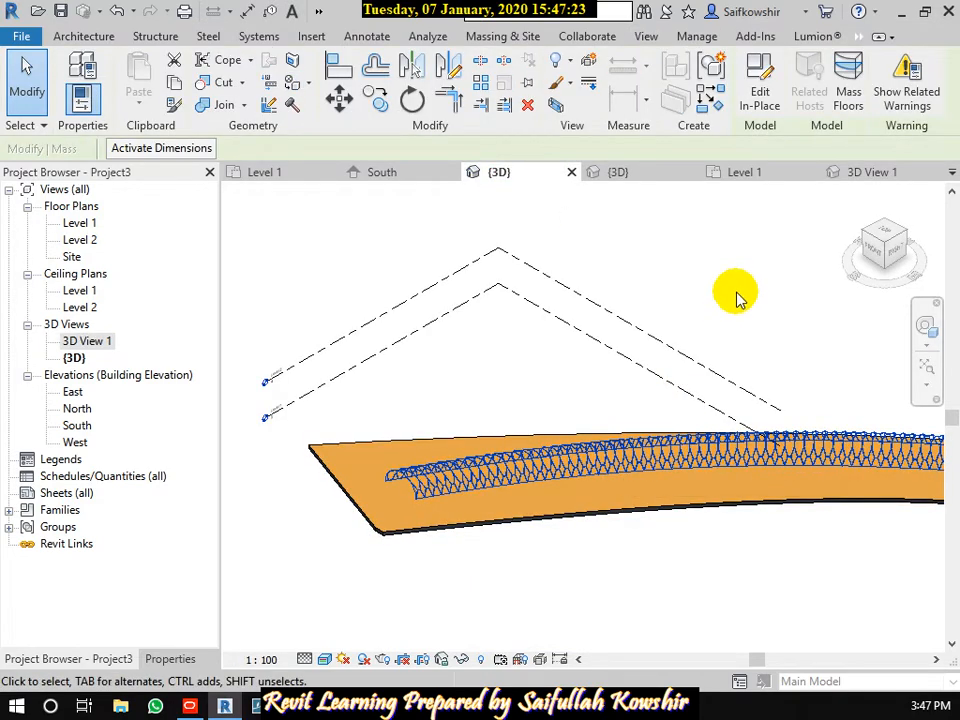
left_click(760, 100)
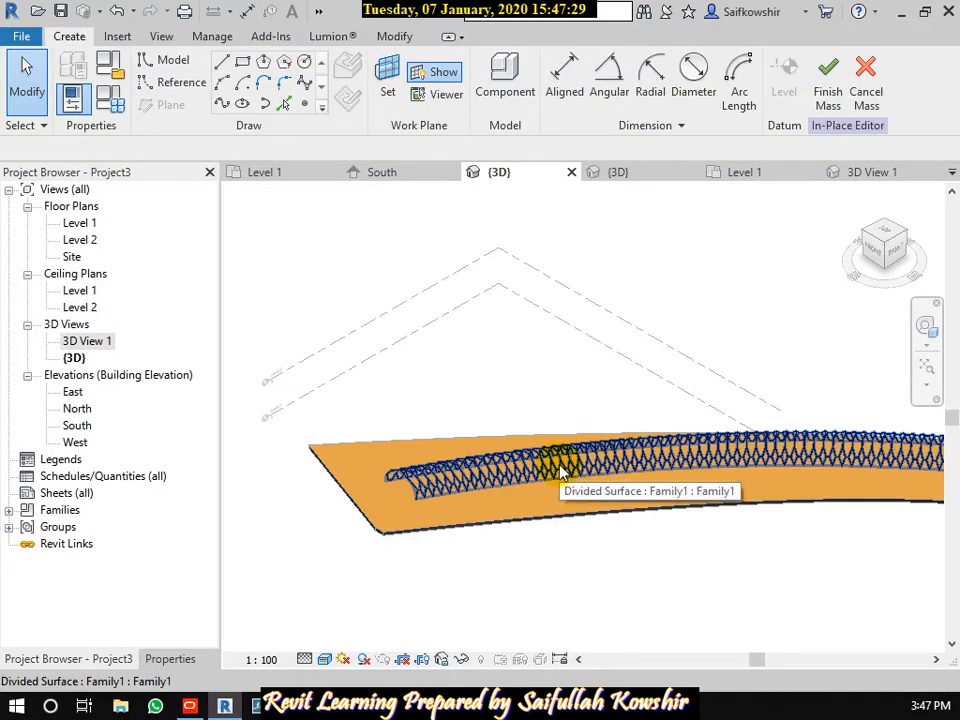
left_click(863, 175)
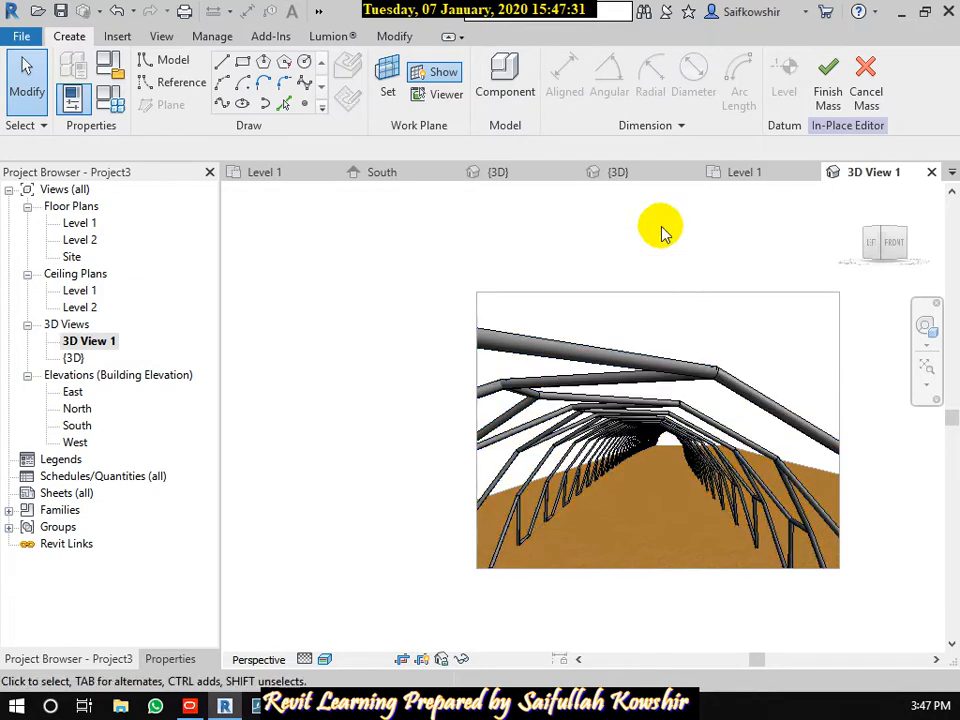
left_click(750, 175)
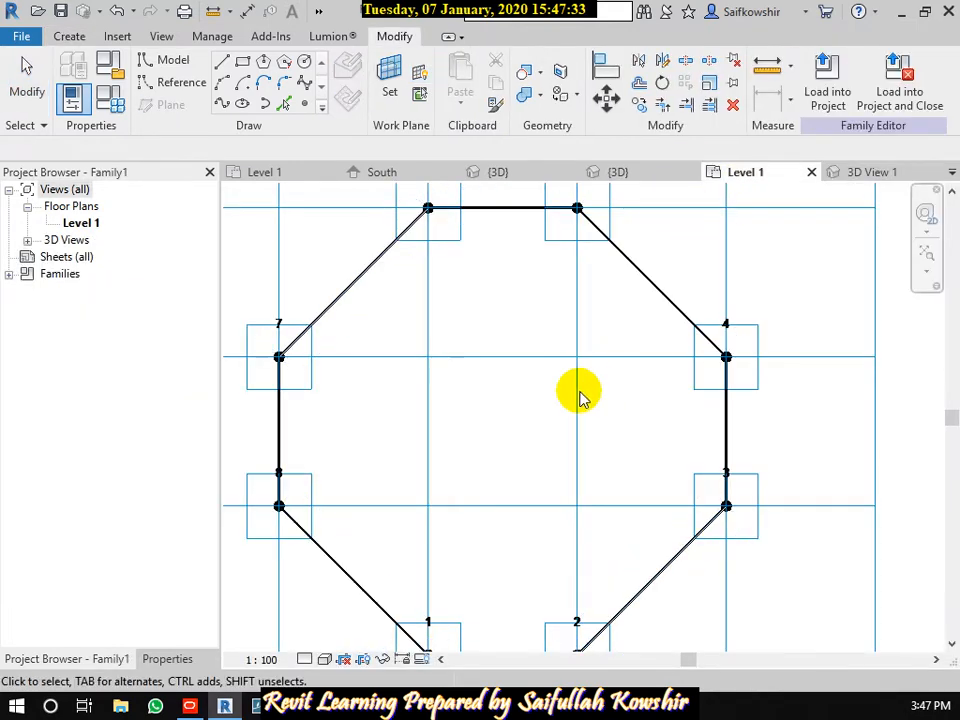
scroll(585, 390, "down", 3)
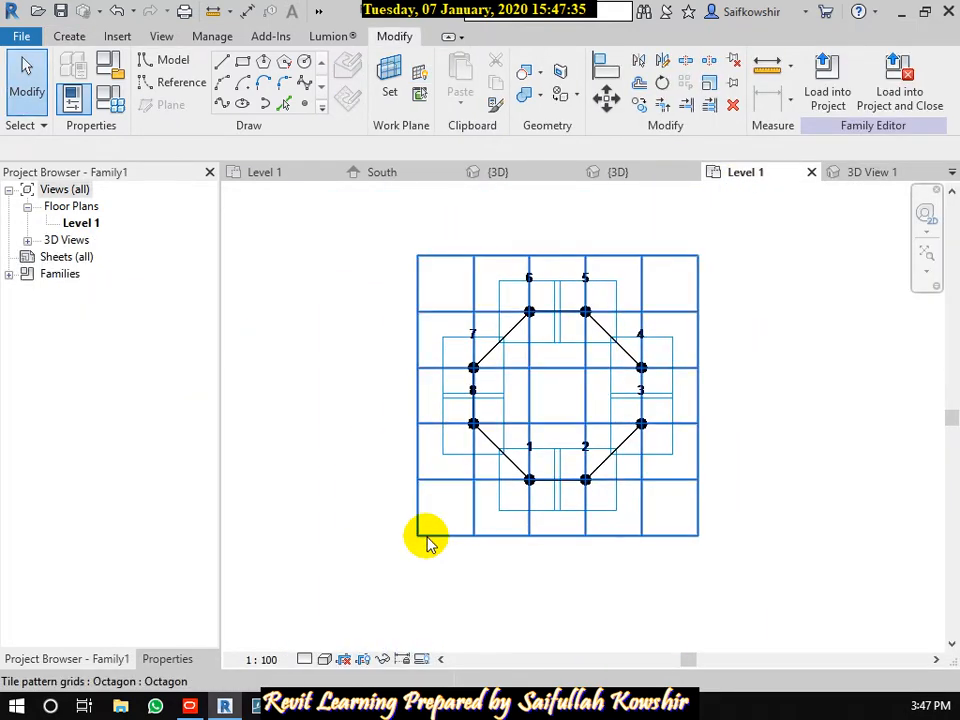
- In the 3D view of the Family1 pattern family, change the tile pattern grid type from Octagon to Triangle (bent)
left_click(620, 173)
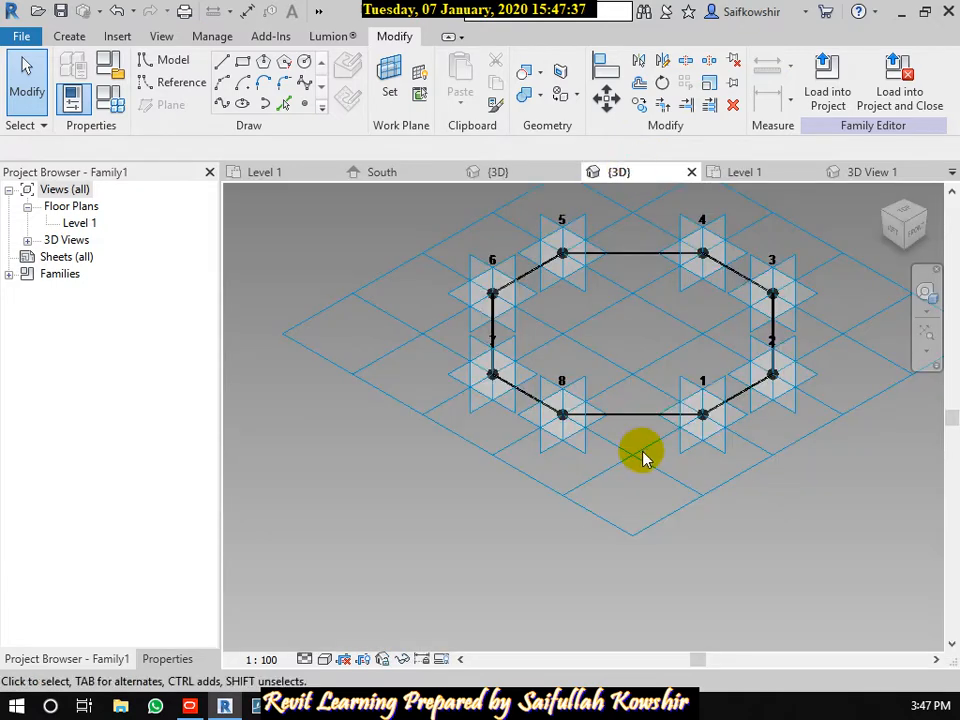
left_click(598, 520)
scroll(647, 336, "down", 4)
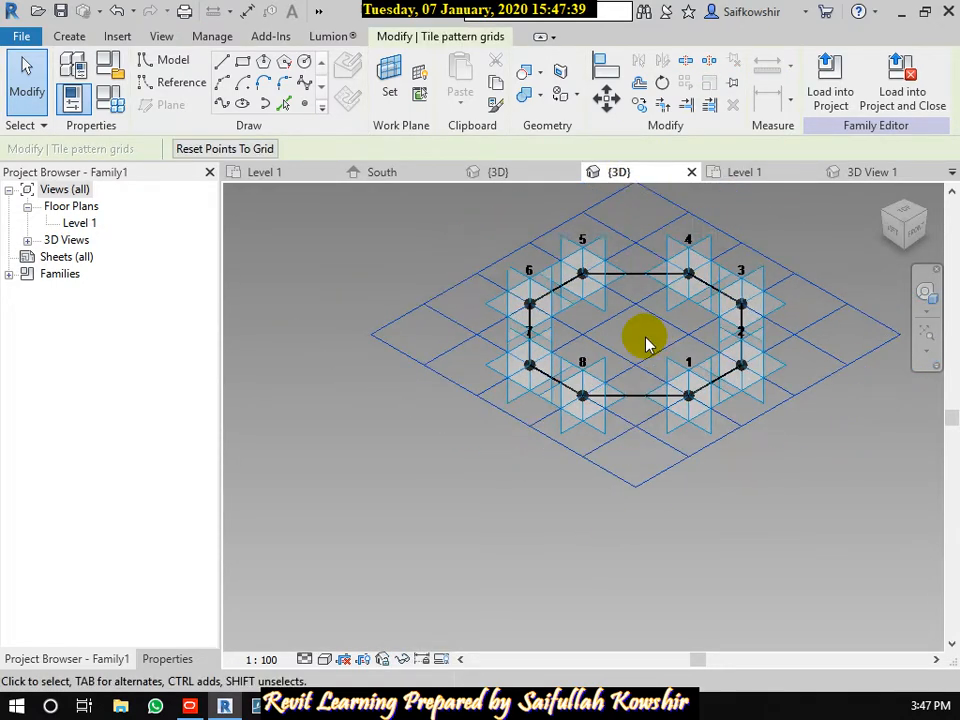
left_click(172, 659)
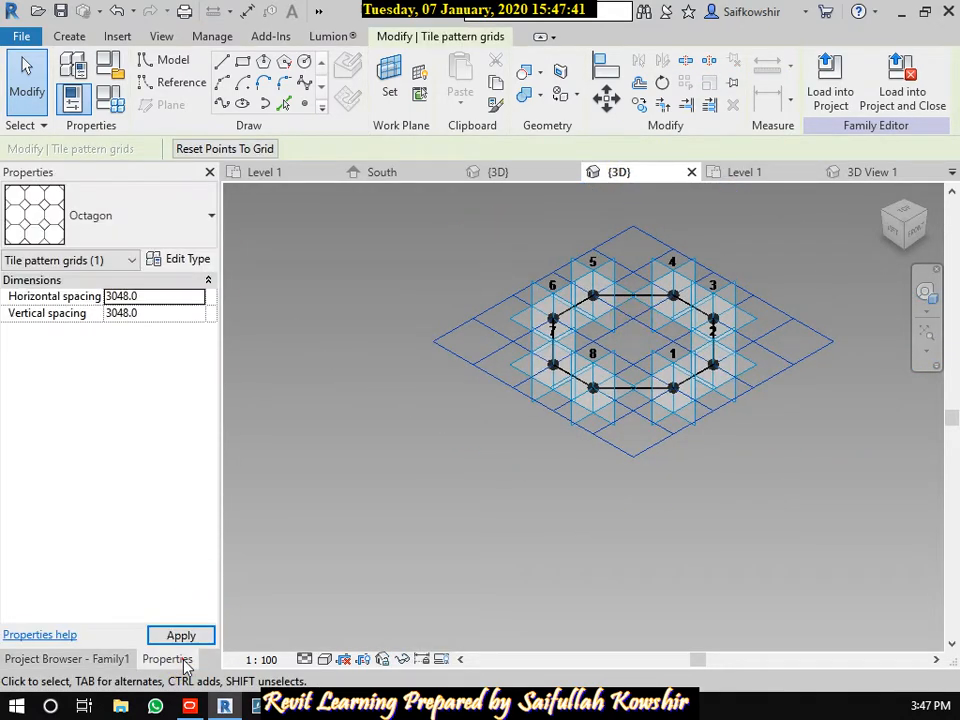
left_click(160, 230)
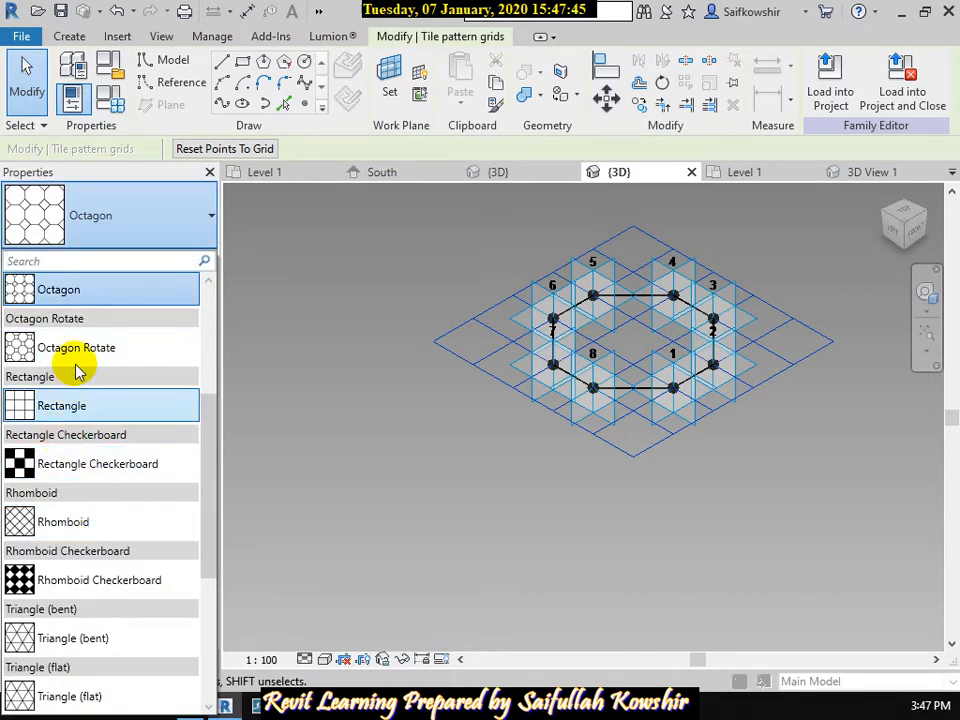
scroll(92, 455, "down", 1)
scroll(92, 455, "down", 1)
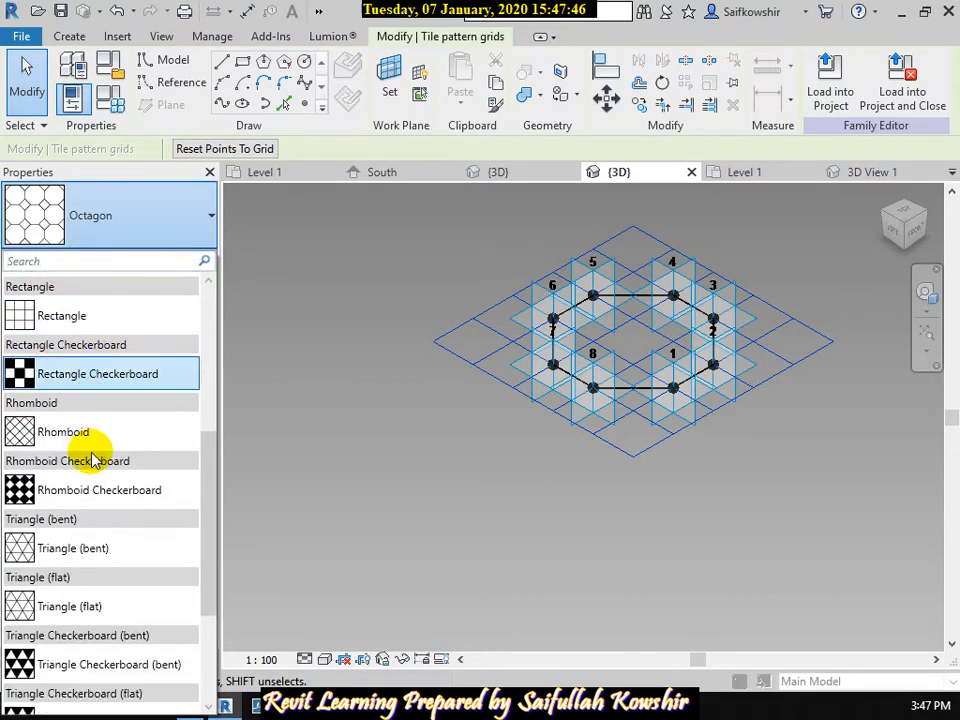
left_click(100, 550)
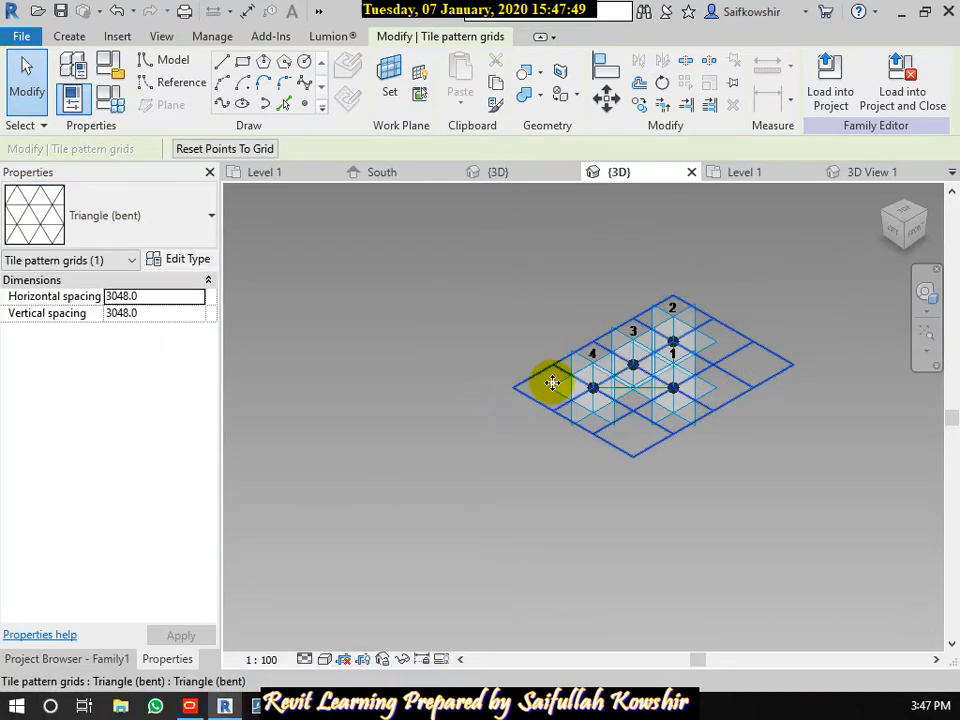
scroll(672, 376, "up", 3)
scroll(670, 330, "up", 2)
scroll(666, 275, "up", 3)
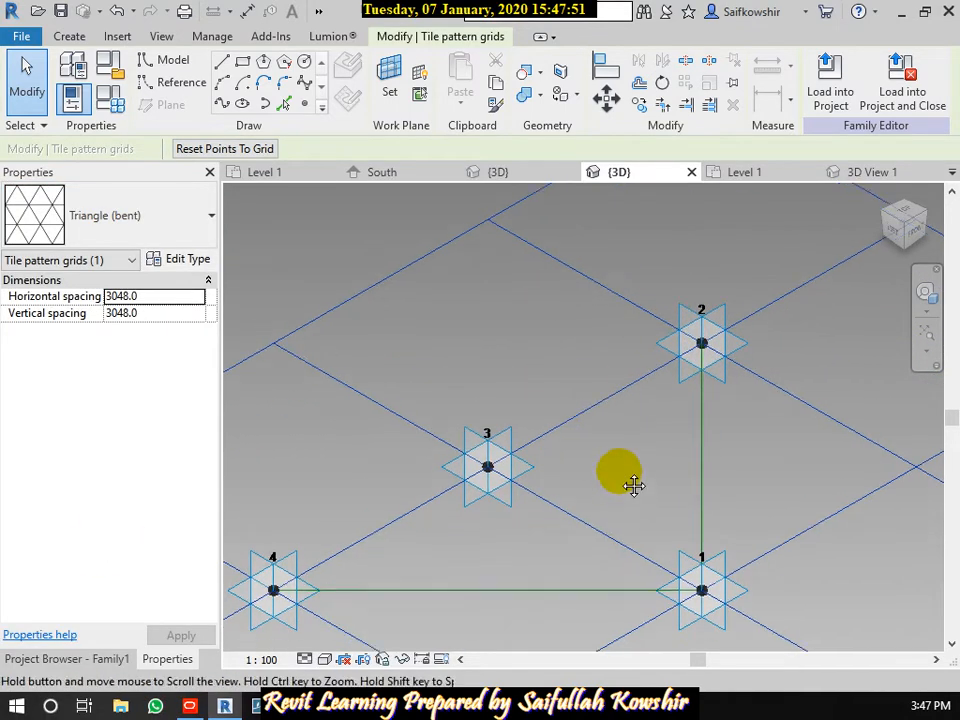
- Draw a model-line circle of about 300 mm radius centred on the reference line between points 1 and 2
middle_click_drag(634, 486, 642, 343)
left_click(580, 483)
middle_click_drag(628, 287, 681, 321)
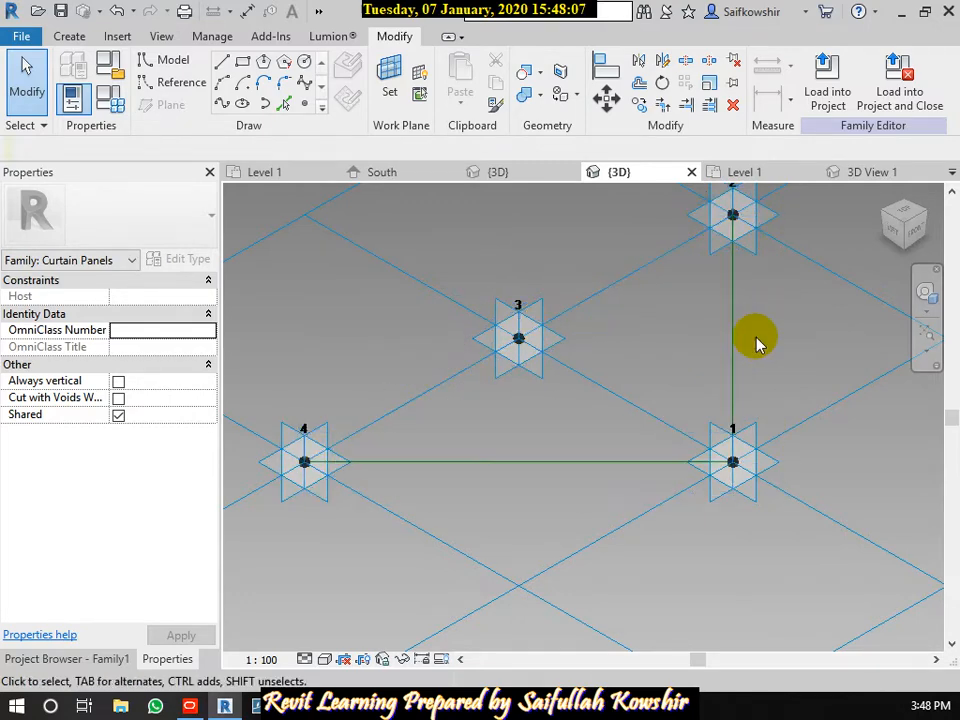
left_click(165, 60)
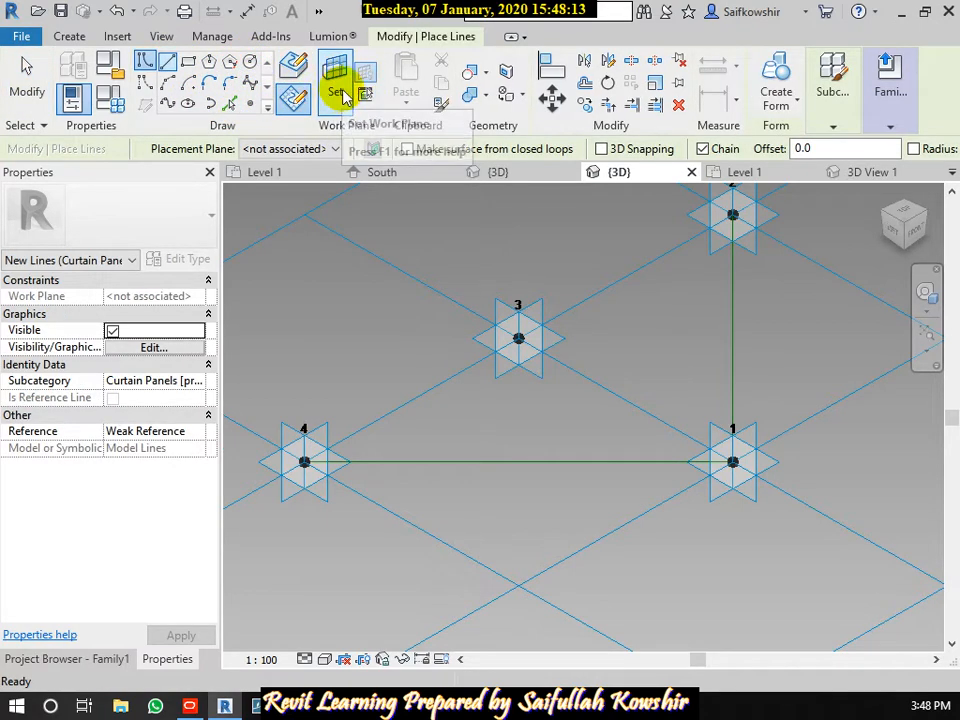
middle_click_drag(733, 214, 697, 290)
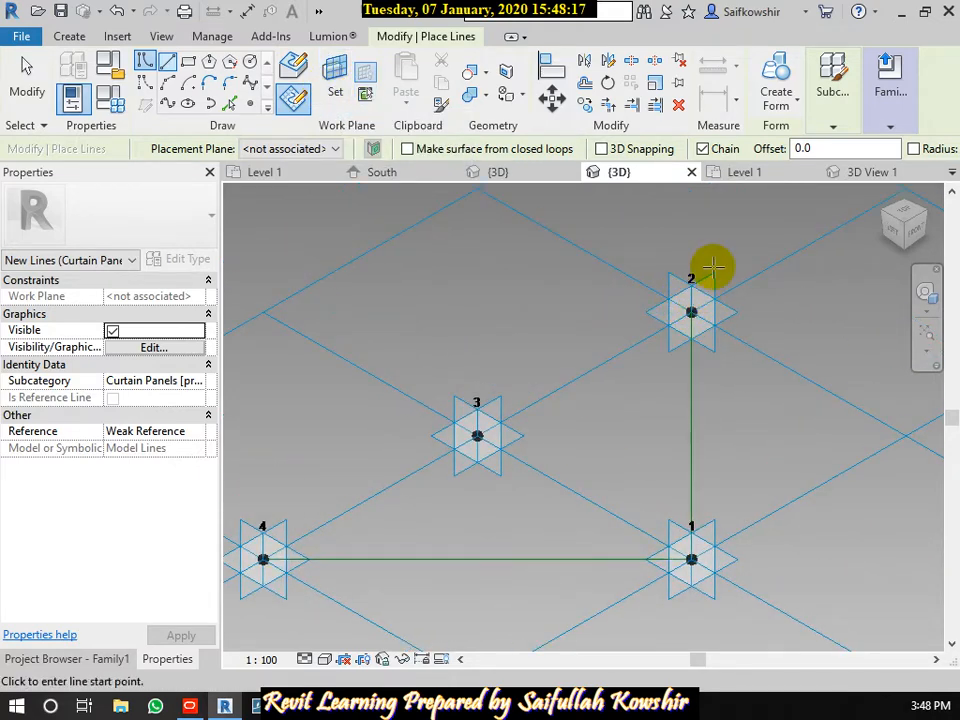
left_click(249, 64)
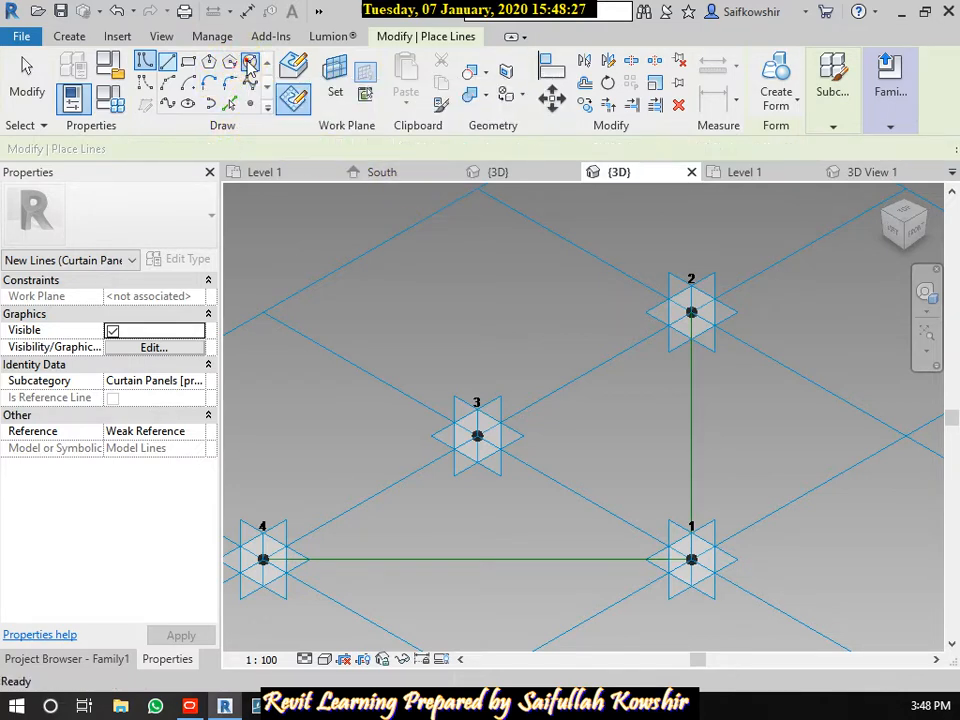
left_click(691, 419)
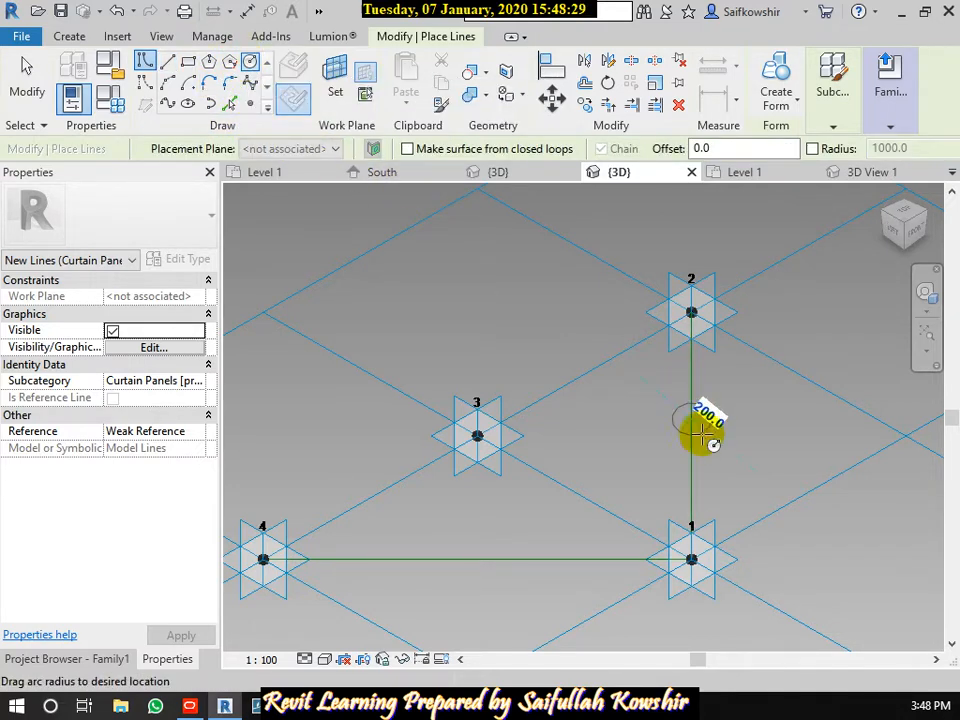
left_click(707, 440)
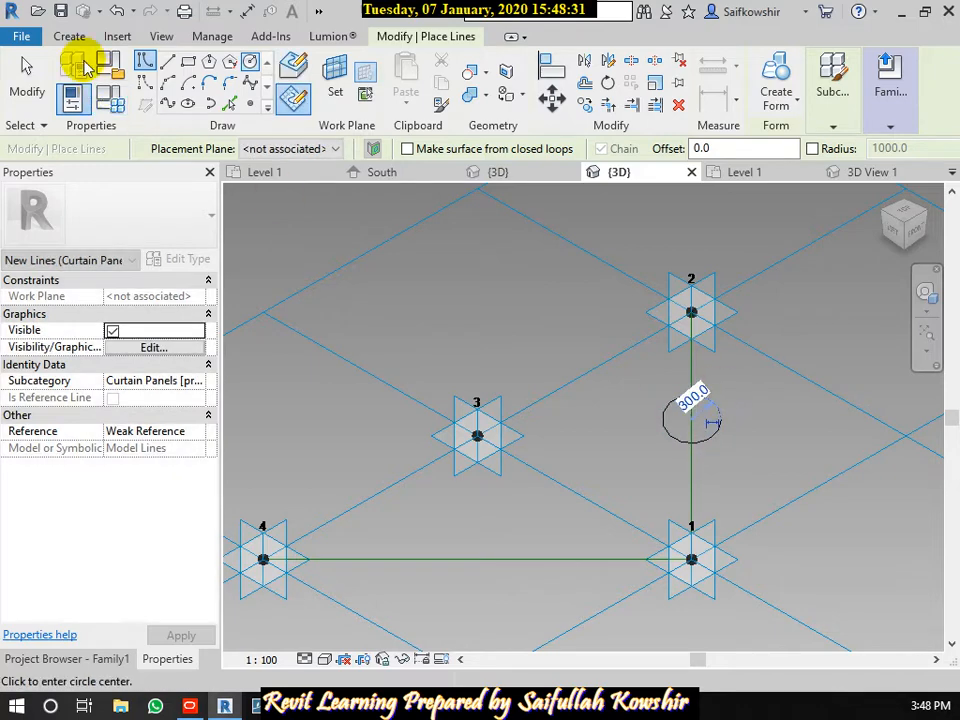
- Set the radius of the circle between points 1 and 2 to 20 mm
left_click(26, 80)
left_click(680, 404)
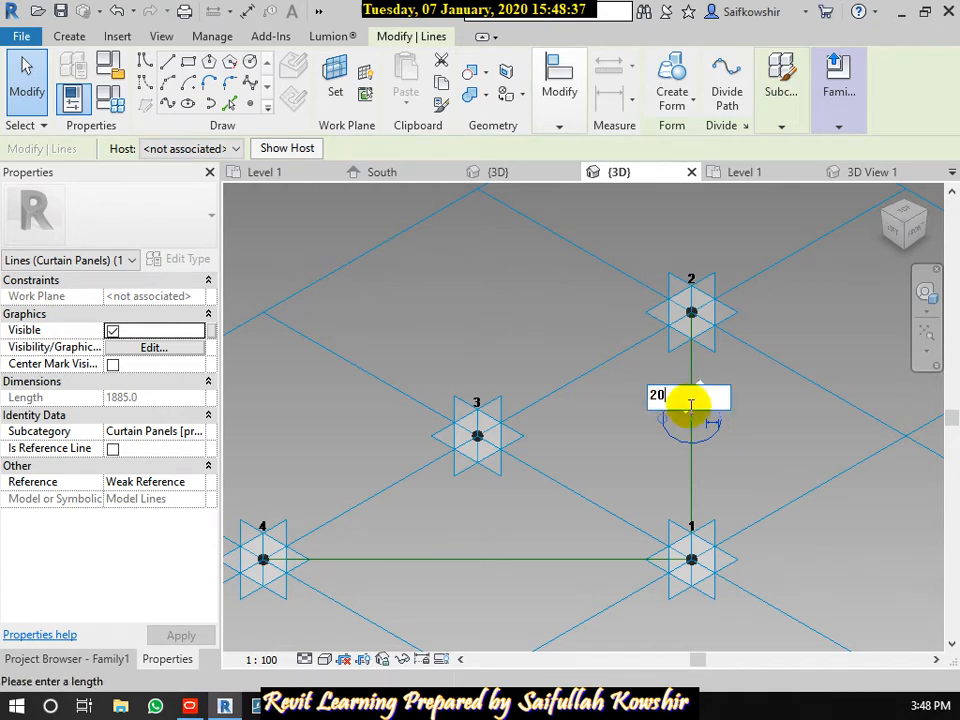
key("Return")
scroll(690, 430, "up", 3)
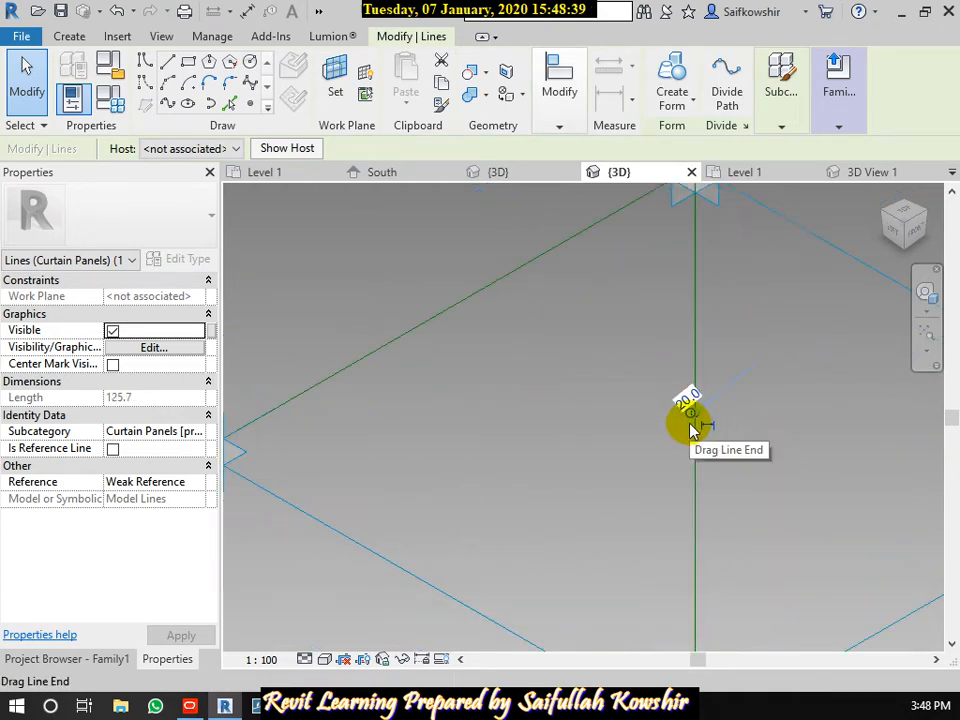
scroll(690, 420, "up", 2)
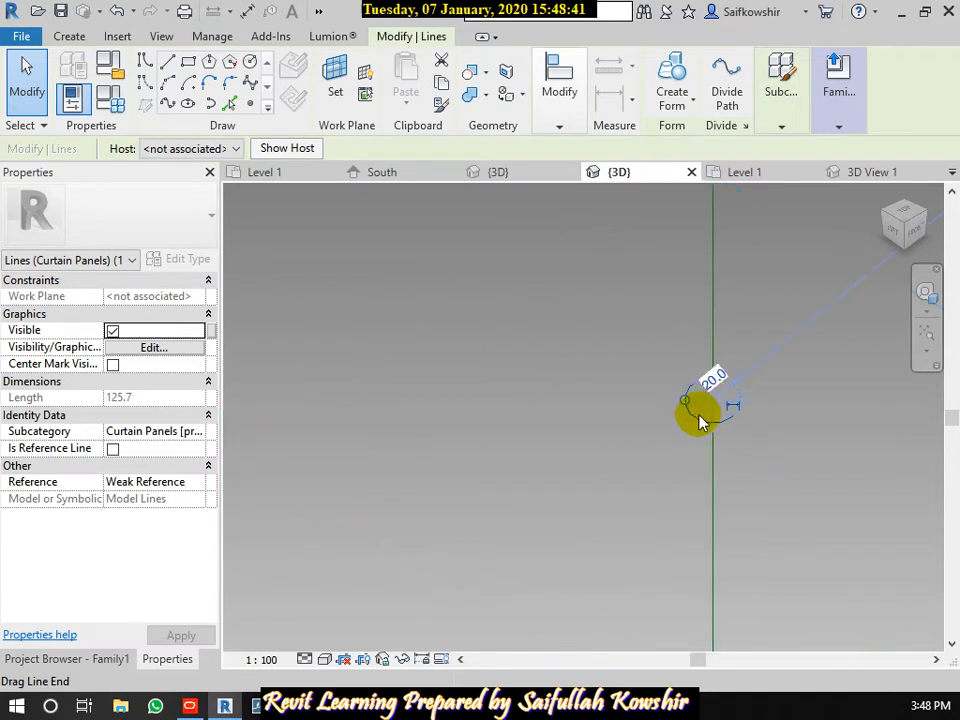
scroll(722, 429, "up", 1)
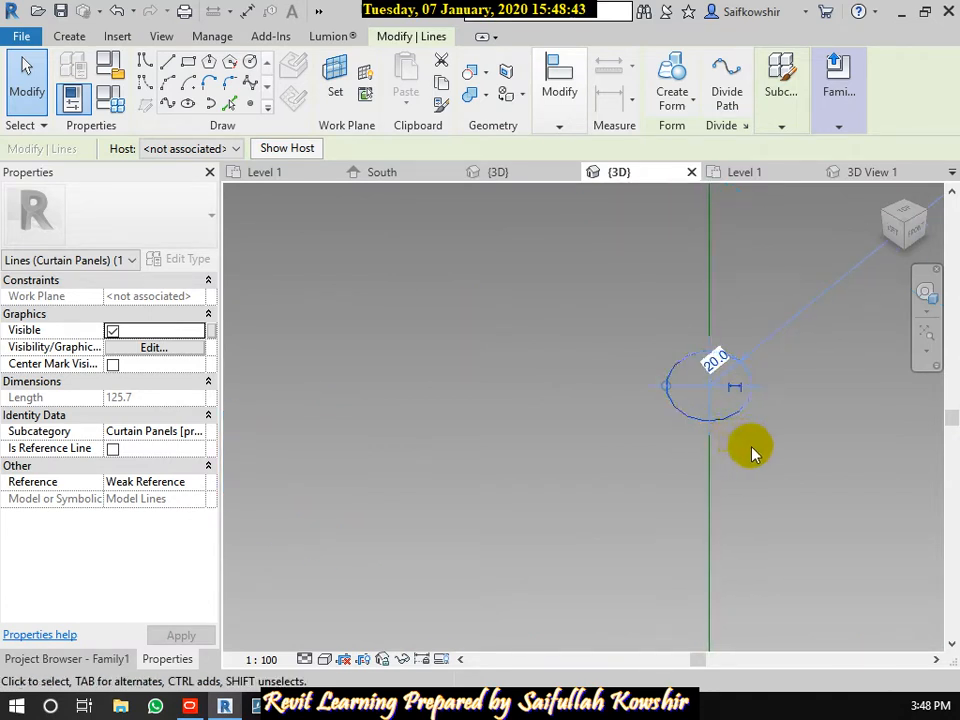
- Create a form from the 20 mm circle and the connected chain of reference lines
key("Tab")
left_click(712, 483)
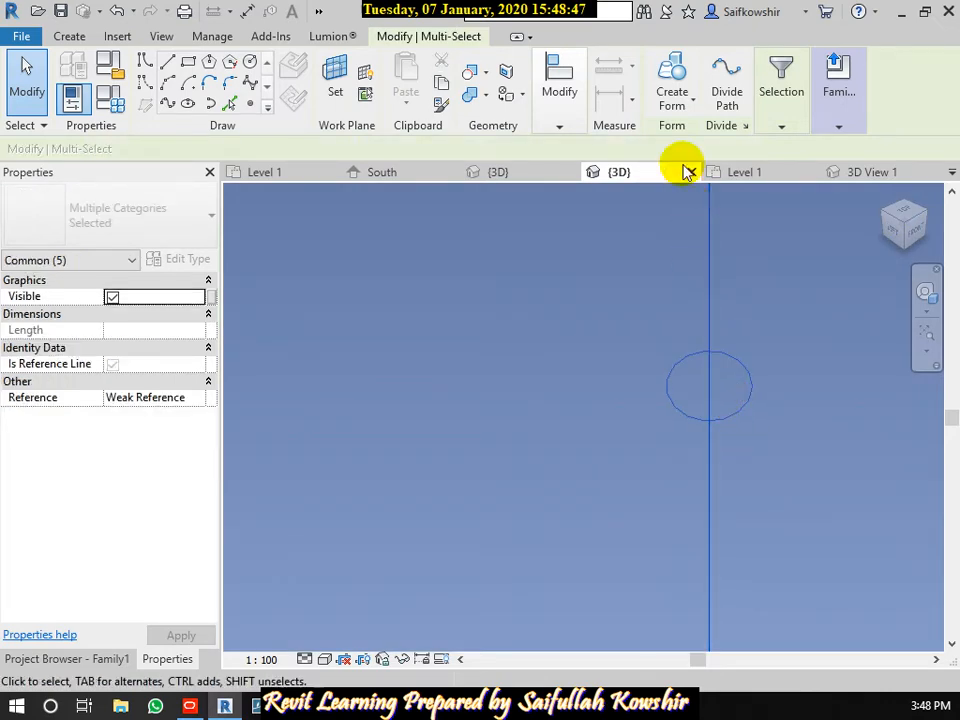
left_click(672, 80)
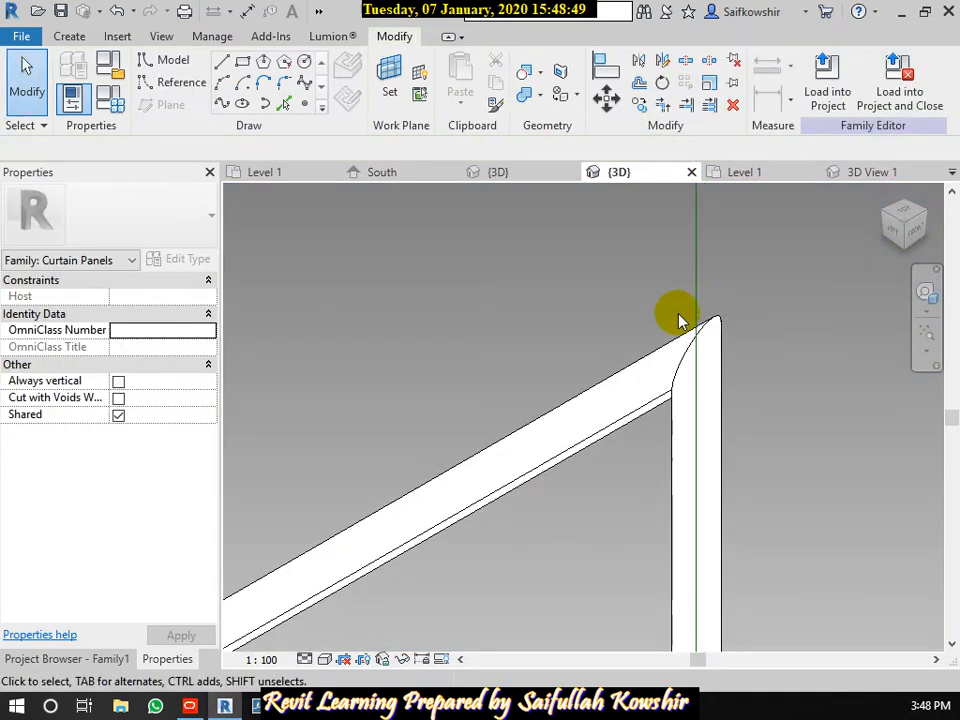
scroll(678, 322, "down", 5)
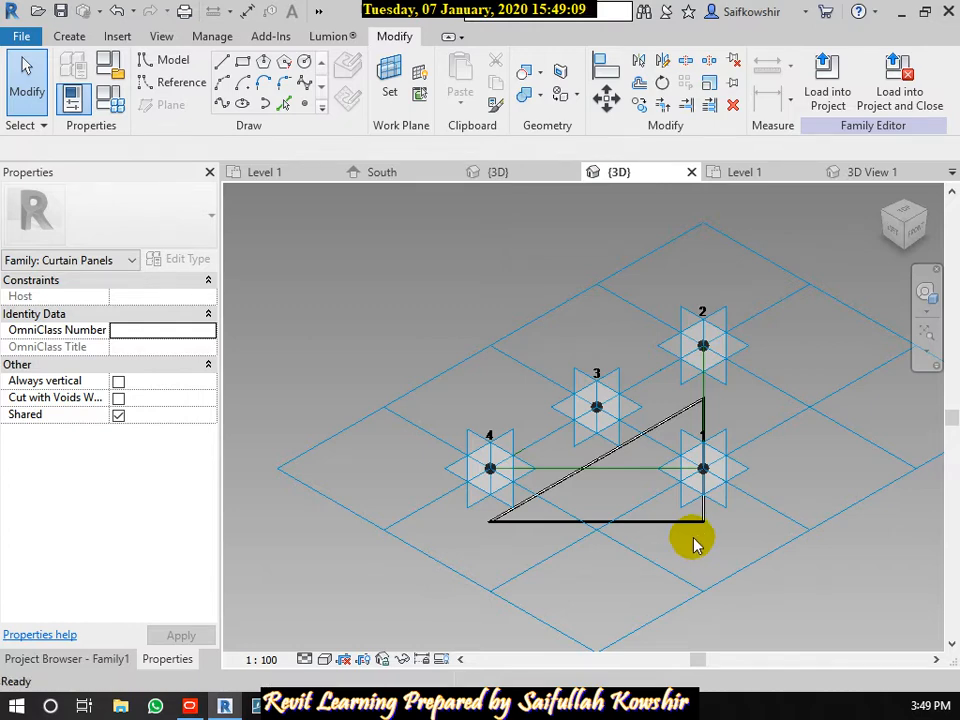
- Undo the tube form and delete the circle on the reference line
key("ctrl+z")
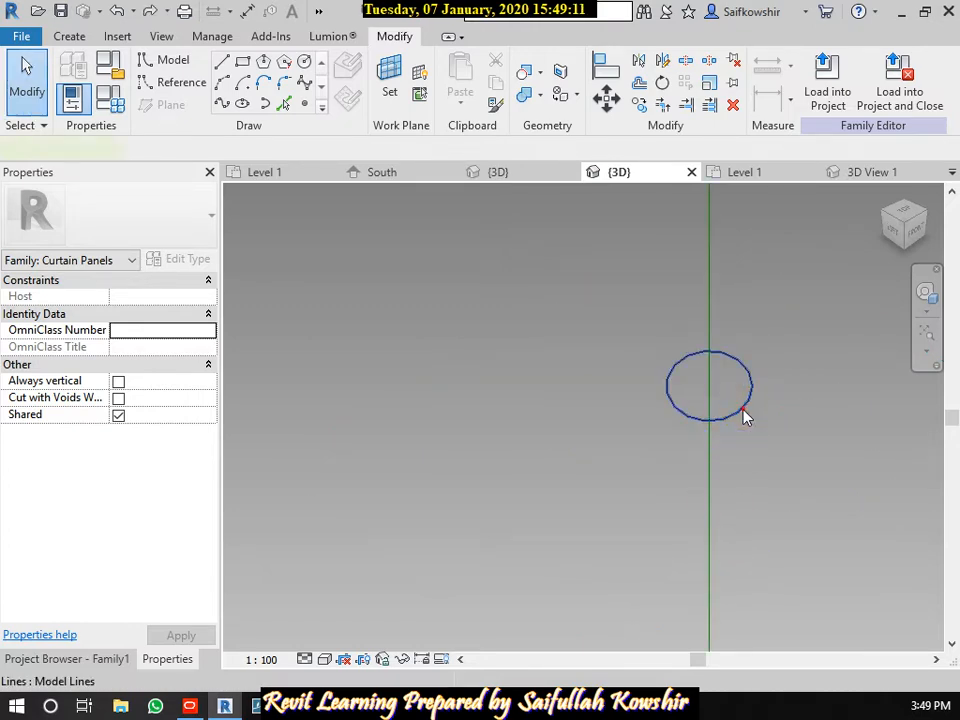
left_click(745, 416)
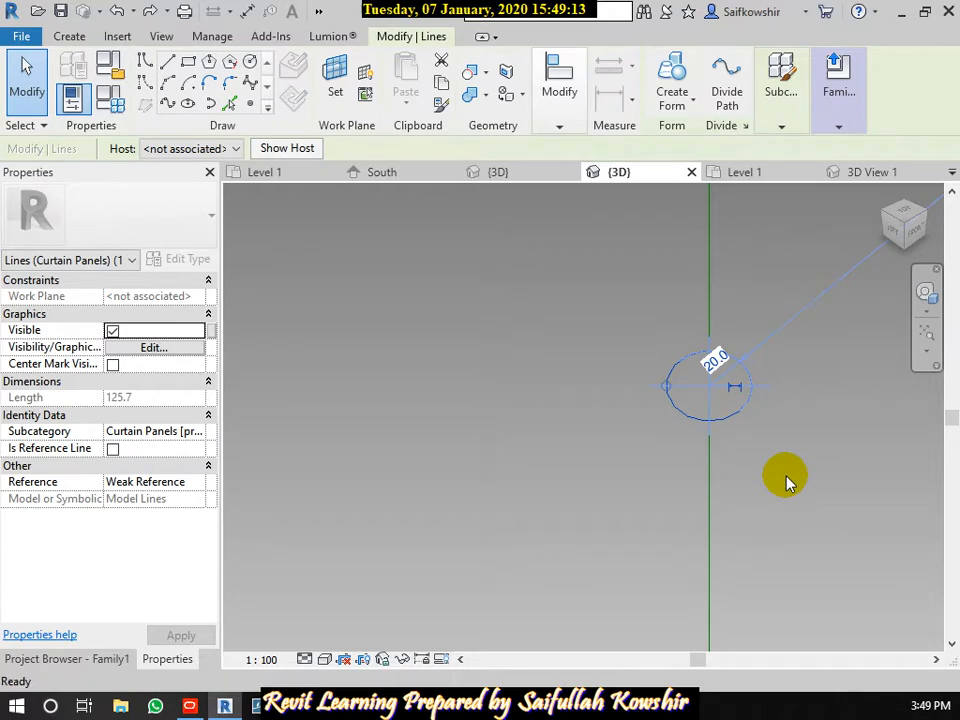
key("Delete")
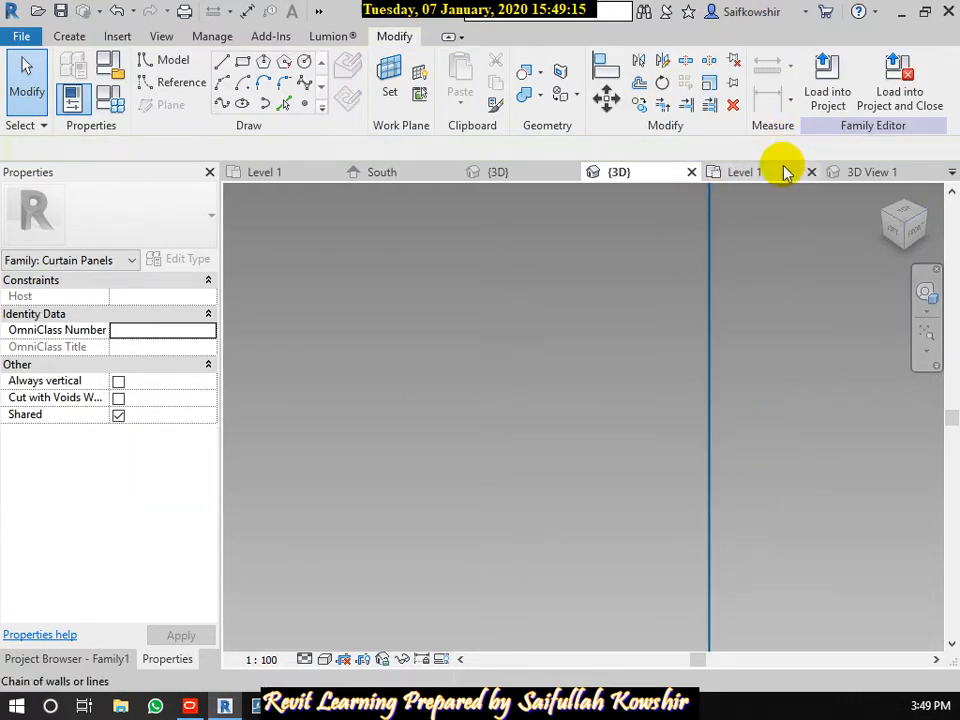
- In the Level 1 plan of Family1, place a reference point at the midpoint of the line between points 4 and 1
left_click(771, 176)
scroll(543, 459, "up", 14)
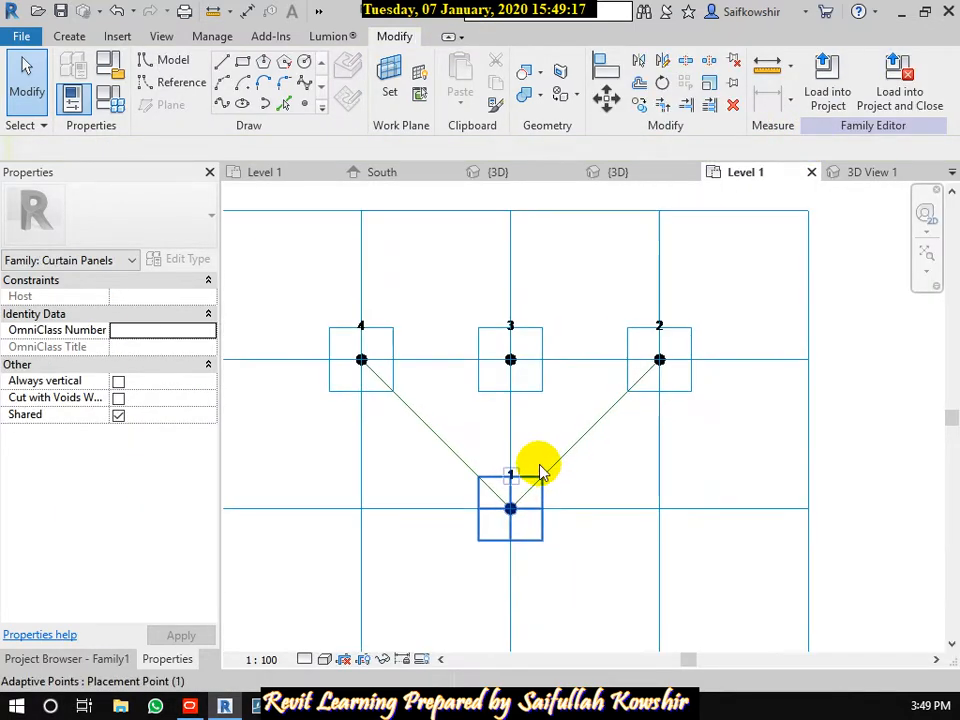
middle_click_drag(465, 418, 623, 450)
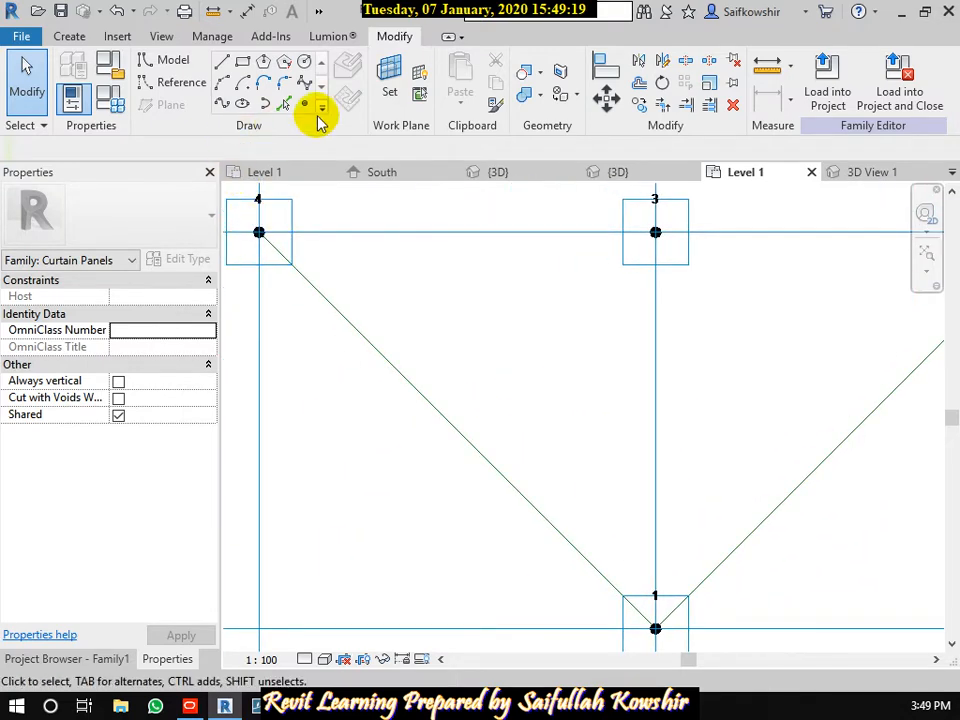
left_click(305, 104)
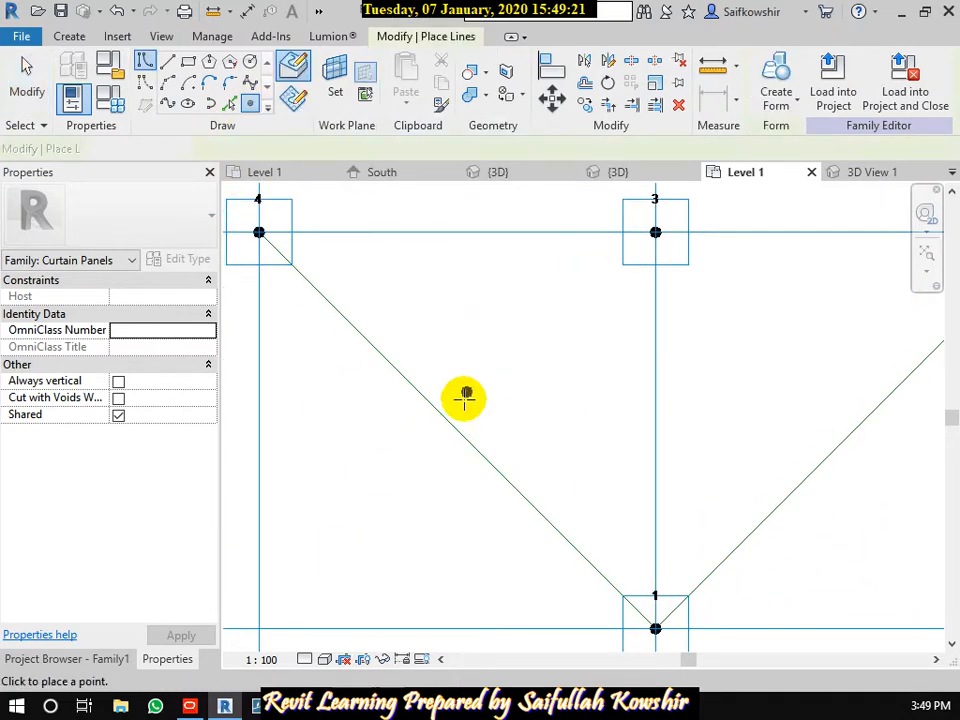
left_click(457, 430)
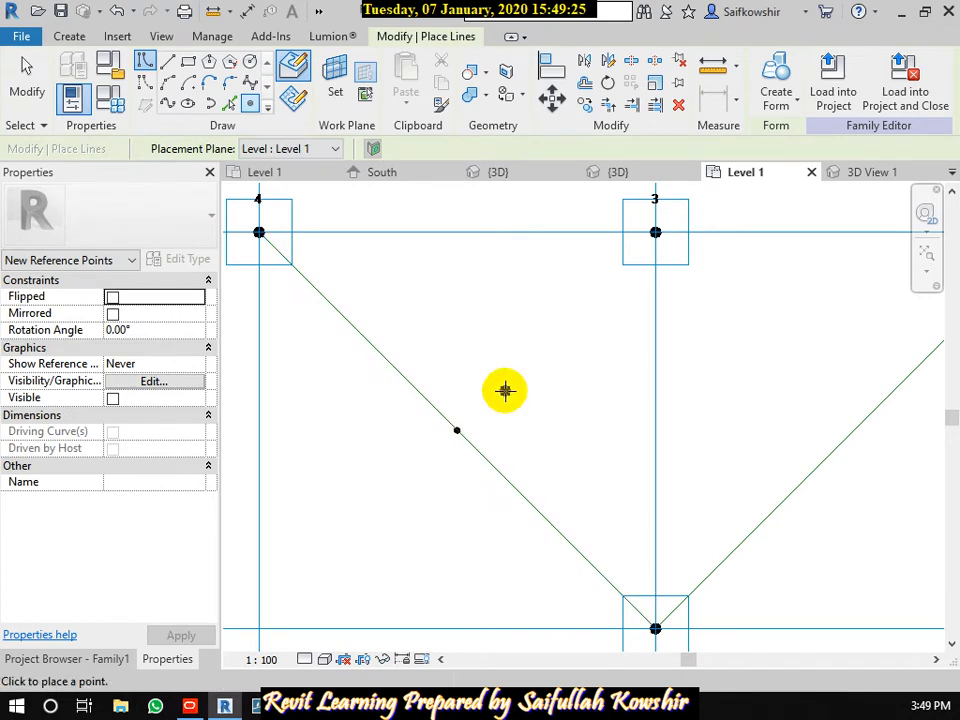
- In the Family1 3D view, set the plane of the midpoint reference point as the work plane for model lines
left_click(866, 170)
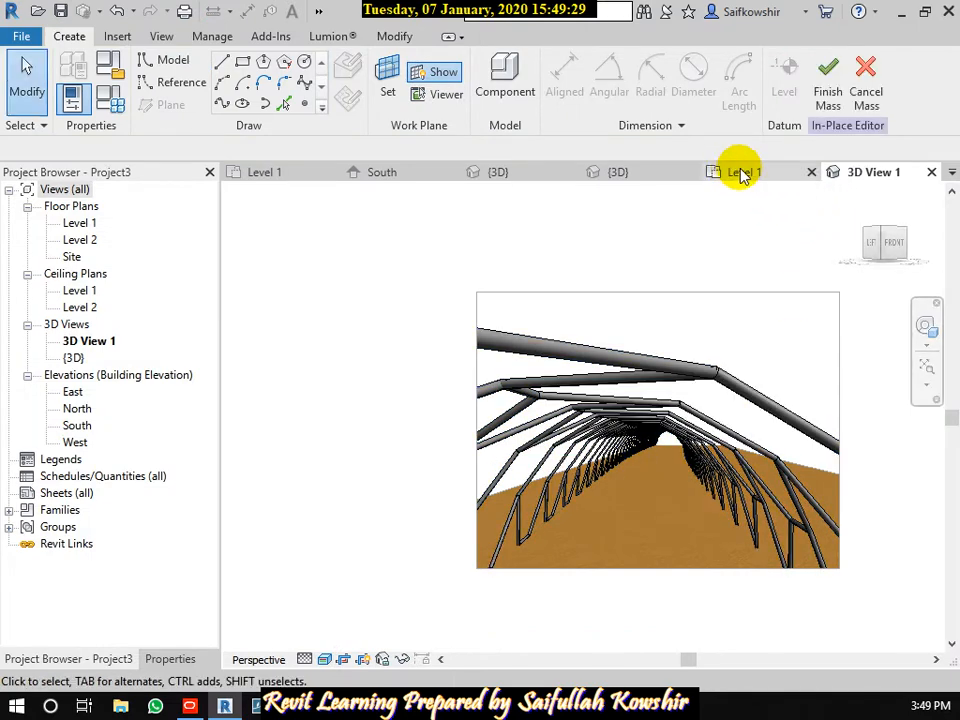
left_click(622, 173)
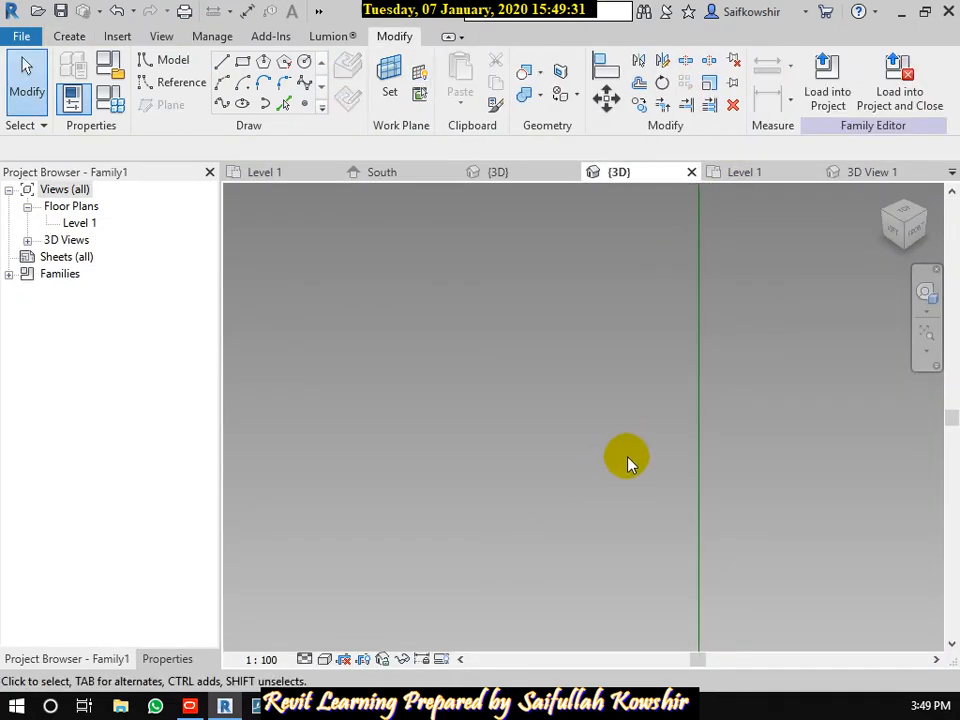
scroll(619, 461, "down", 5)
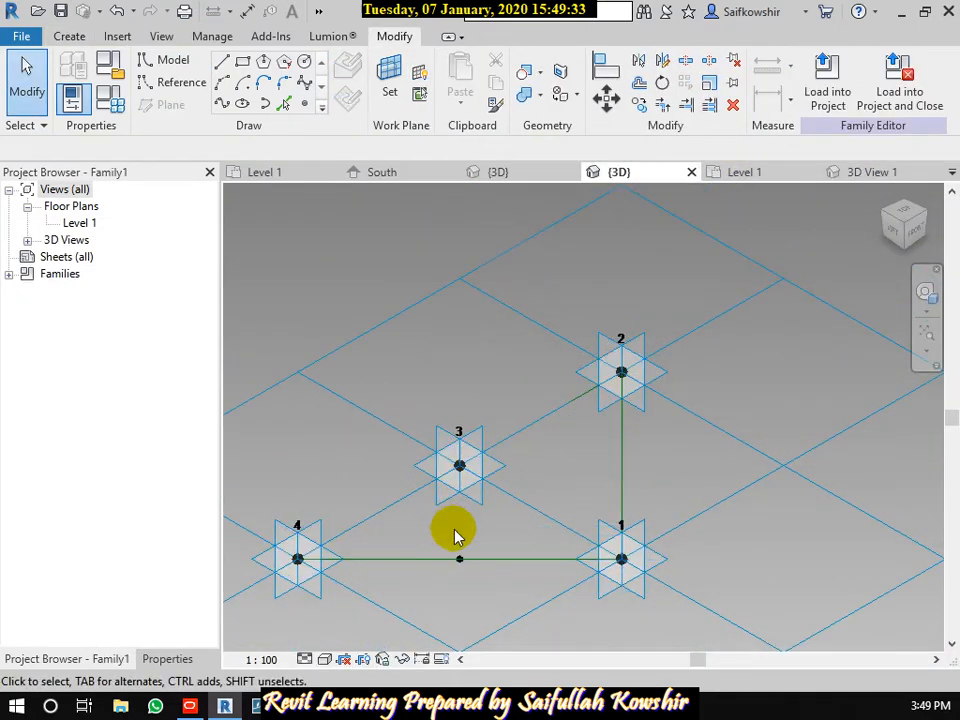
scroll(460, 556, "down", 4)
scroll(454, 550, "up", 1)
middle_click_drag(450, 553, 542, 514)
scroll(530, 500, "up", 4)
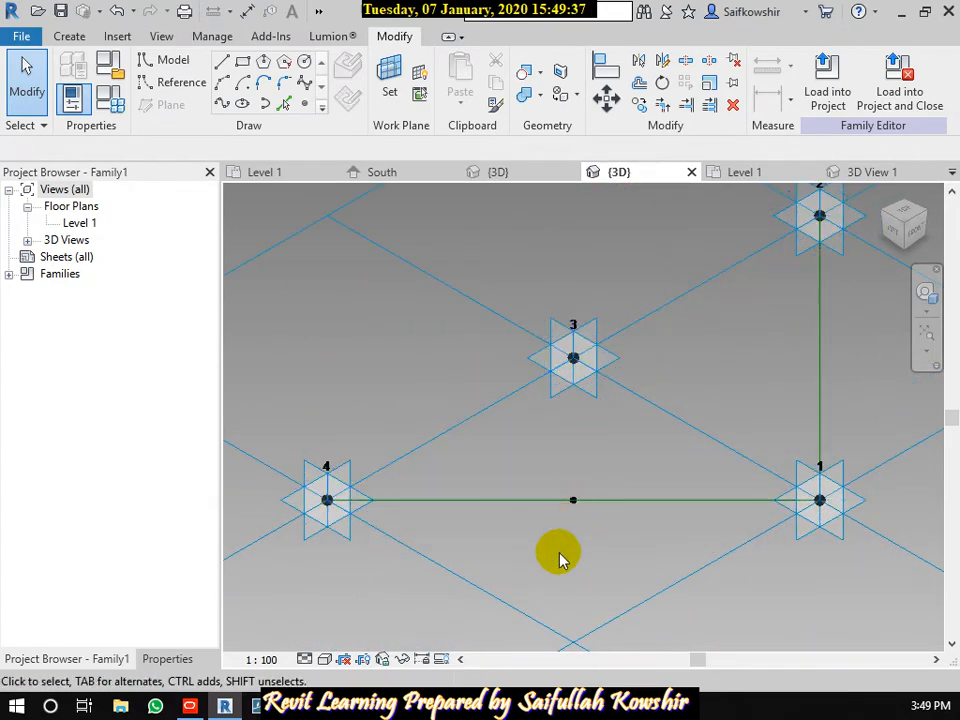
left_click(172, 62)
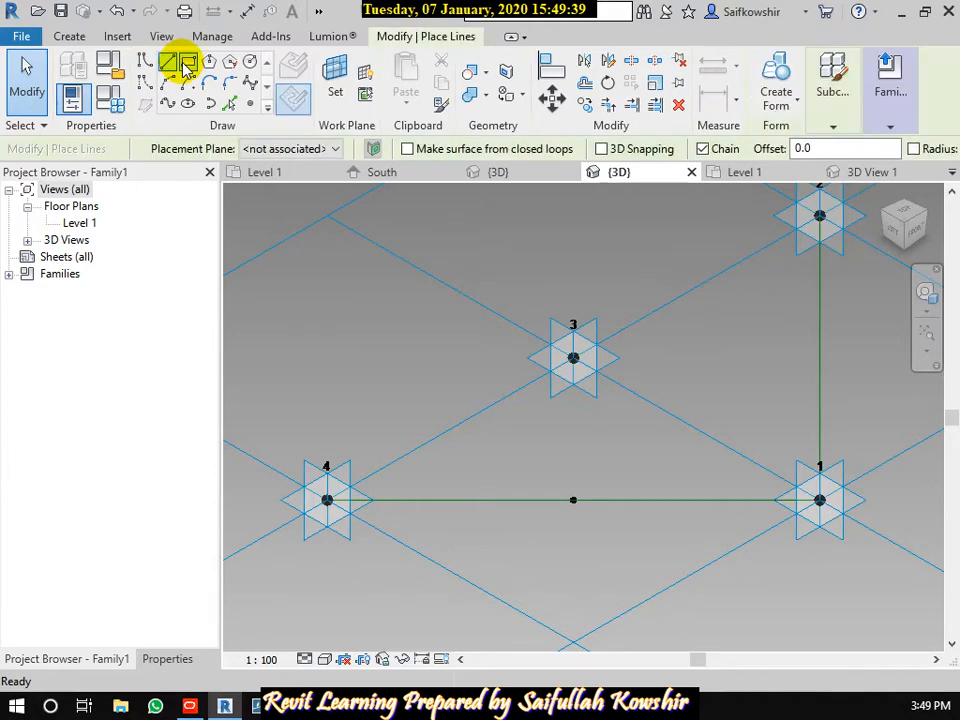
left_click(336, 88)
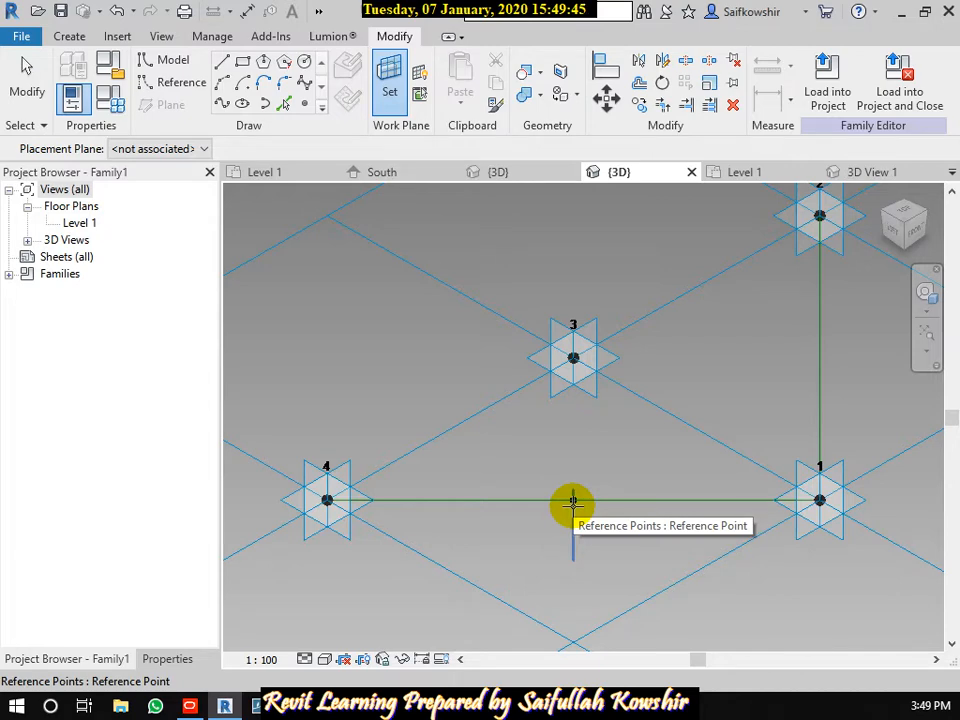
left_click(573, 502)
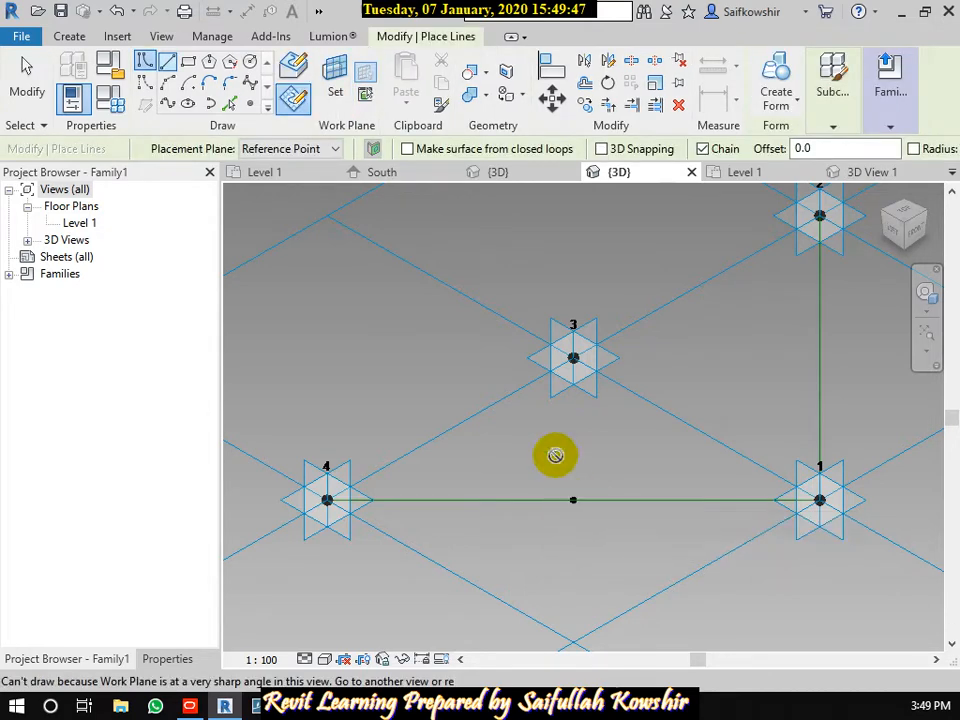
- Try to draw a model-line circle on the work plane of the midpoint reference point, and leave the command
left_click(249, 62)
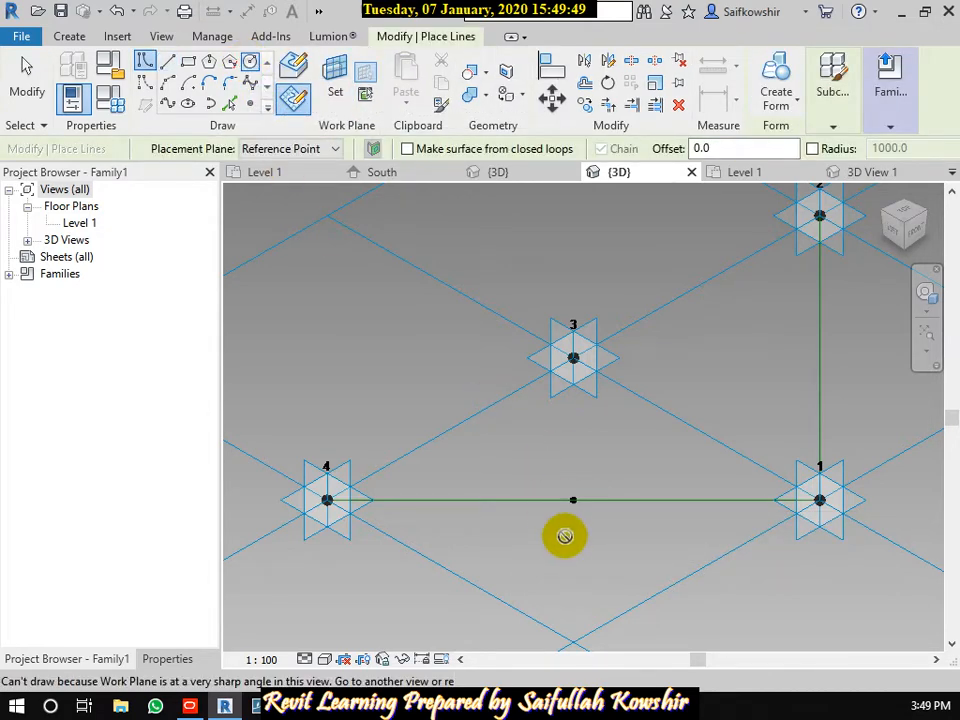
scroll(586, 472, "down", 2)
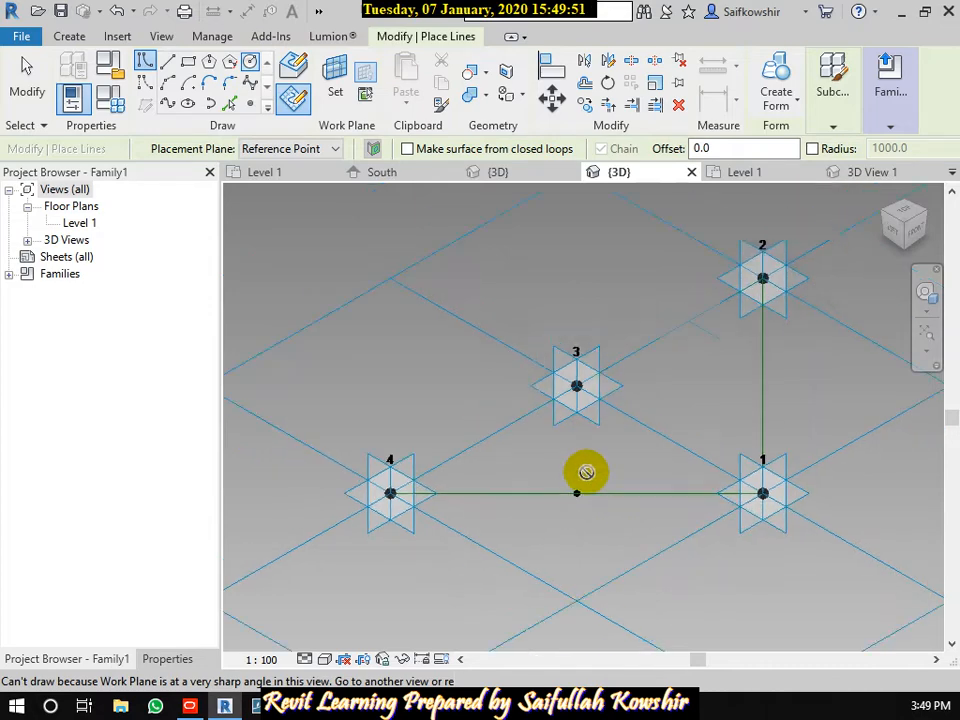
scroll(590, 476, "down", 3)
scroll(587, 484, "up", 3)
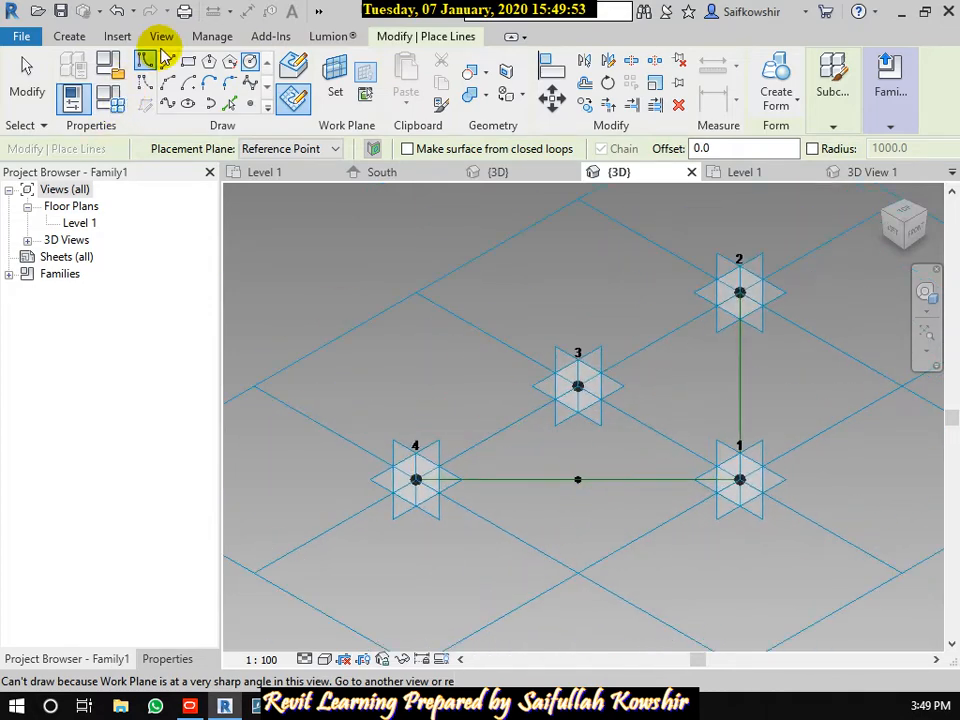
left_click(336, 84)
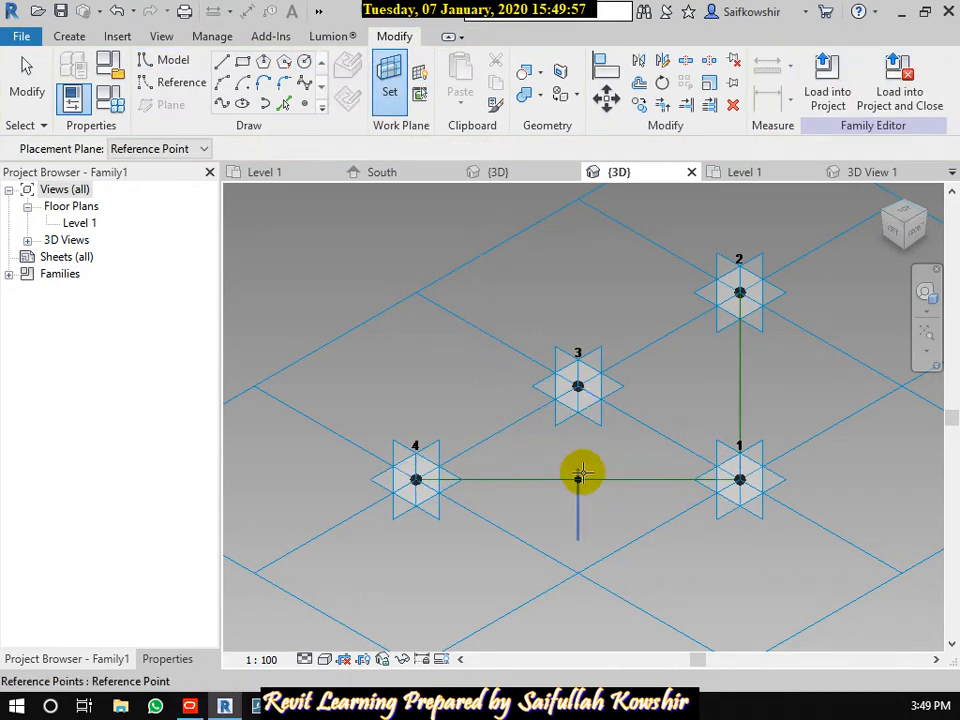
left_click(28, 72)
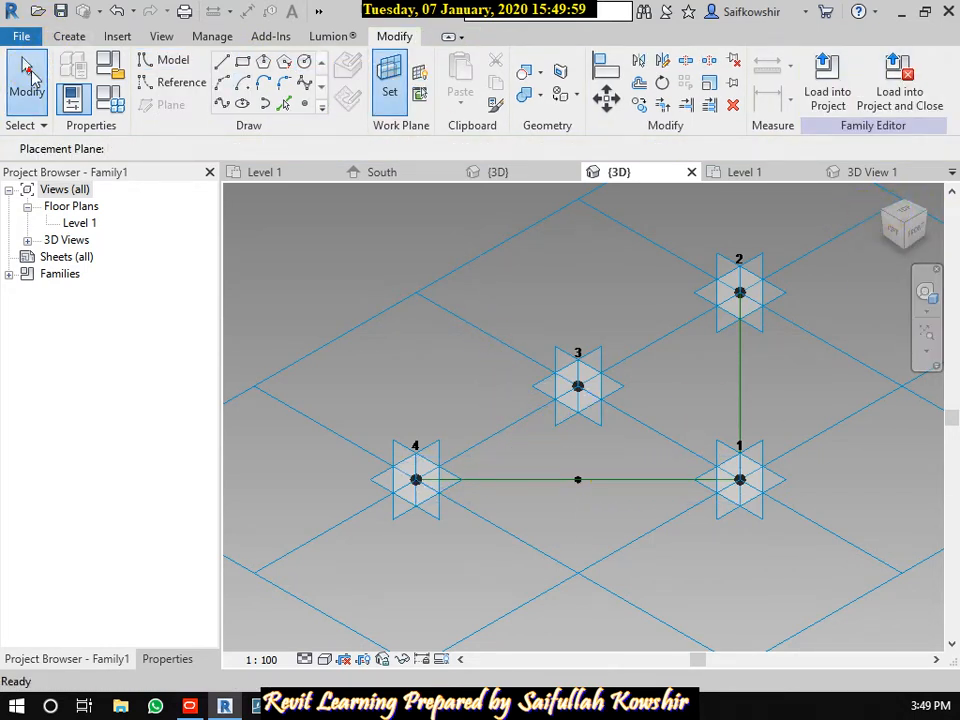
- Set the plane of the reference point midway between points 4 and 1 as the work plane for a new model line
left_click_drag(883, 197, 886, 217)
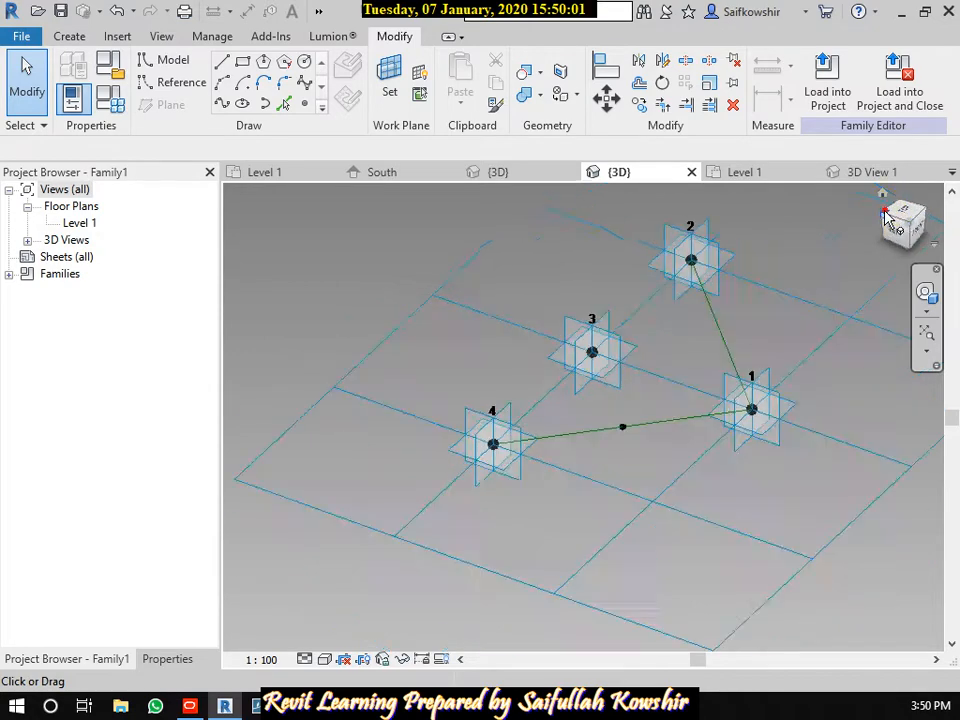
left_click(885, 214)
scroll(621, 446, "up", 5)
key("Tab")
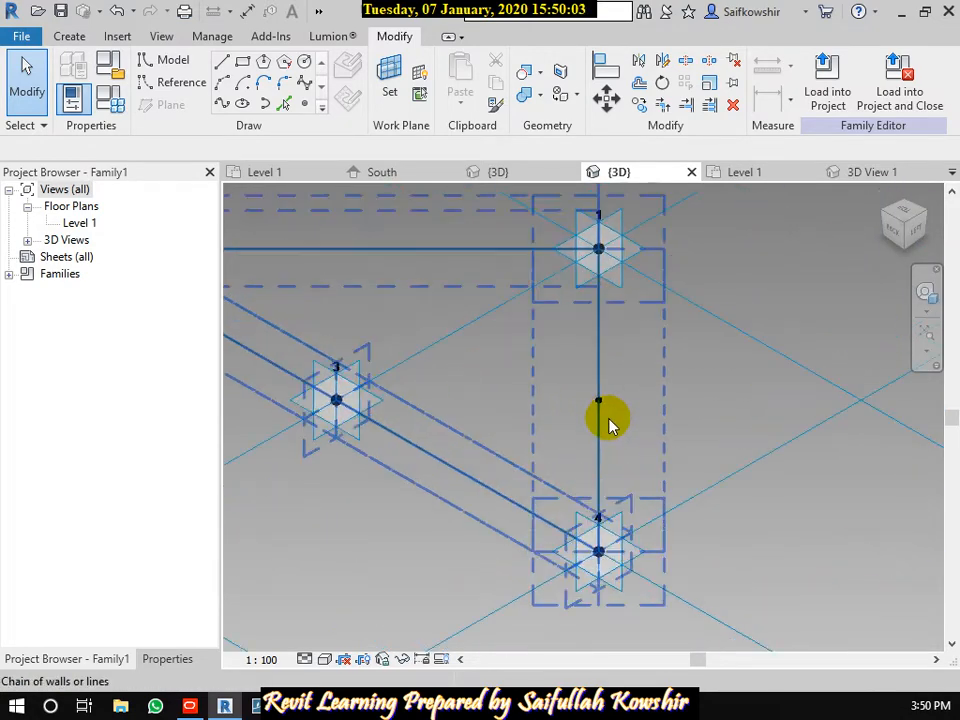
scroll(600, 412, "up", 4)
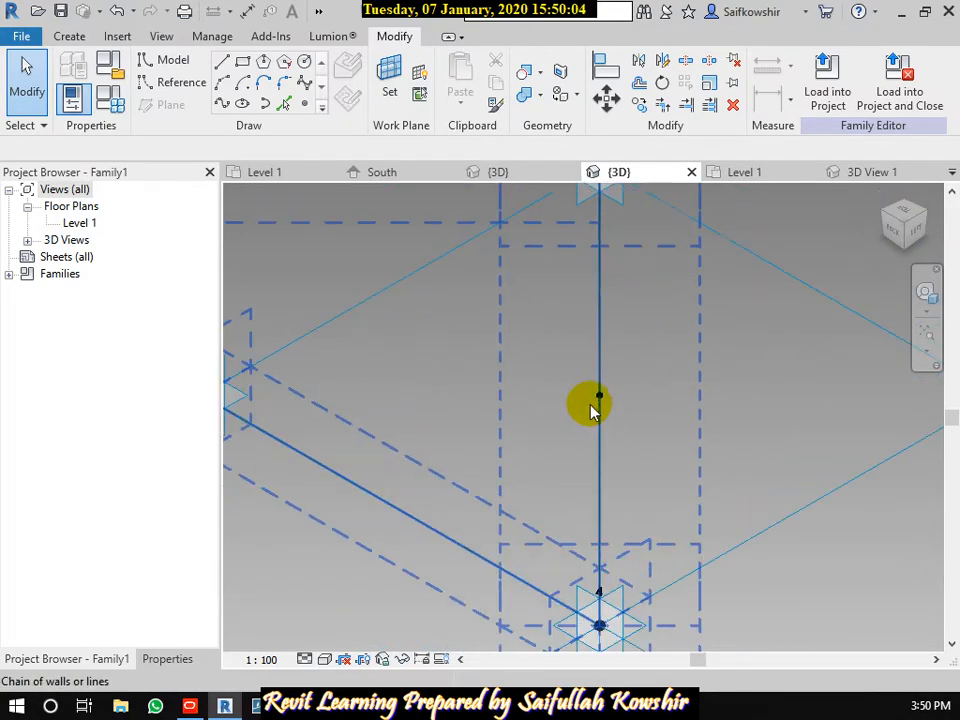
left_click(165, 62)
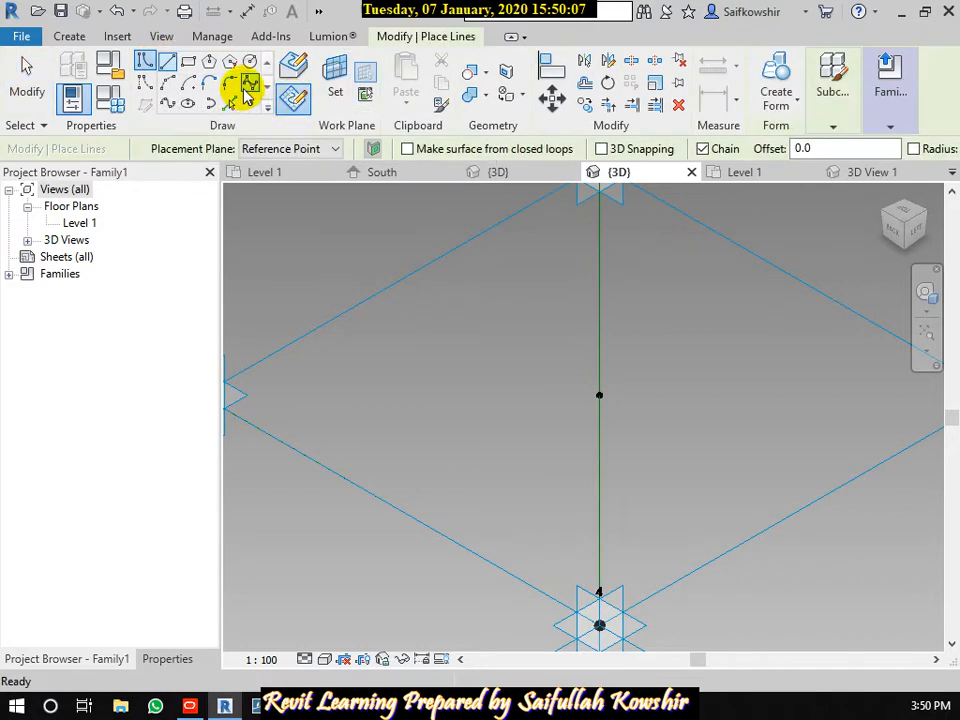
left_click(336, 79)
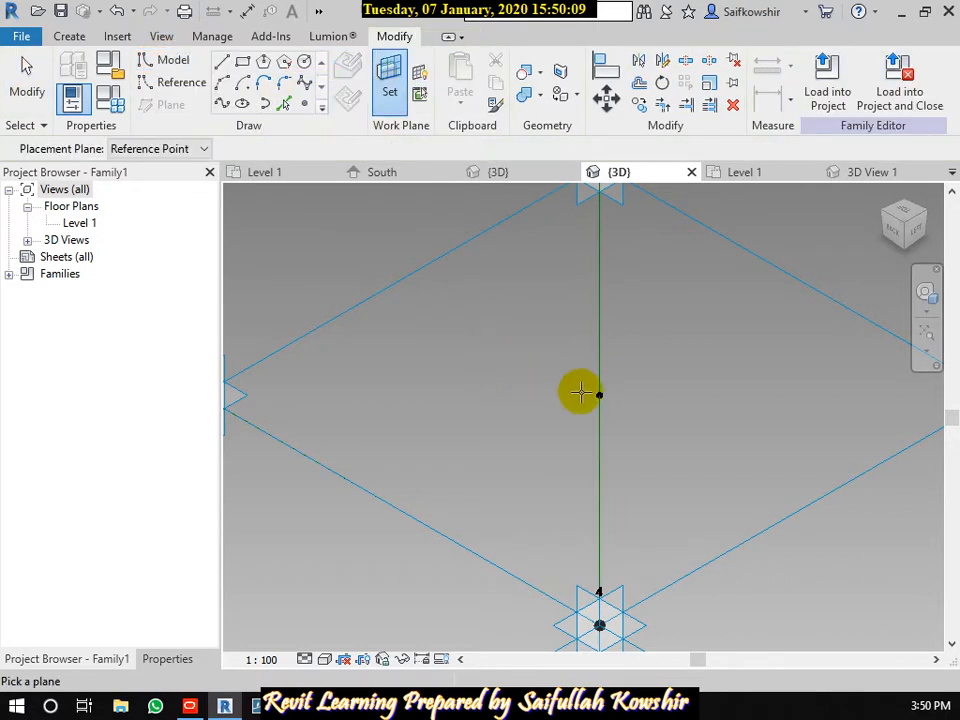
left_click(600, 395)
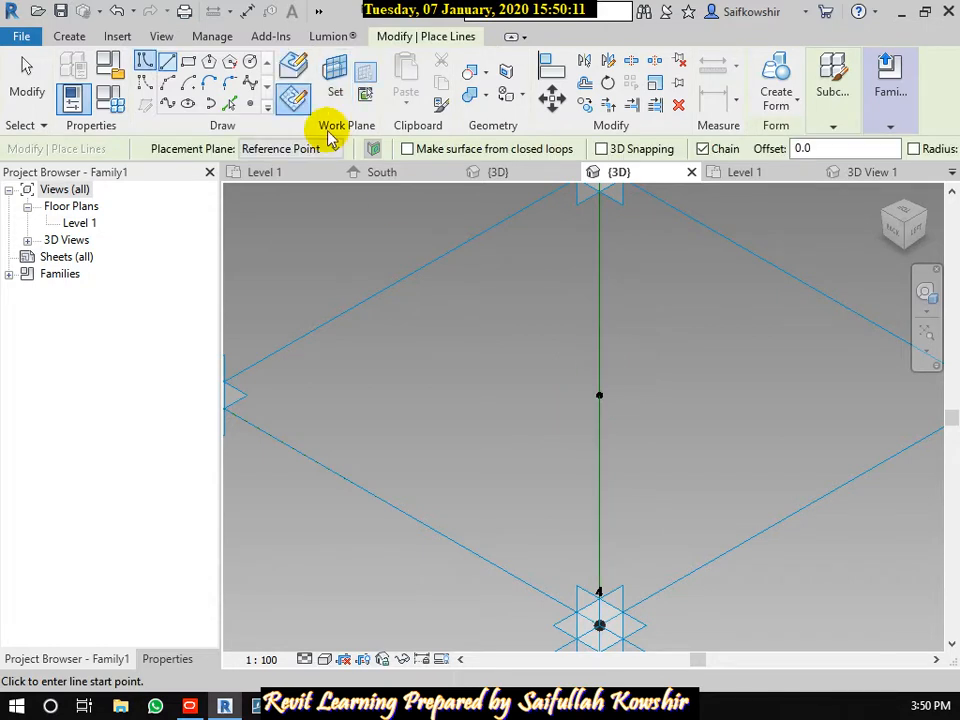
- Draw a model-line circle with a radius of about 100 centred on the midpoint reference point
left_click(249, 61)
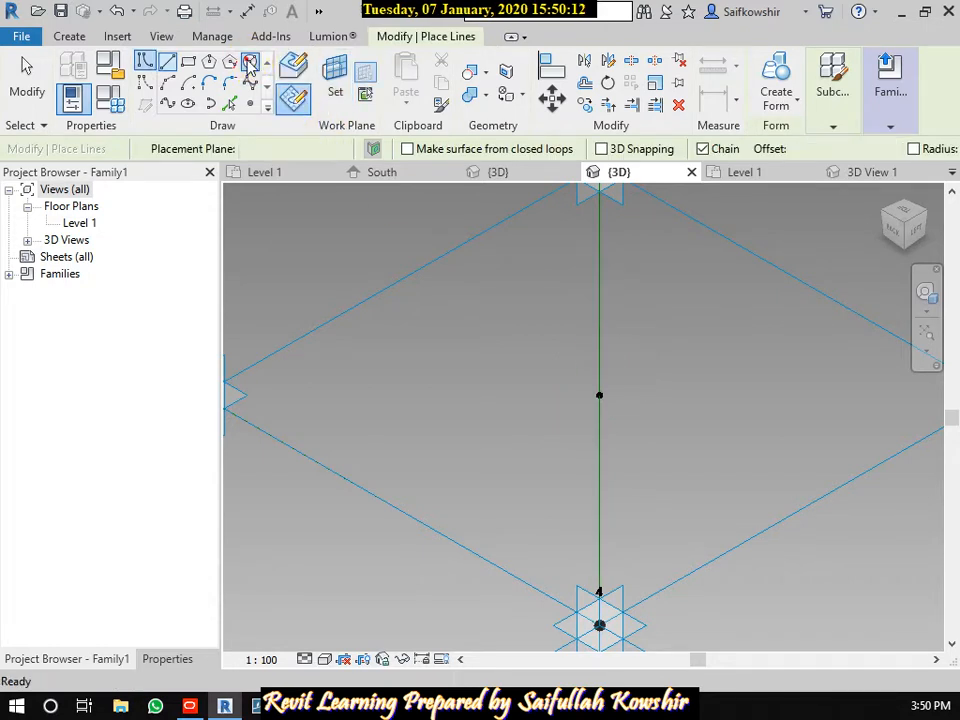
left_click(600, 394)
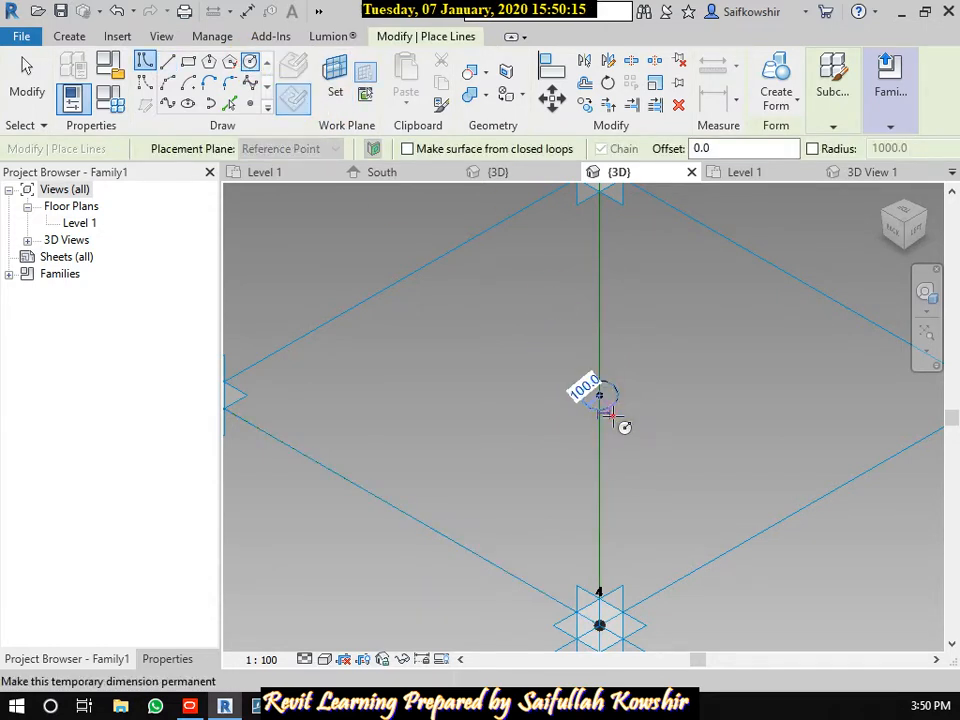
left_click(612, 415)
left_click(26, 86)
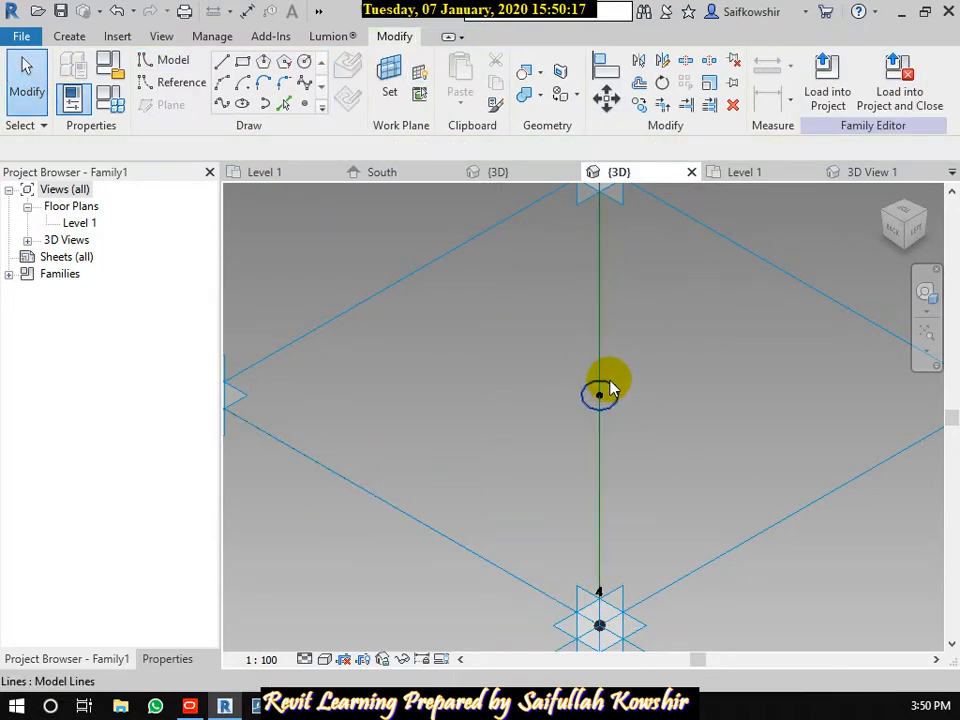
- Set the radius of the circle around the midpoint reference point to 20
left_click(611, 390)
scroll(600, 392, "up", 3)
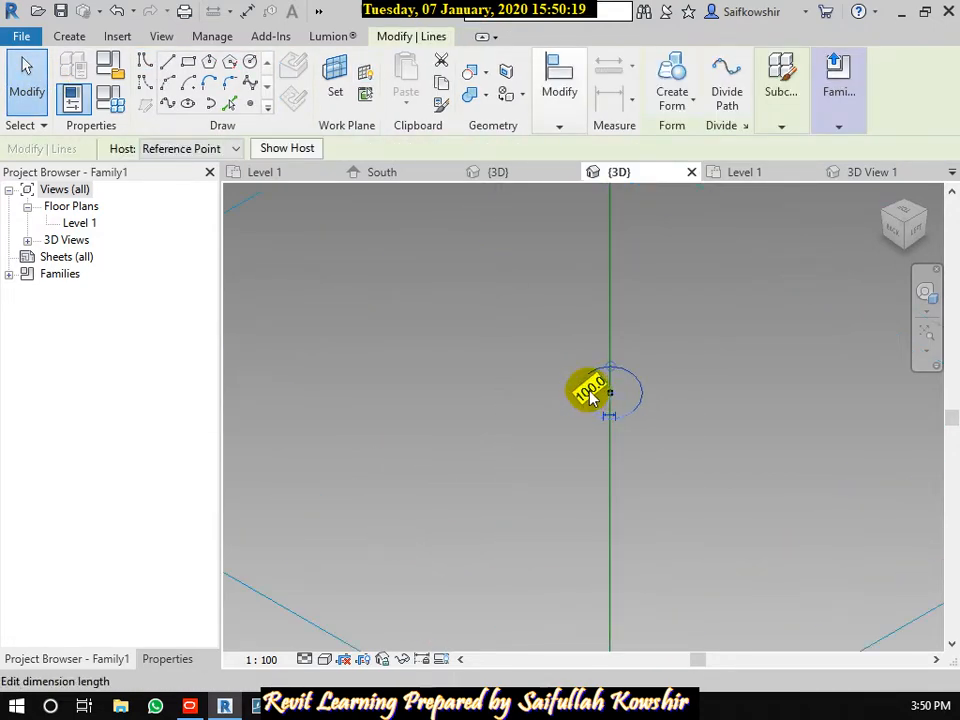
left_click(592, 392)
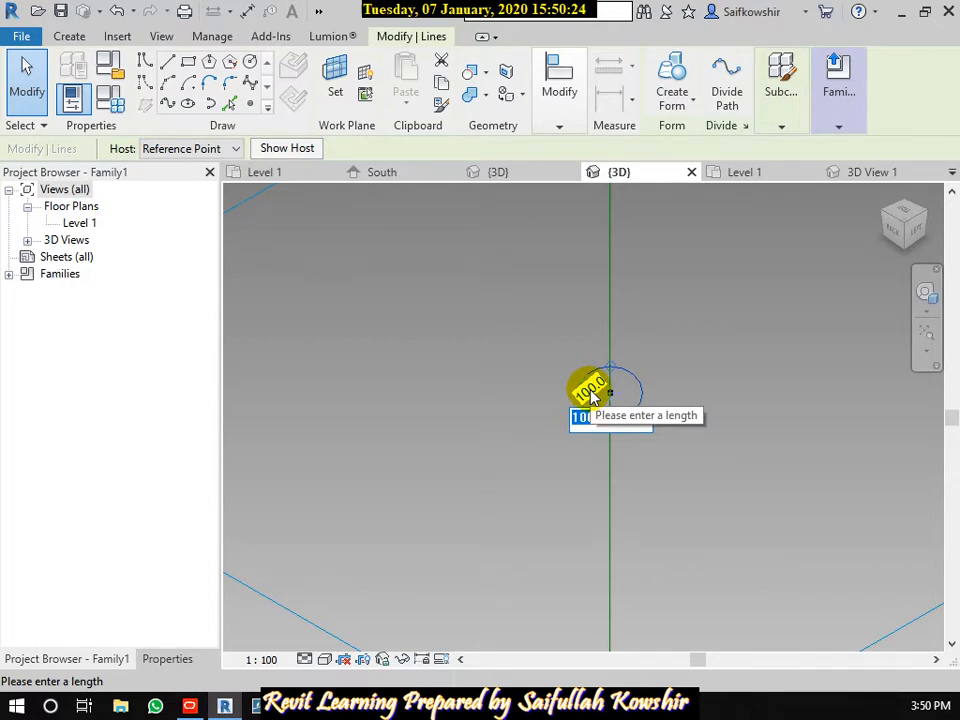
left_click(697, 396)
left_click(590, 390)
type("20")
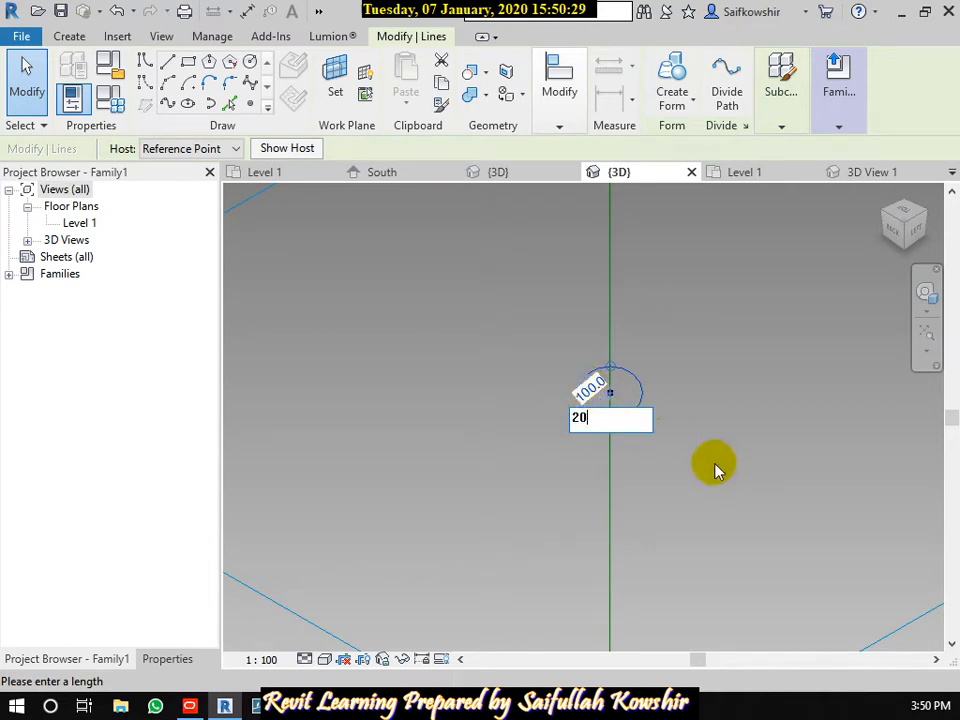
left_click(714, 463)
scroll(620, 395, "up", 4)
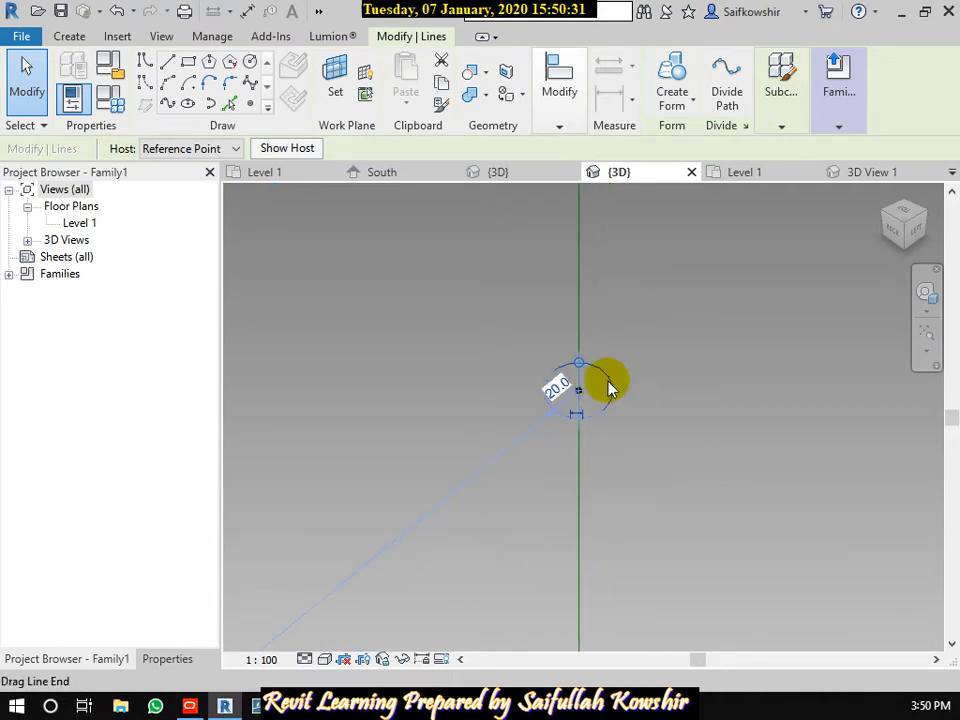
- Create a tube form from the circle and the chain of reference lines around the triangle
left_click(582, 317, "ctrl")
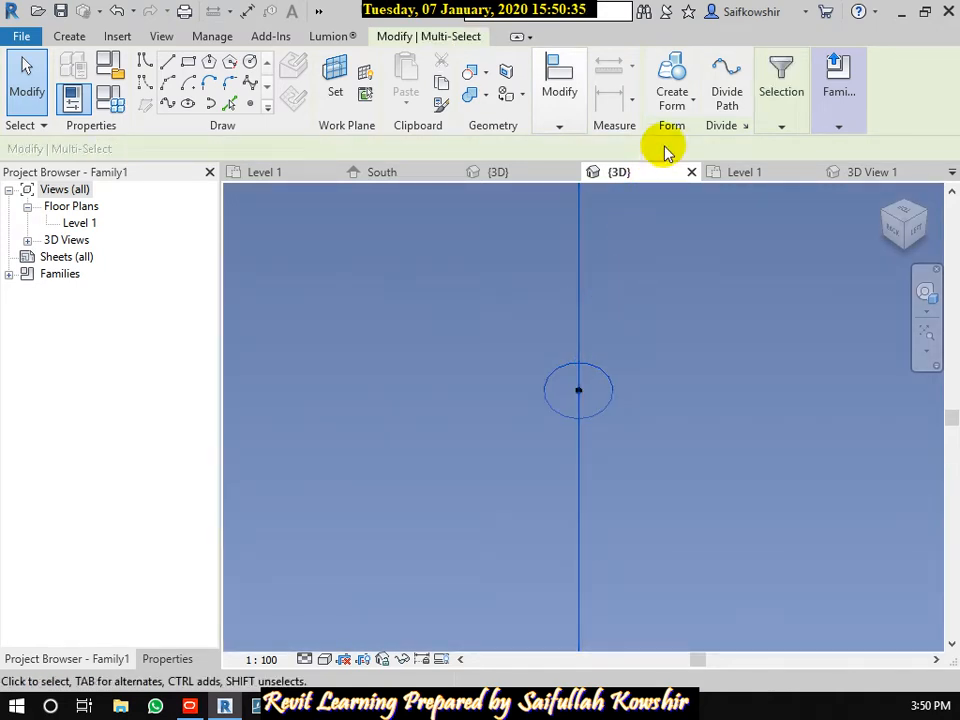
left_click(677, 83)
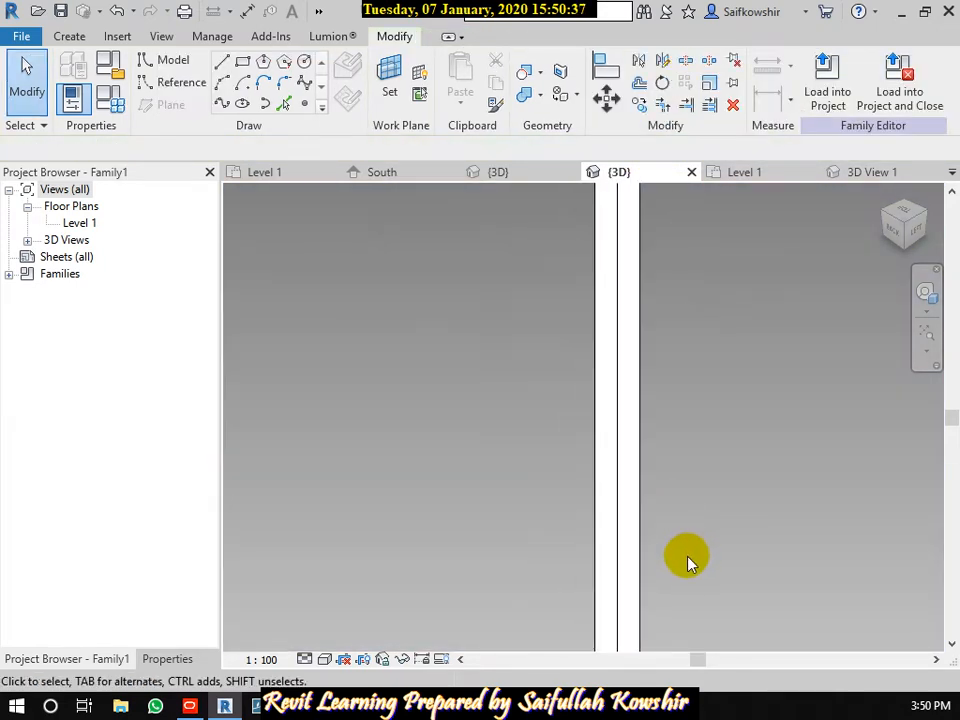
scroll(686, 556, "down", 7)
middle_click_drag(606, 608, 592, 505)
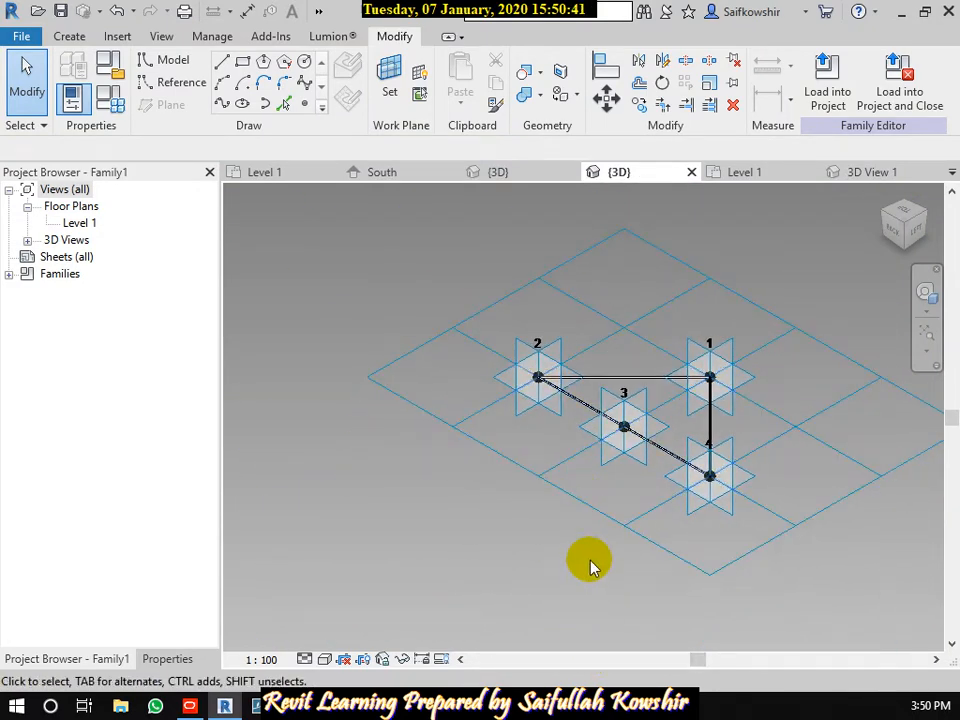
- Load Family1 into the Project3 project, overwriting the existing version of the family
left_click(828, 92)
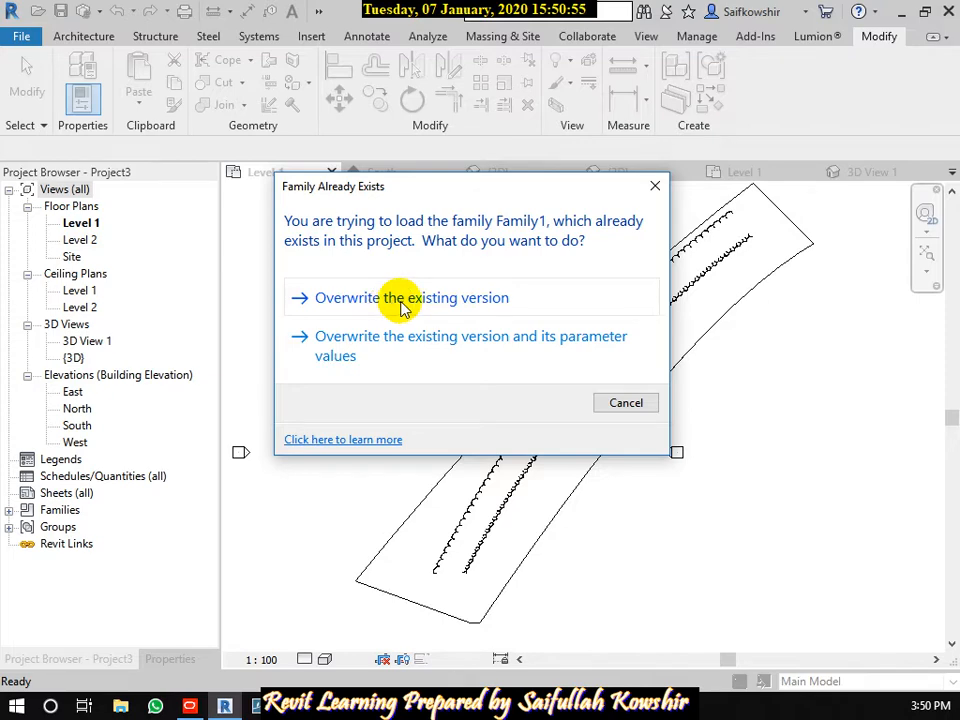
left_click(400, 300)
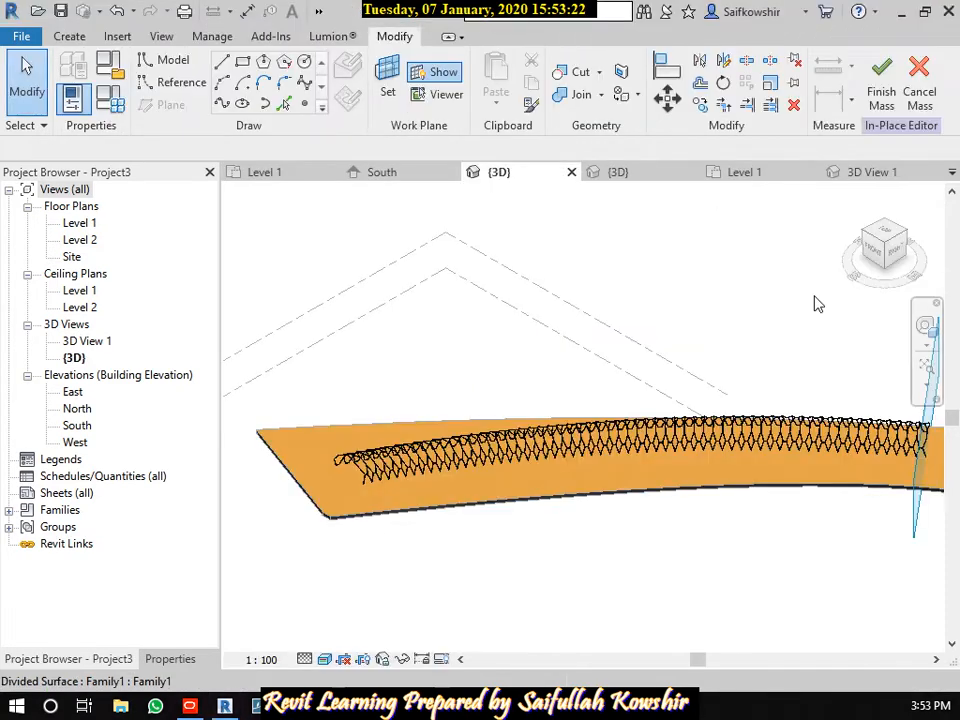
- Change the pattern of the curved walk cover's divided surface in the project's 3D view to _No Pattern
middle_click_drag(415, 483, 340, 475, "shift")
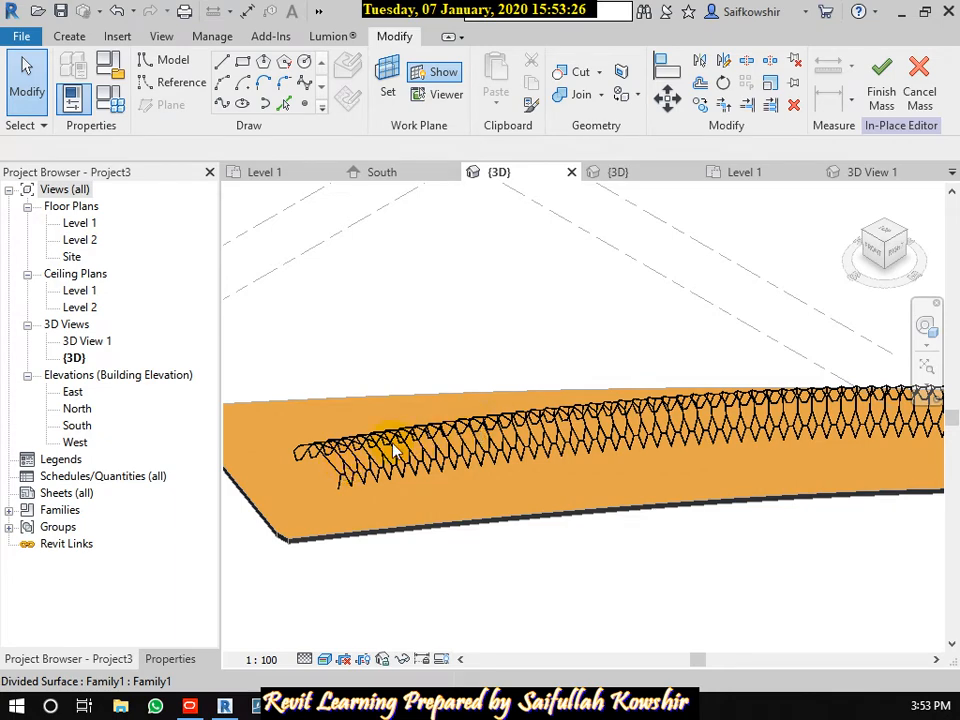
left_click(341, 467)
scroll(398, 467, "down", 3)
left_click(394, 464)
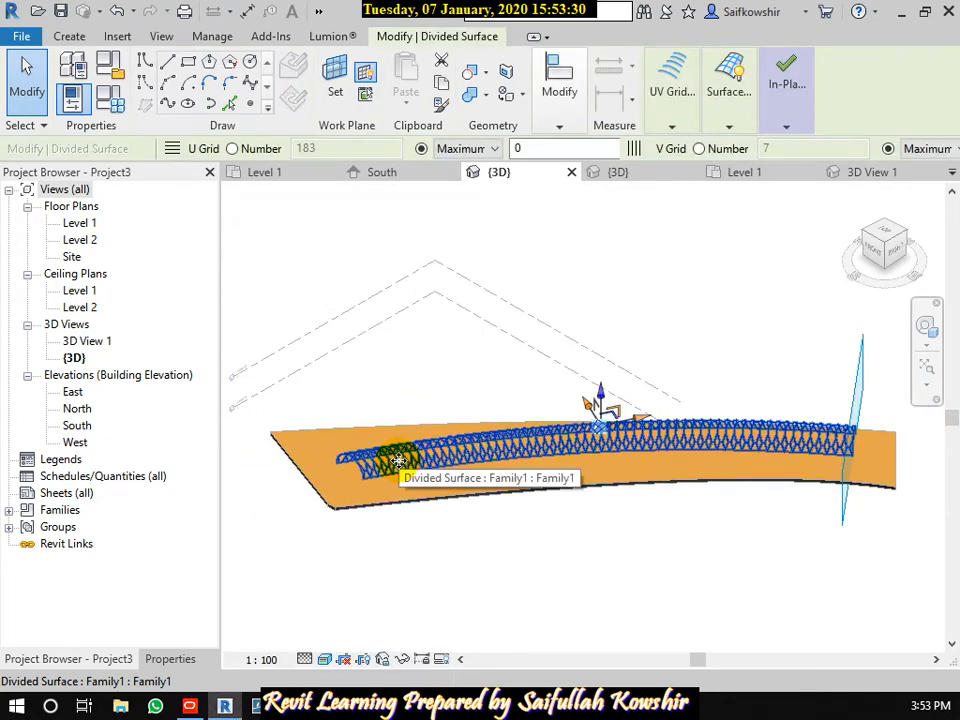
left_click(170, 658)
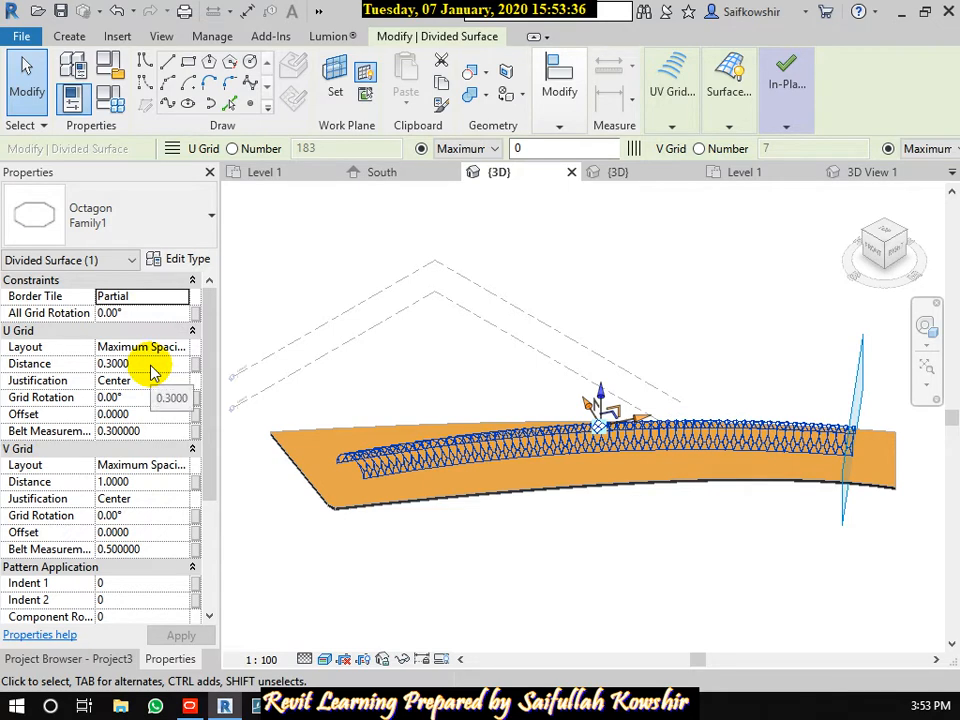
left_click(133, 207)
scroll(115, 355, "up", 1)
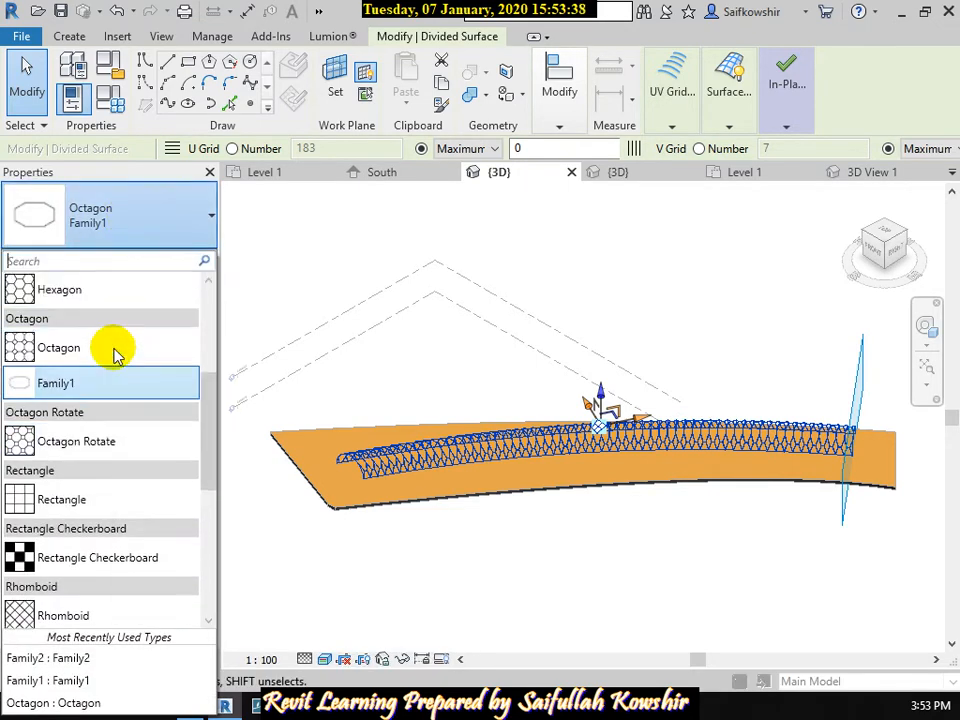
scroll(115, 353, "up", 3)
scroll(139, 435, "down", 2)
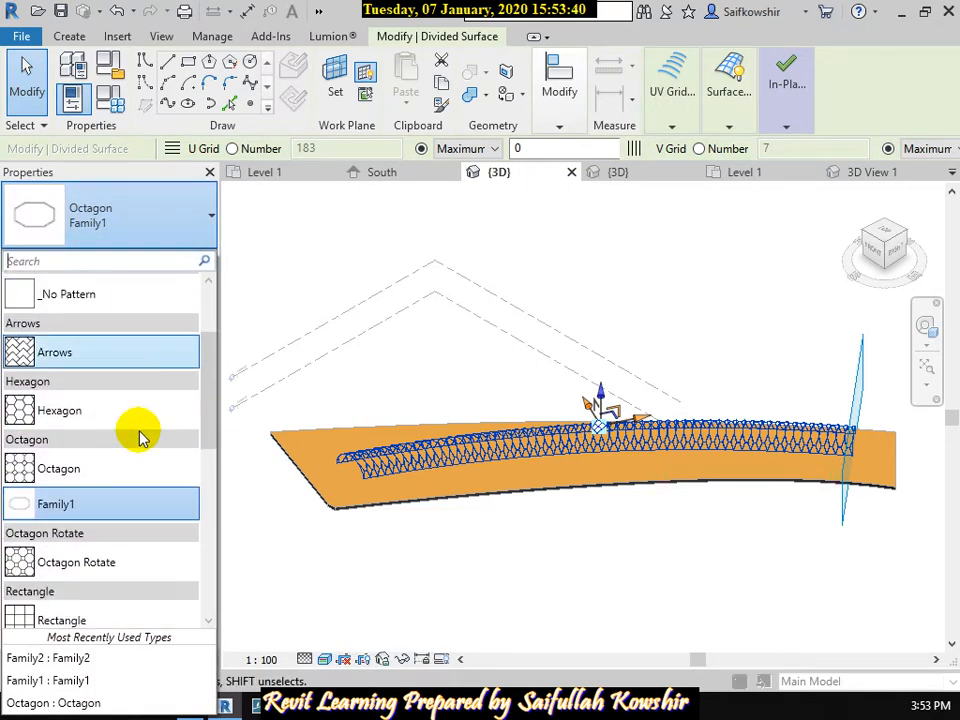
scroll(139, 434, "up", 1)
left_click(82, 387)
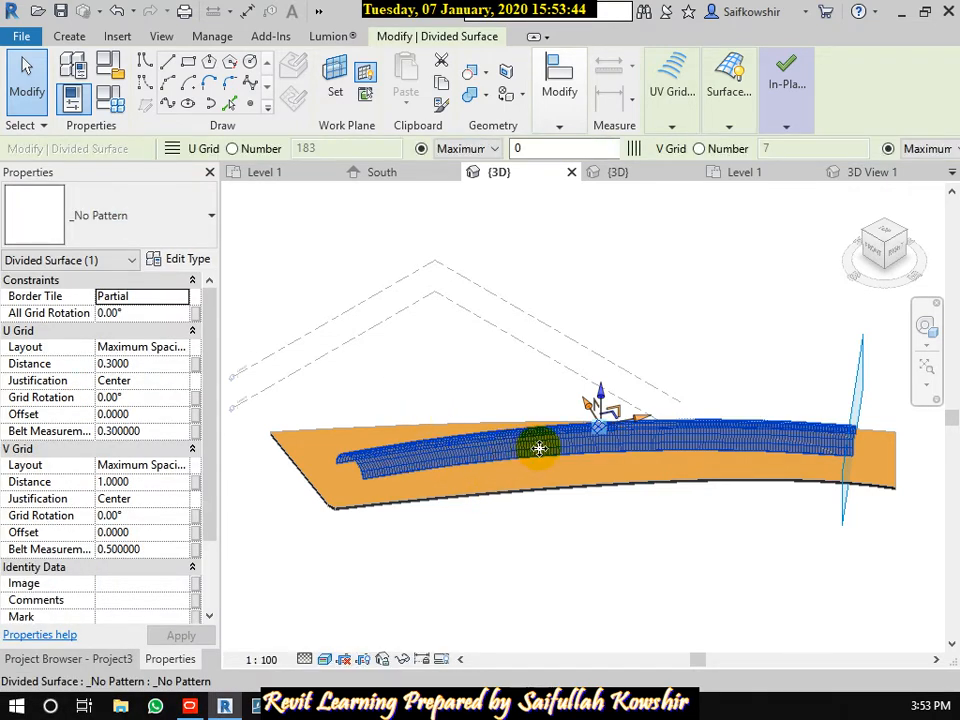
- Apply the Triangle (bent) pattern to the curved divided surface
scroll(391, 489, "up", 2)
scroll(391, 489, "up", 4)
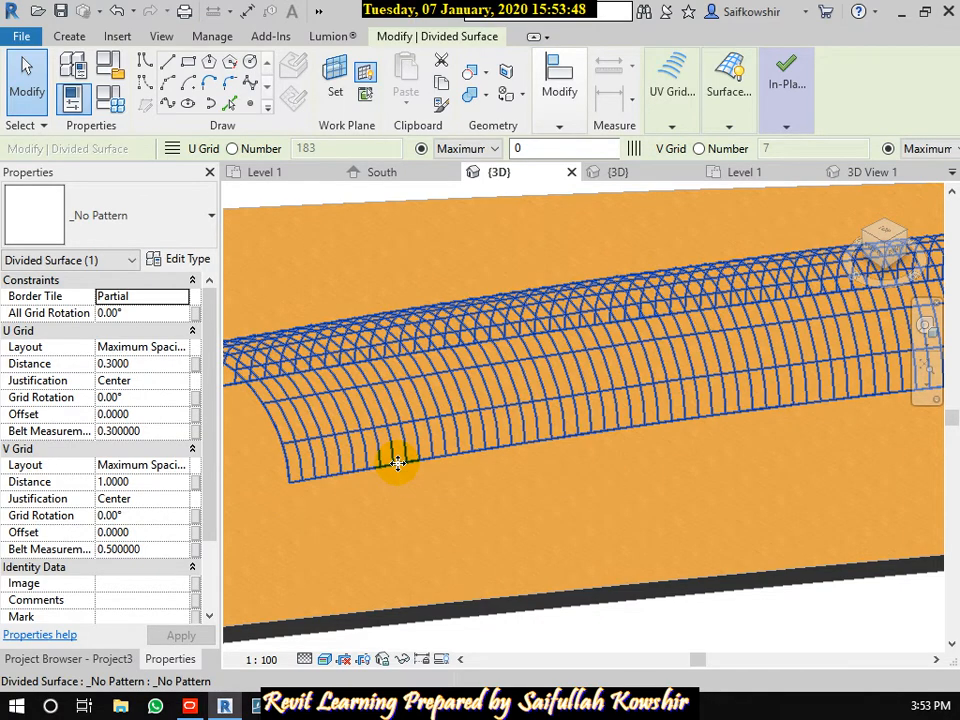
scroll(396, 465, "down", 5)
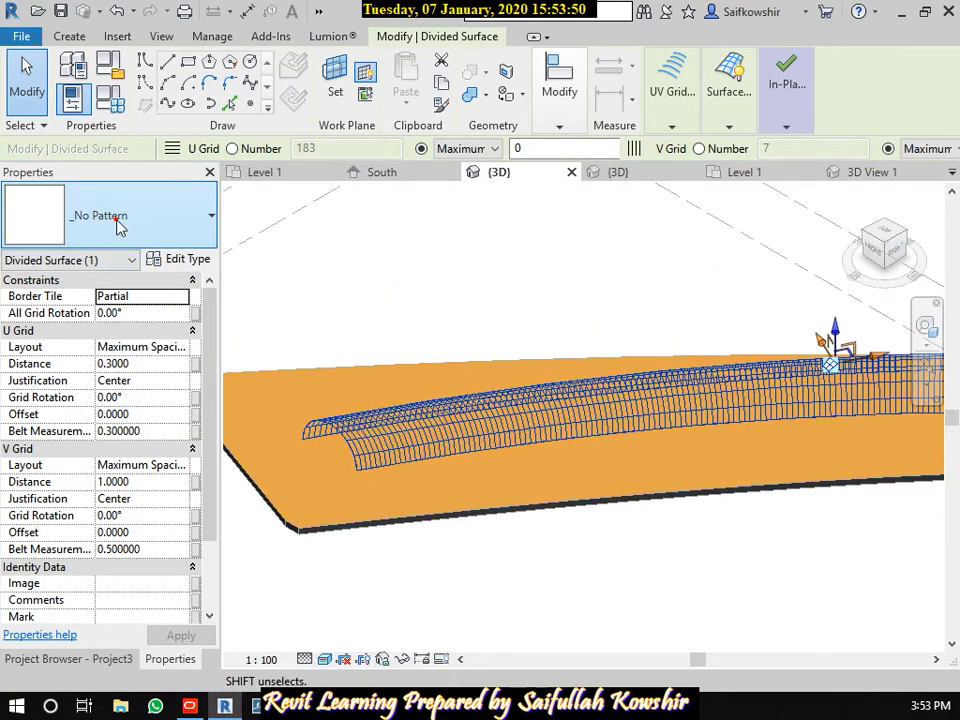
left_click(118, 220)
scroll(95, 436, "down", 2)
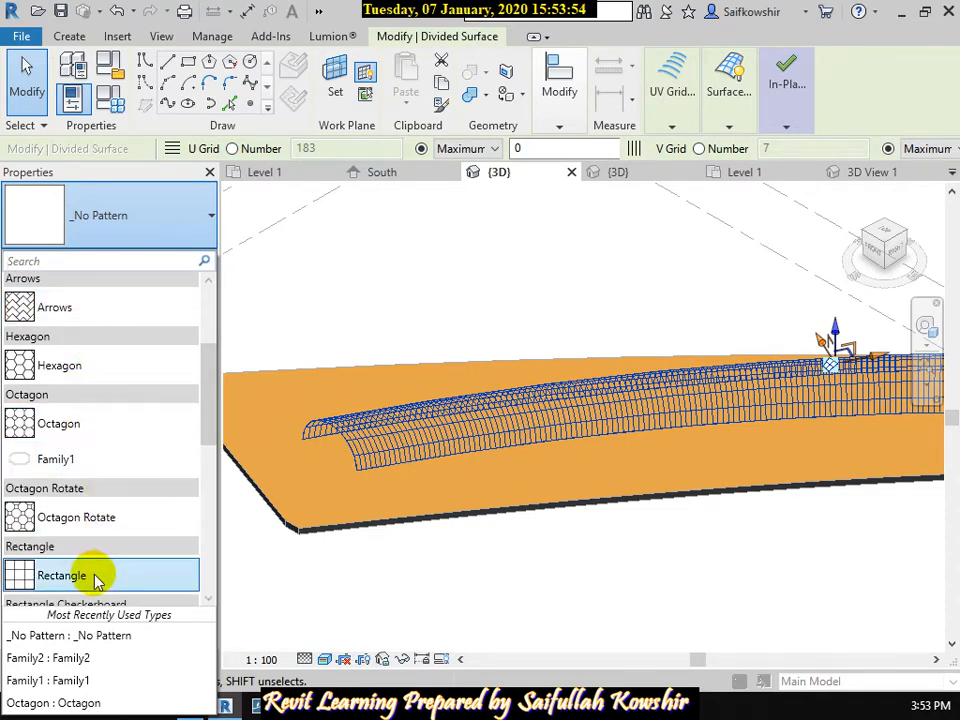
scroll(96, 576, "down", 4)
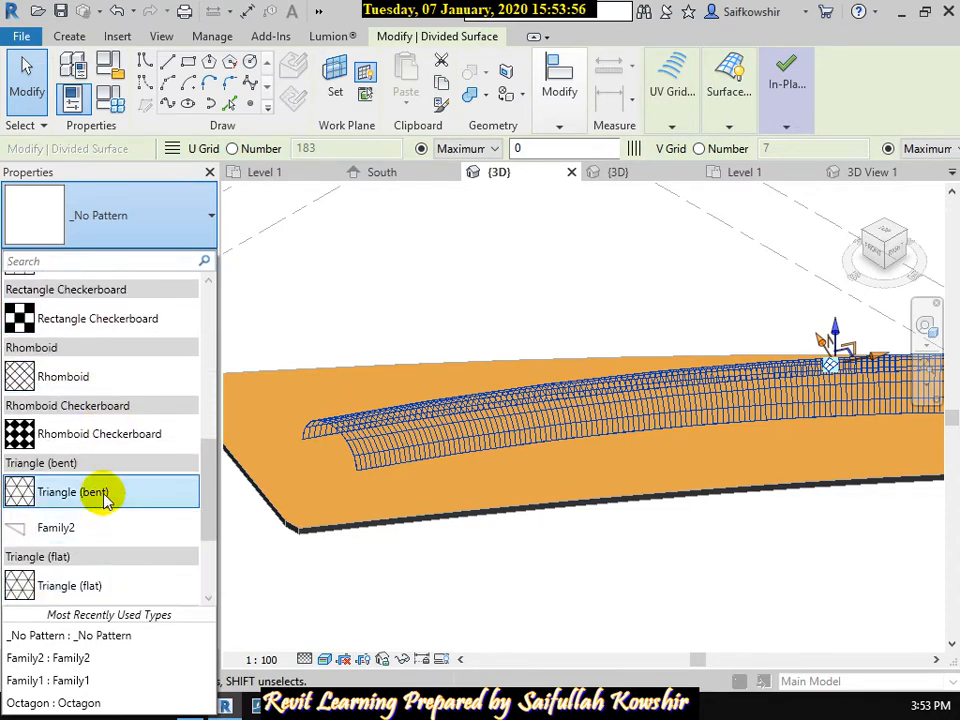
left_click(130, 492)
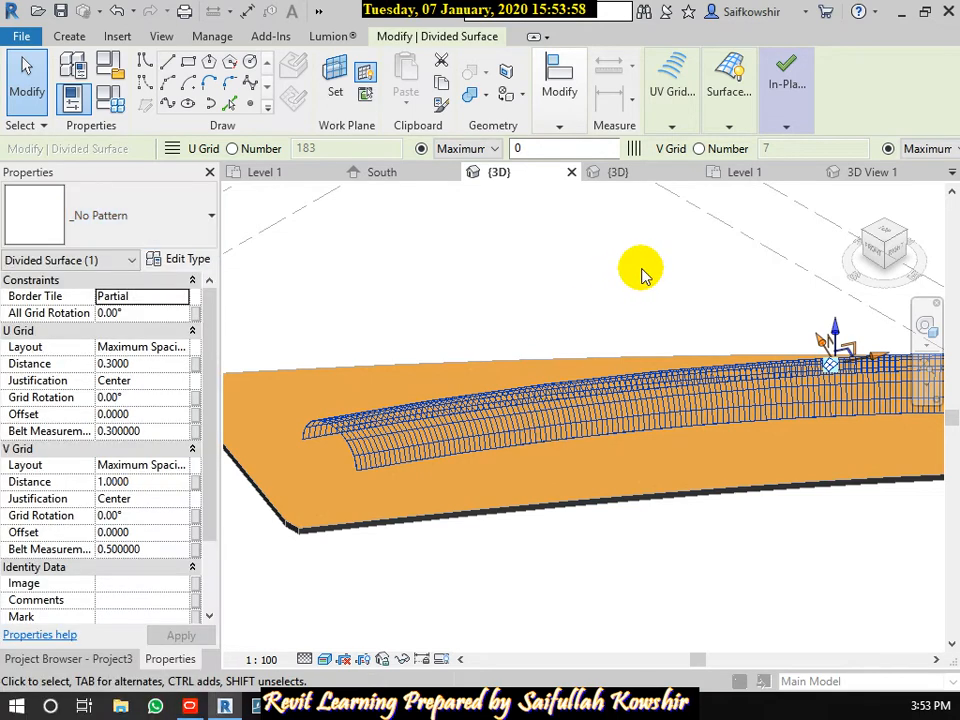
- Set the U grid distance of the triangle-patterned divided surface to 1 and apply the change
scroll(352, 464, "up", 4)
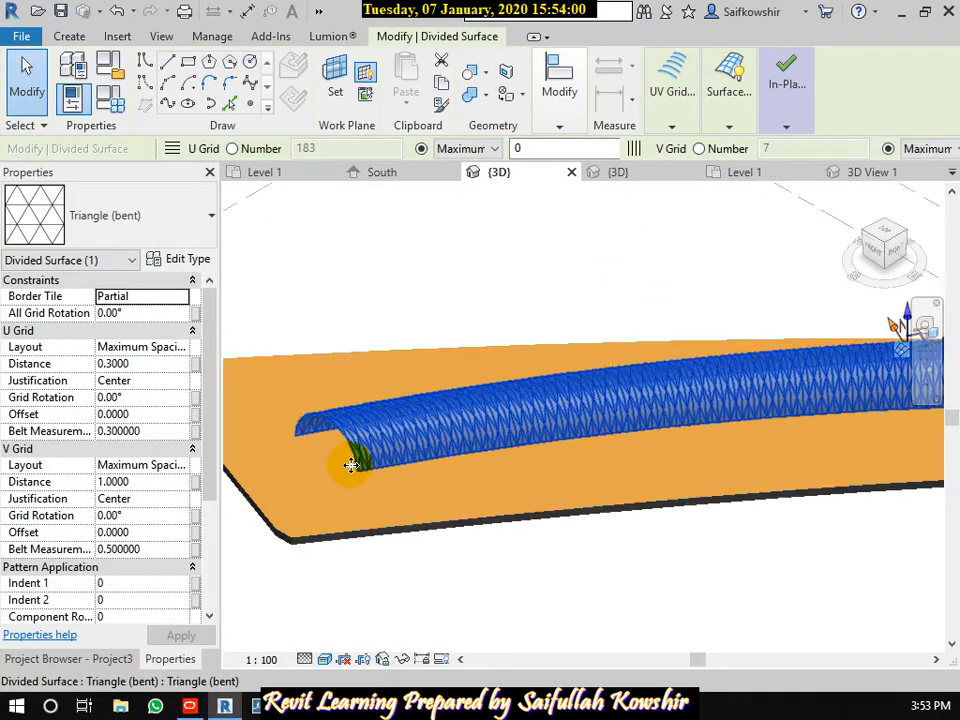
scroll(376, 450, "down", 1)
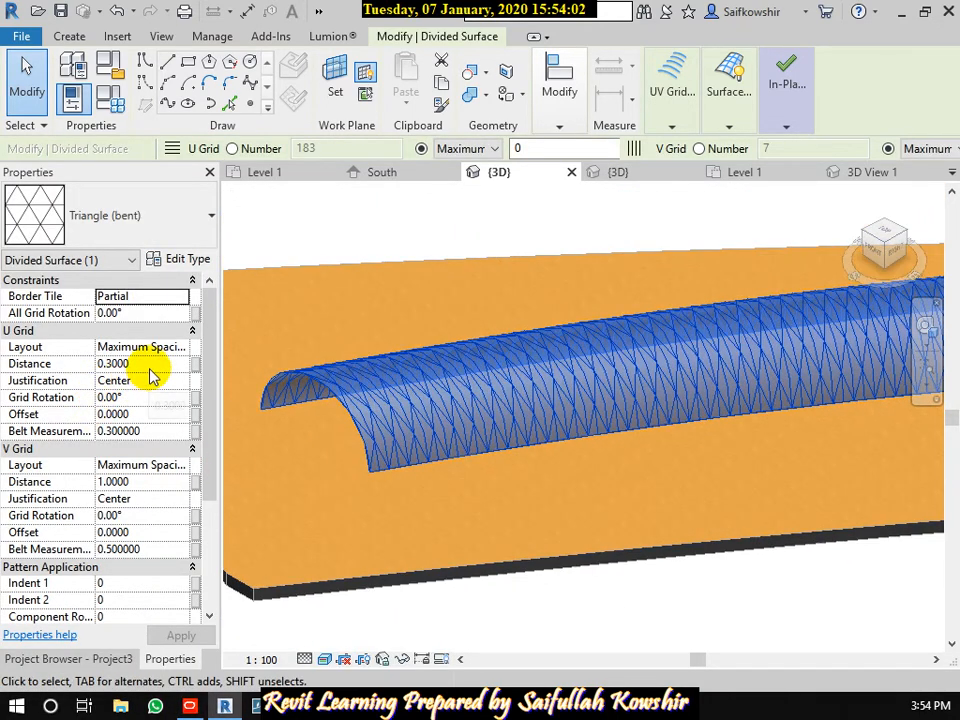
left_click(125, 368)
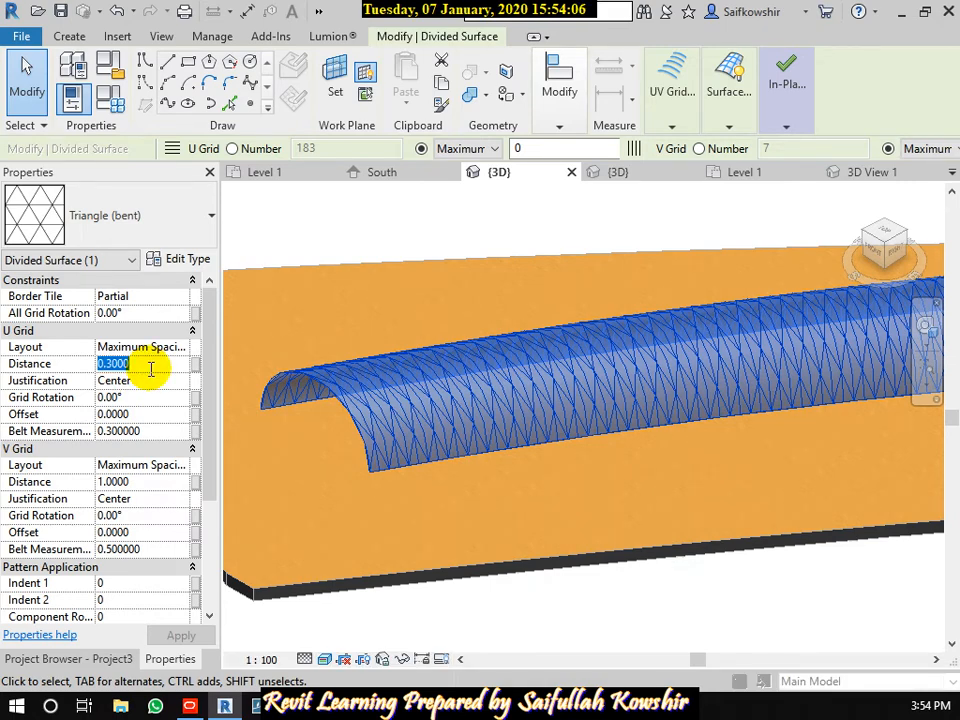
type("1")
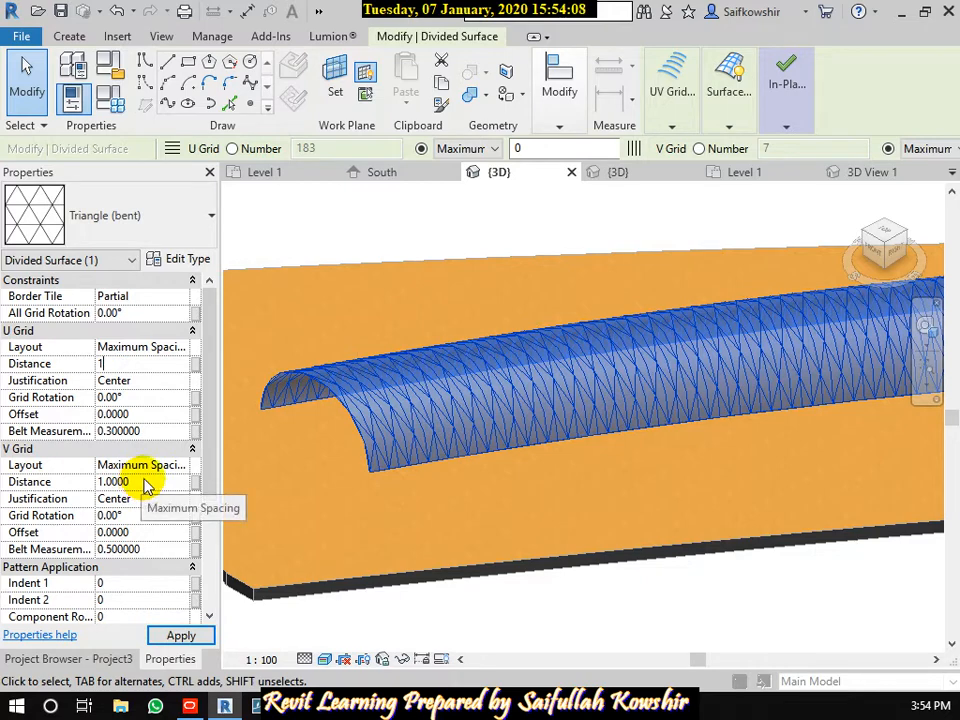
left_click(145, 481)
left_click(181, 637)
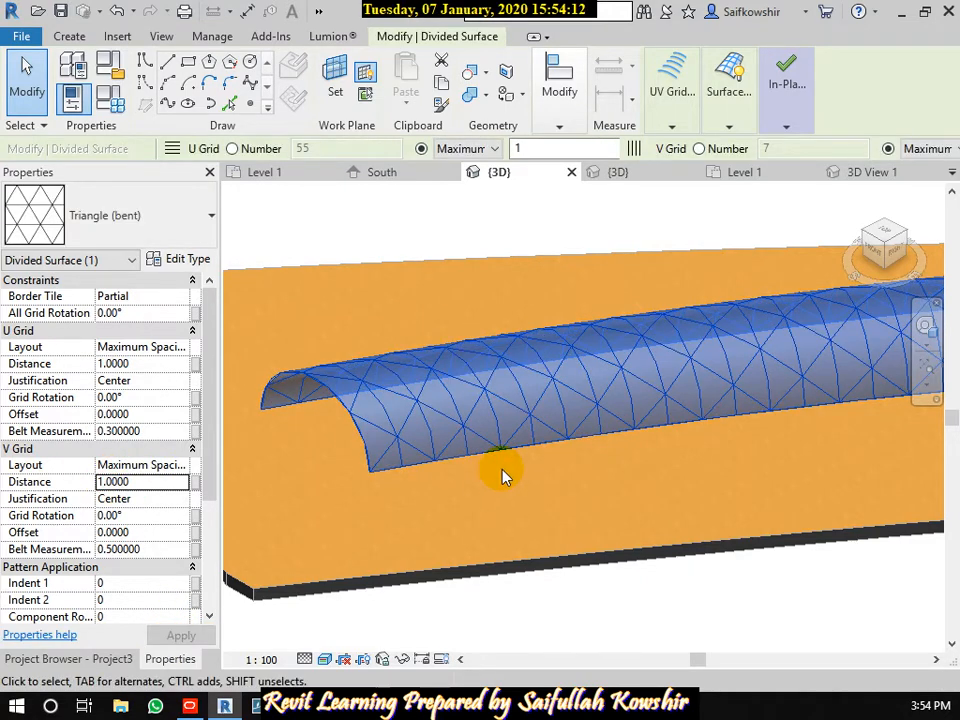
- Apply the Family2 tube panel of the Triangle (bent) pattern to the curved walk cover's divided surface
left_click(152, 222)
scroll(130, 460, "down", 3)
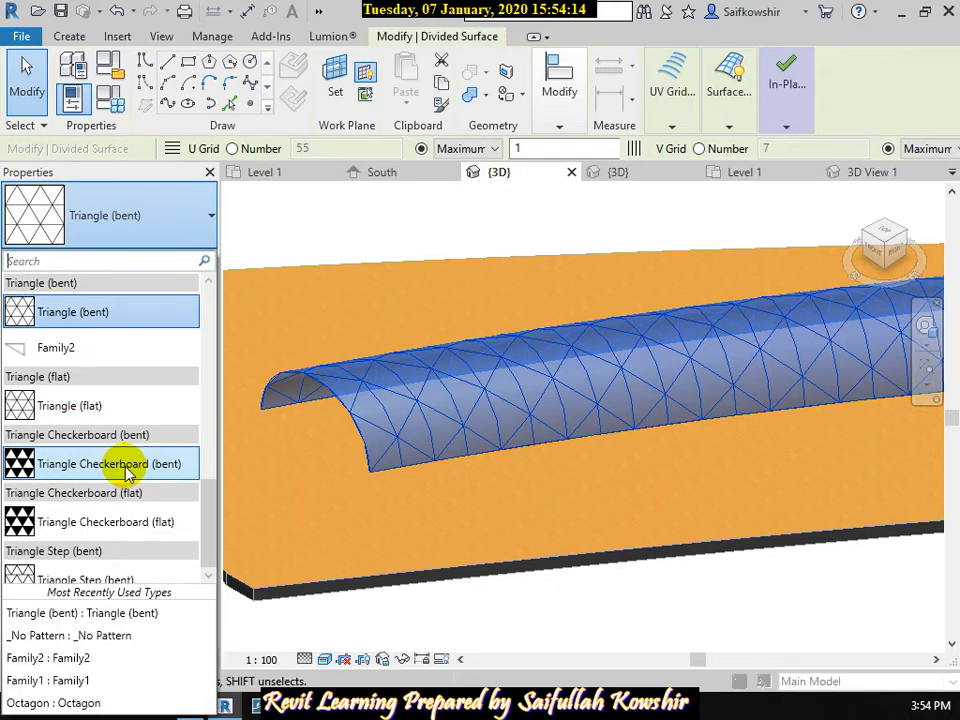
left_click(62, 343)
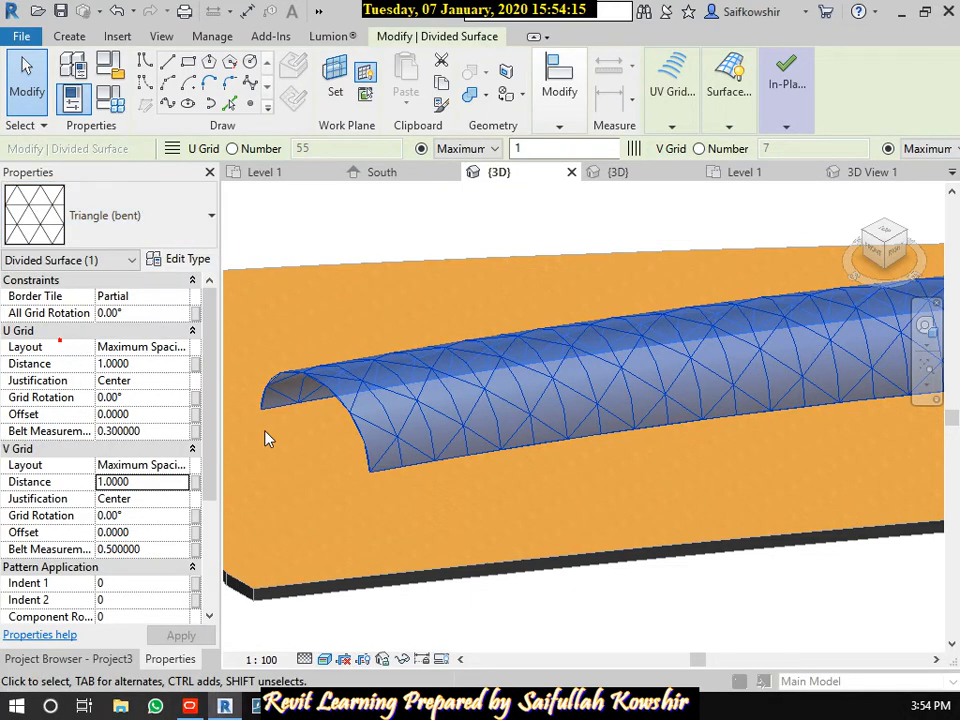
left_click(510, 465)
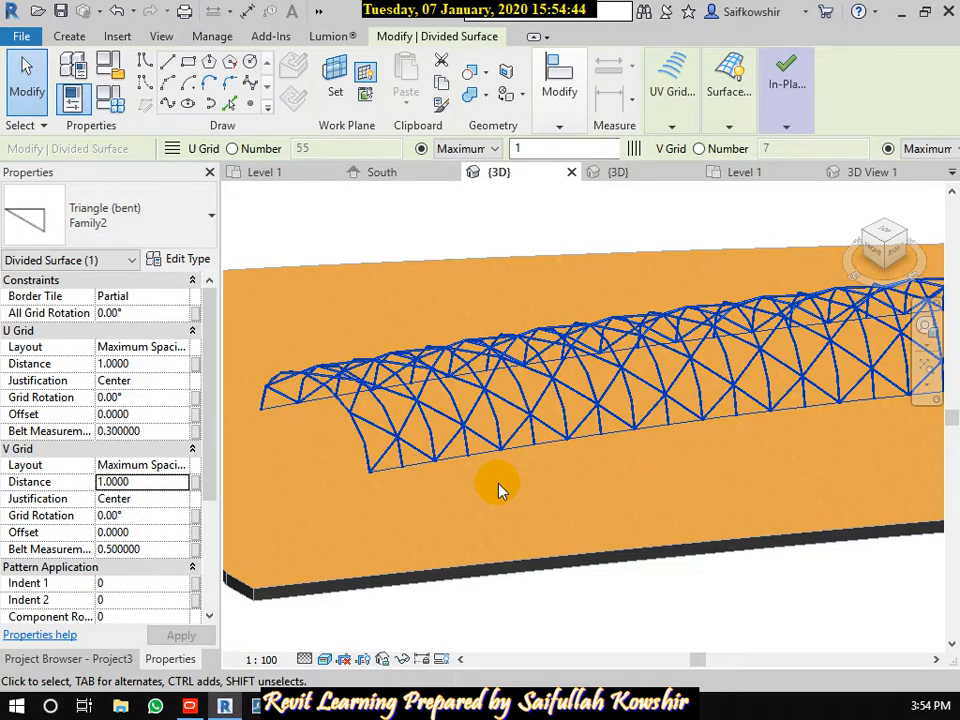
- Examine the triangular tube framework and its joints up close along the near end of the curved walk cover
scroll(407, 471, "up", 4)
scroll(374, 461, "up", 6)
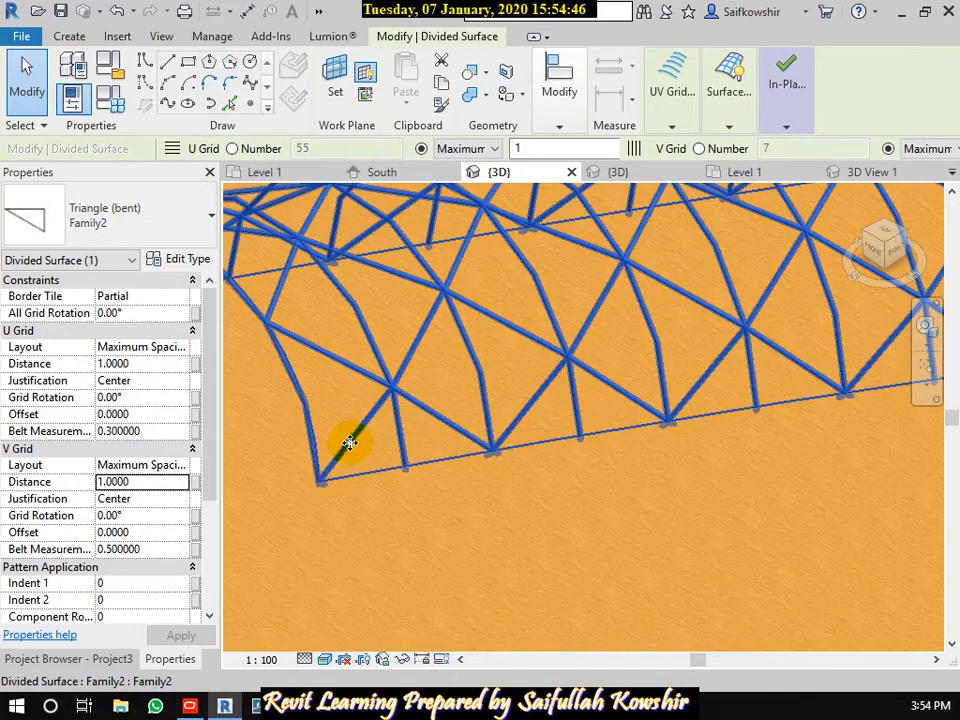
scroll(488, 404, "up", 4)
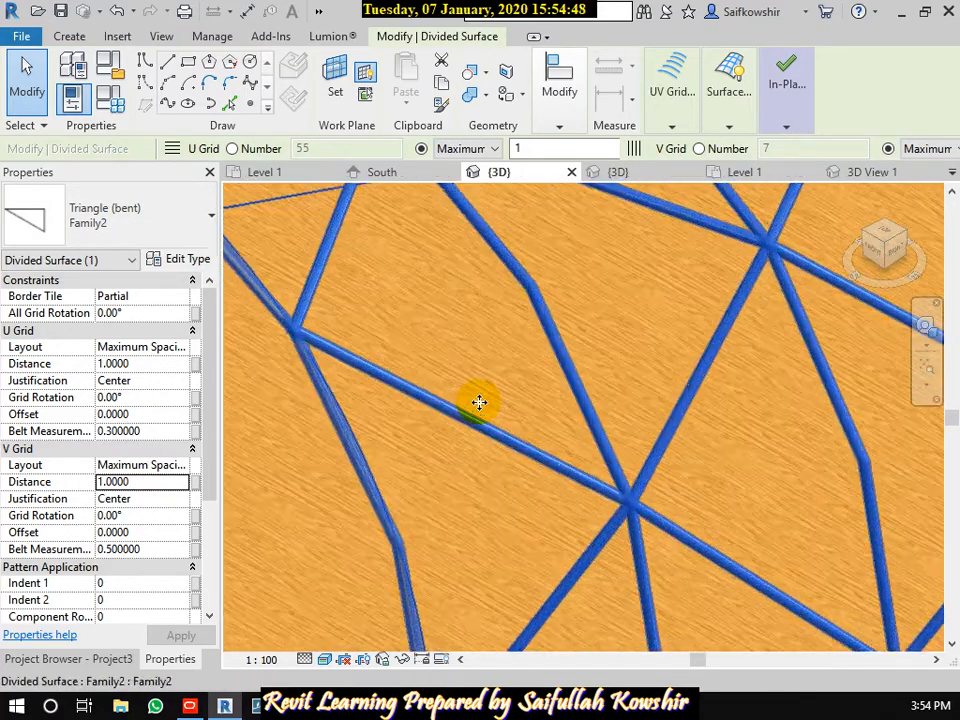
scroll(529, 437, "down", 4)
middle_click_drag(596, 443, 550, 583)
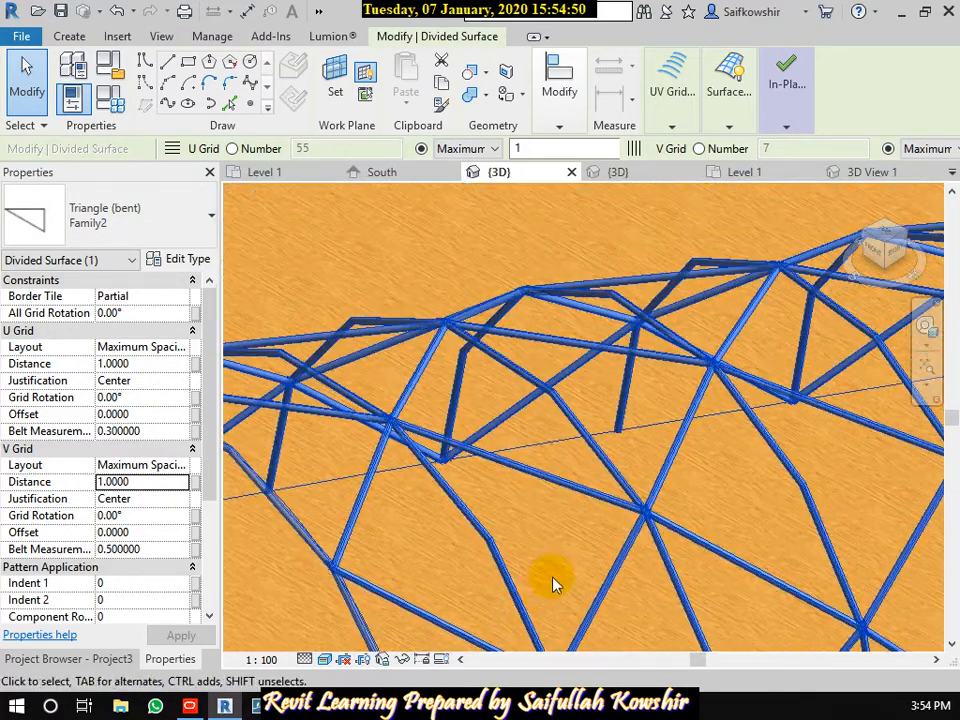
scroll(733, 489, "up", 3)
left_click(727, 498)
scroll(696, 501, "down", 3)
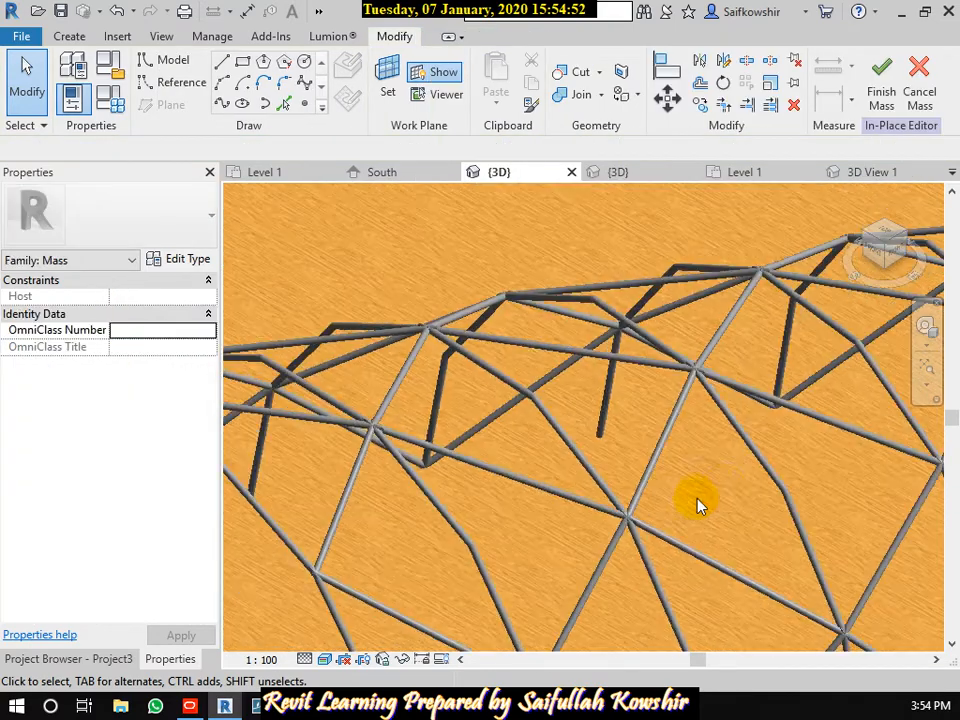
middle_click_drag(726, 499, 611, 533)
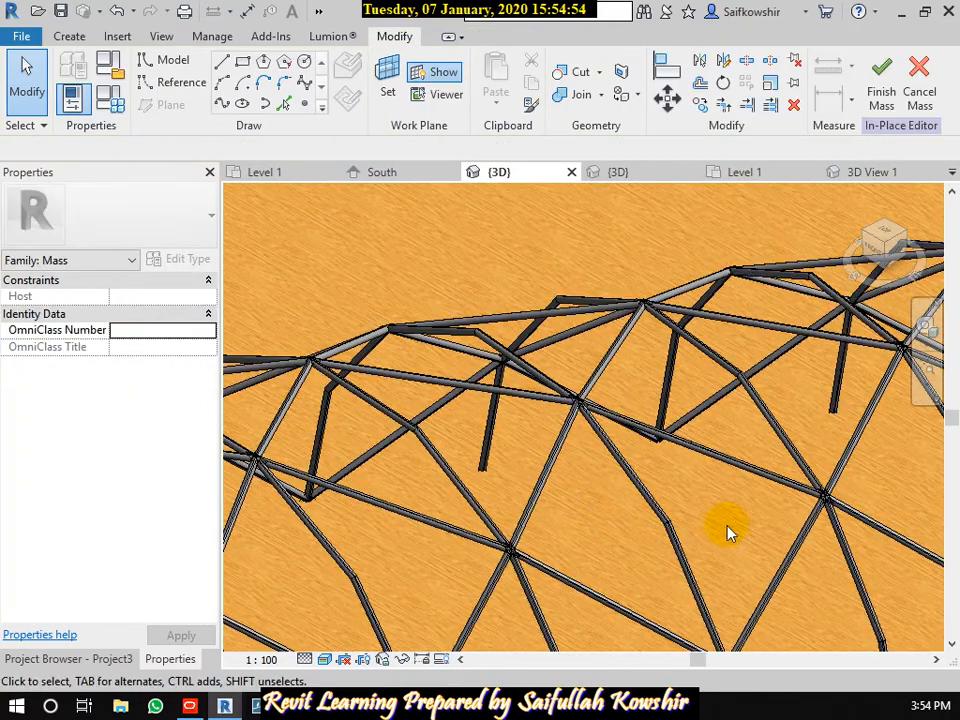
scroll(727, 532, "down", 1)
scroll(710, 528, "down", 3)
middle_click_drag(715, 527, 703, 564)
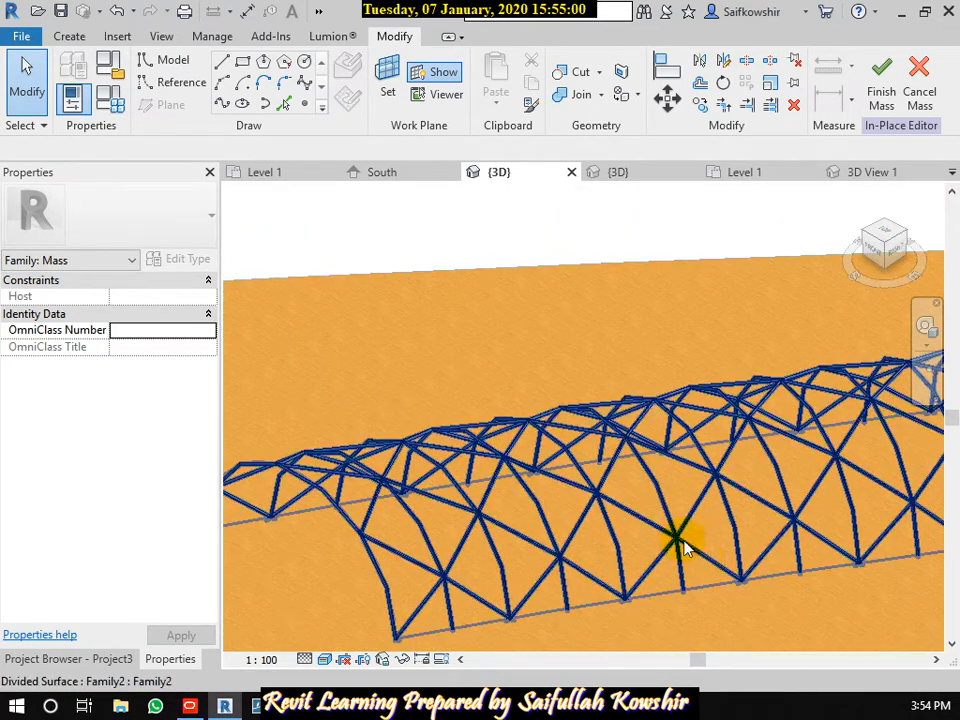
- Set the V grid distance of the walk cover's divided surface to 0.5 and apply the change
left_click(675, 535)
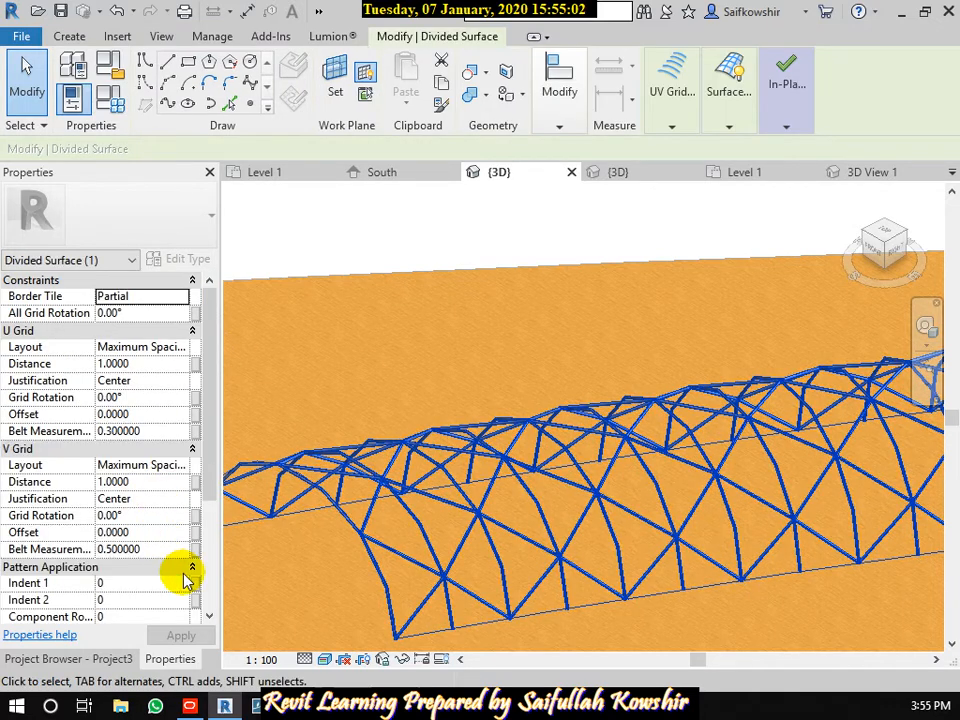
left_click(142, 364)
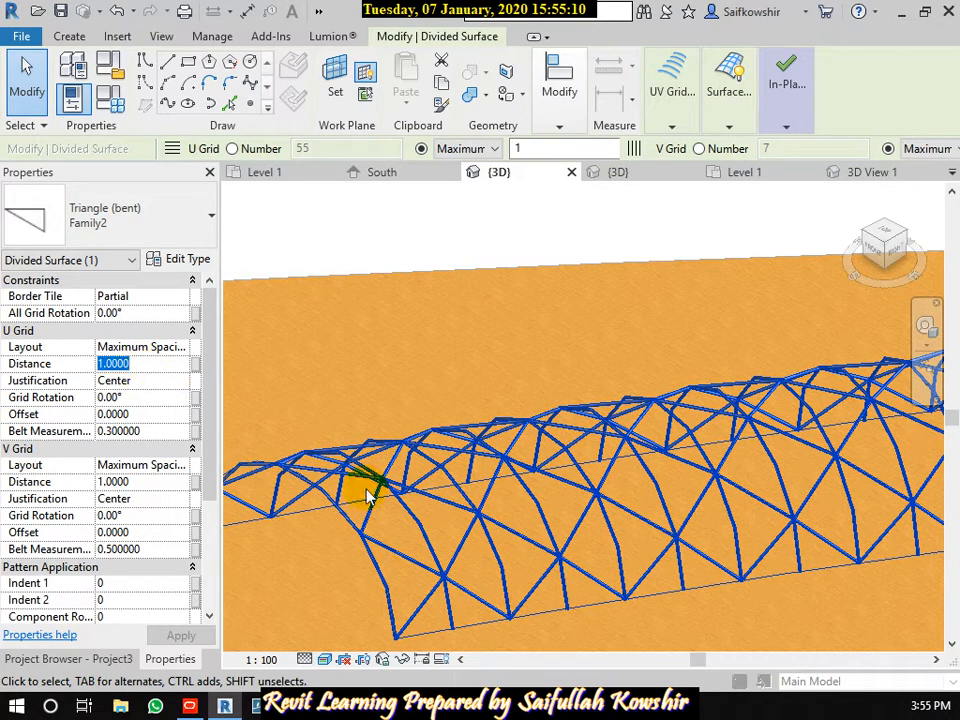
left_click(264, 495)
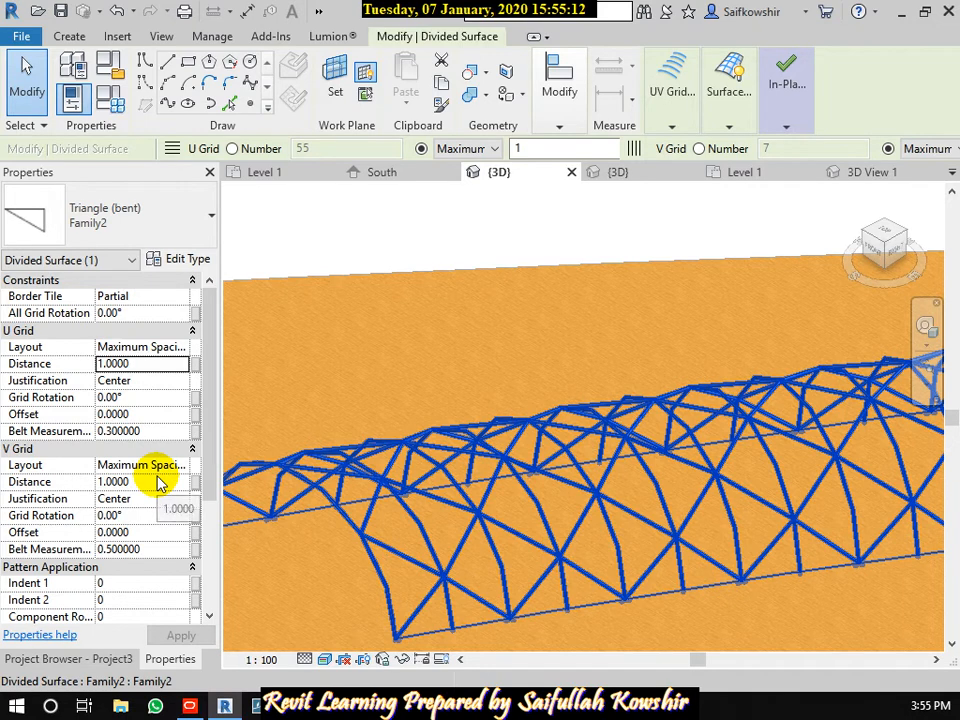
left_click(151, 482)
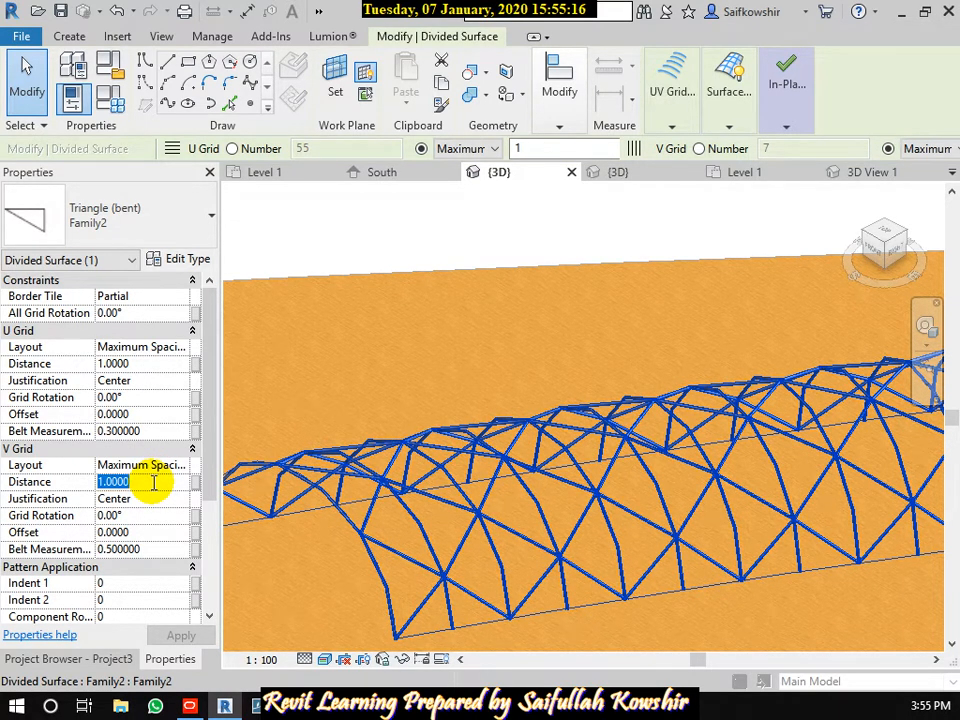
type("0.5")
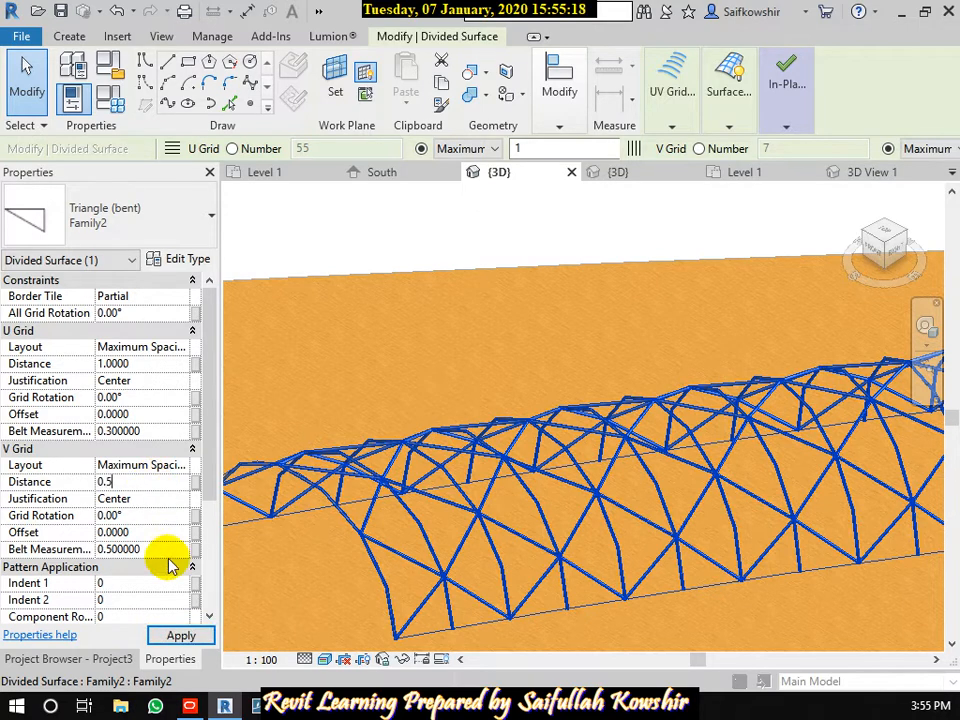
left_click(181, 635)
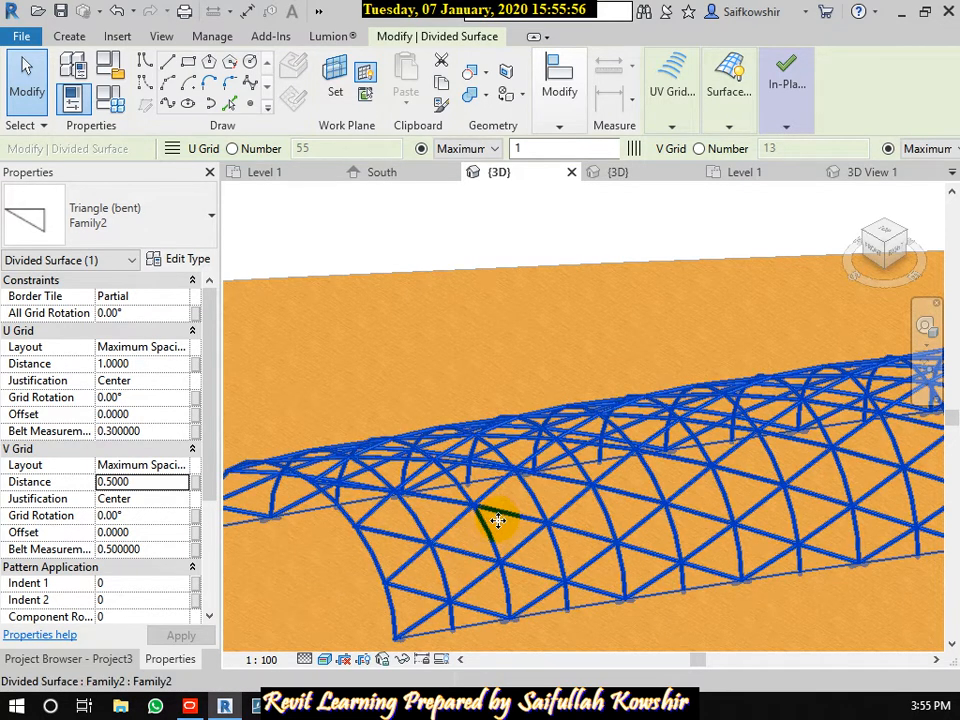
- Examine the denser tube framework from outside and from inside the tunnel in the perspective view 3D View 1
scroll(634, 503, "down", 5)
scroll(502, 513, "up", 2)
scroll(502, 513, "down", 3)
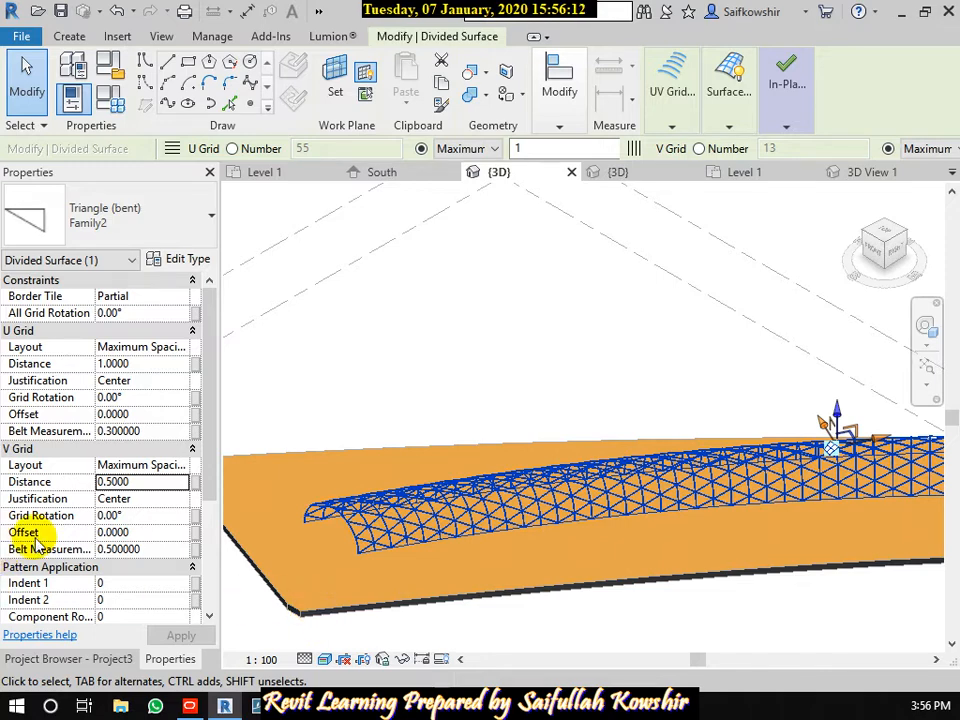
left_click(128, 658)
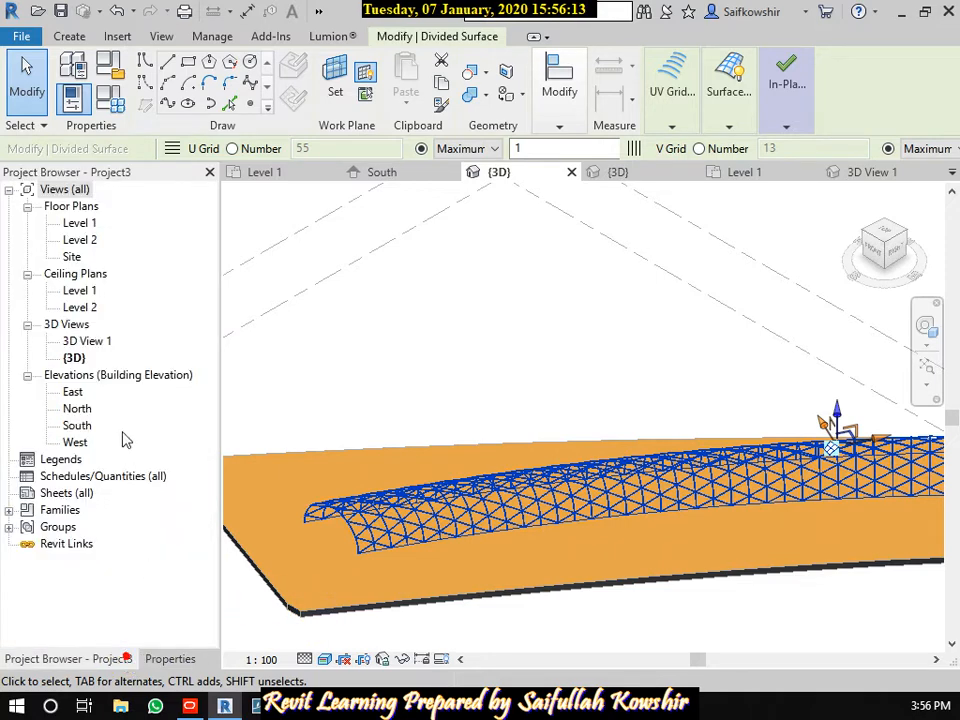
double_click(94, 343)
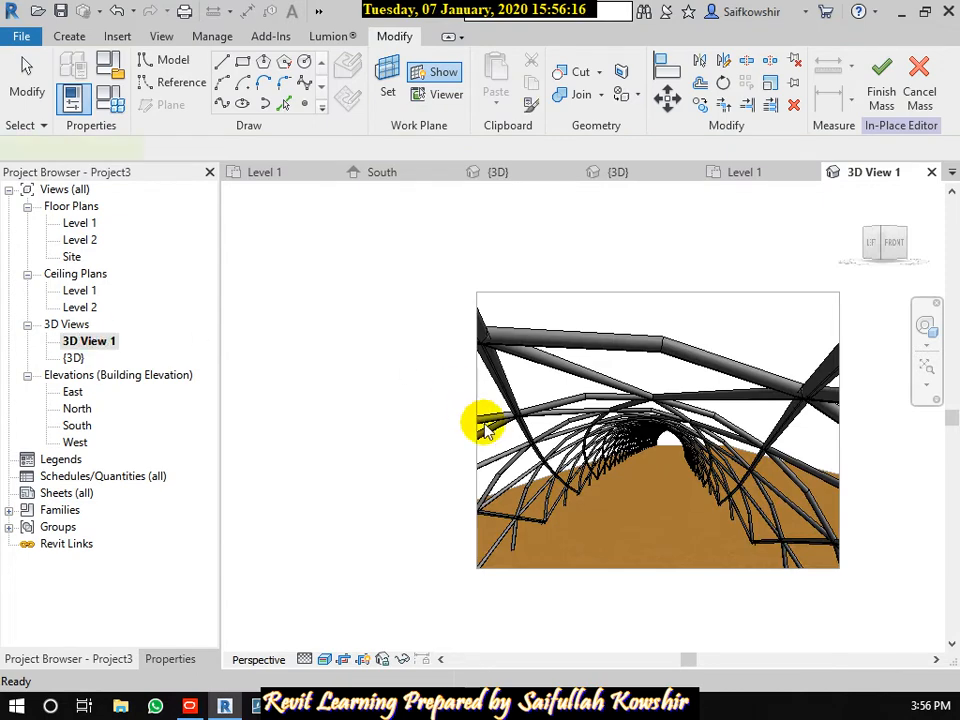
left_click(675, 456)
left_click(654, 456)
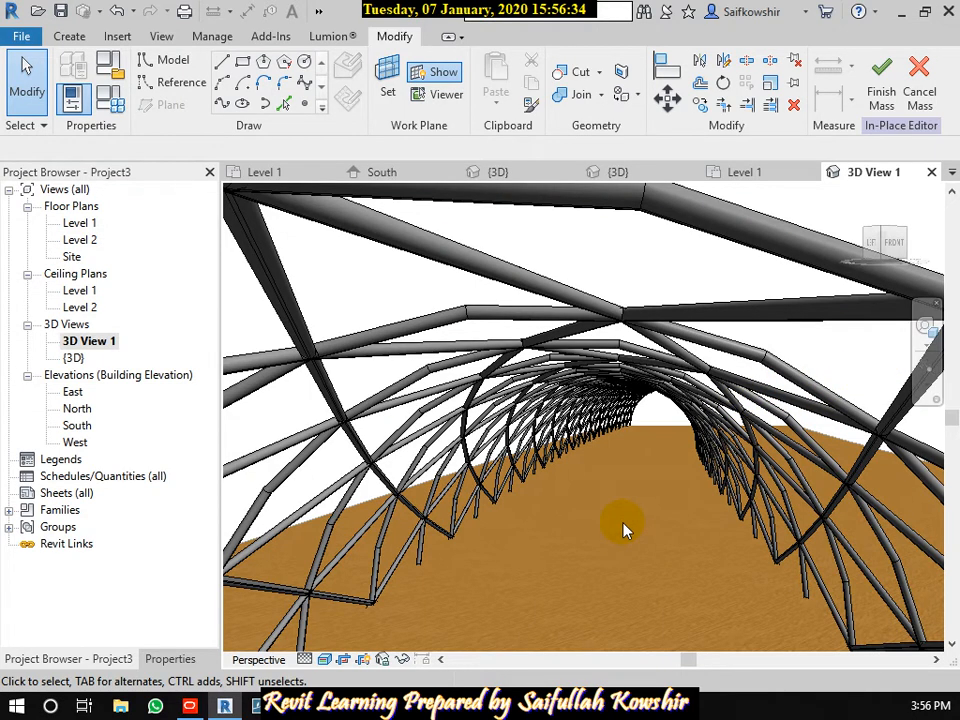
scroll(623, 530, "down", 2)
middle_click_drag(639, 500, 633, 451)
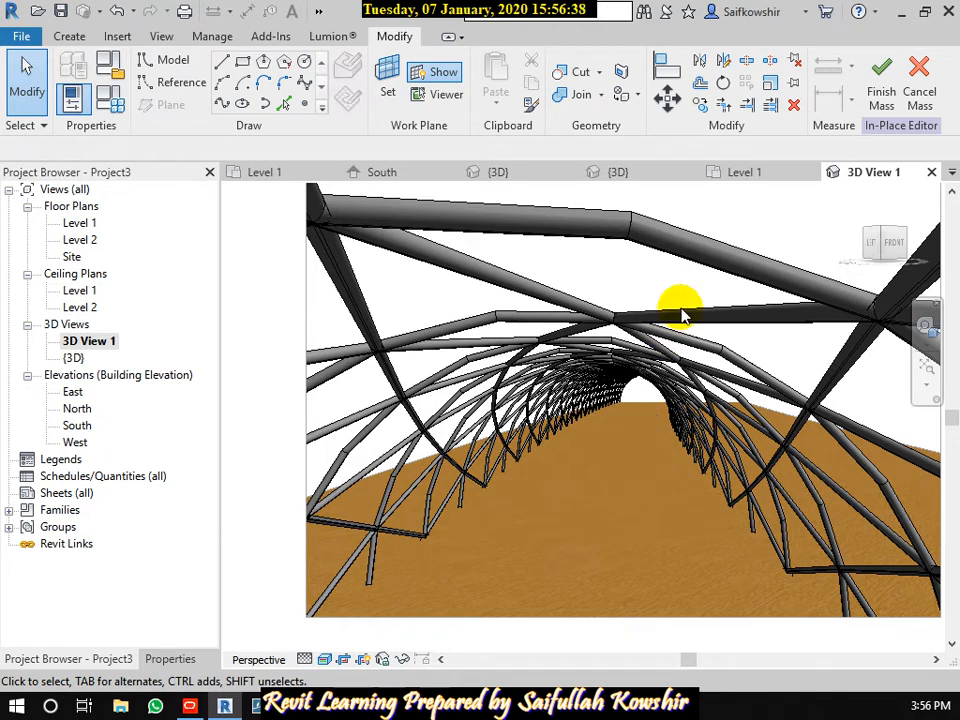
- Create a flat surface form from the closed triangular chain of reference lines in Family2's Level 1 plan
left_click(776, 175)
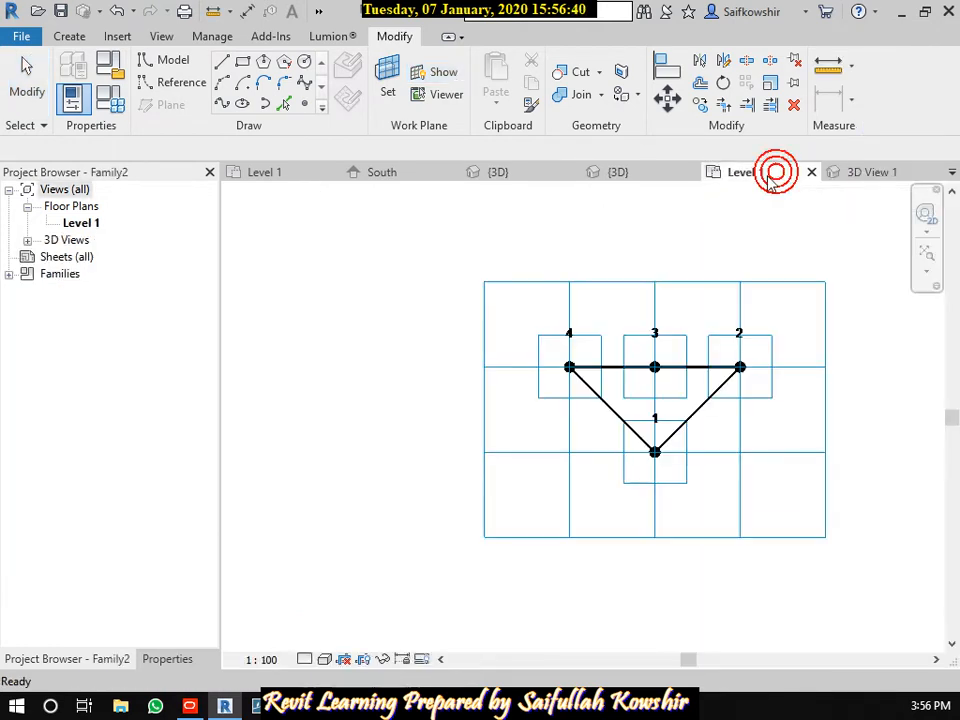
scroll(703, 422, "up", 8)
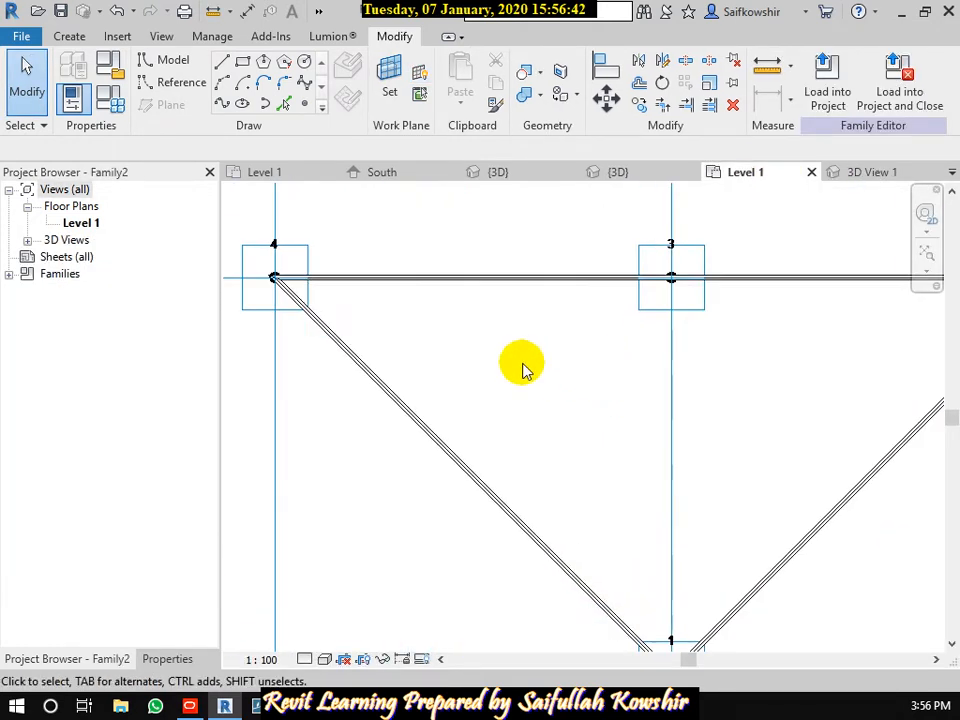
middle_click_drag(484, 367, 540, 386)
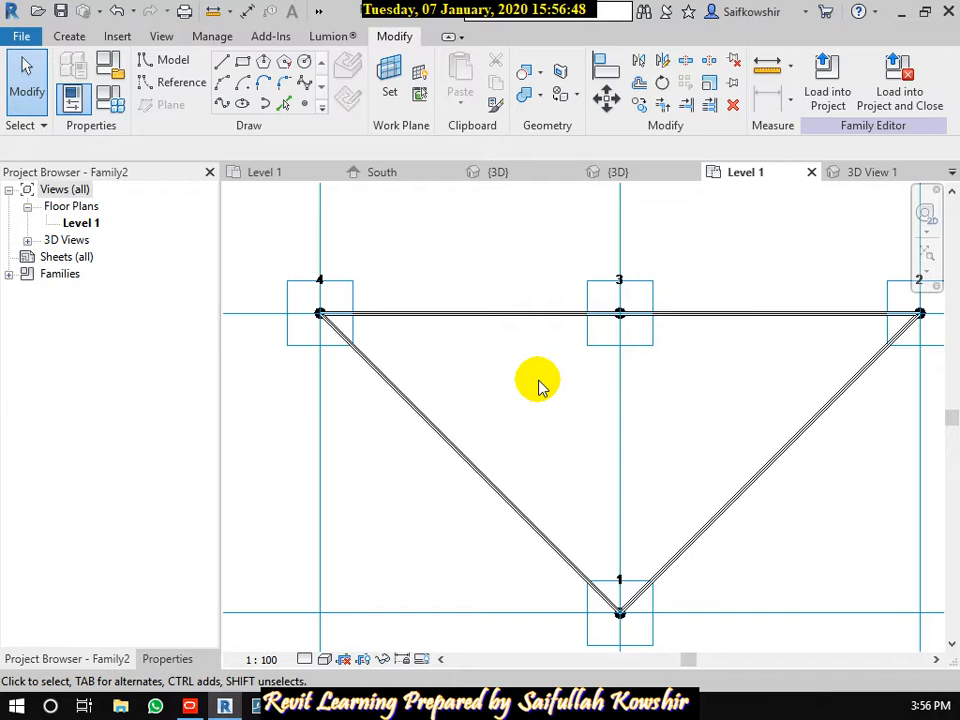
key("Tab")
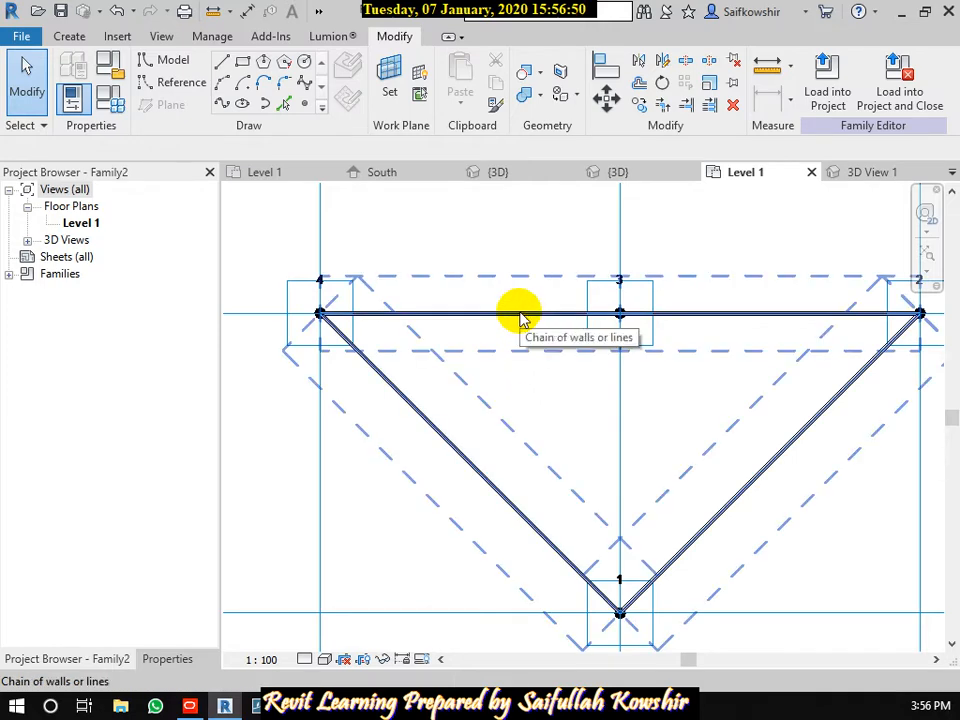
left_click(525, 310)
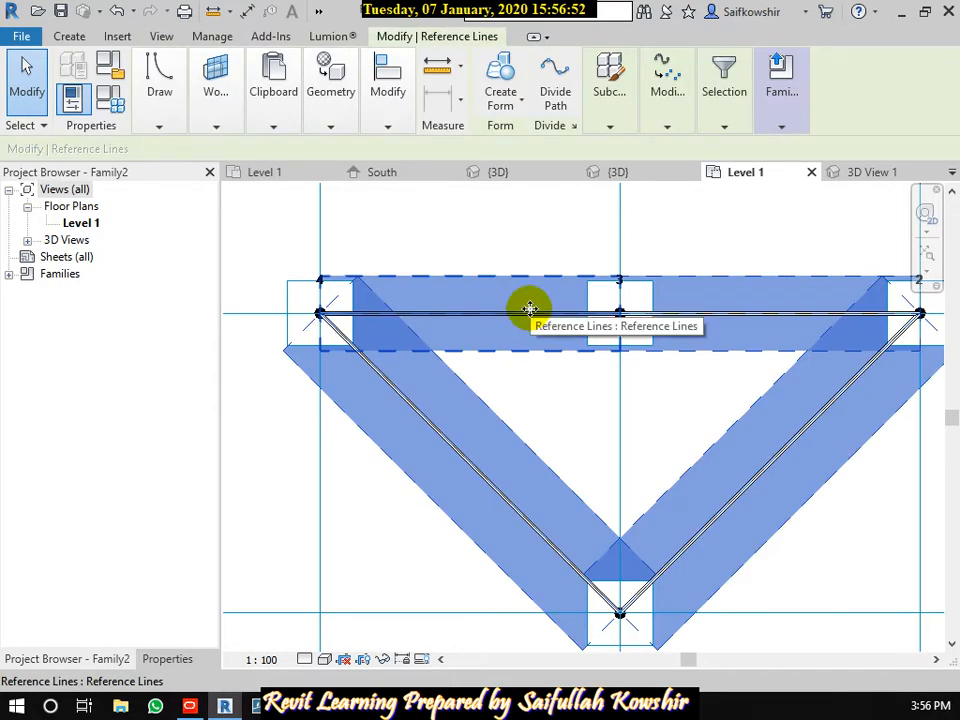
left_click(501, 98)
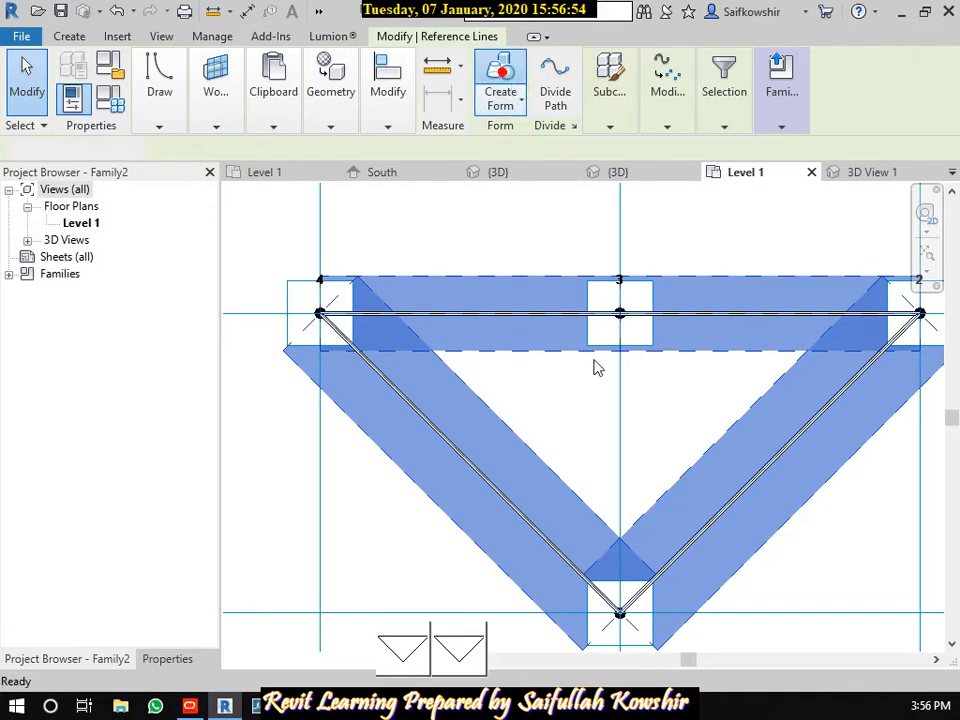
scroll(570, 476, "down", 1)
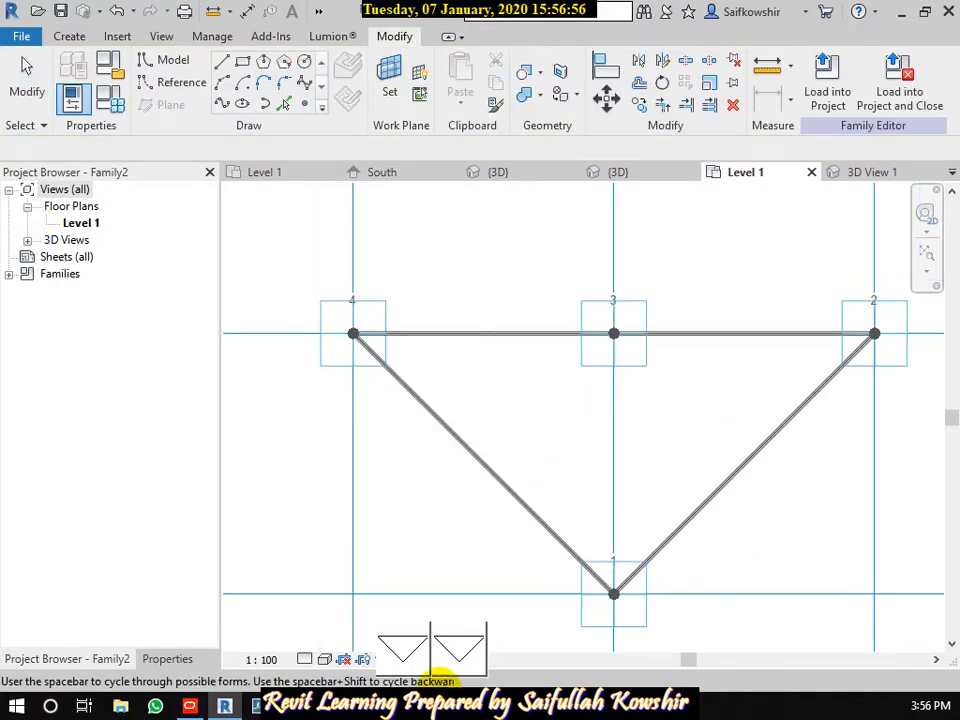
left_click(463, 660)
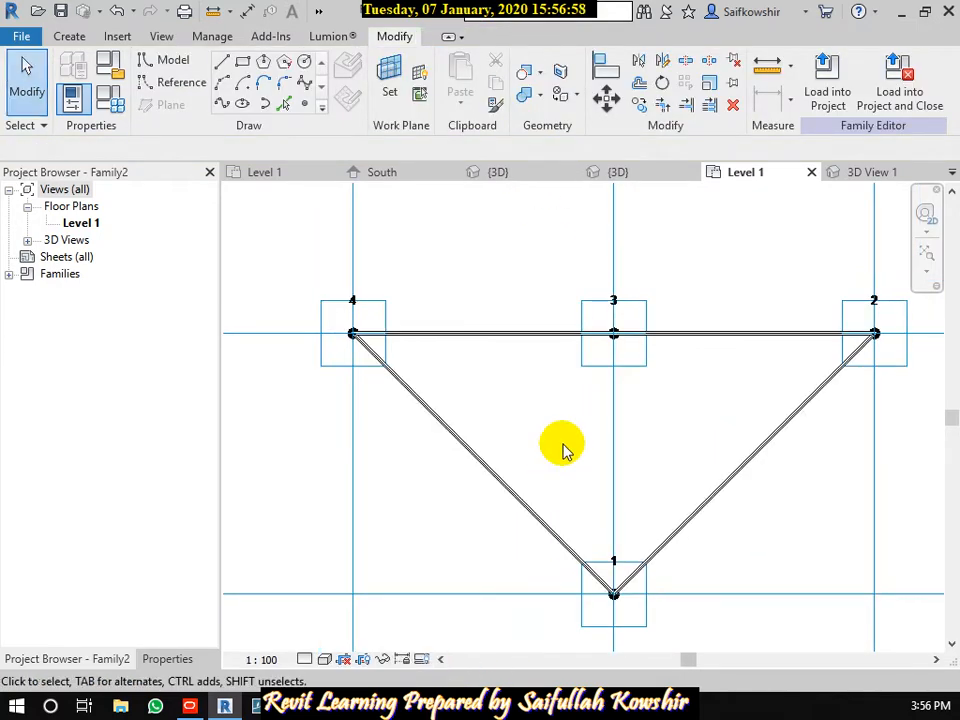
- Check the filled panel in Family2's 3D view and load the family into Project3, overwriting the existing version
left_click(643, 176)
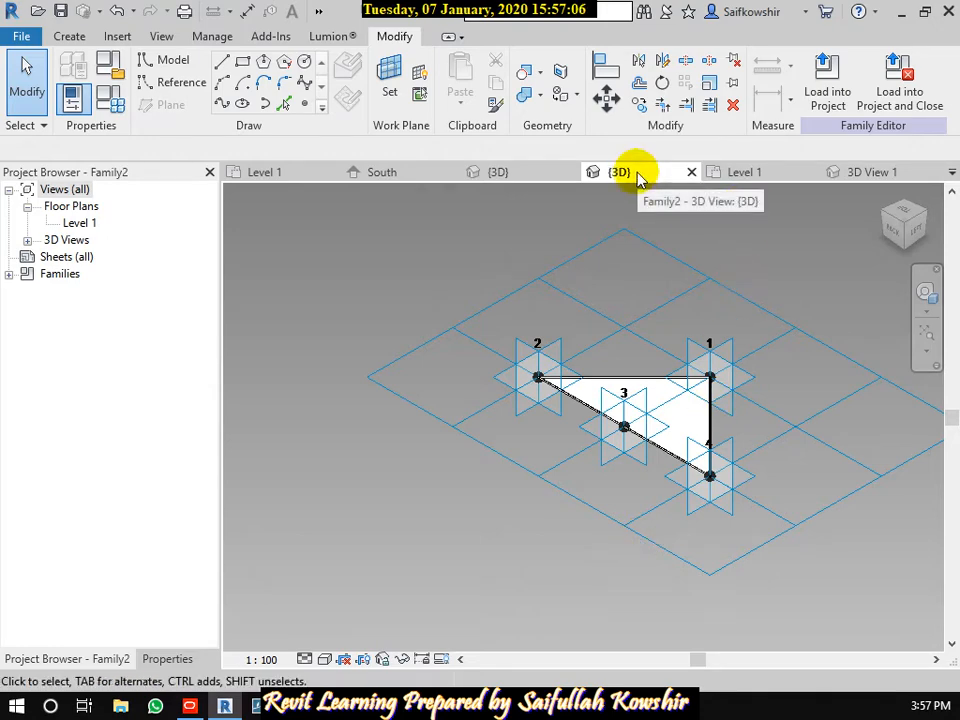
left_click(836, 92)
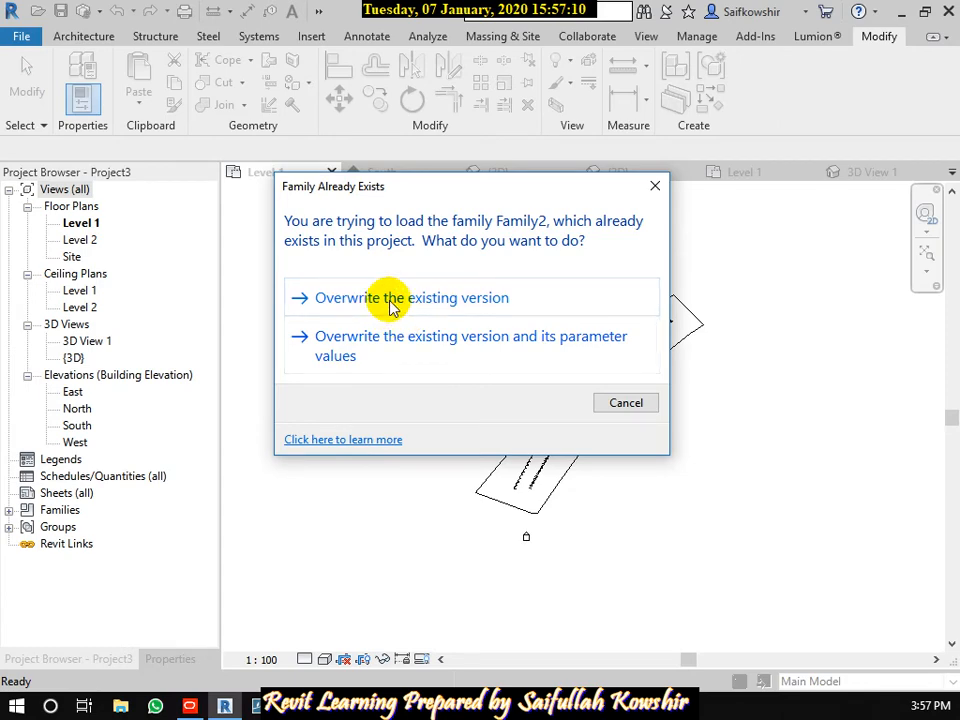
left_click(391, 304)
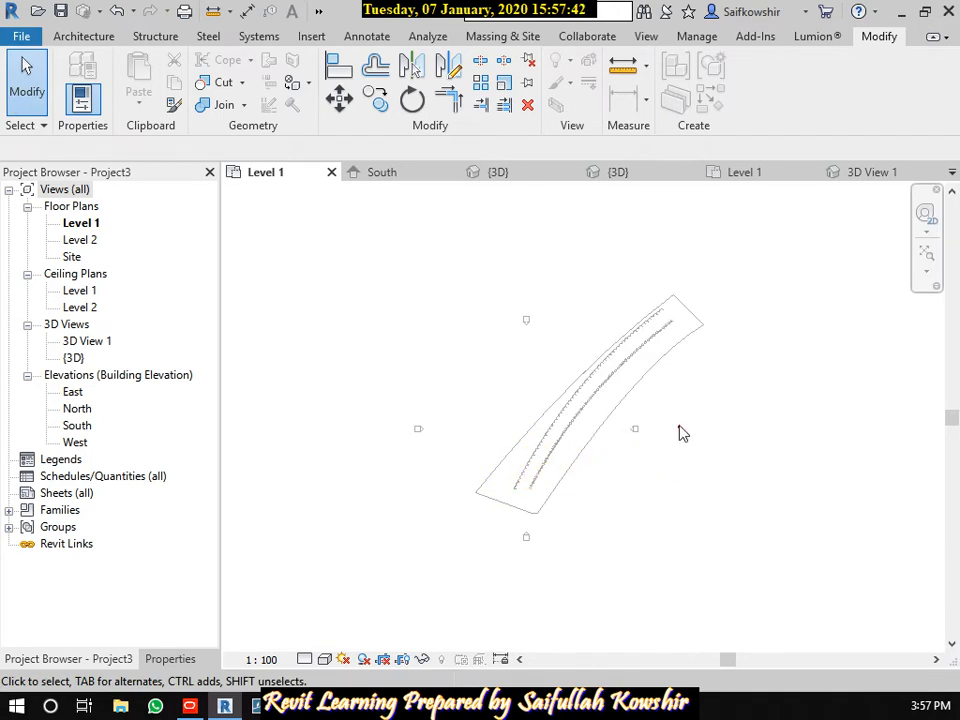
- Check 3D View 1 of the project, return to the {3D} view and open the curved walk cover mass for in-place editing
double_click(88, 341)
scroll(568, 452, "down", 3)
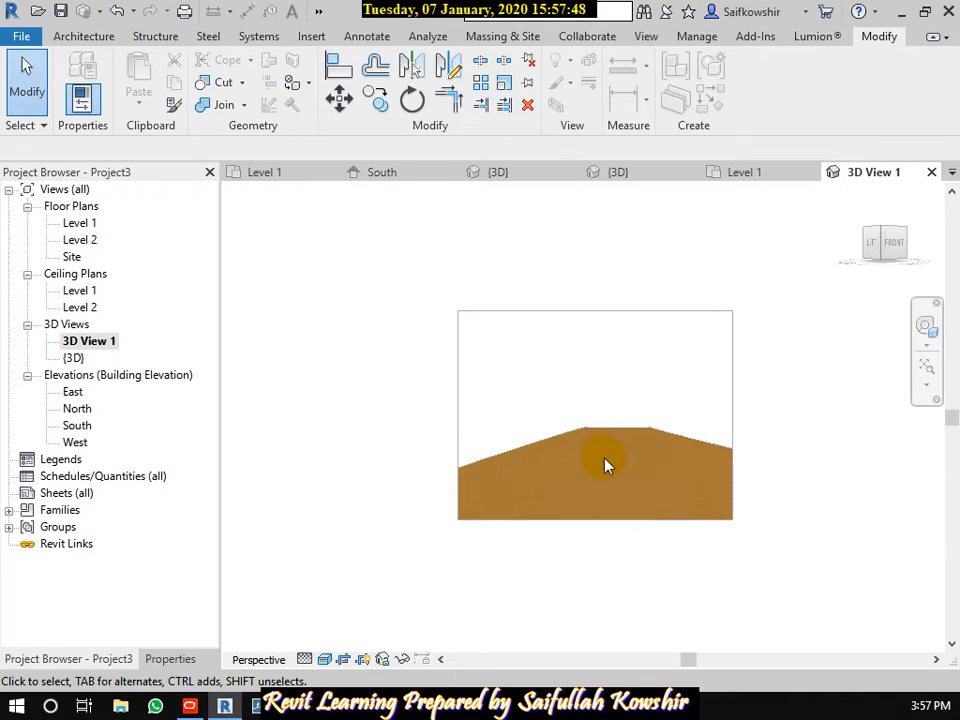
double_click(75, 358)
scroll(549, 456, "down", 4)
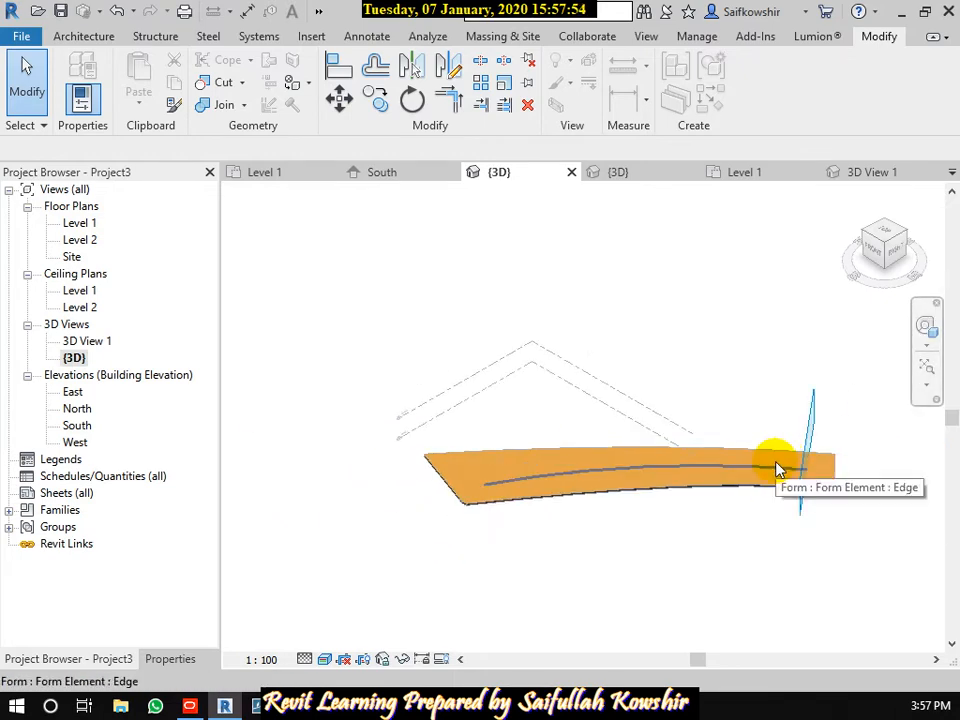
double_click(779, 468)
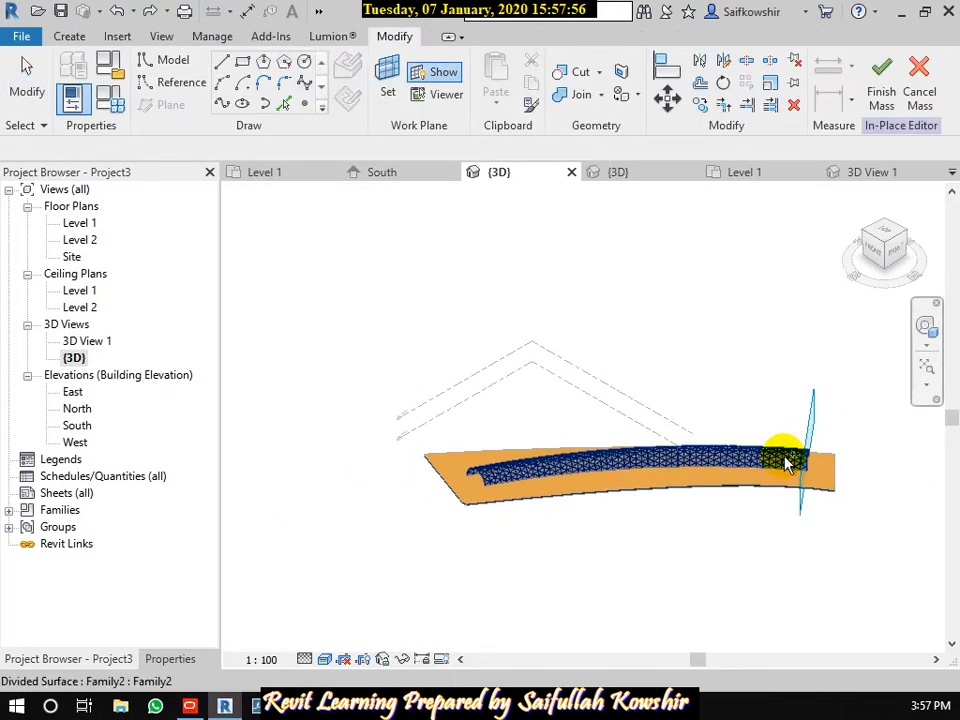
scroll(511, 482, "up", 5)
scroll(511, 482, "up", 3)
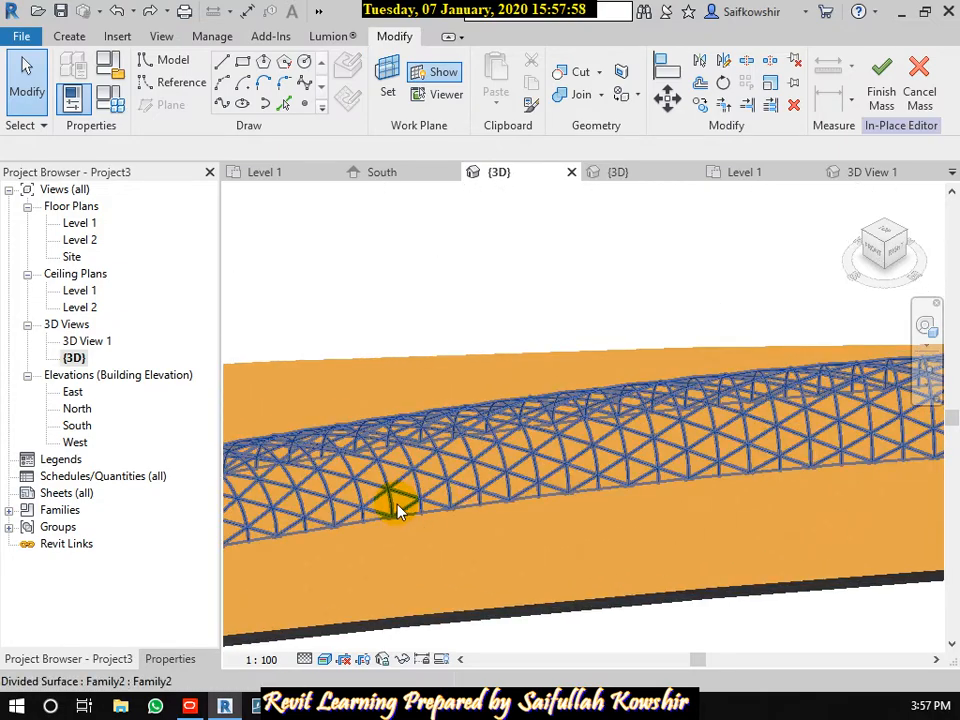
- Examine the triangular tube framework of the walk cover up close and along its full length in the {3D} view
scroll(380, 485, "up", 4)
scroll(410, 500, "up", 3)
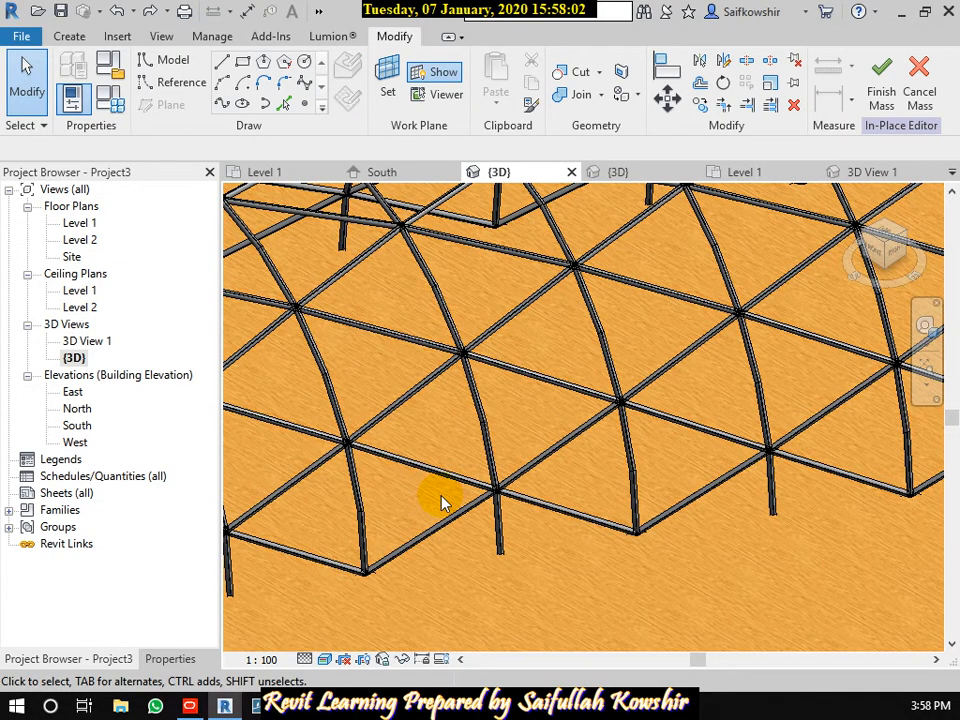
scroll(450, 505, "down", 3)
scroll(660, 385, "down", 4)
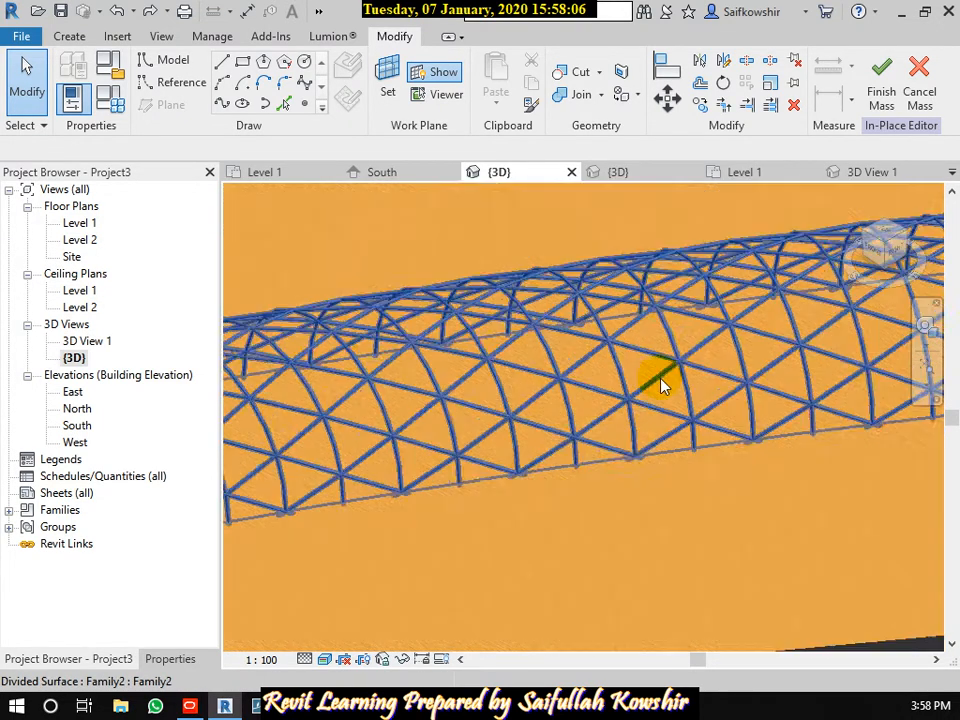
middle_click_drag(686, 328, 686, 373)
scroll(700, 385, "down", 2)
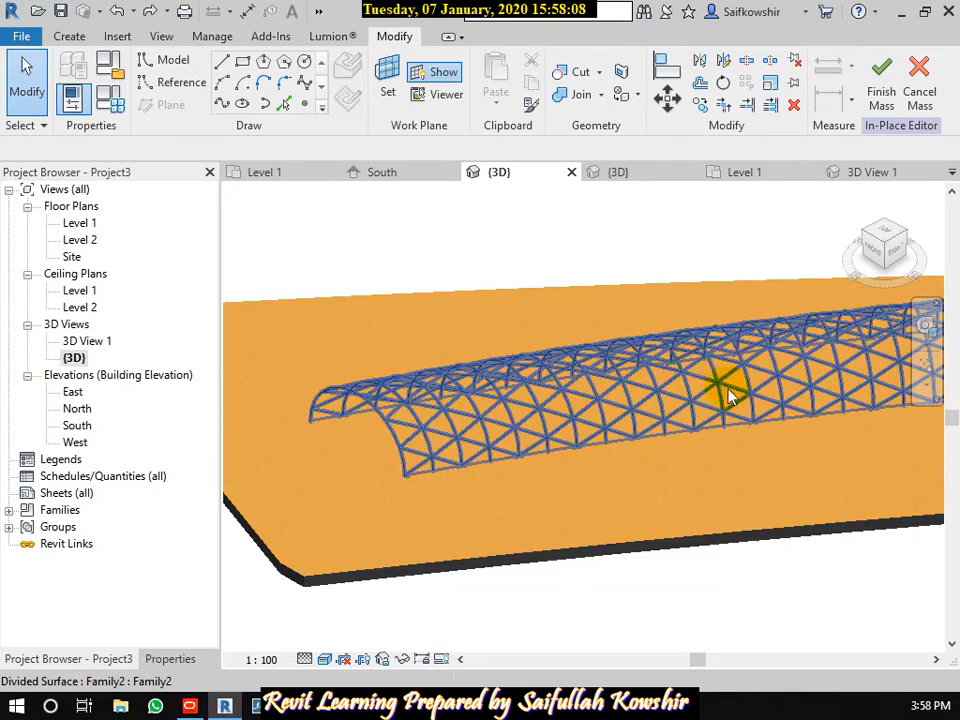
scroll(722, 400, "down", 2)
scroll(722, 400, "up", 1)
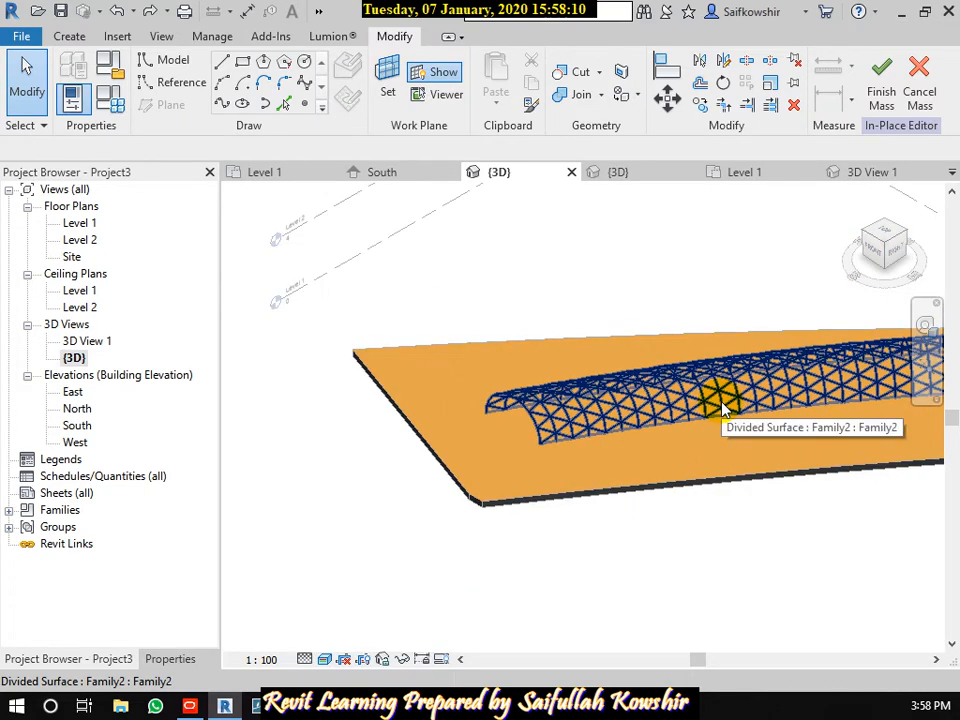
middle_click_drag(718, 392, 527, 518)
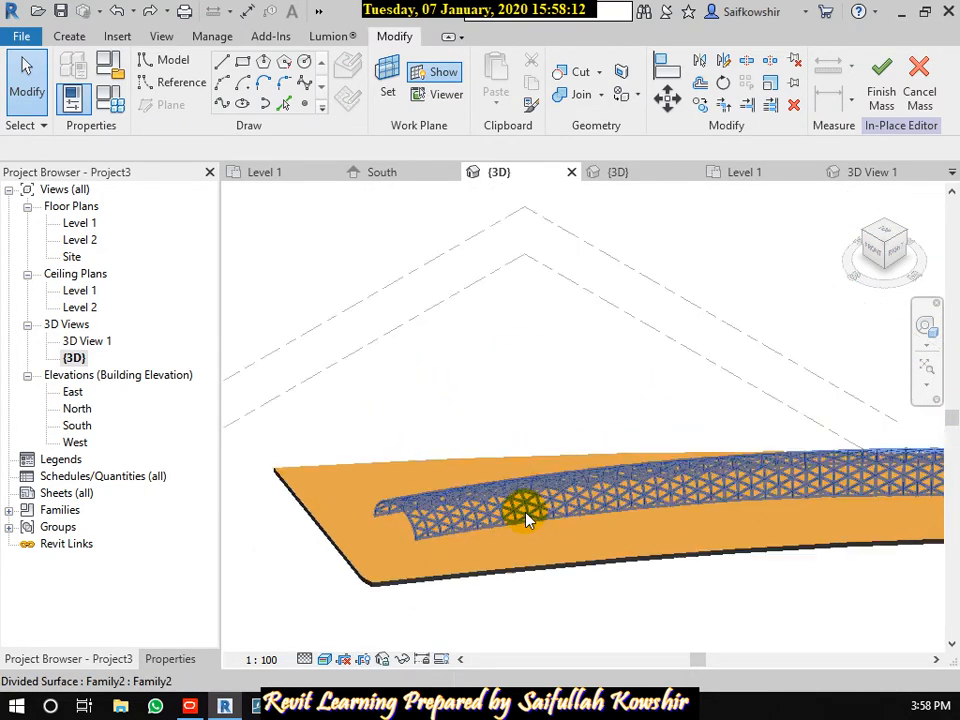
scroll(525, 515, "down", 1)
scroll(776, 499, "down", 1)
middle_click_drag(776, 499, 528, 516)
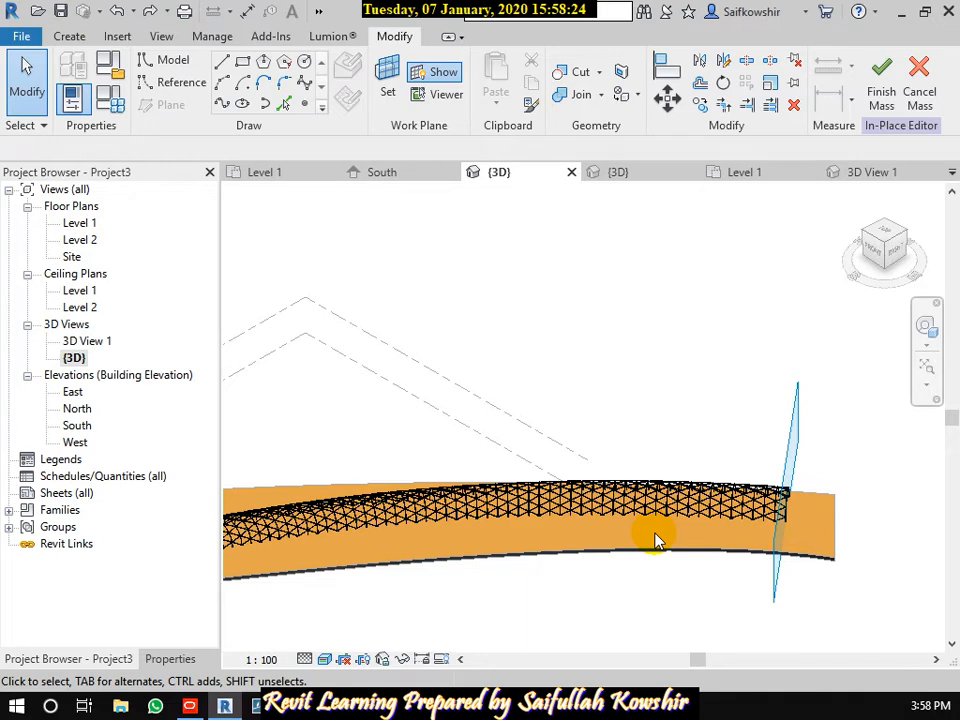
scroll(746, 503, "down", 3)
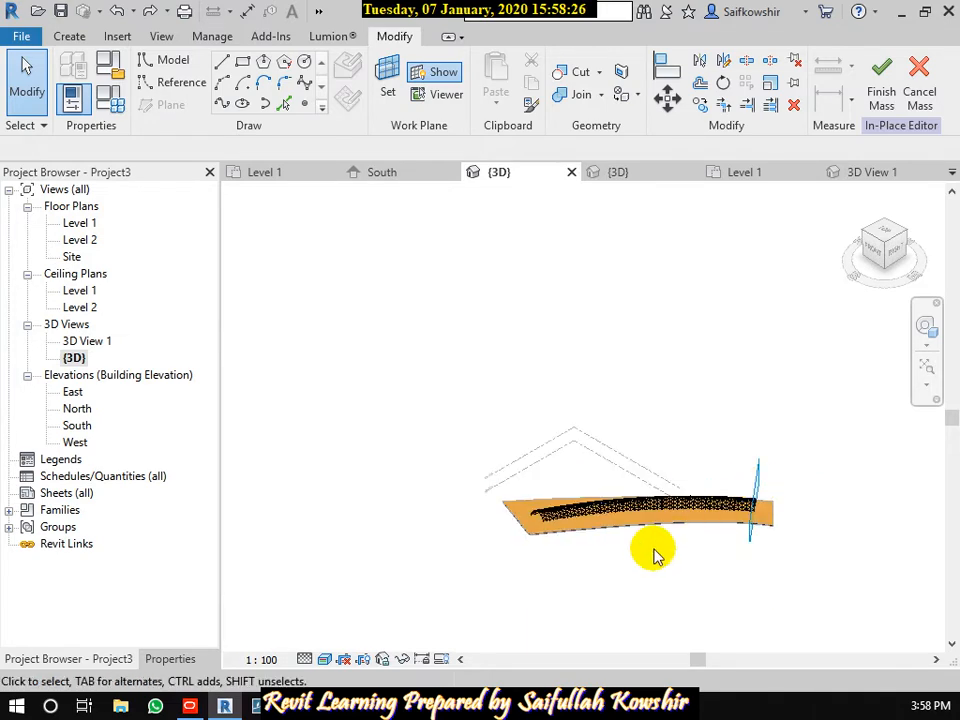
scroll(555, 520, "up", 4)
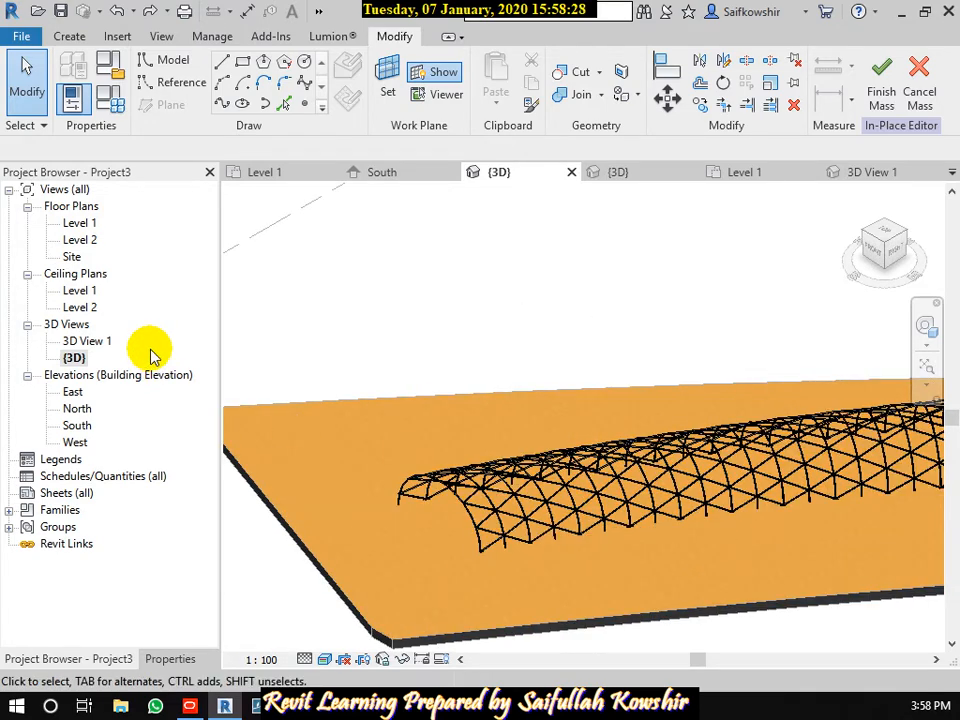
- Check the tube framework from inside the tunnel in 3D View 1 and return to the {3D} view
double_click(124, 342)
scroll(555, 456, "up", 5)
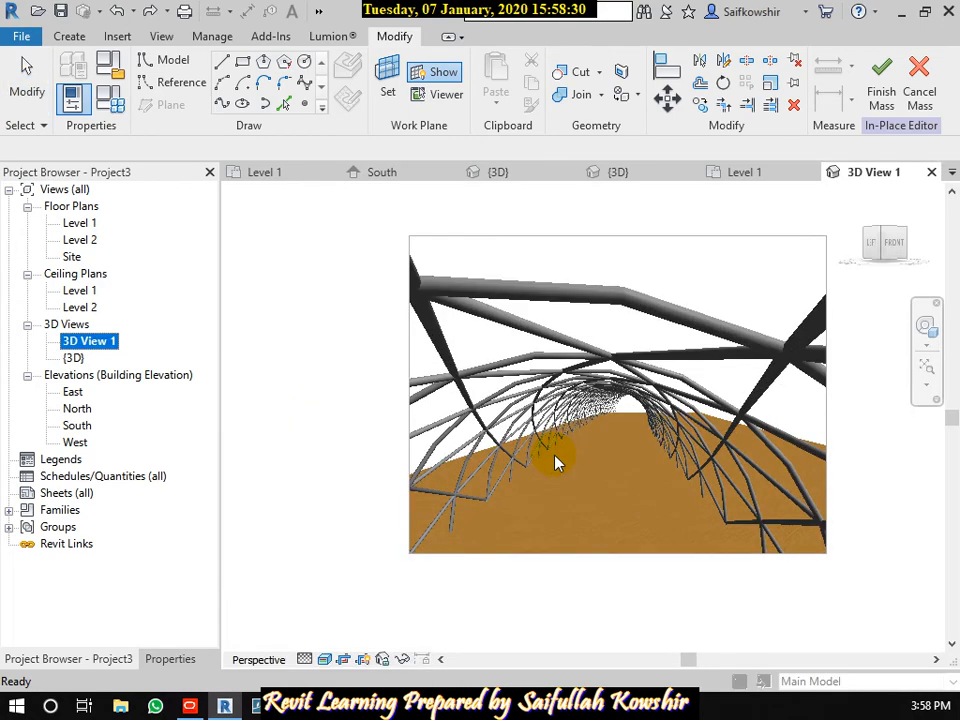
scroll(670, 472, "down", 6)
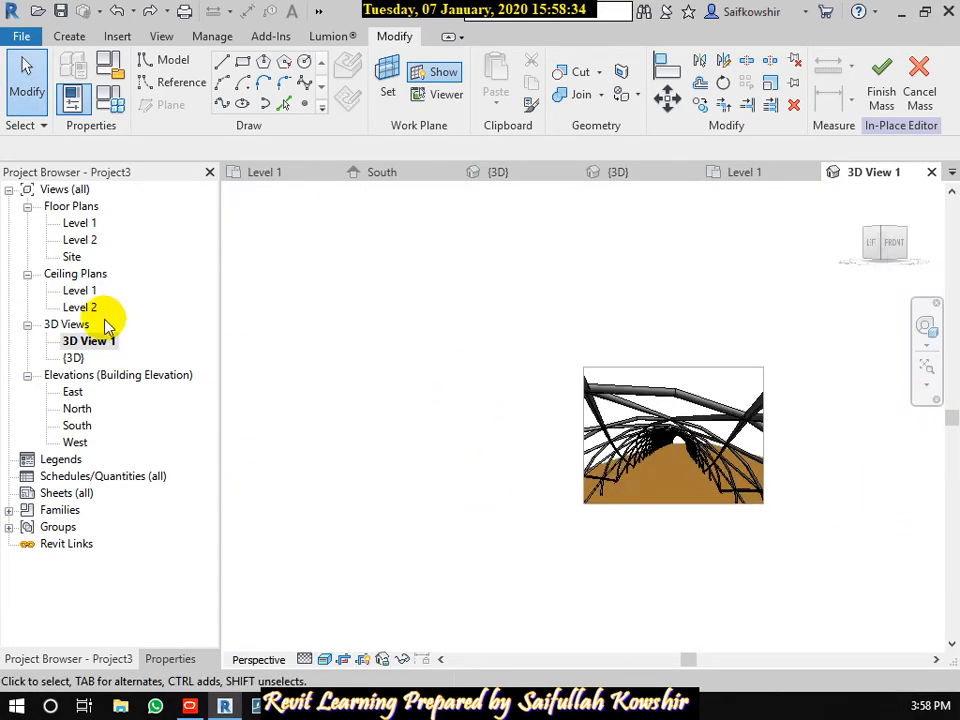
double_click(74, 358)
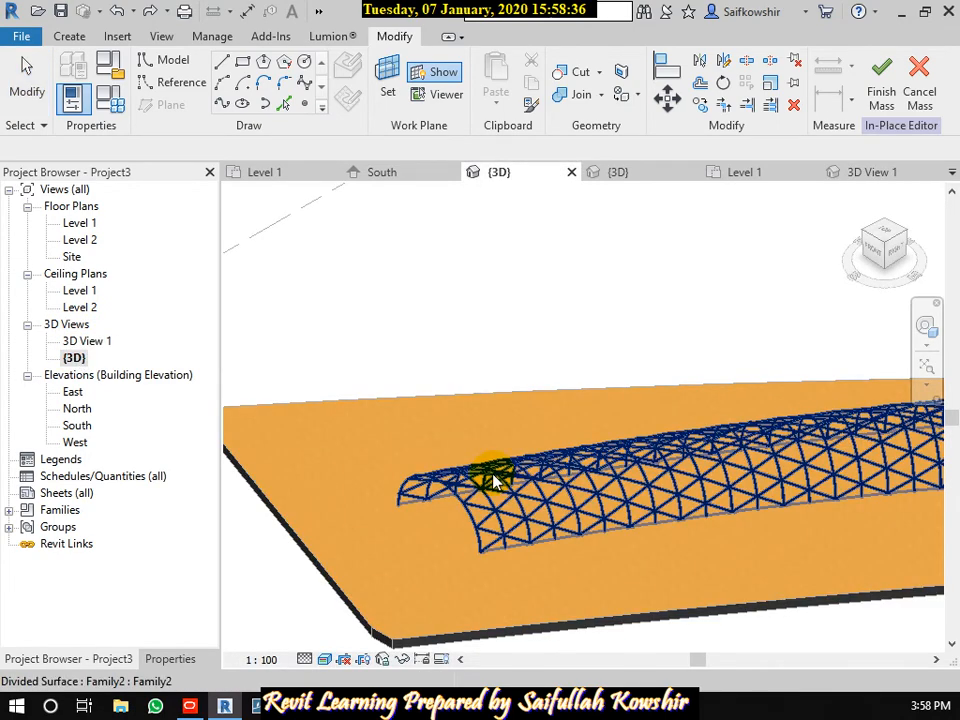
- Quit in-place editing of the walk cover mass and discard the changes
scroll(489, 476, "down", 5)
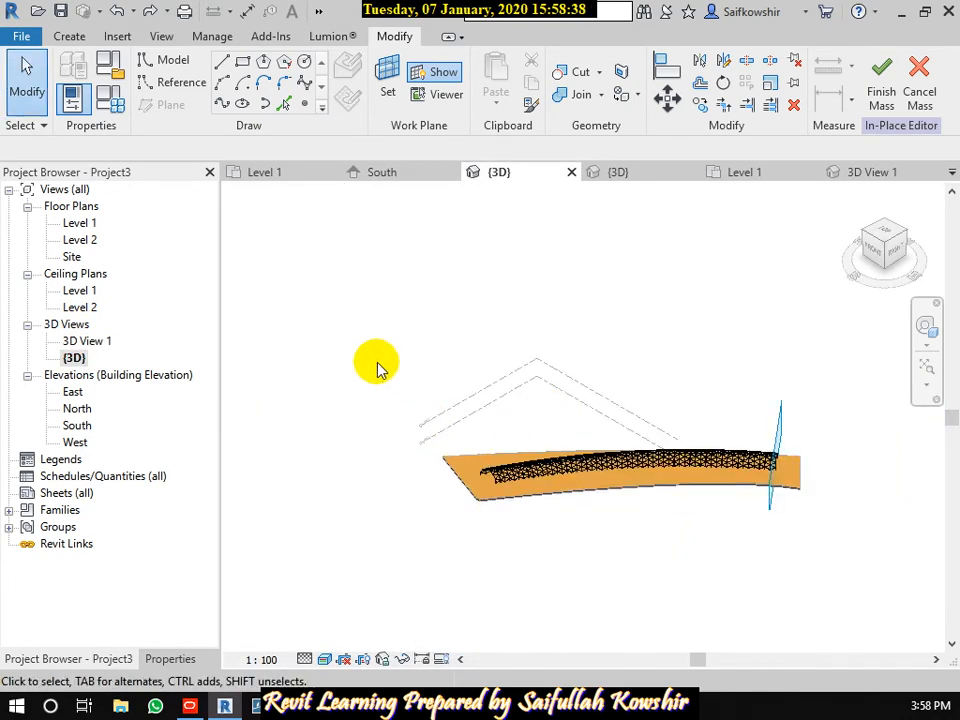
left_click_drag(360, 352, 855, 584)
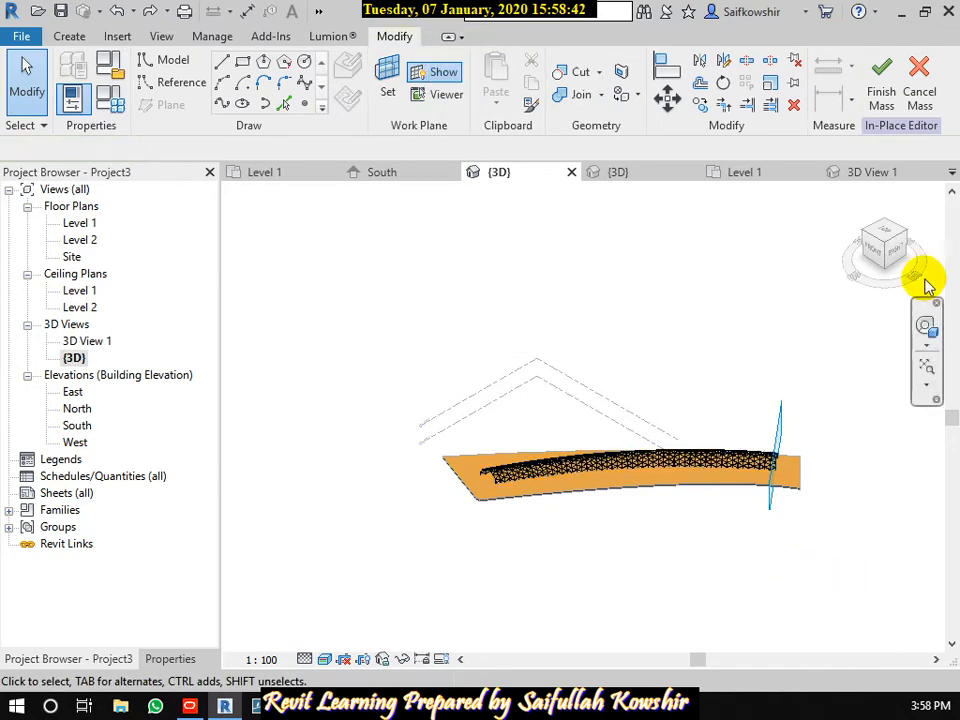
left_click(915, 95)
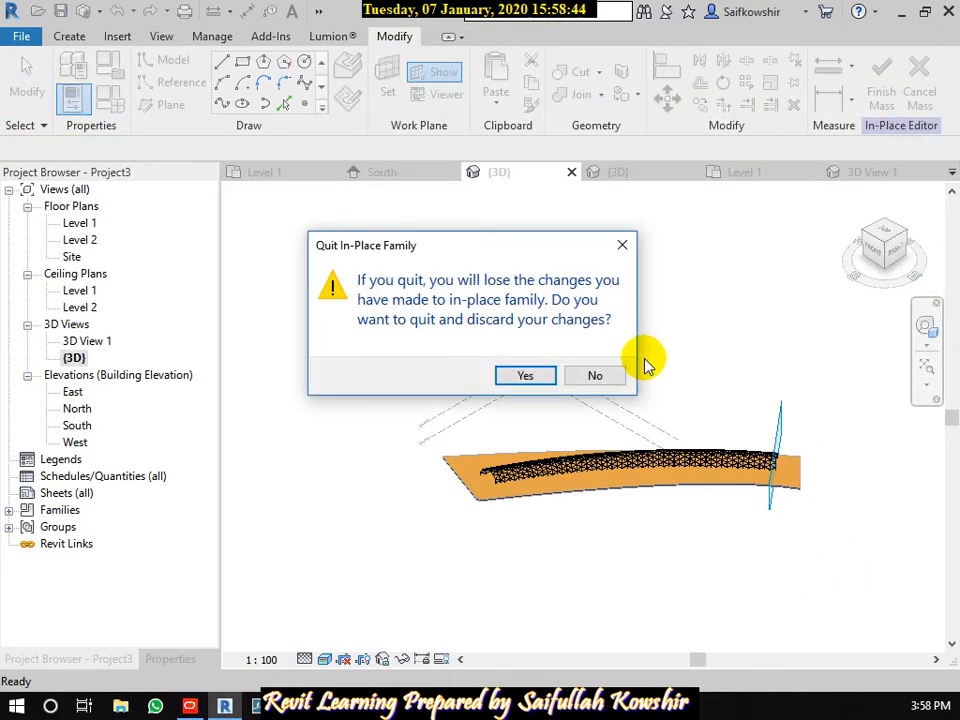
left_click(510, 375)
- Delete the floor and the walk cover mass from the project, filtering the levels out of the selection
scroll(716, 397, "up", 3)
scroll(384, 414, "down", 5)
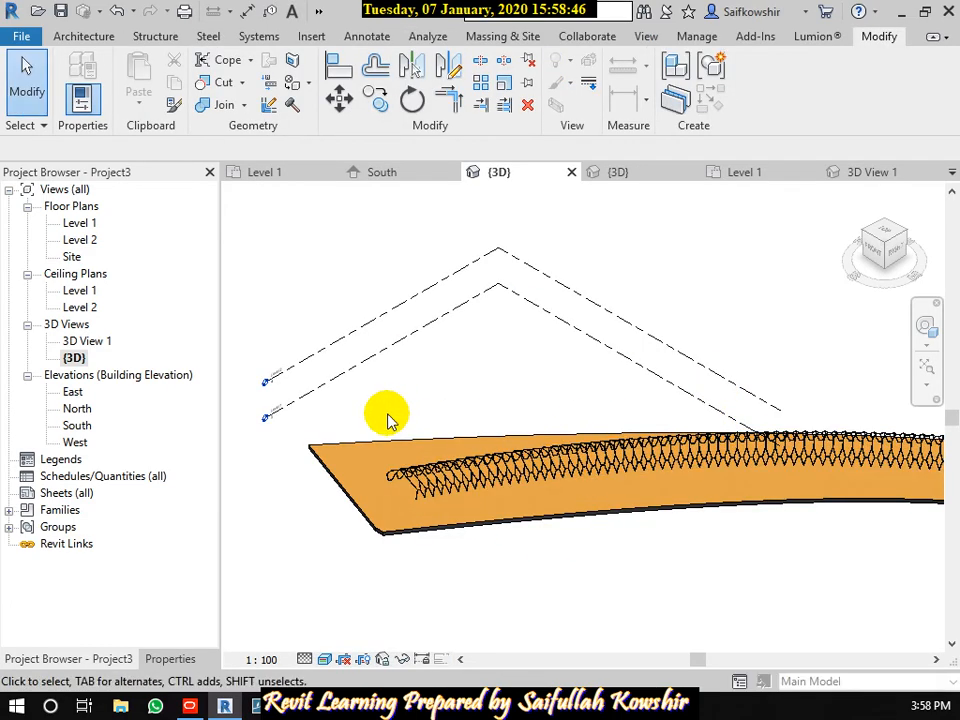
left_click_drag(272, 300, 776, 569)
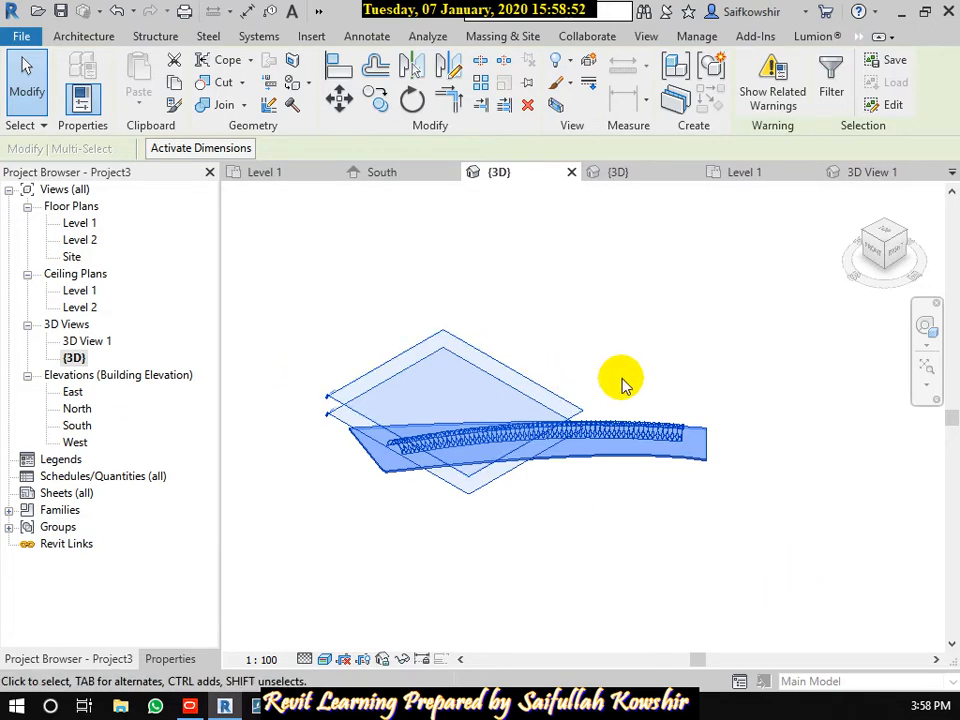
left_click(829, 86)
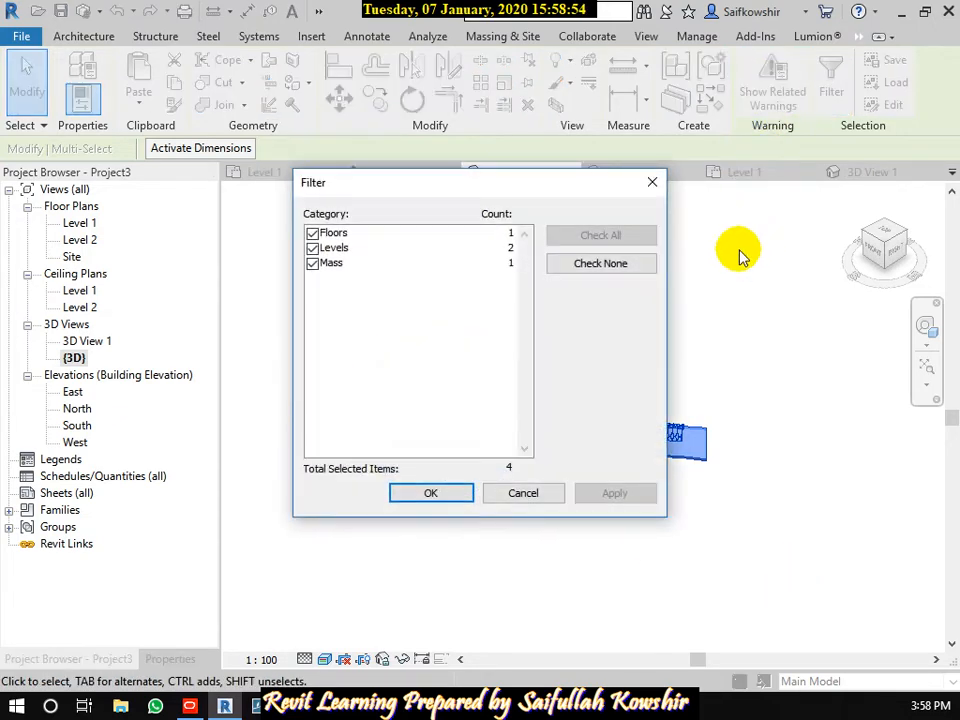
left_click(312, 233)
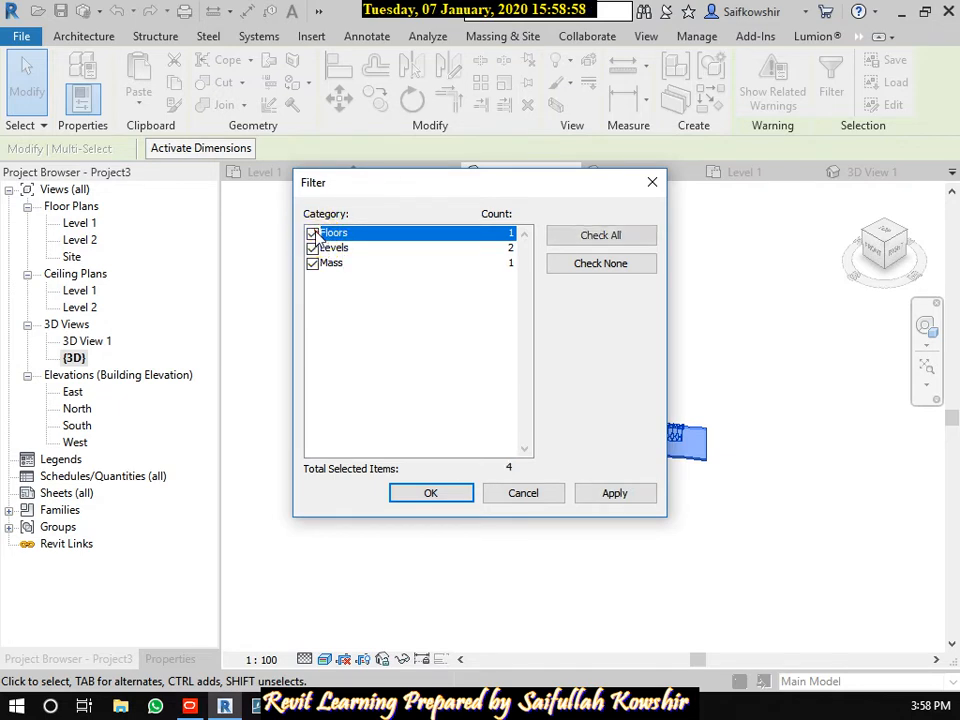
left_click(312, 248)
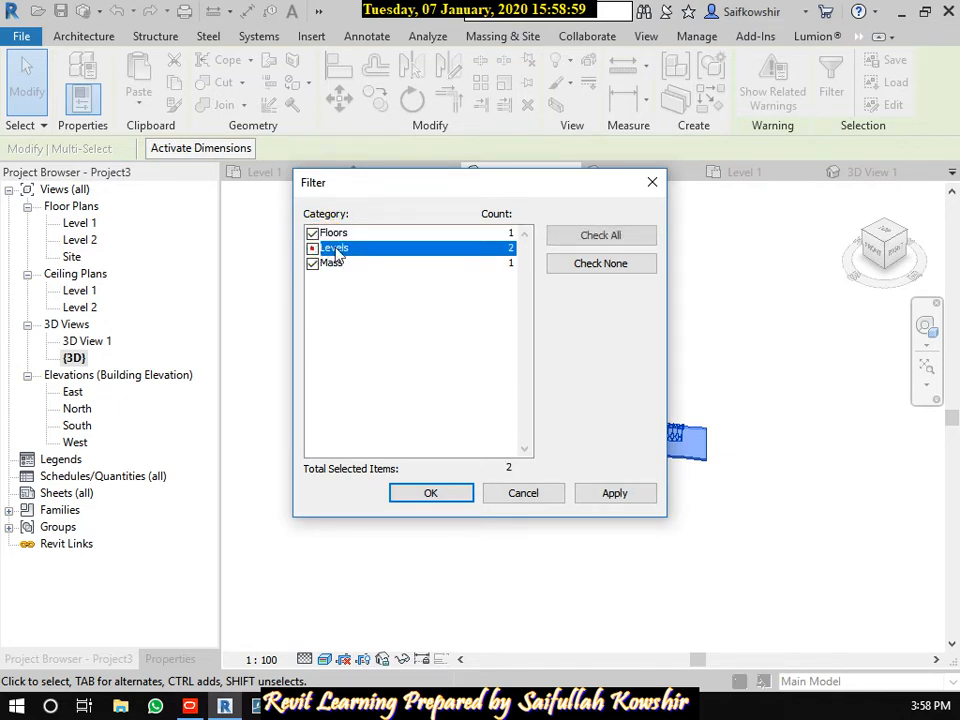
left_click(432, 493)
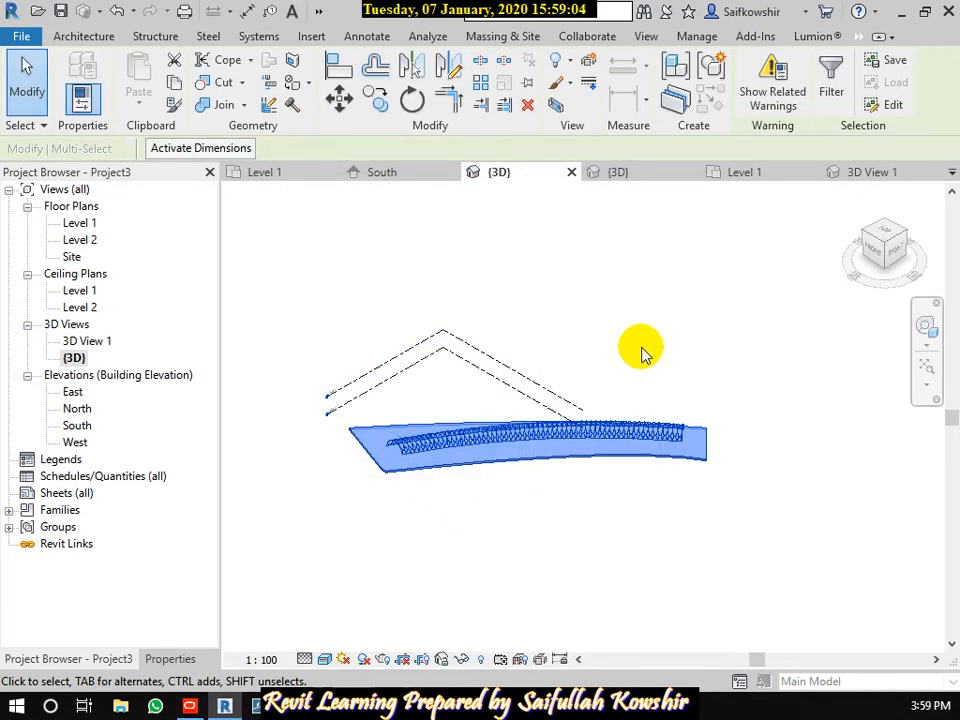
key("Delete")
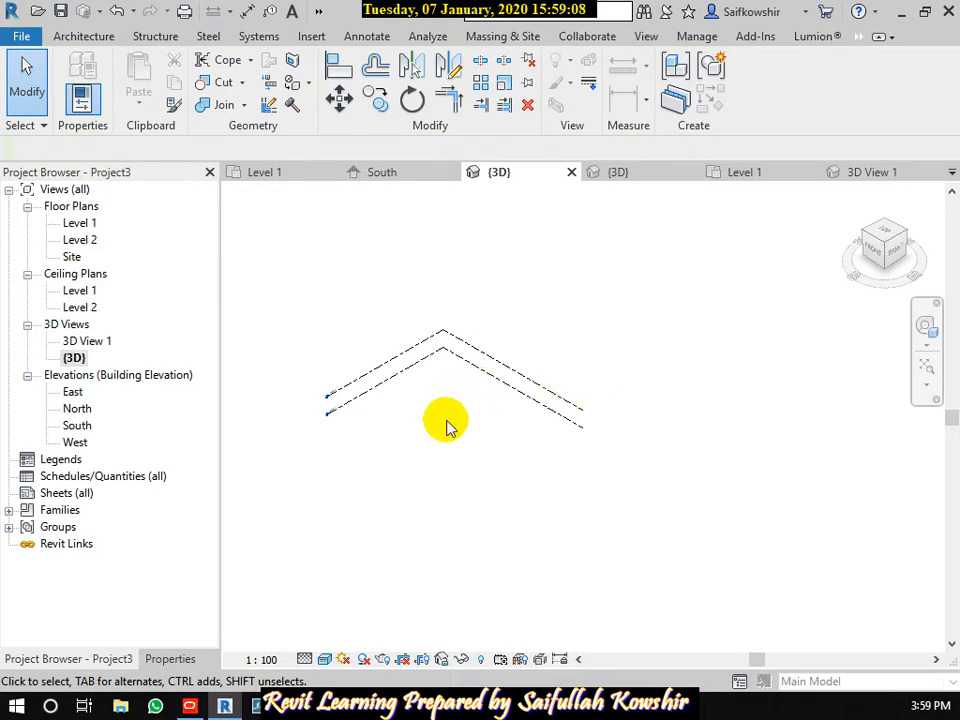
- Create a new in-place mass, accepting the suggested name
middle_click_drag(470, 430, 550, 440)
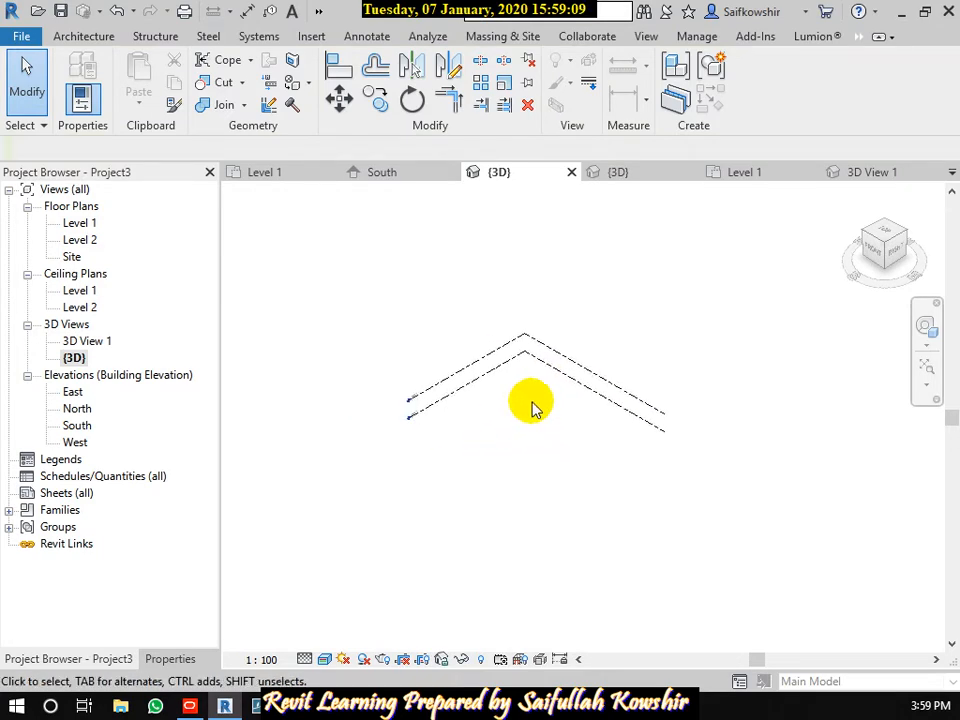
left_click(497, 39)
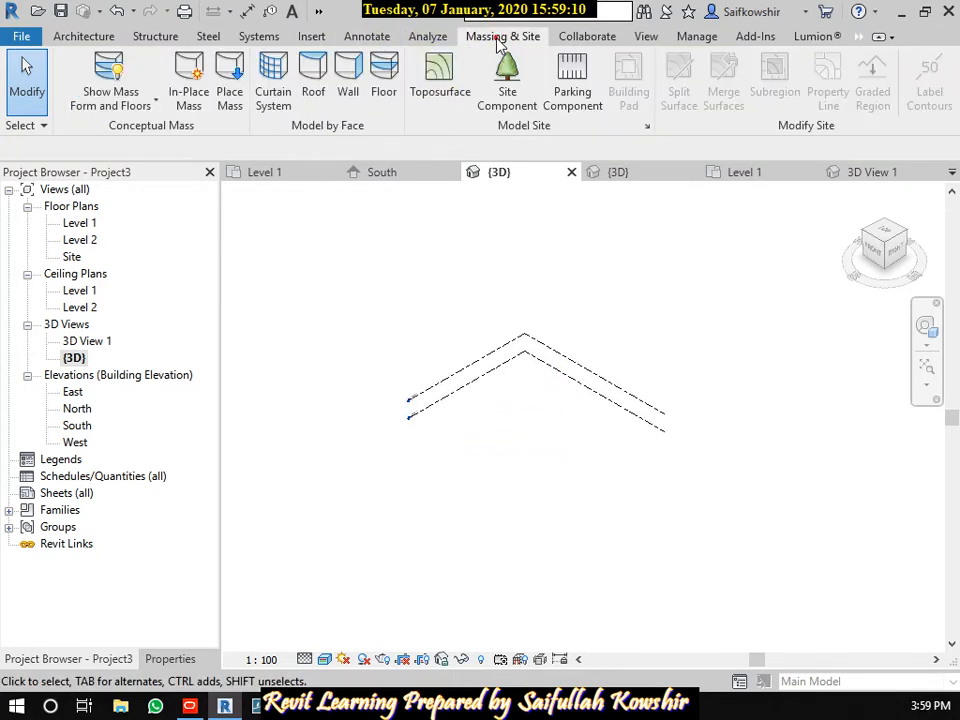
left_click(191, 100)
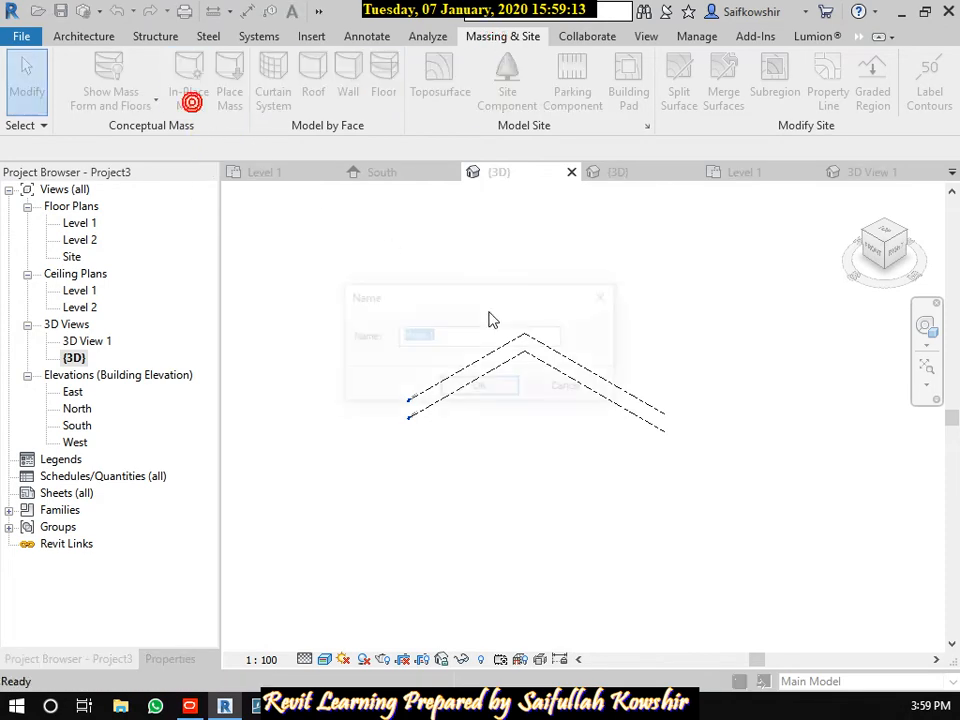
left_click(478, 386)
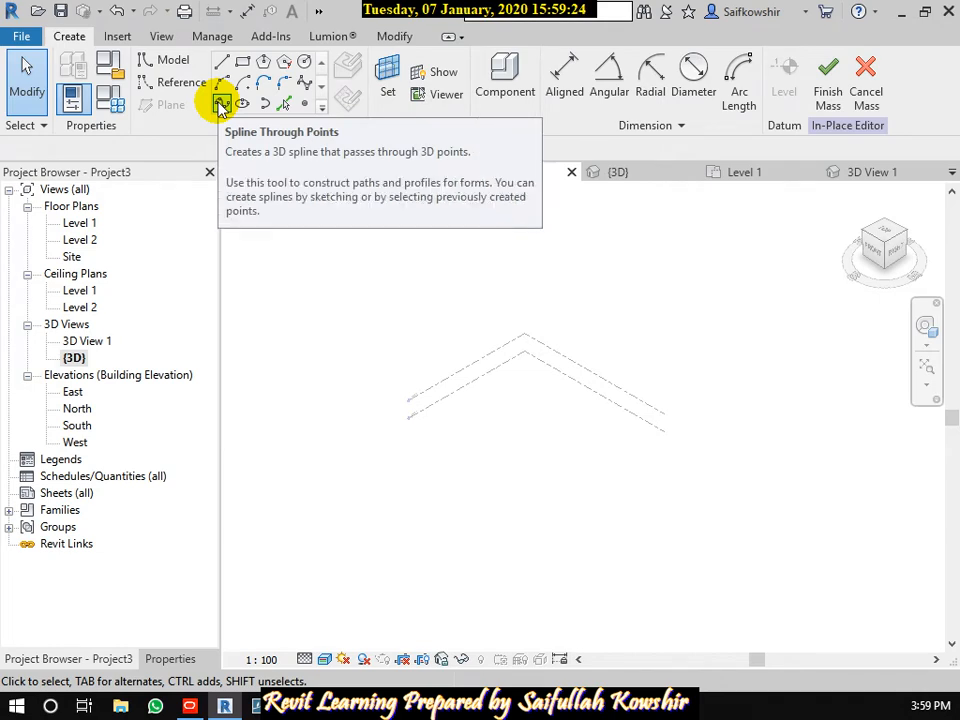
- Draw an S-shaped model spline through six points on Level 1, running past the level outlines, and end the curve
left_click(221, 106)
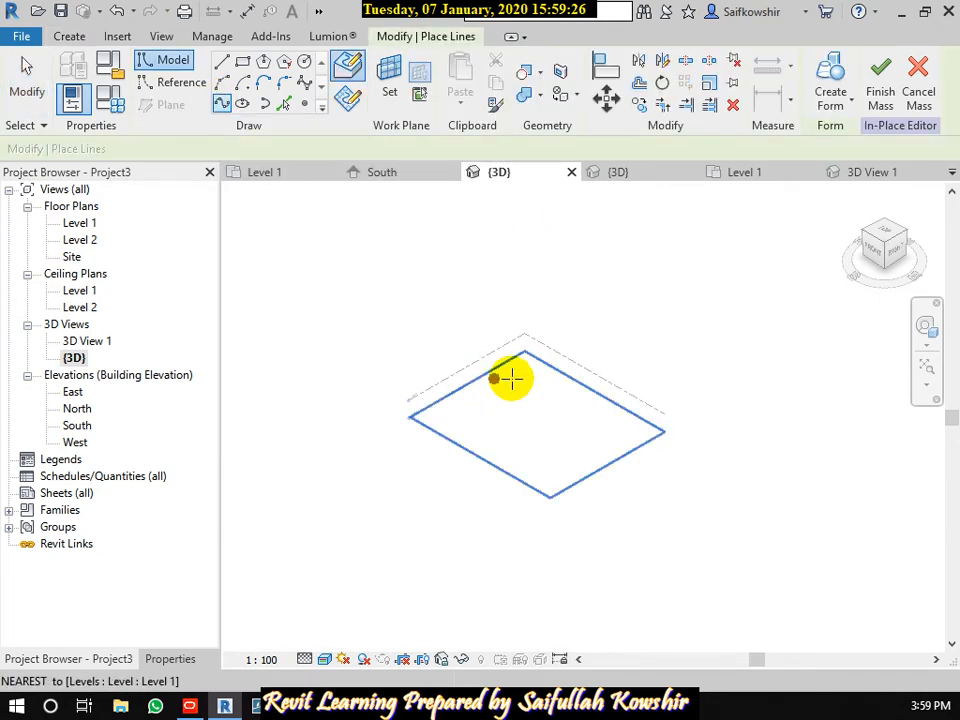
scroll(514, 377, "down", 4)
left_click(373, 544)
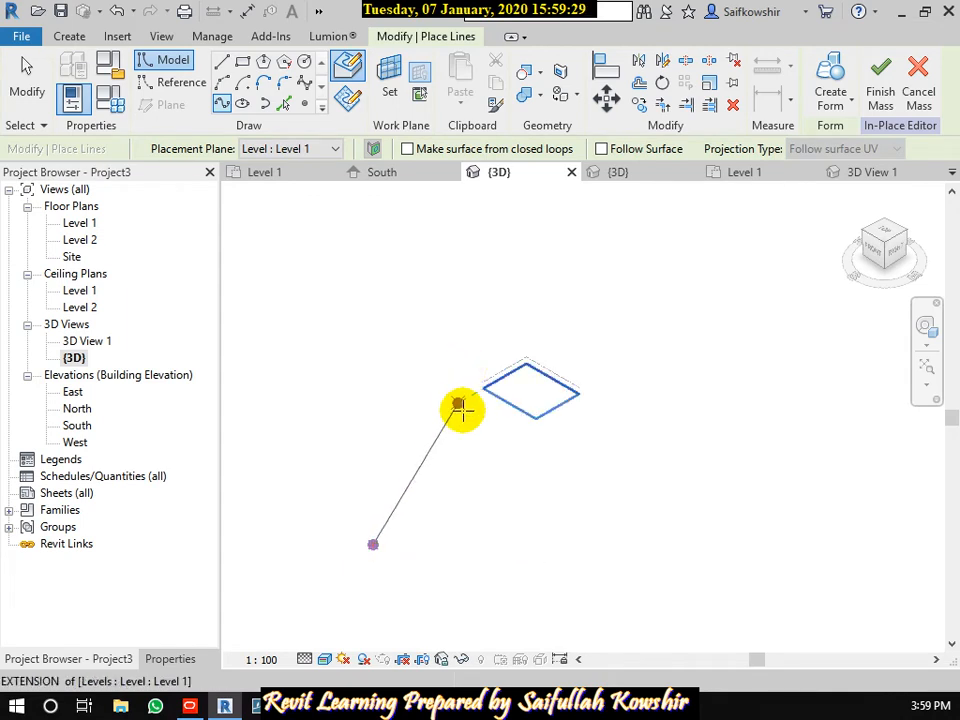
left_click(443, 460)
left_click(596, 462)
left_click(667, 323)
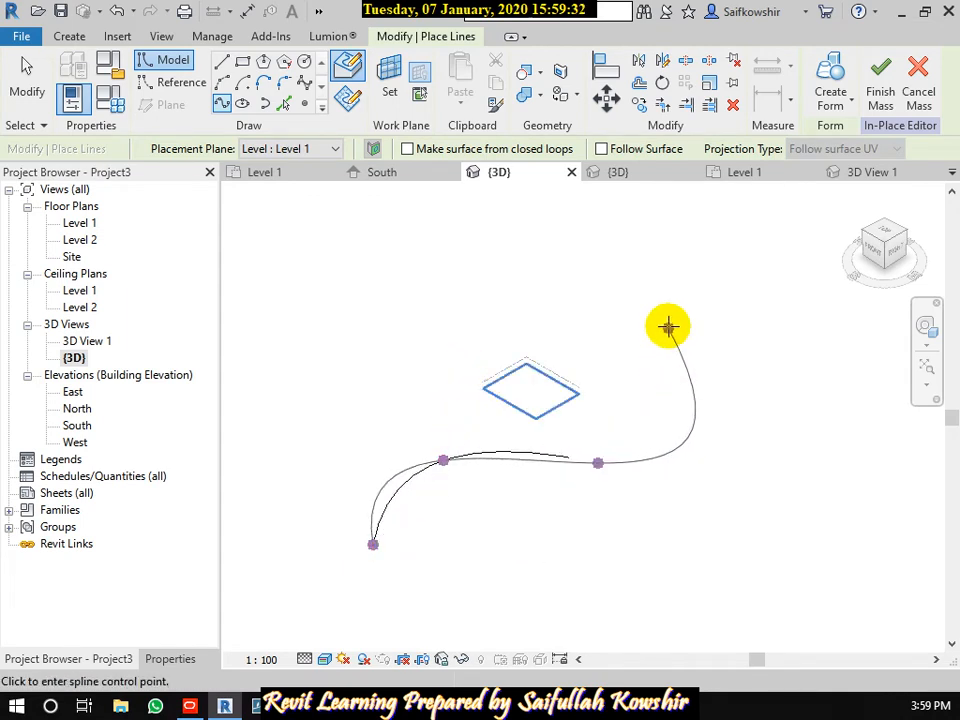
left_click(780, 274)
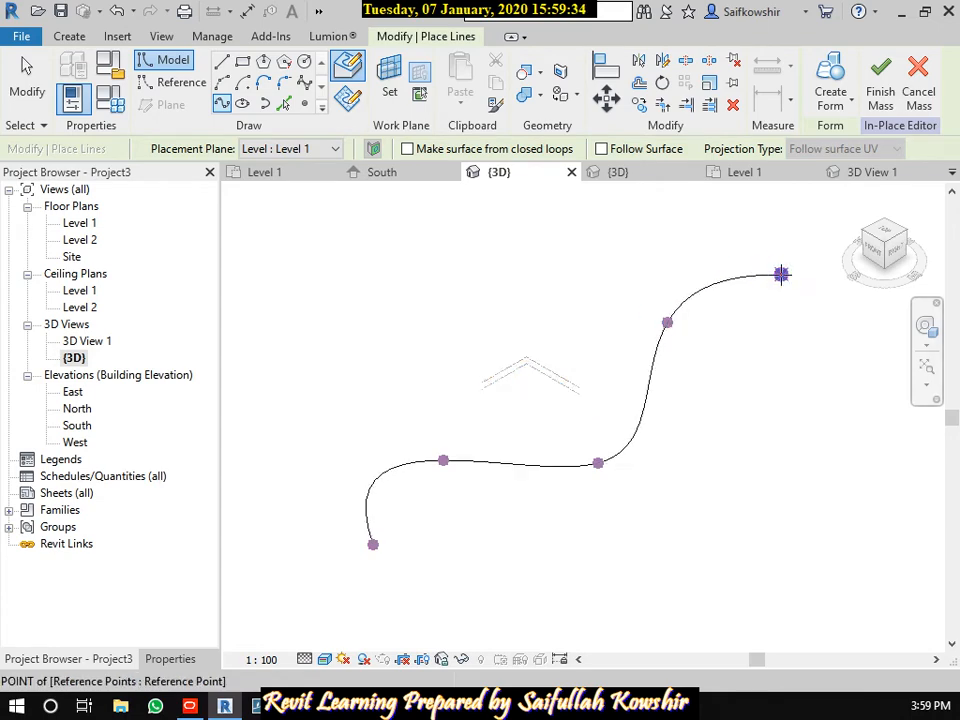
left_click(842, 214)
right_click(843, 215)
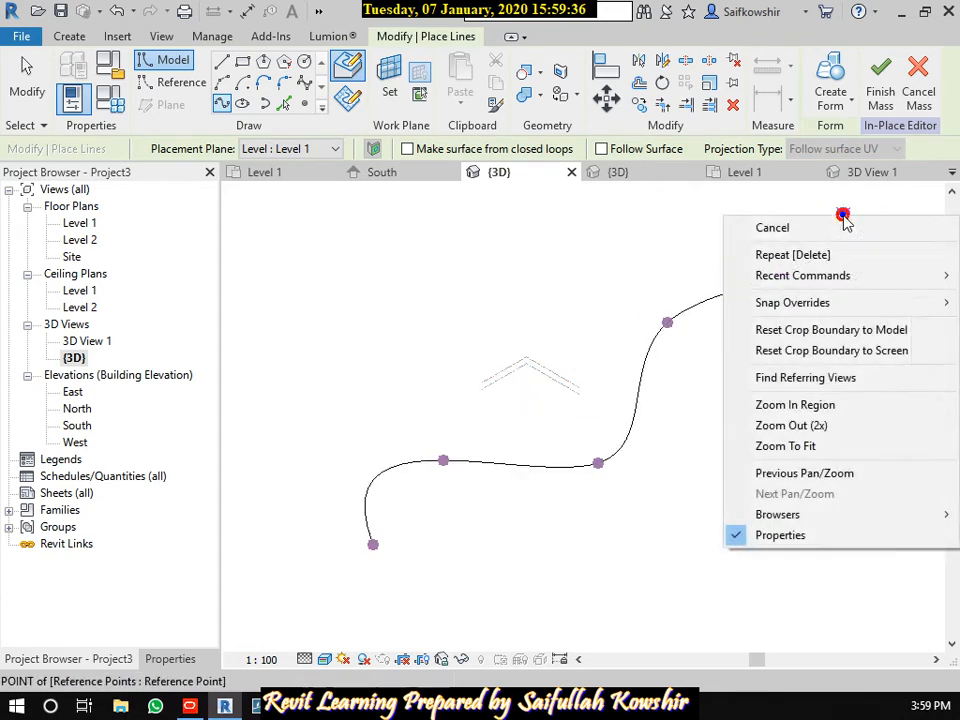
left_click(851, 227)
scroll(769, 249, "down", 2)
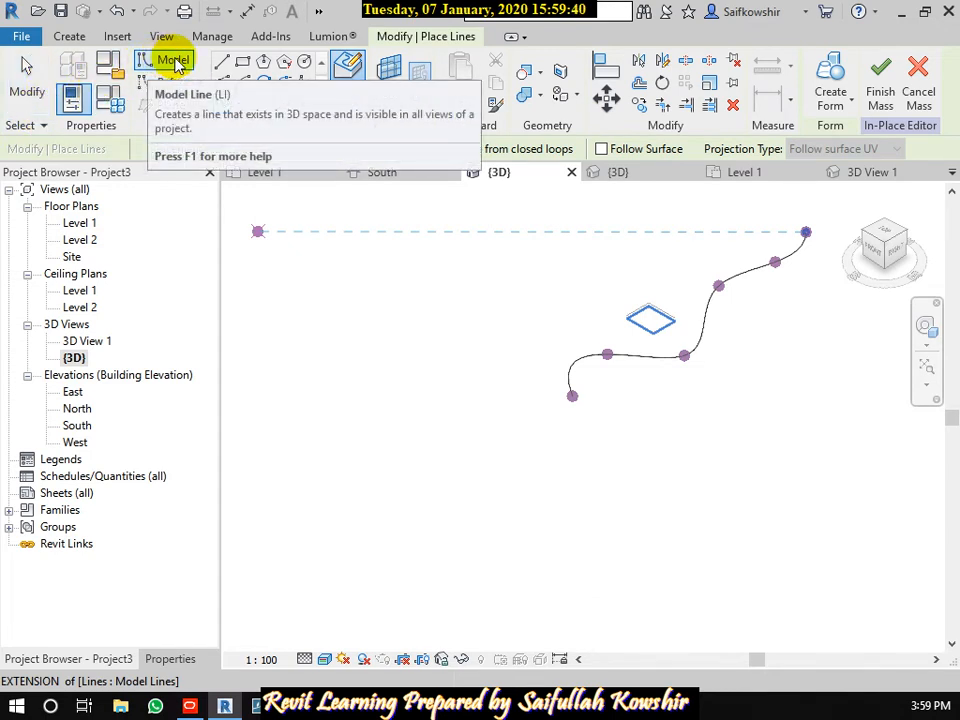
- Set the work plane on the spline's near end point and draw a six-sided polygon of radius about 18 centred there
left_click(346, 100)
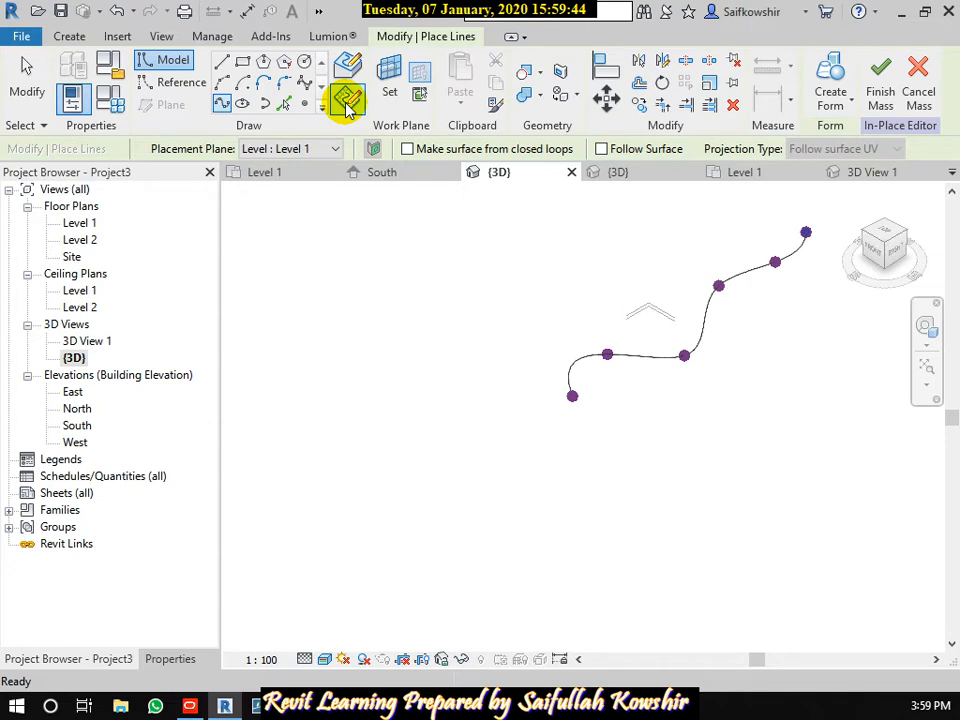
left_click(388, 95)
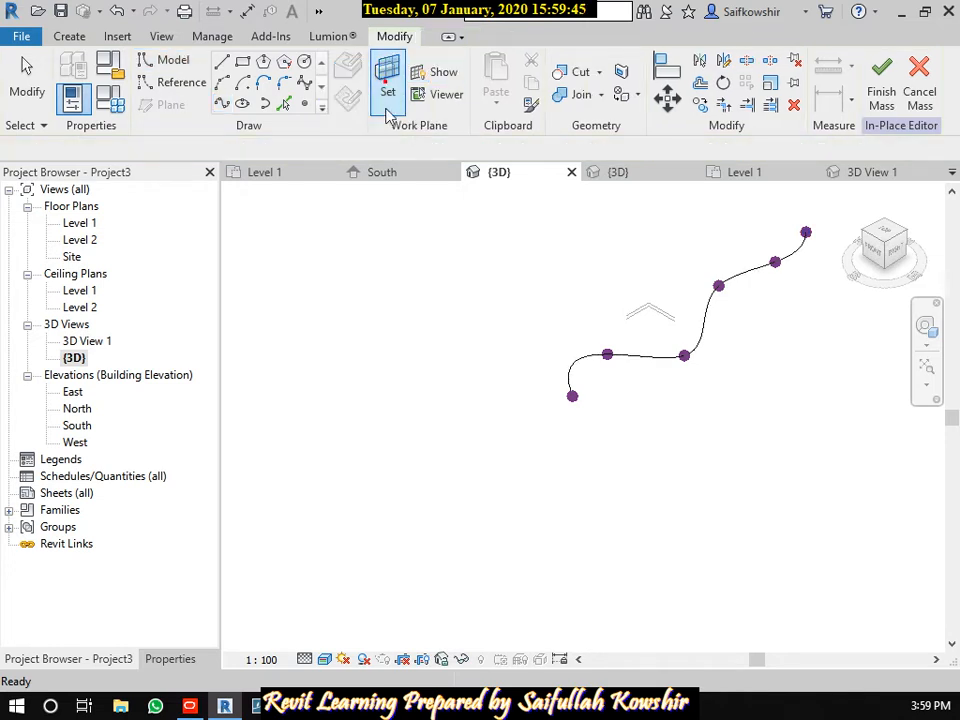
left_click(572, 398)
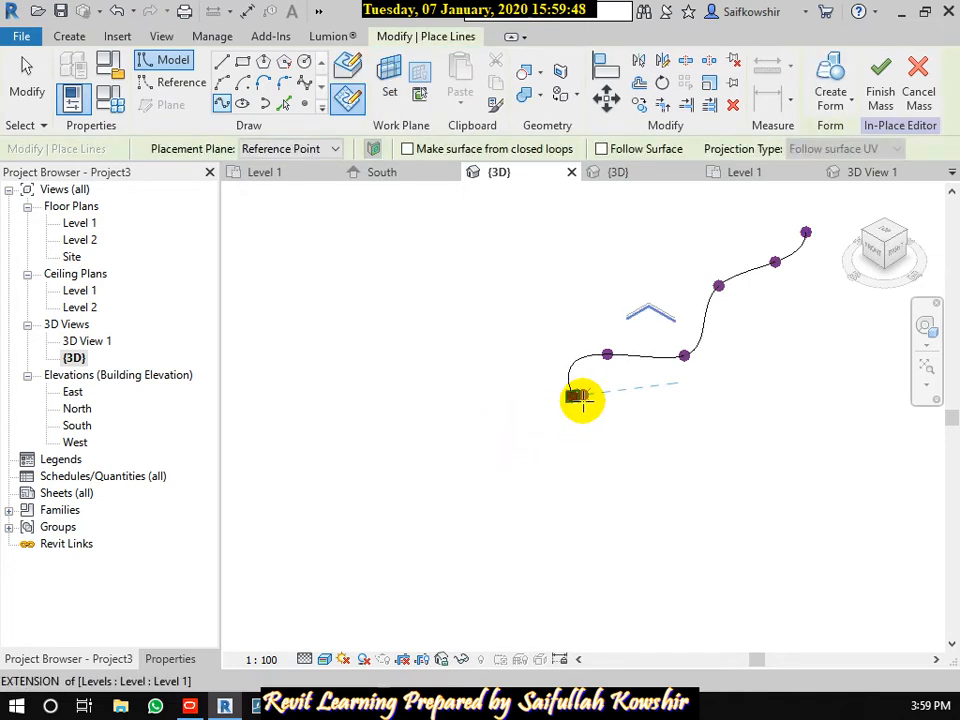
left_click(262, 62)
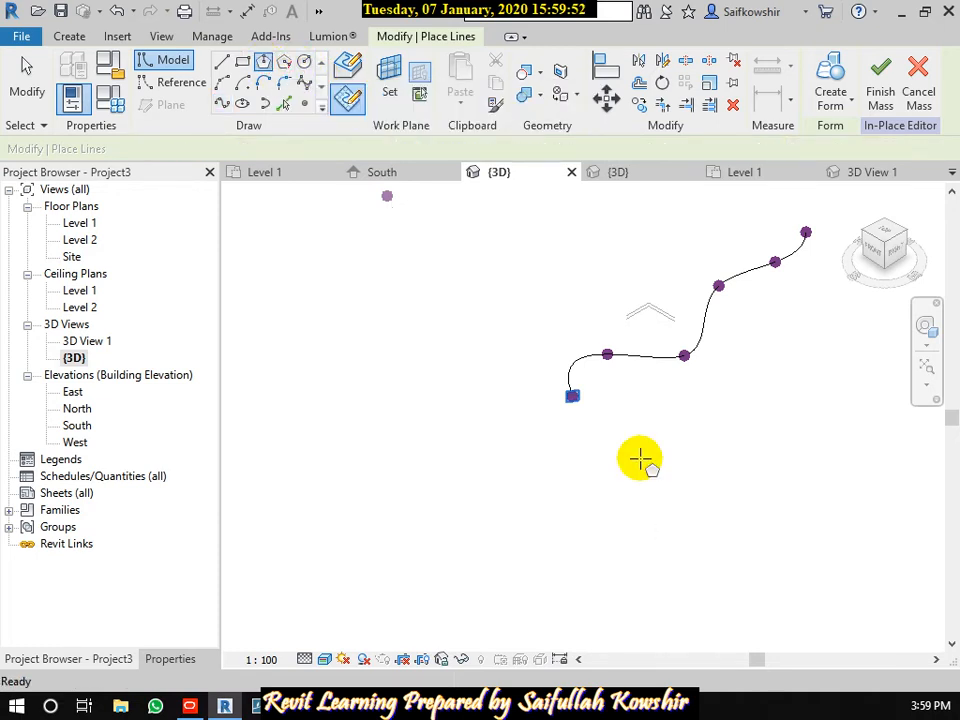
scroll(563, 388, "up", 5)
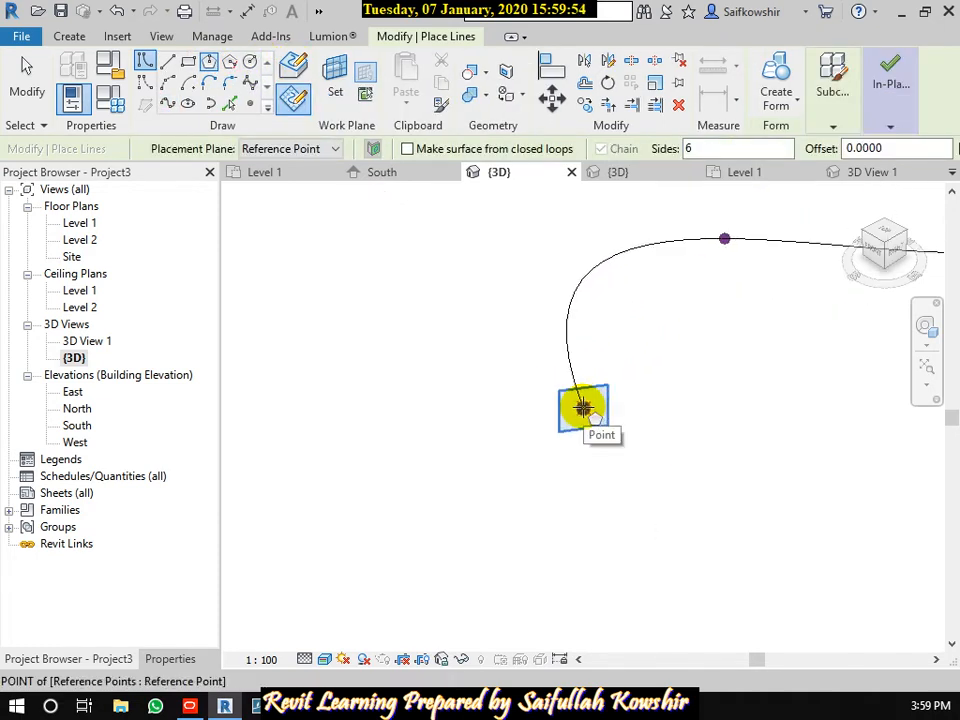
left_click(583, 407)
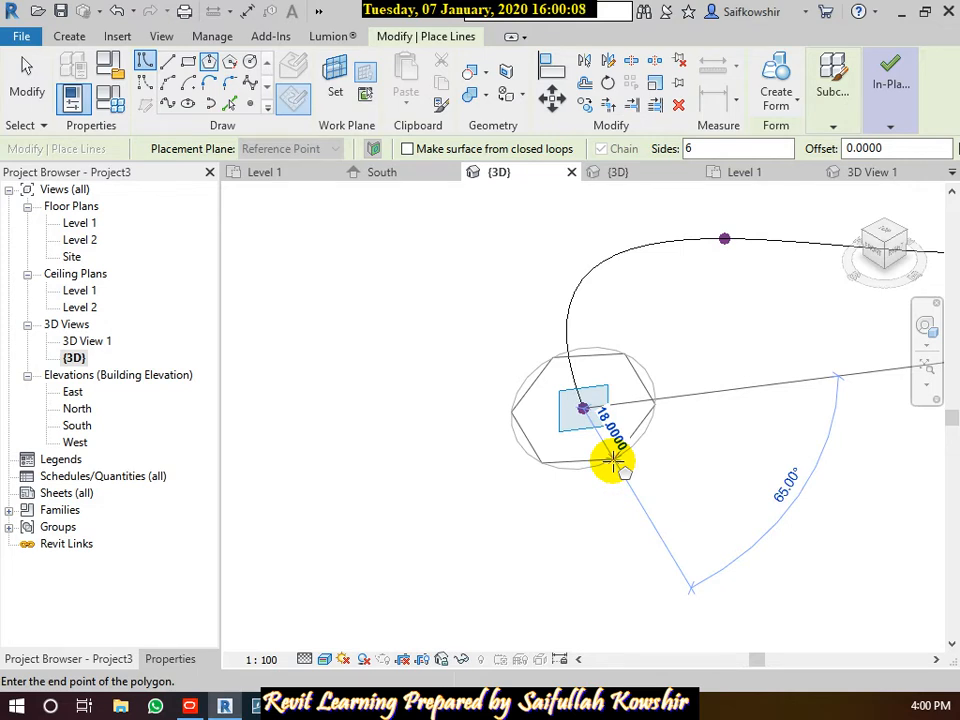
left_click(615, 462)
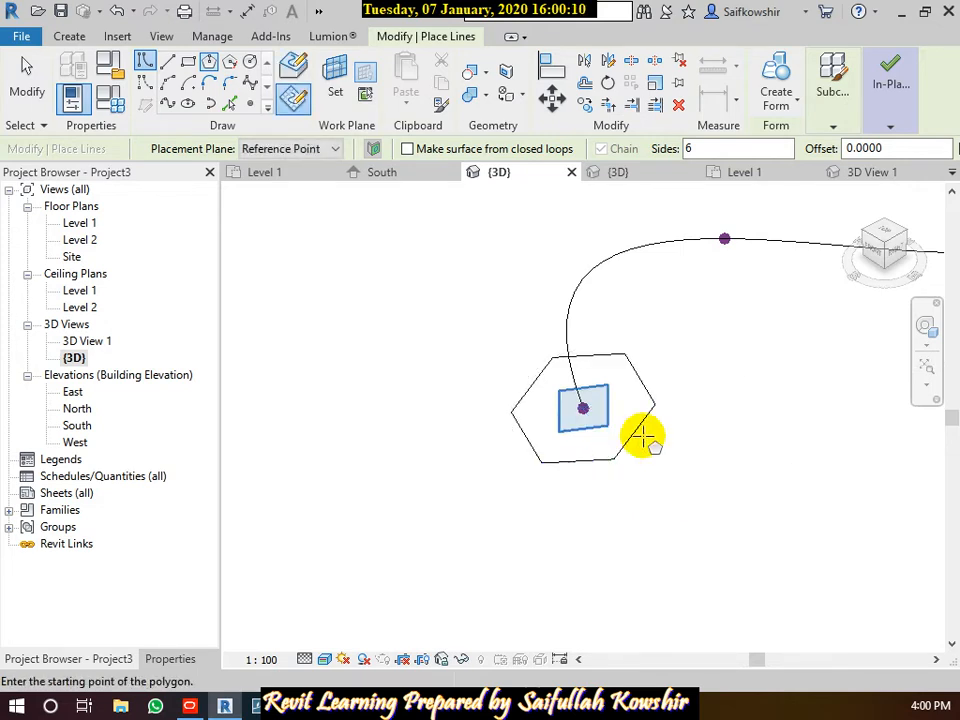
- Set the work plane on the spline's second point and draw a circle of radius about 18 centred on it
scroll(609, 444, "down", 2)
middle_click_drag(672, 371, 613, 433)
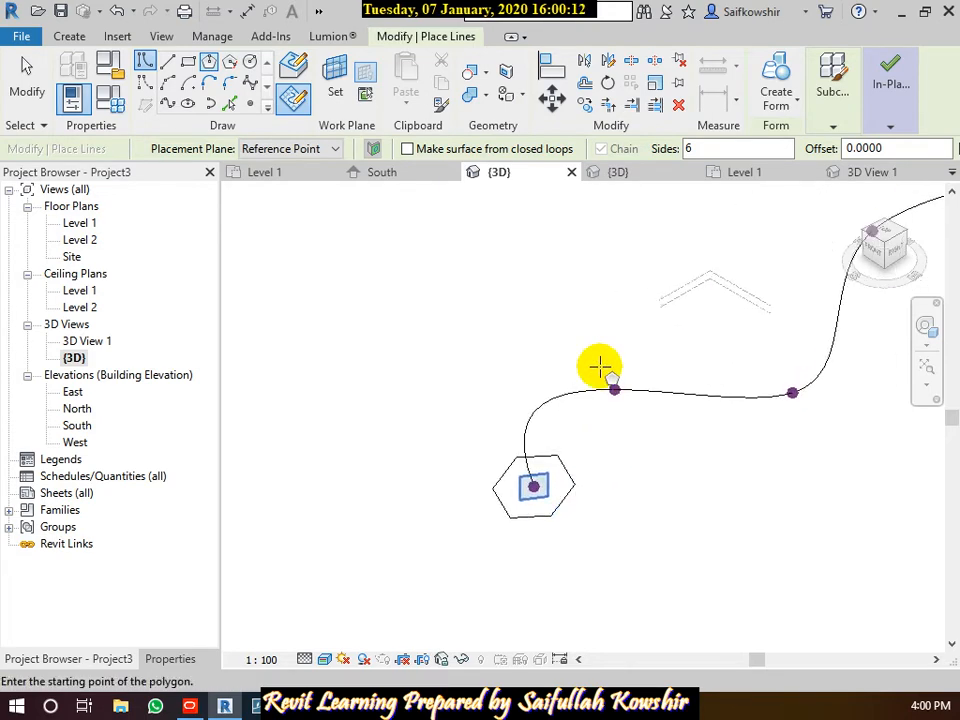
left_click(338, 82)
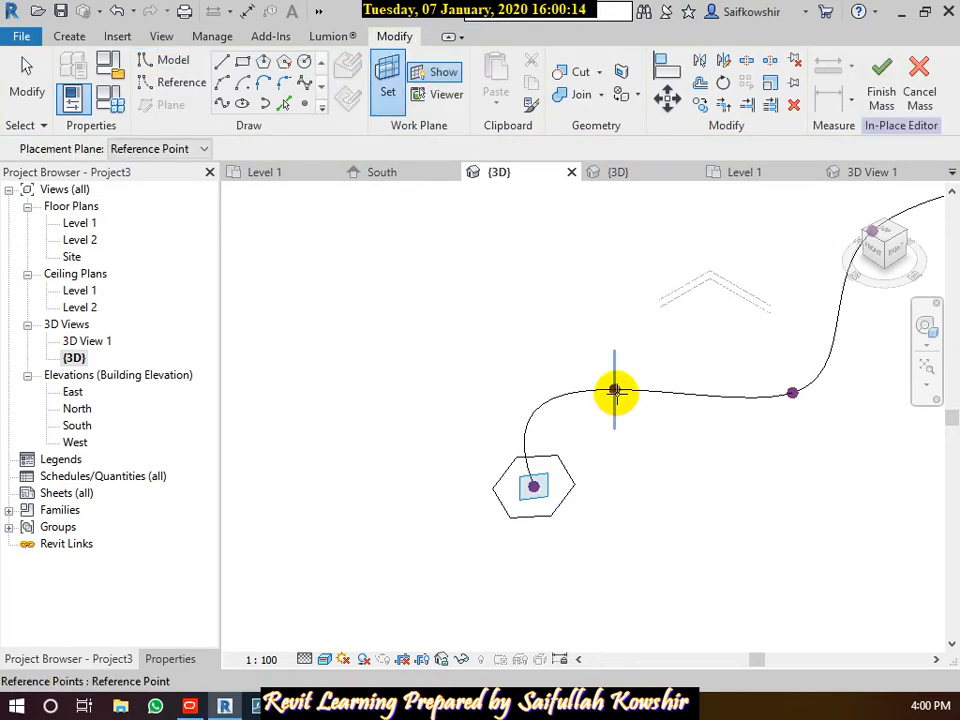
left_click(615, 390)
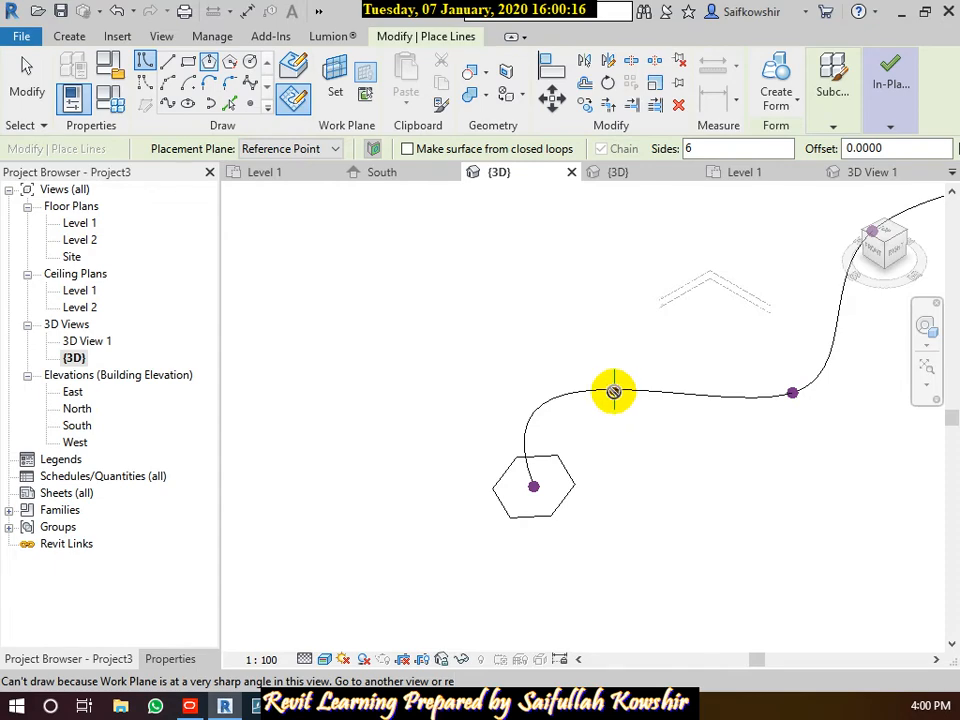
left_click(864, 232)
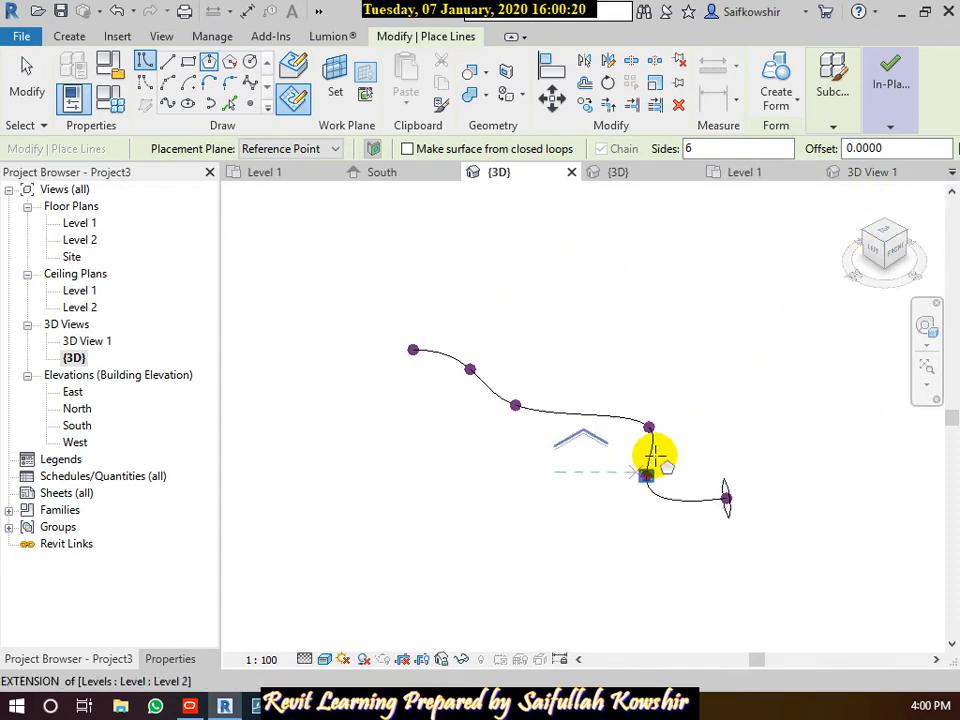
scroll(648, 460, "up", 5)
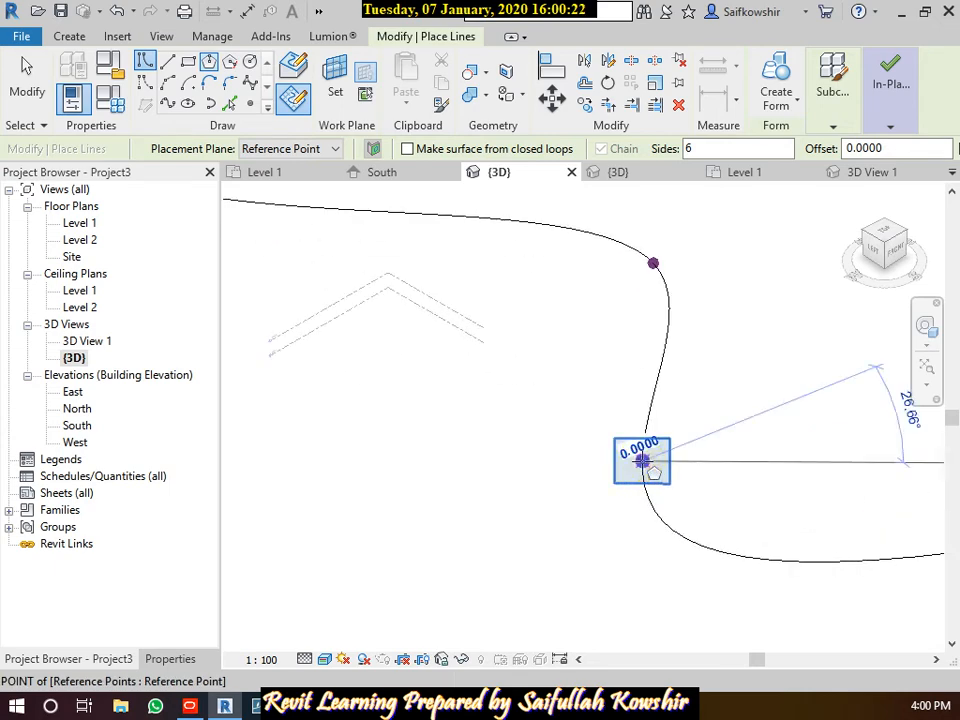
left_click(641, 459)
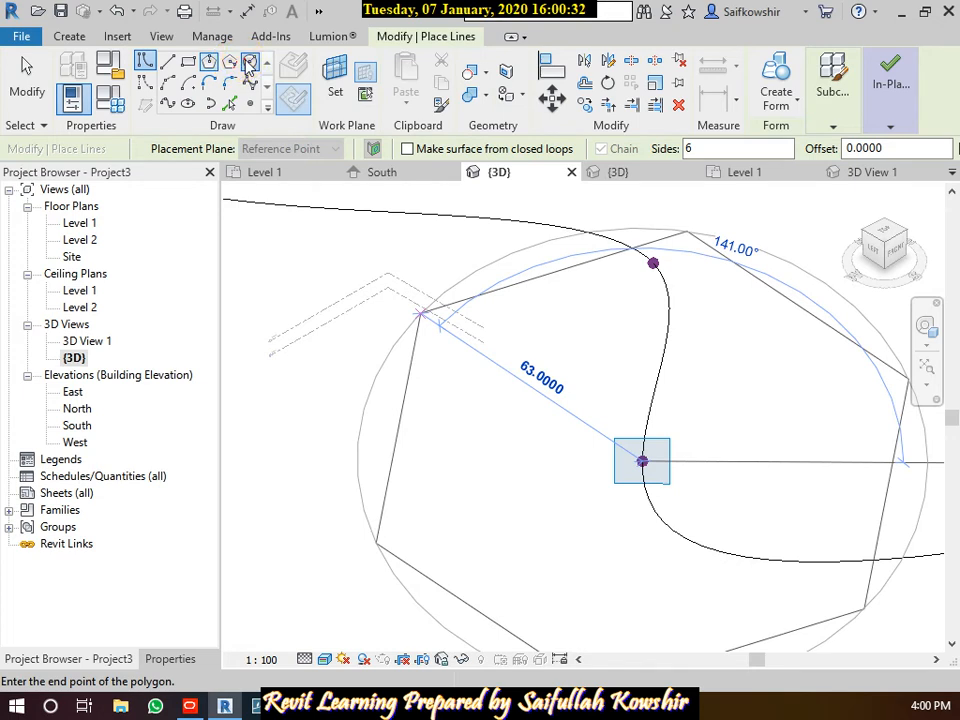
left_click(248, 62)
left_click(645, 461)
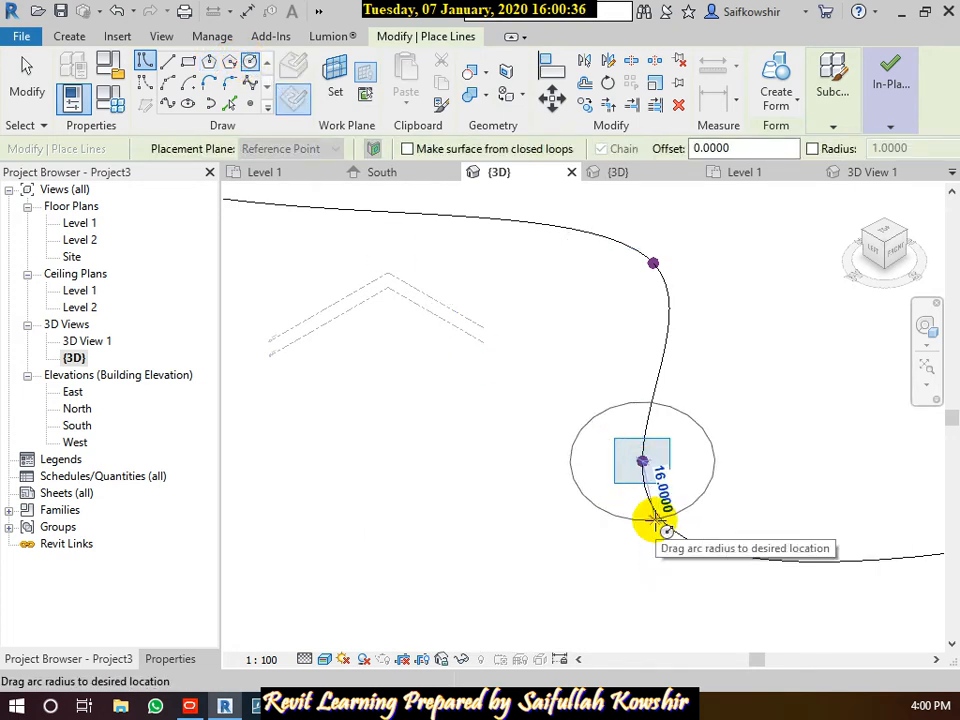
left_click(660, 530)
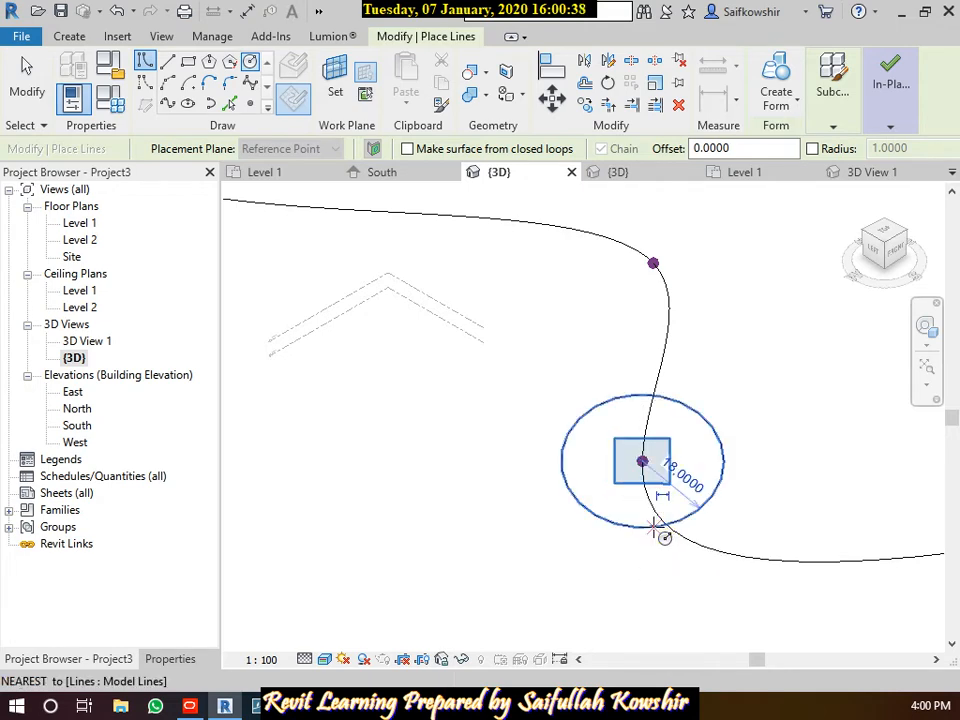
- Set the work plane on the spline's third point and draw a six-sided polygon centred on it
scroll(737, 360, "down", 2)
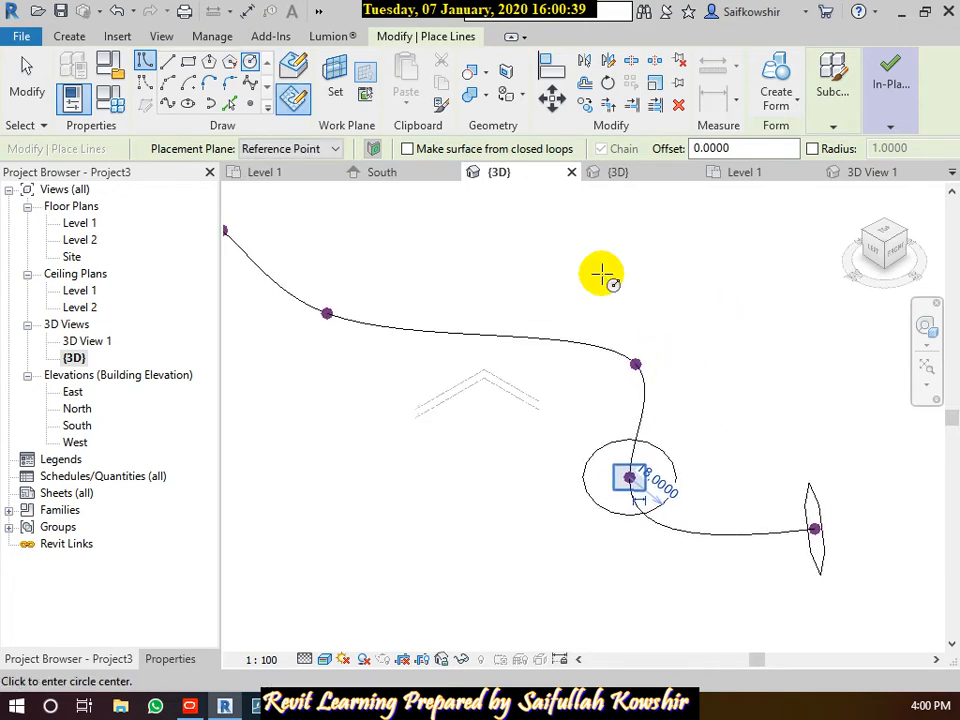
left_click(336, 88)
left_click(640, 370)
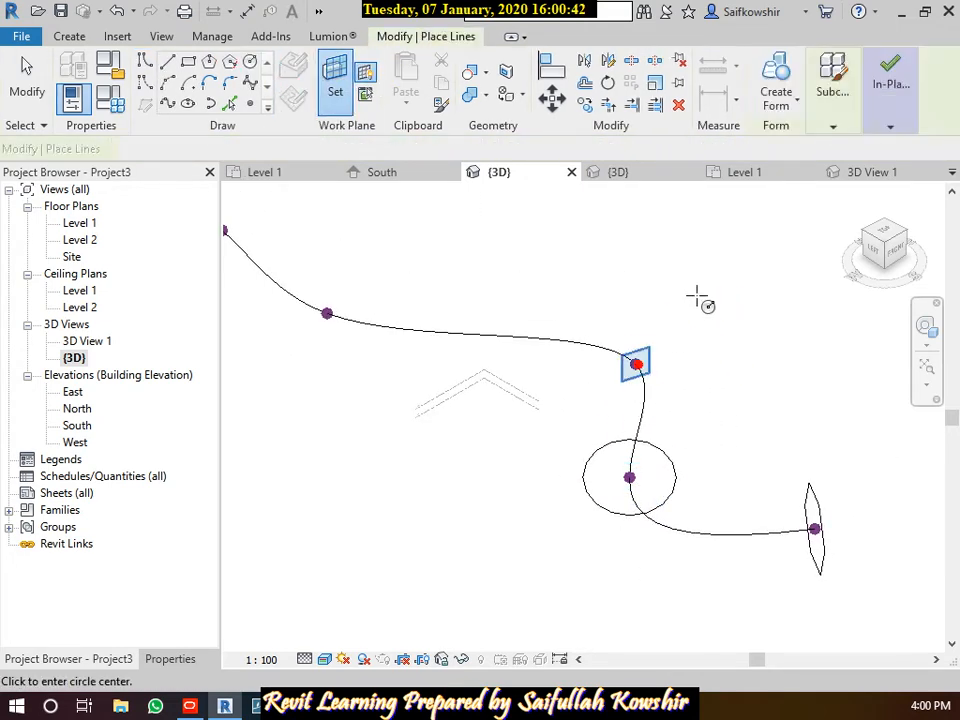
left_click(208, 62)
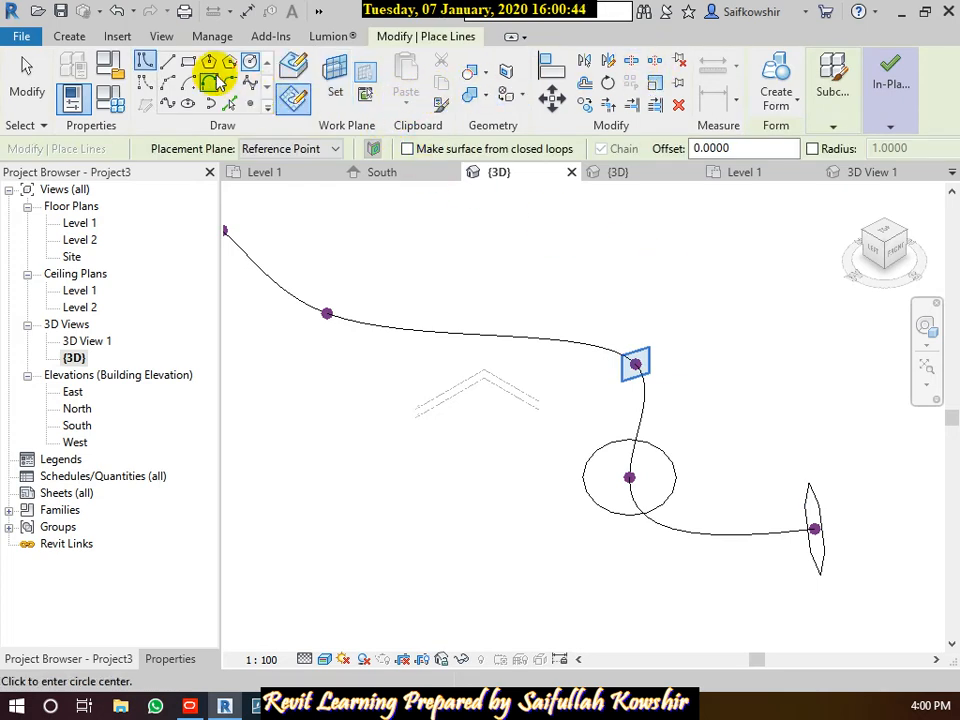
left_click(636, 366)
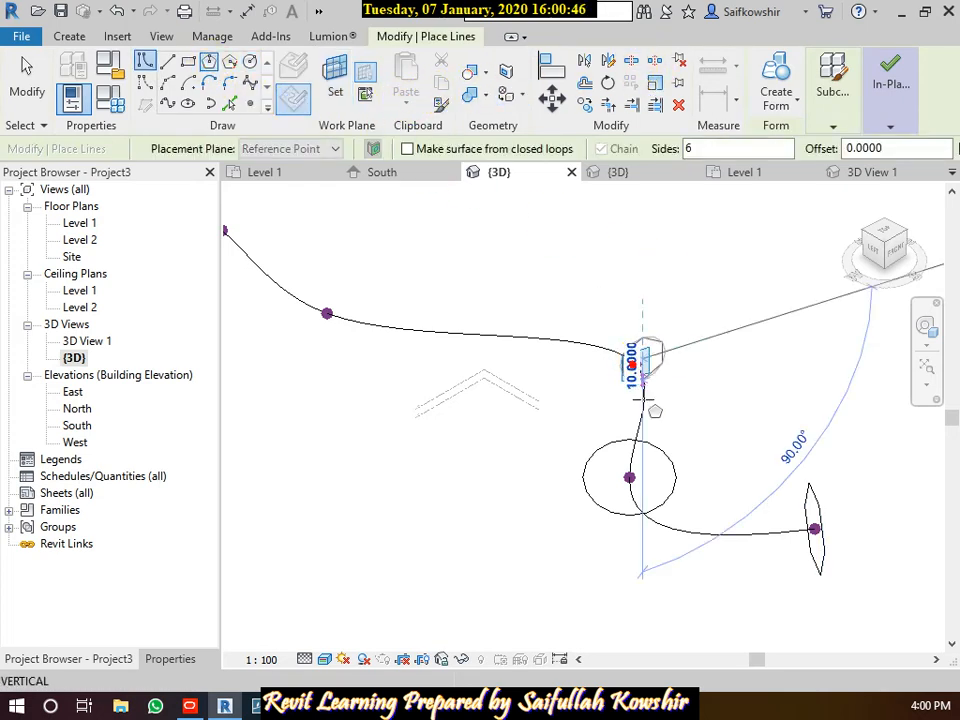
left_click(645, 400)
- Set the work plane on the spline's fourth point
scroll(455, 297, "down", 1)
scroll(455, 297, "down", 1)
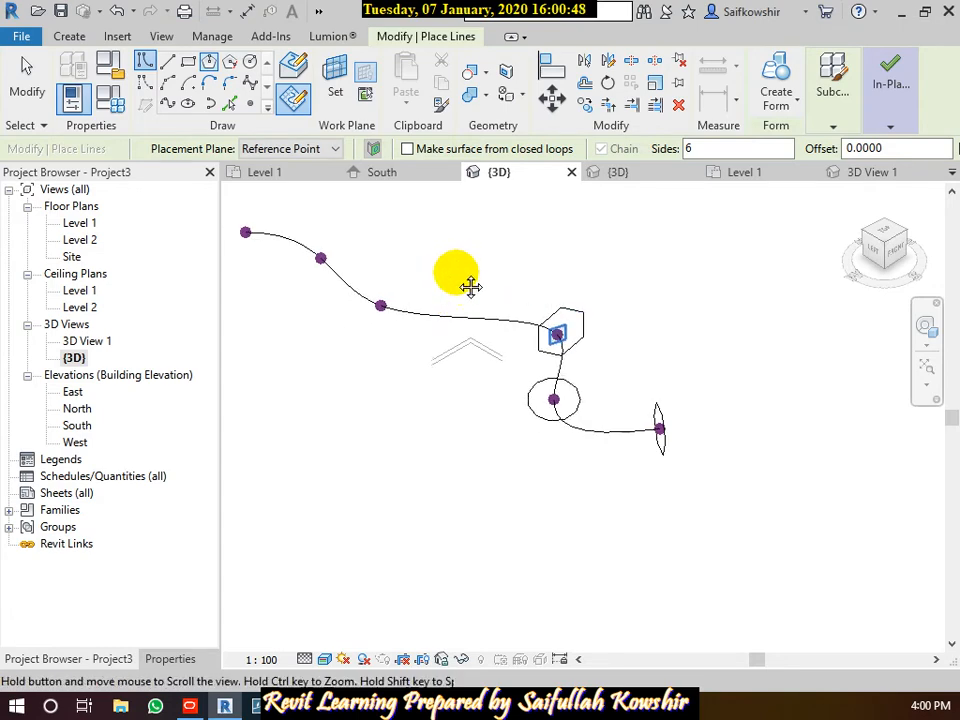
middle_click_drag(467, 283, 493, 285)
left_click(330, 93)
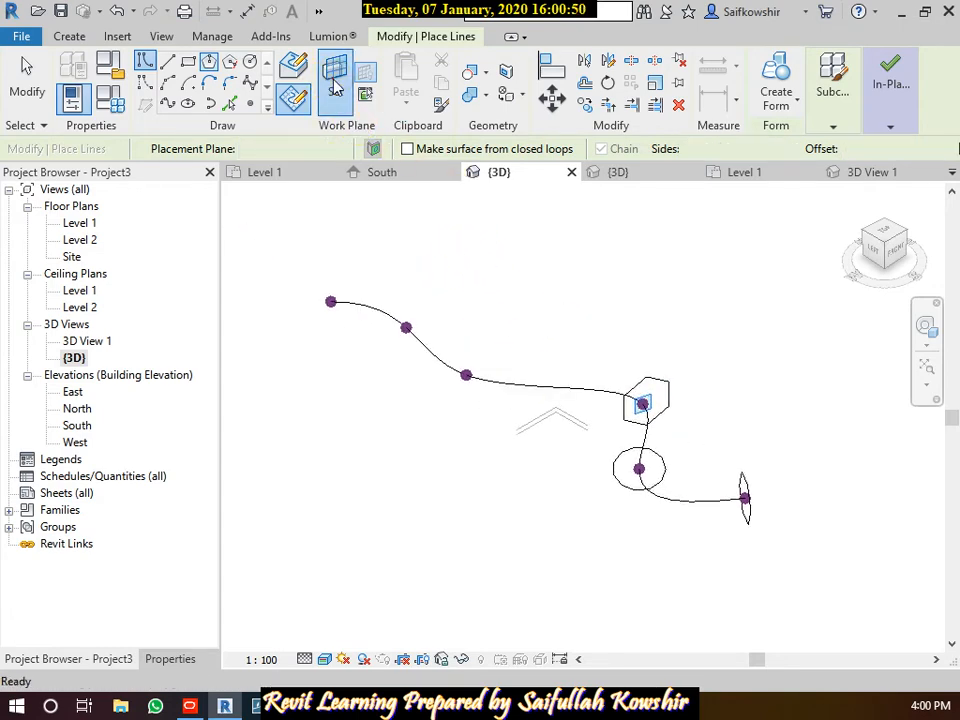
left_click(468, 362)
left_click(466, 375)
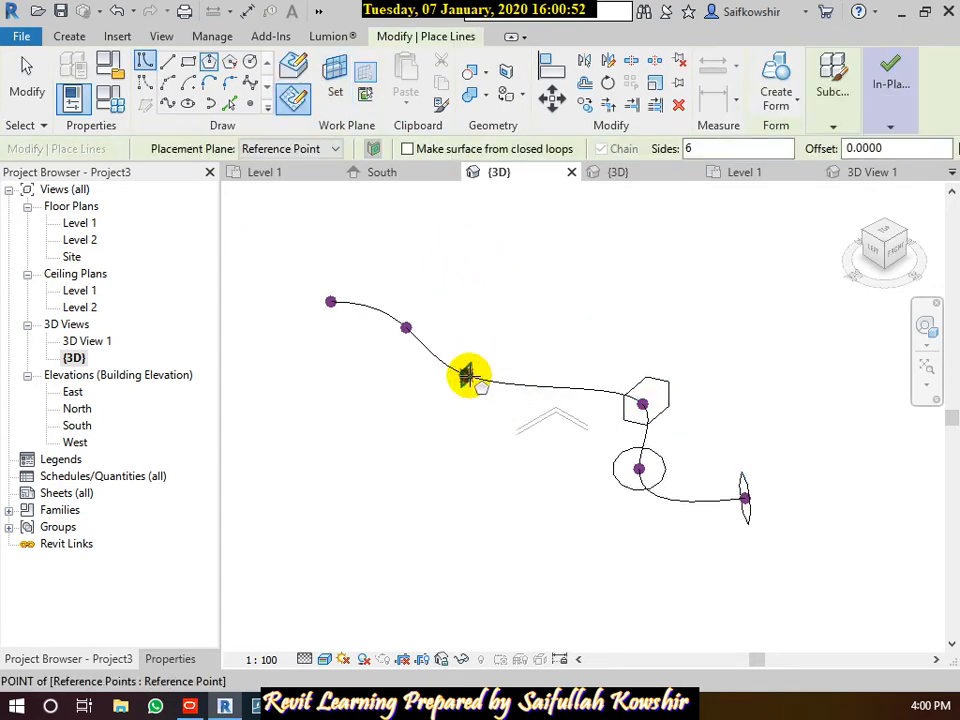
left_click(190, 64)
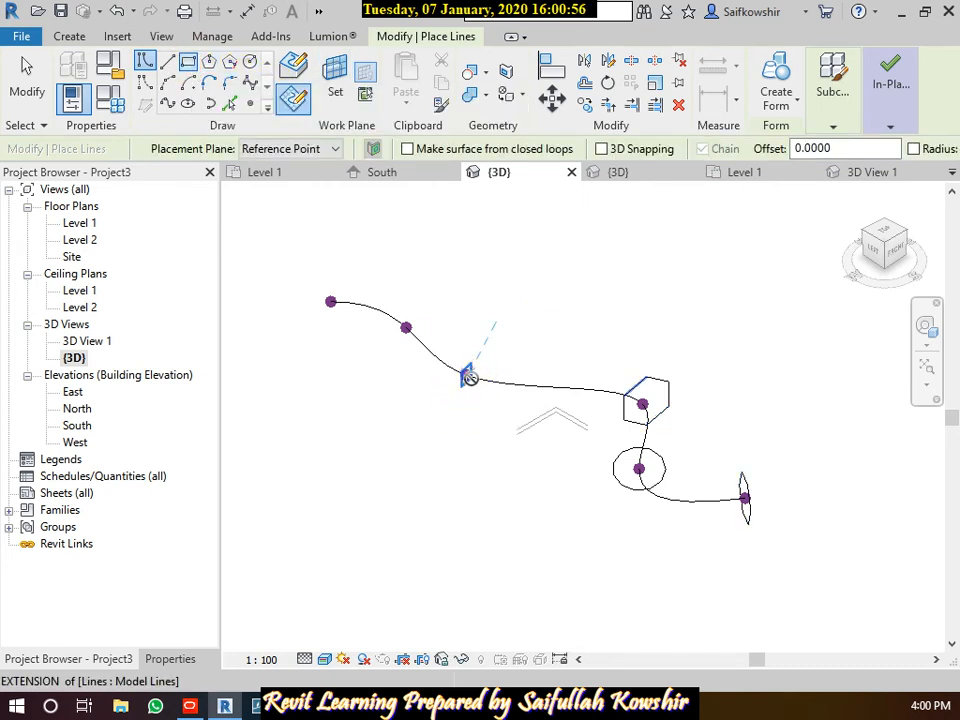
left_click(496, 376)
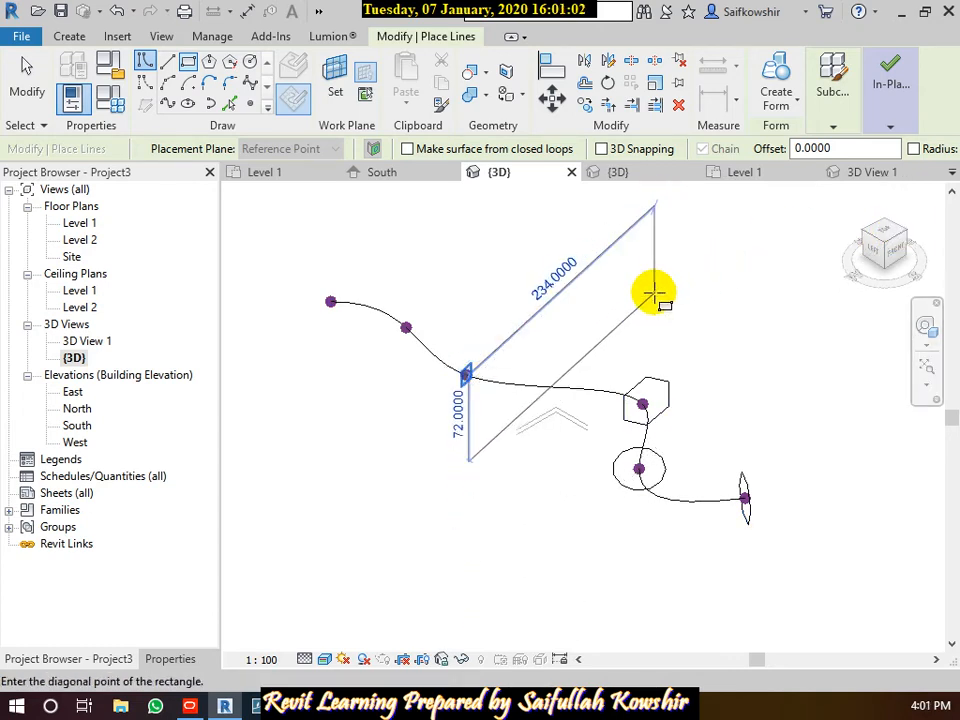
key("Escape")
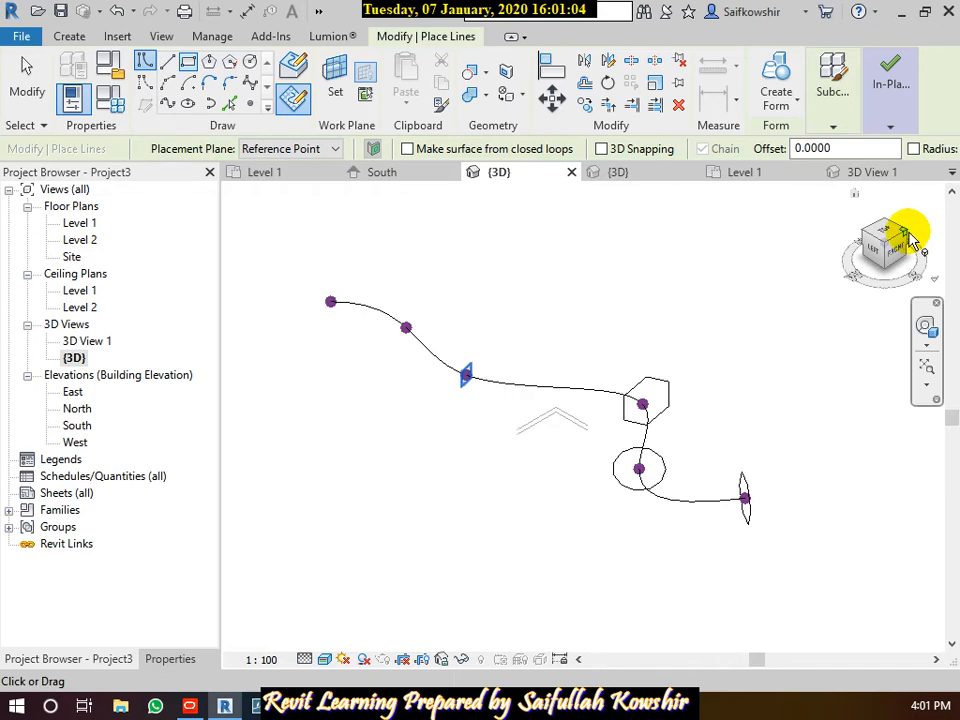
- Draw a six-sided polygon of radius about 14 centred on the spline's fourth point
left_click(908, 236)
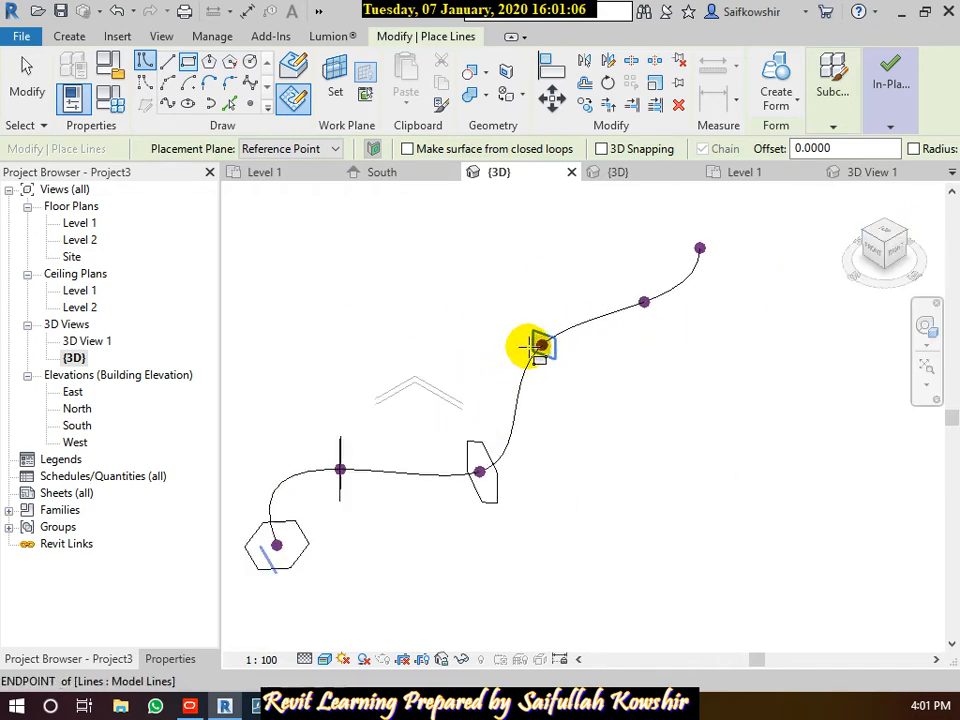
scroll(540, 346, "up", 3)
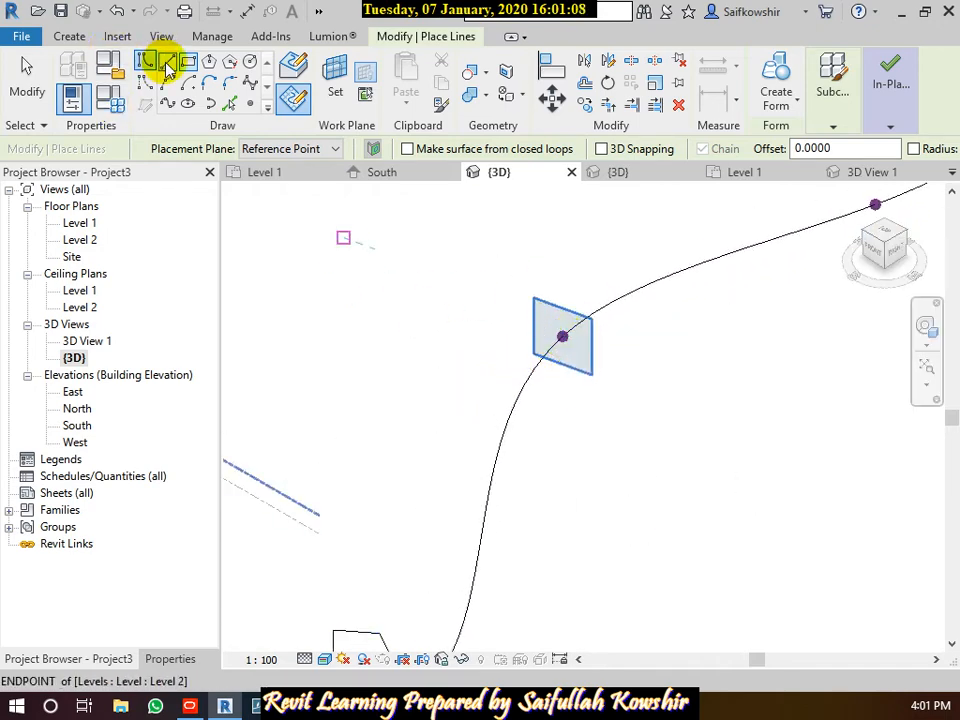
left_click(209, 62)
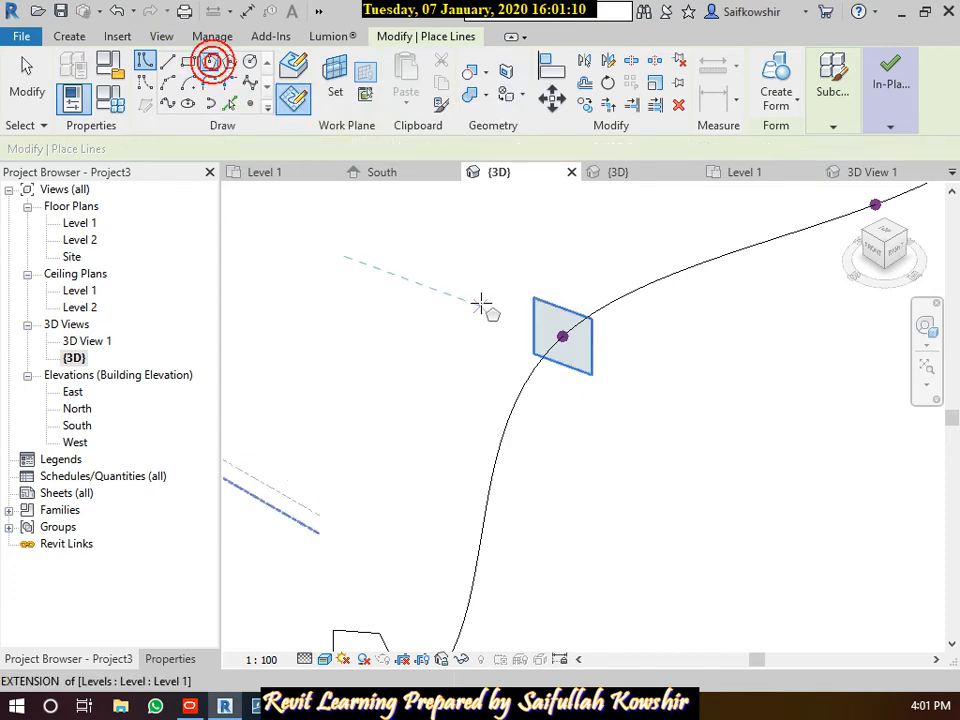
left_click(563, 336)
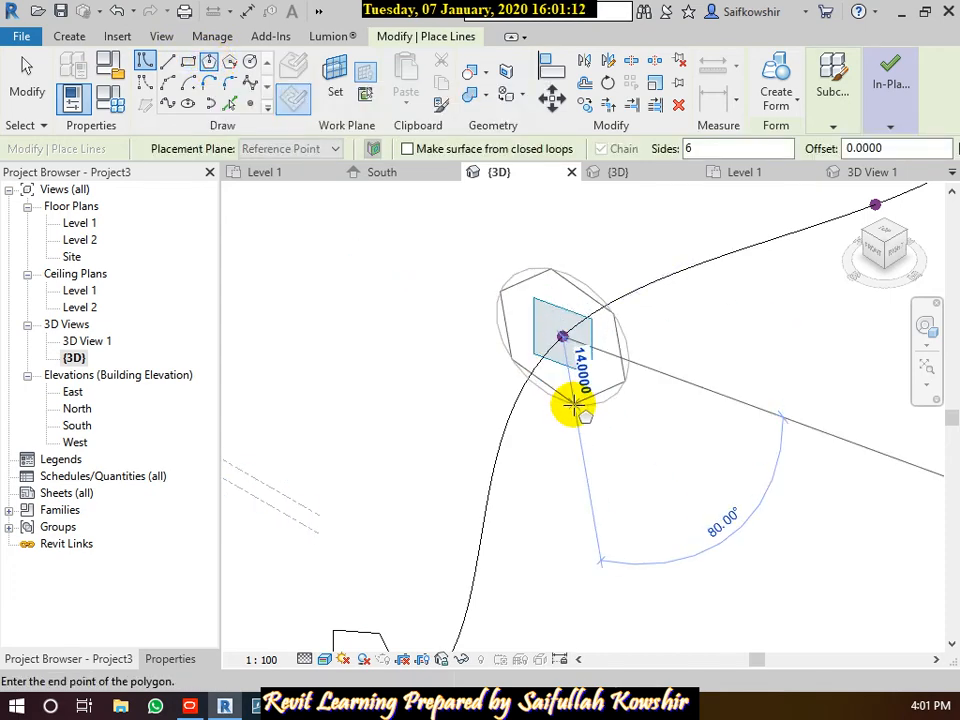
left_click(572, 403)
- Set the work plane on the spline's fifth point and draw a six-sided polygon centred on it
scroll(590, 360, "down", 4)
middle_click_drag(716, 332, 658, 401)
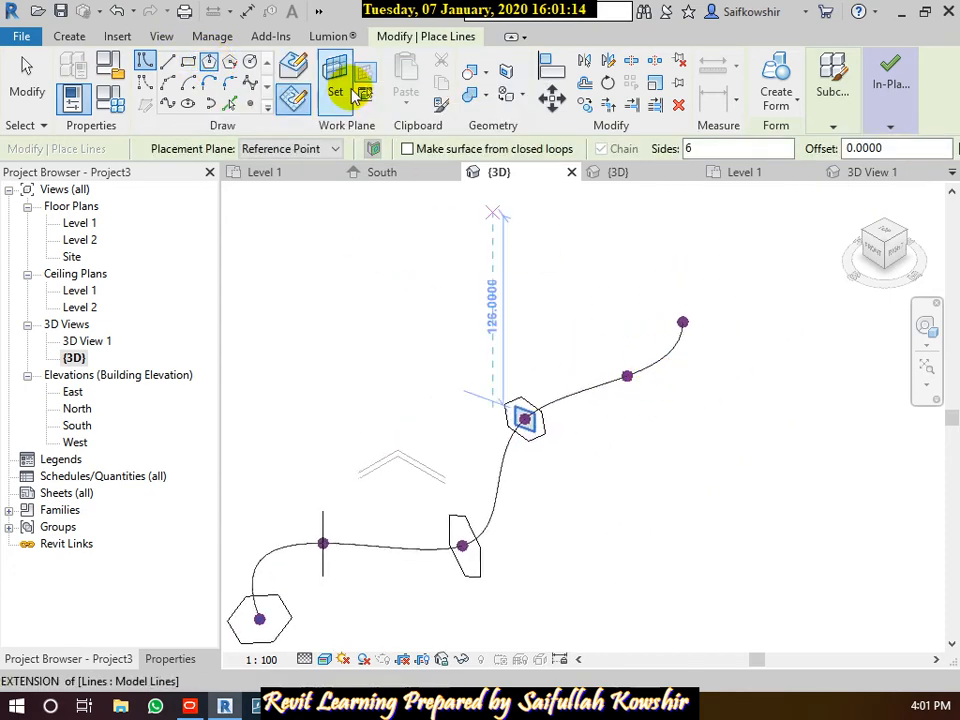
left_click(344, 82)
left_click(627, 376)
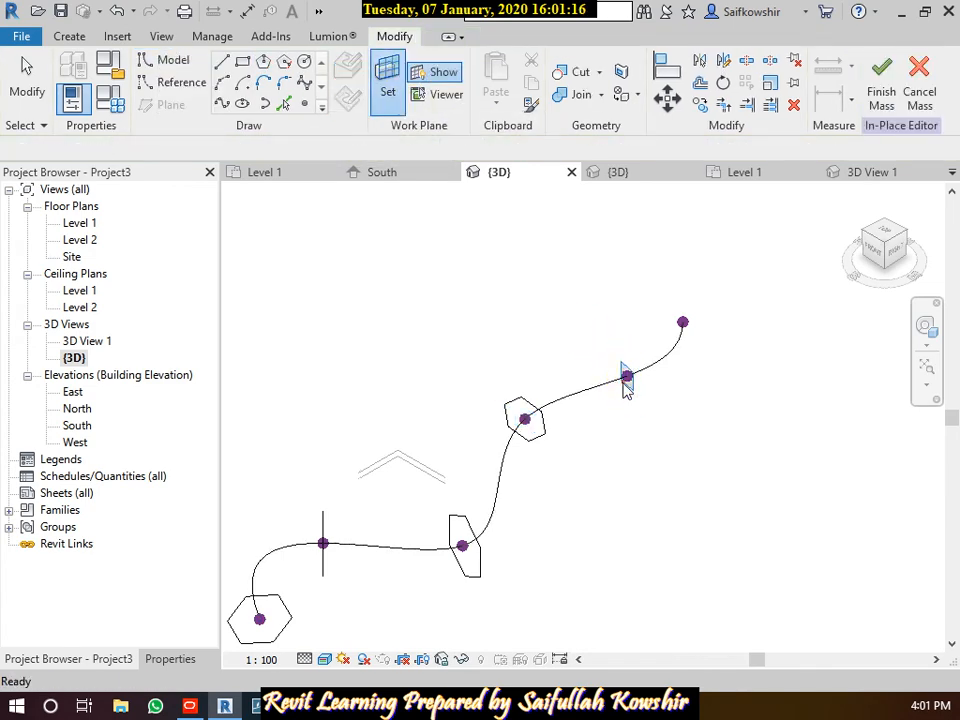
left_click(290, 101)
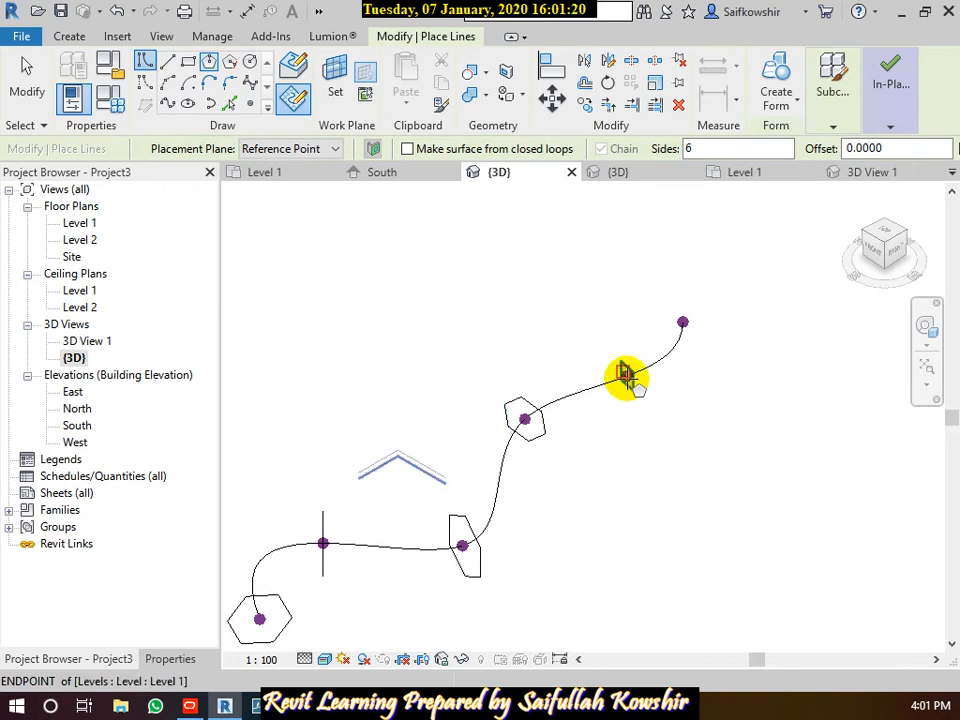
left_click(627, 376)
left_click(630, 408)
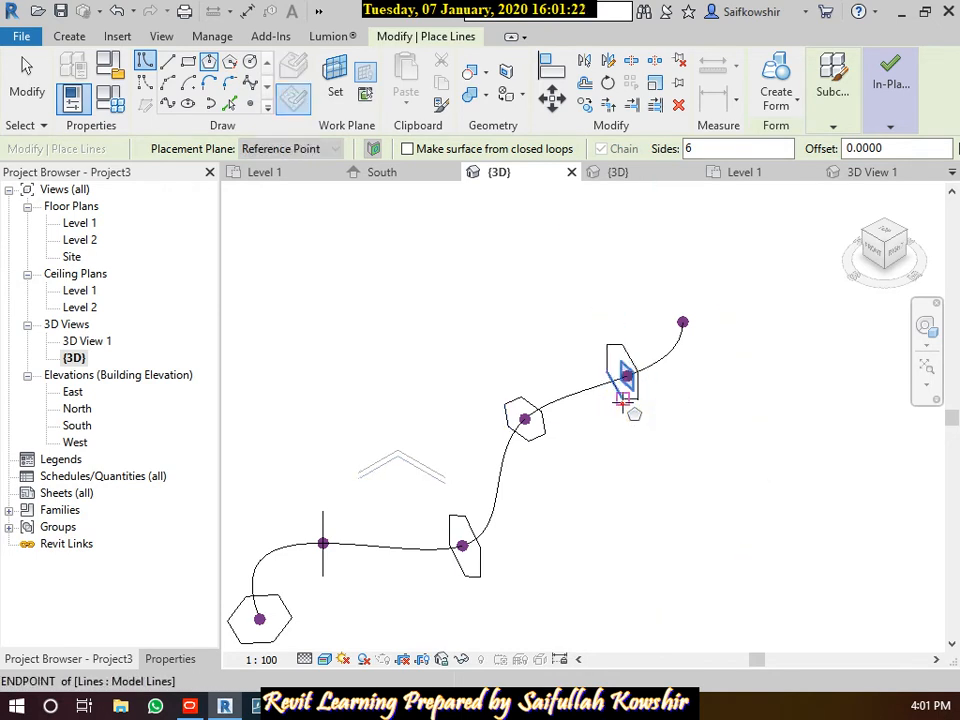
- Set the work plane on the spline's last point and draw a six-sided polygon centred on it
left_click(336, 80)
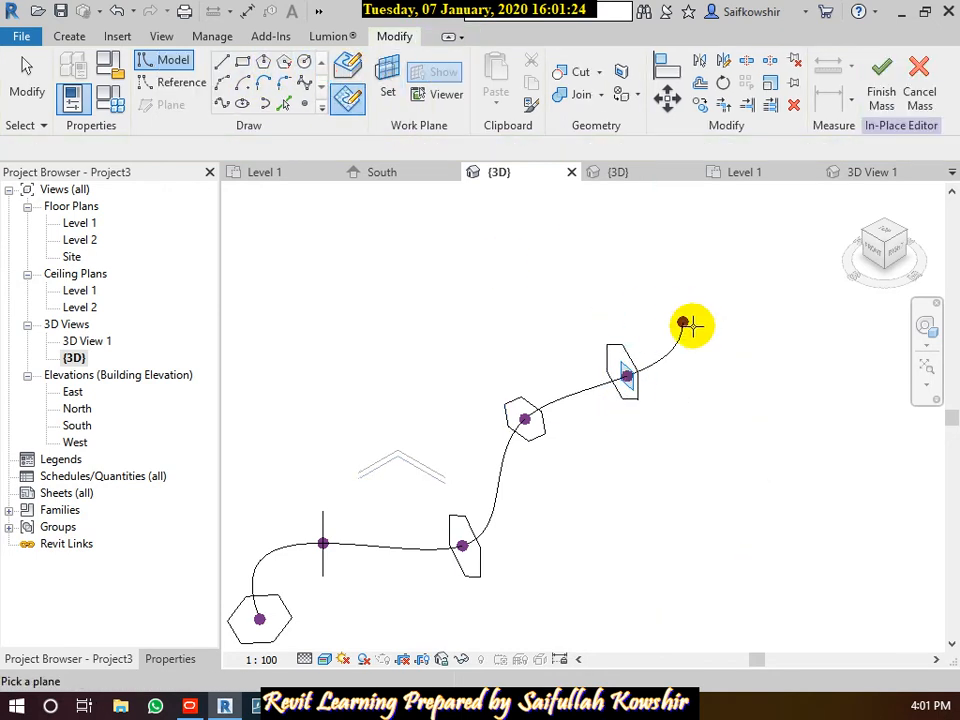
left_click(682, 323)
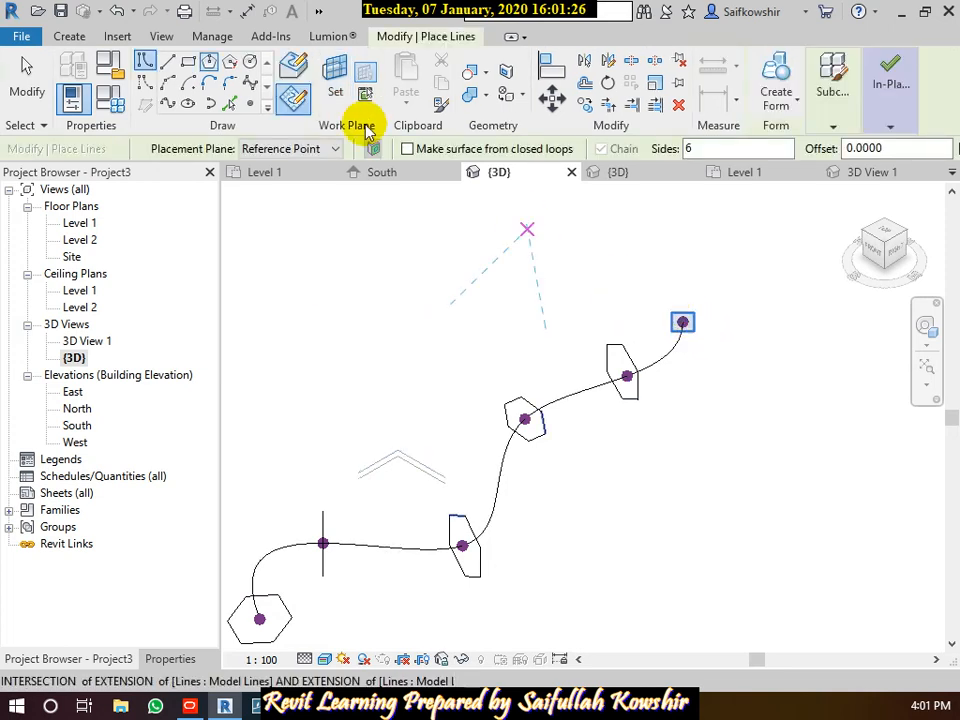
left_click(206, 64)
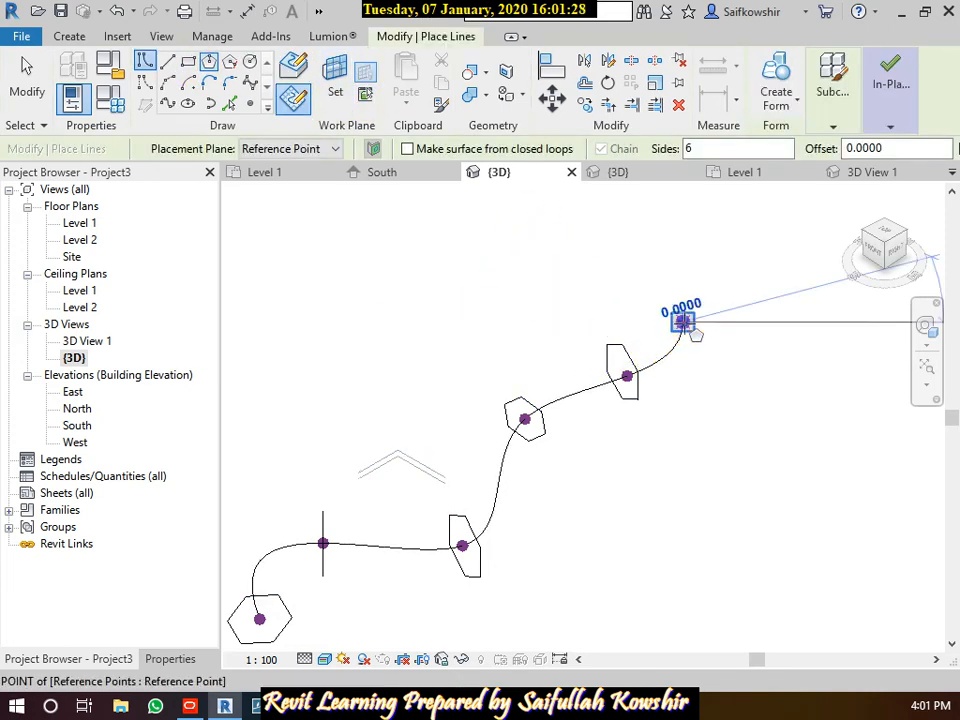
left_click(682, 323)
left_click(698, 348)
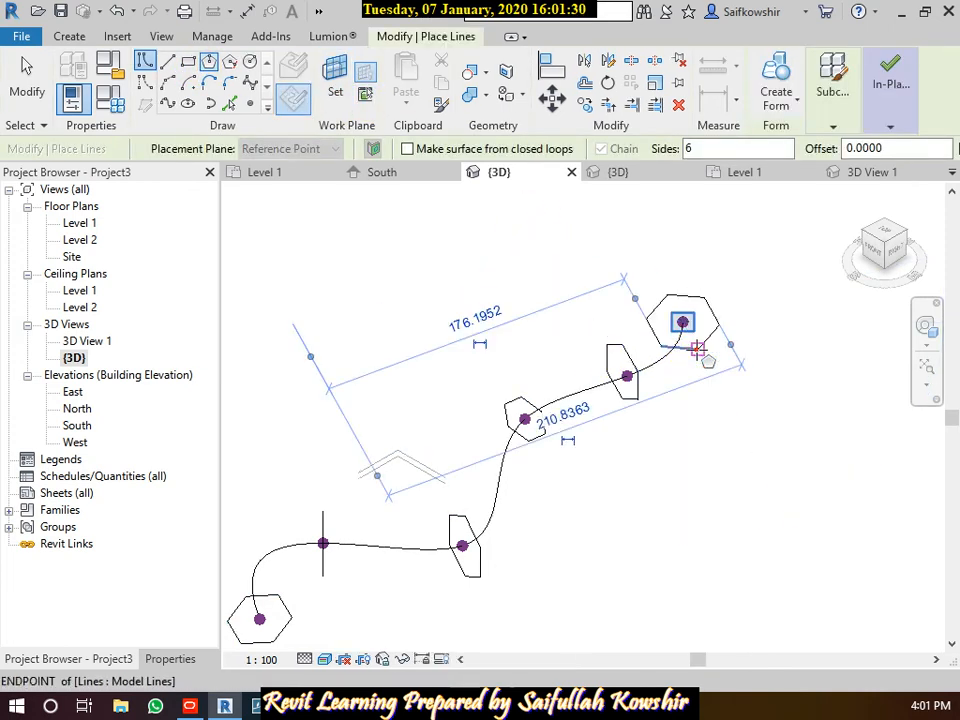
scroll(740, 230, "down", 4)
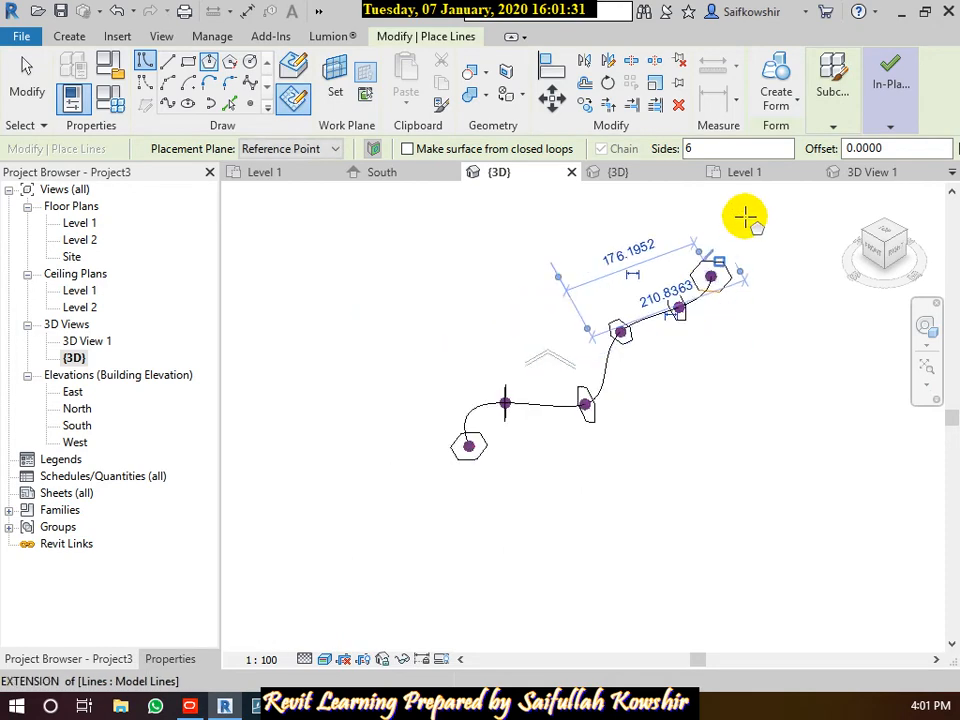
left_click(27, 75)
- Create a solid form from all six profiles together with the spline path
scroll(735, 247, "up", 4)
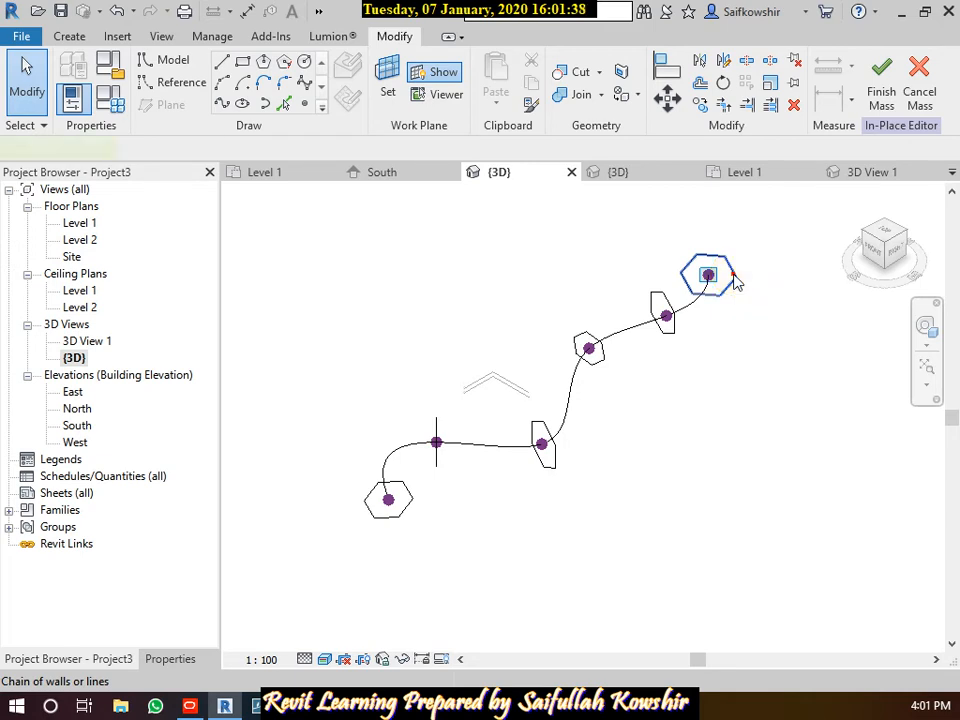
left_click(735, 280)
left_click(674, 316, "ctrl")
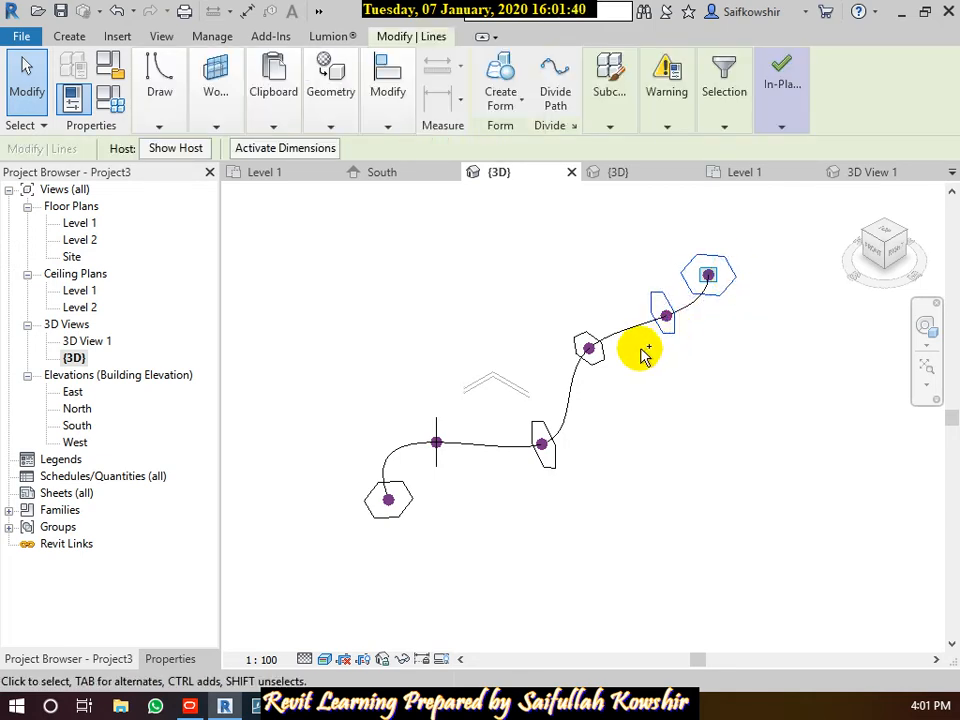
key("Tab")
left_click(610, 348, "ctrl")
key("Tab")
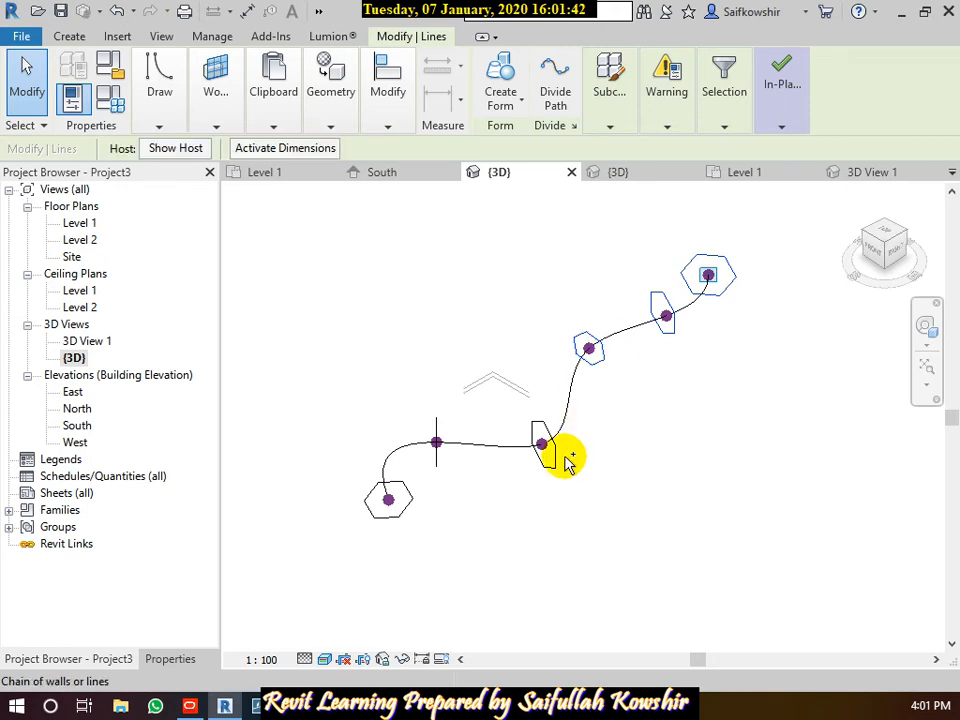
left_click(563, 465, "ctrl")
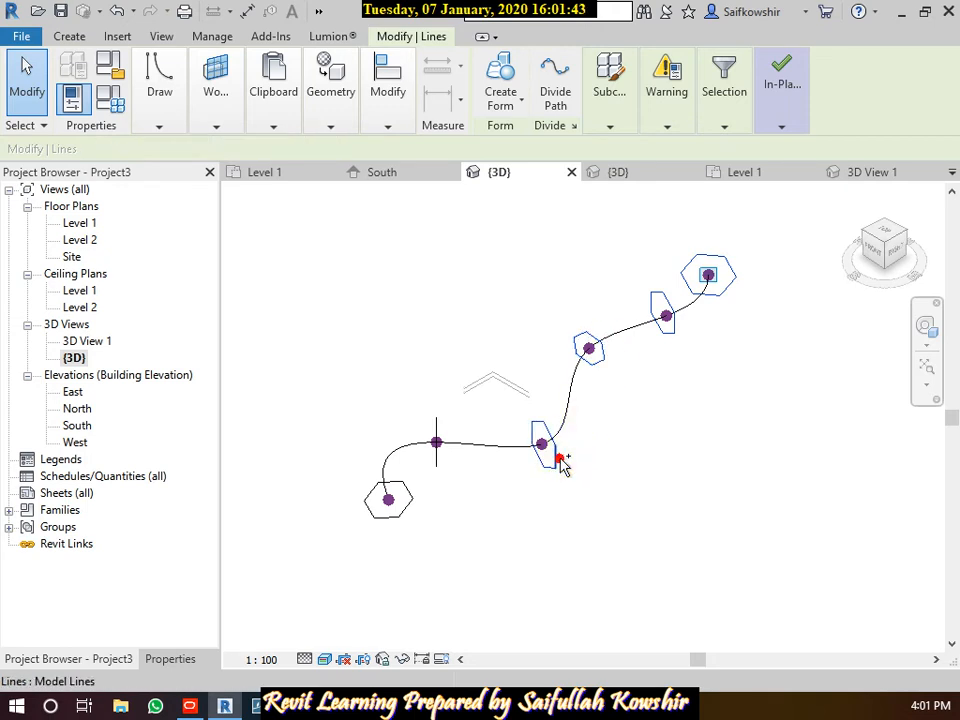
left_click(437, 463, "ctrl")
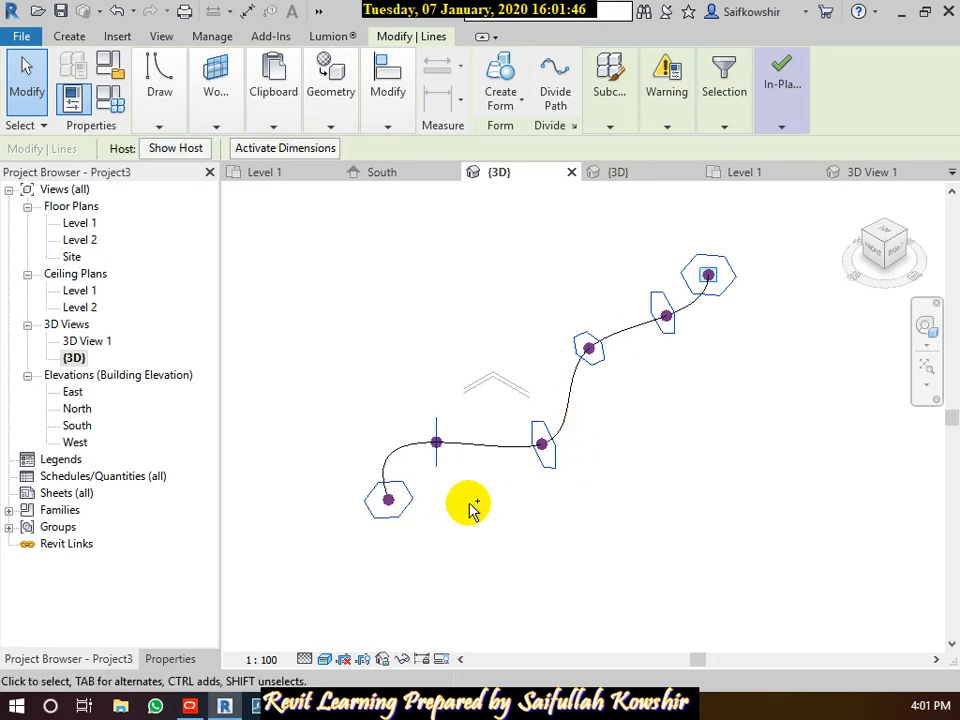
left_click(476, 447, "ctrl")
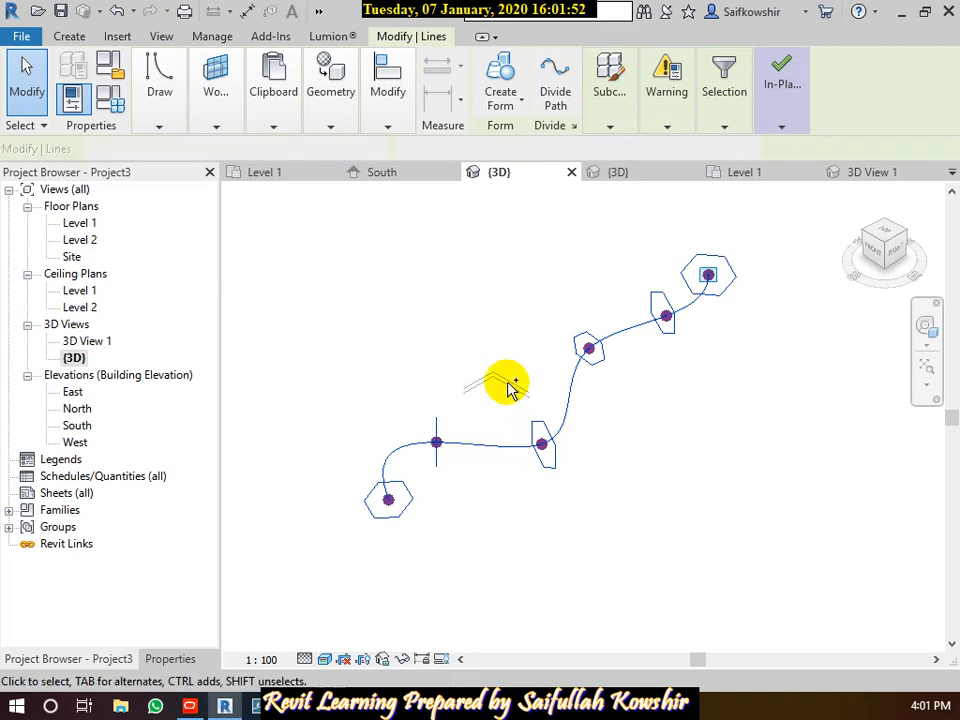
left_click(505, 80)
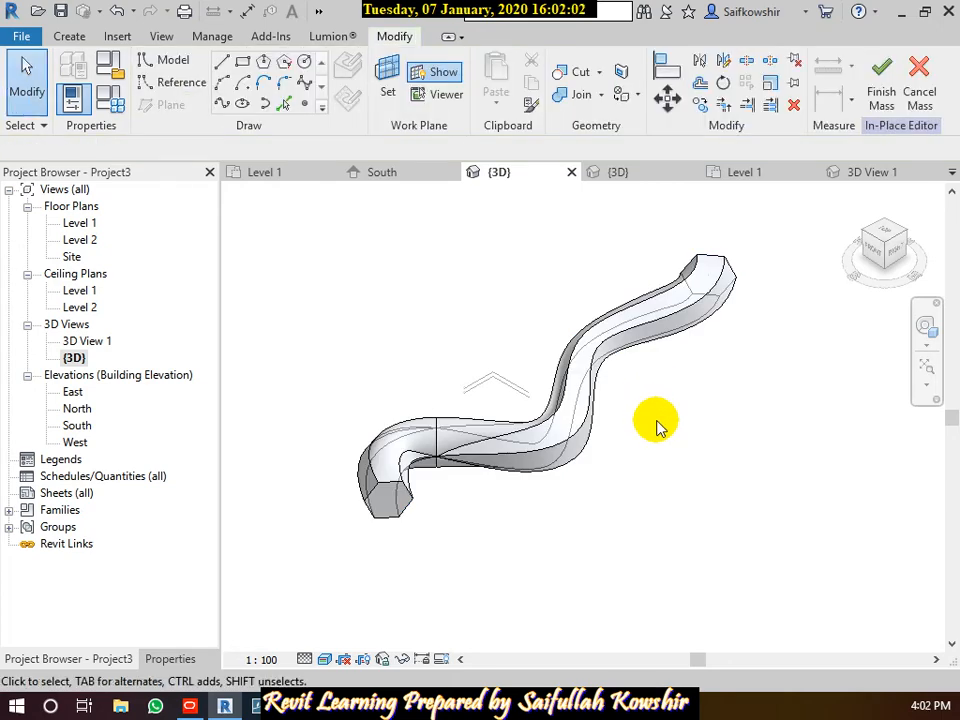
- Divide the upper curved surface of the form's first bend, between the starting hexagon and the second profile
scroll(390, 500, "up", 2)
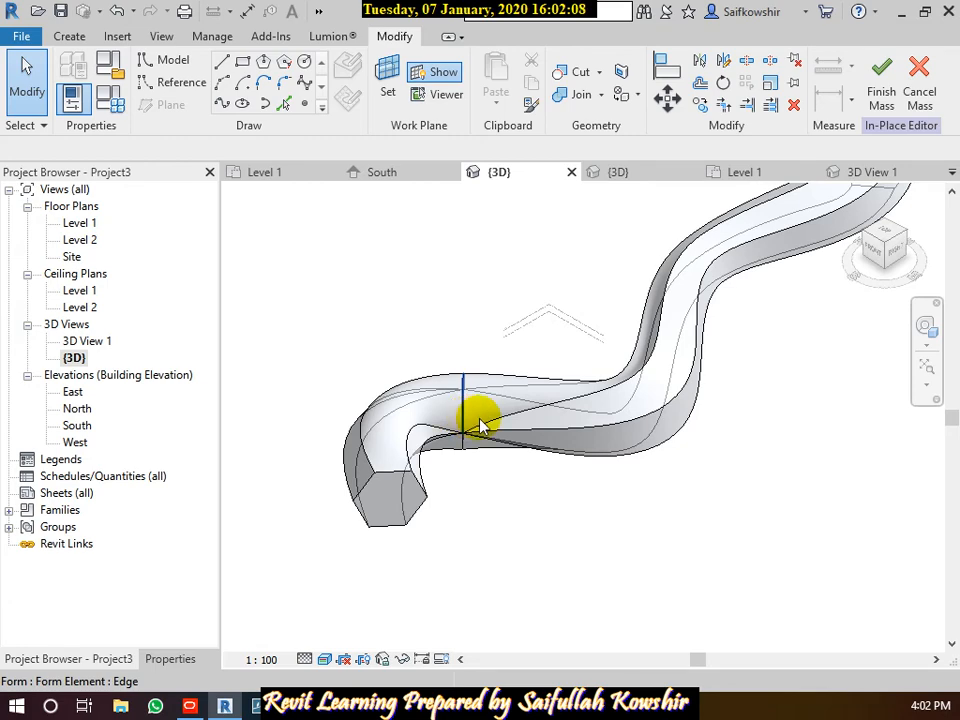
scroll(660, 489, "down", 4)
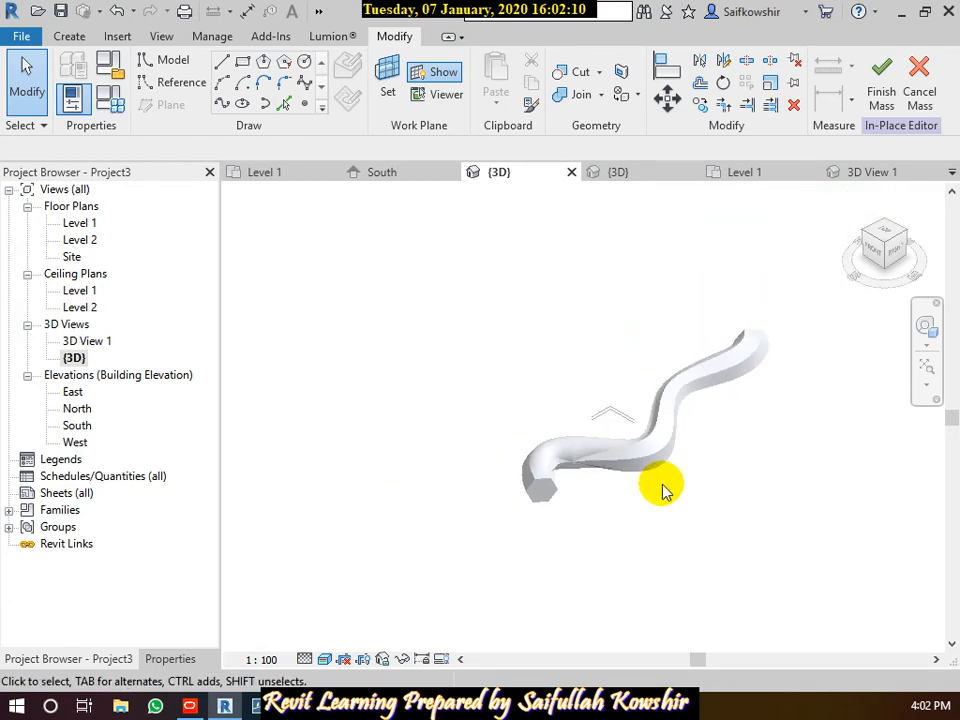
scroll(508, 547, "up", 3)
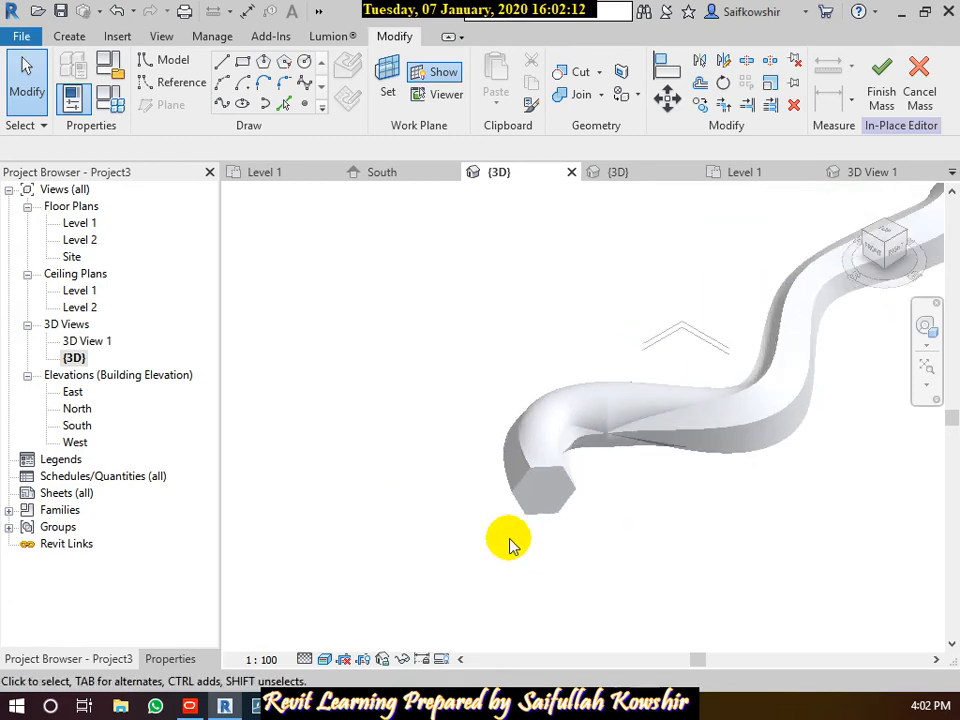
scroll(615, 540, "down", 4)
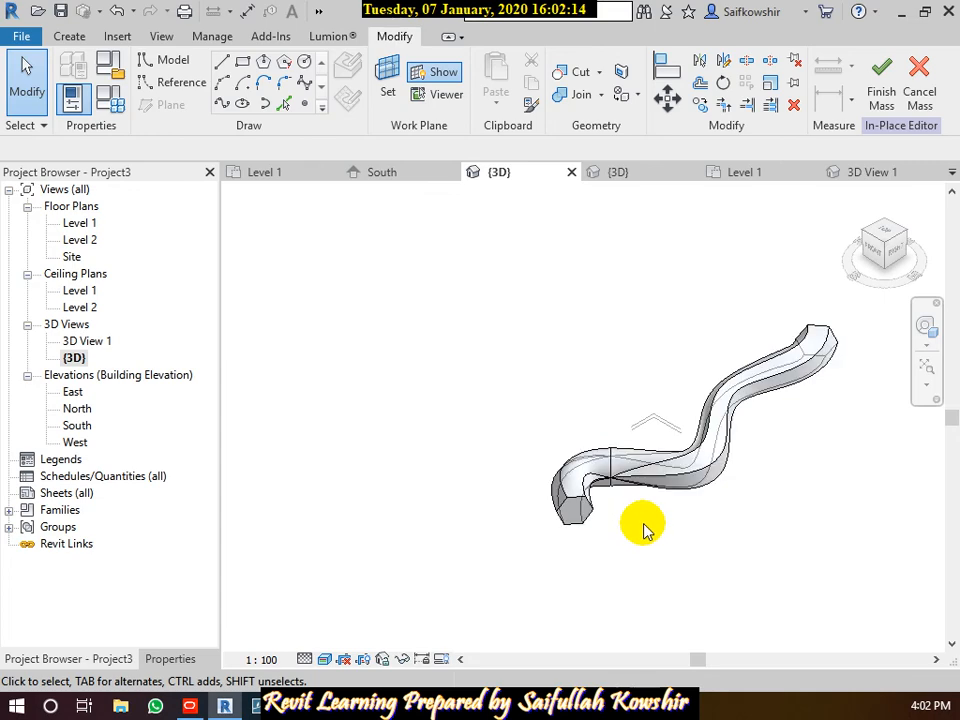
scroll(555, 540, "up", 5)
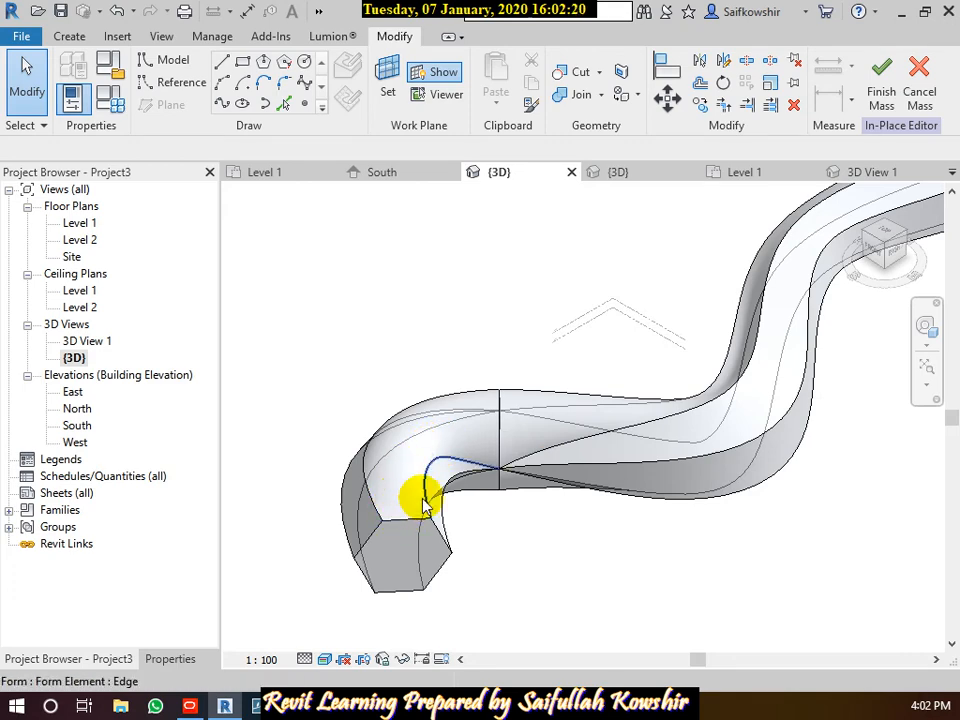
key("Tab")
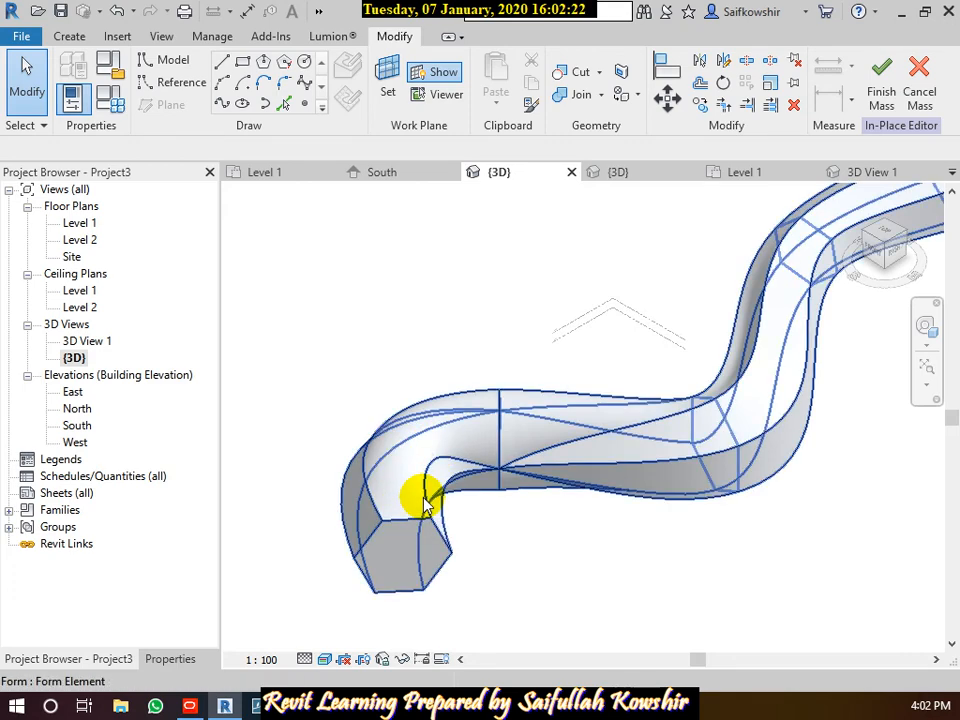
key("Tab")
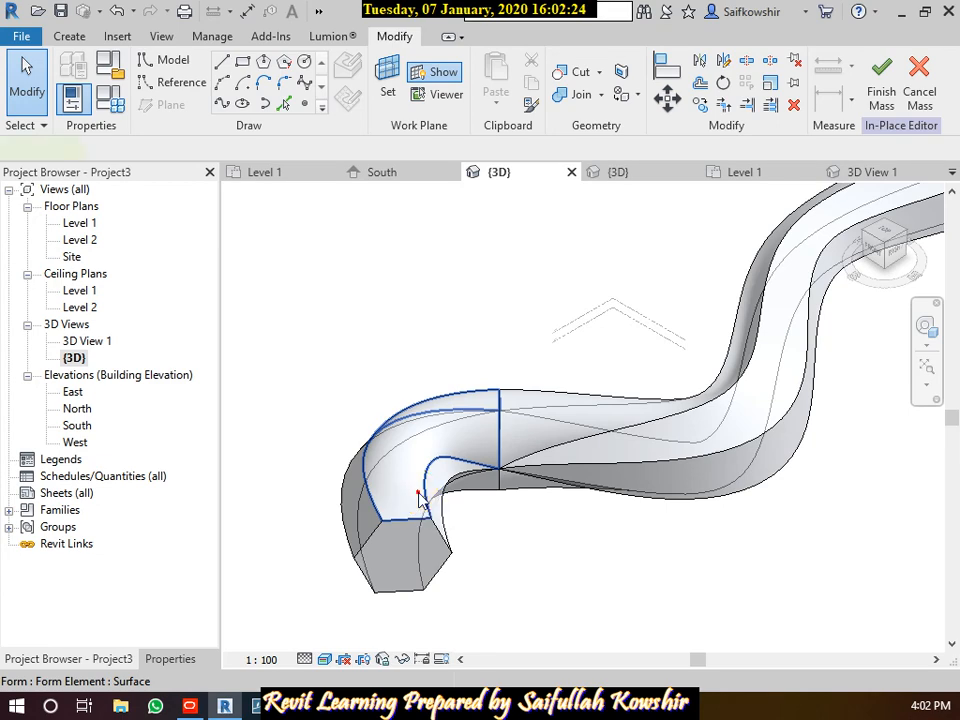
left_click(420, 500)
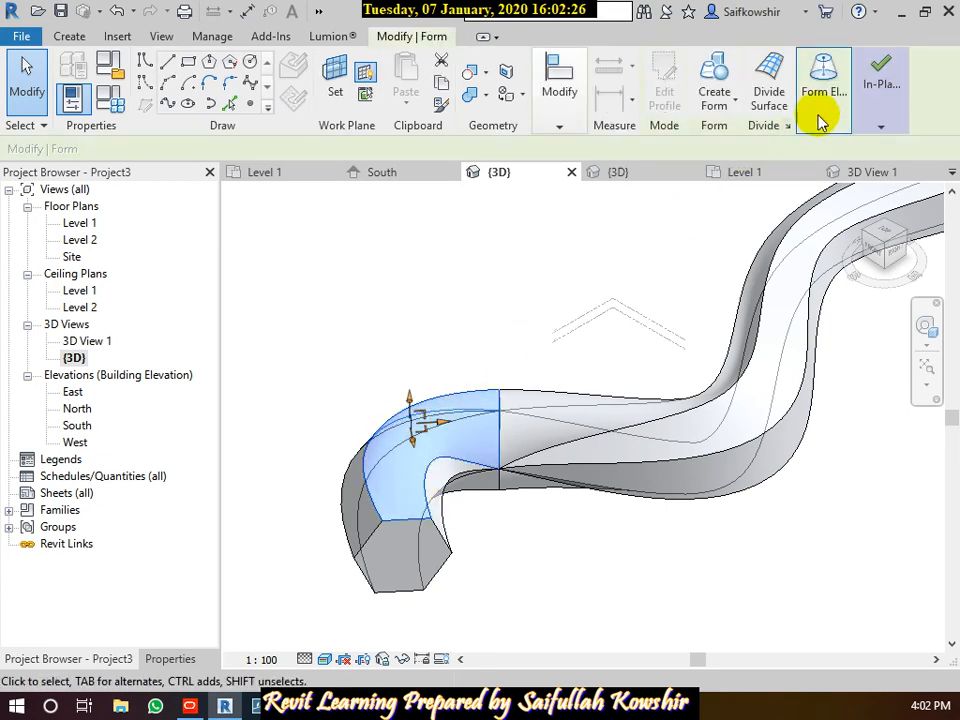
left_click(823, 125)
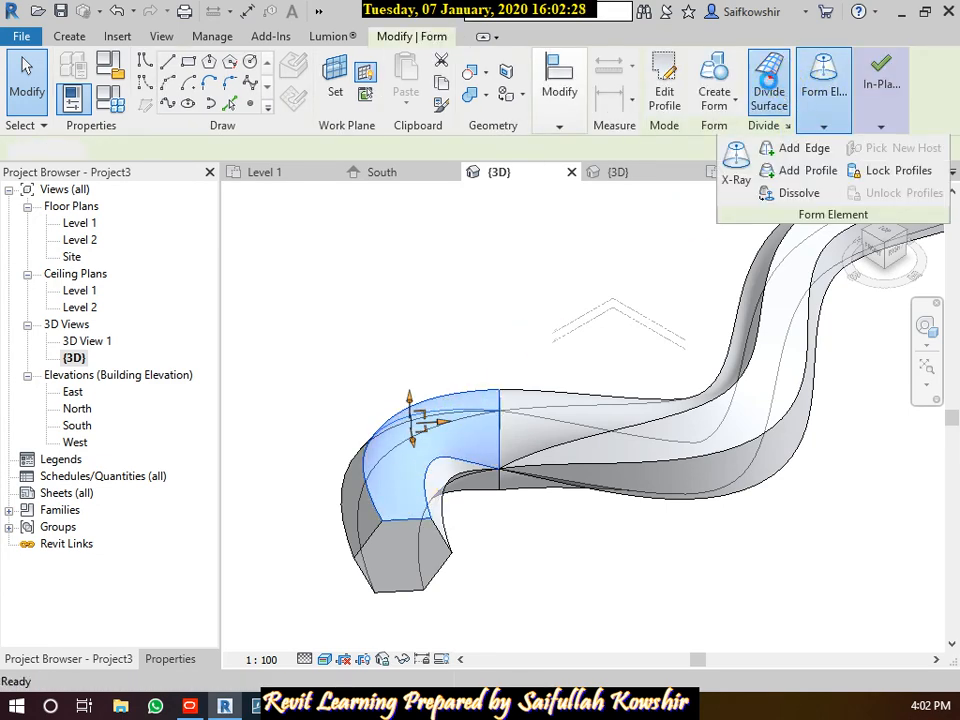
left_click(769, 85)
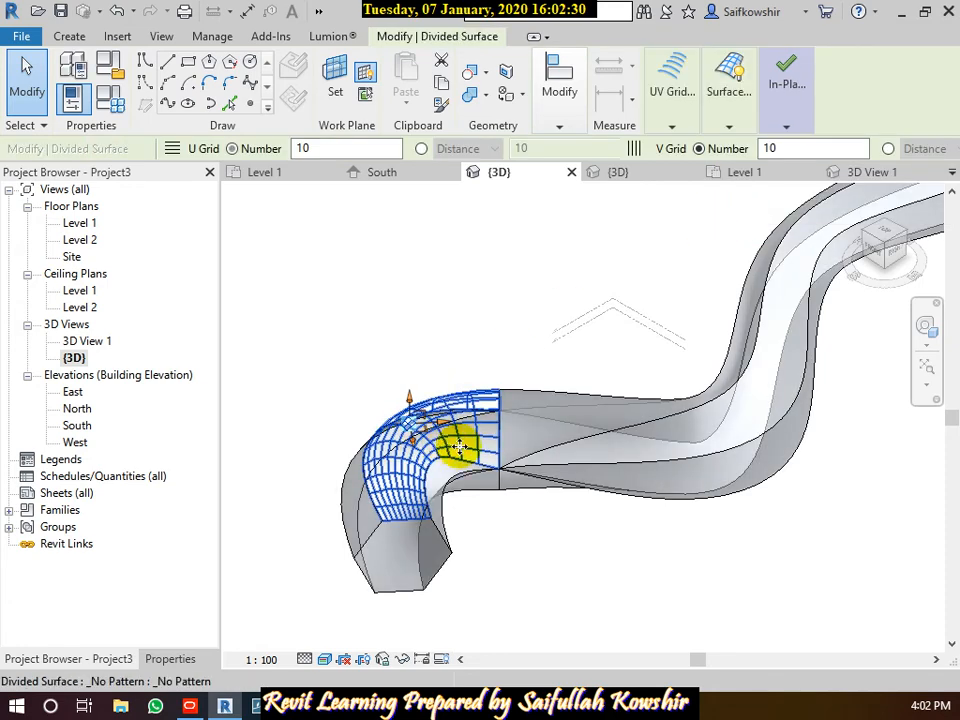
- Apply the Family1 type of the Octagon pattern to the divided surface on the first bend
left_click(168, 658)
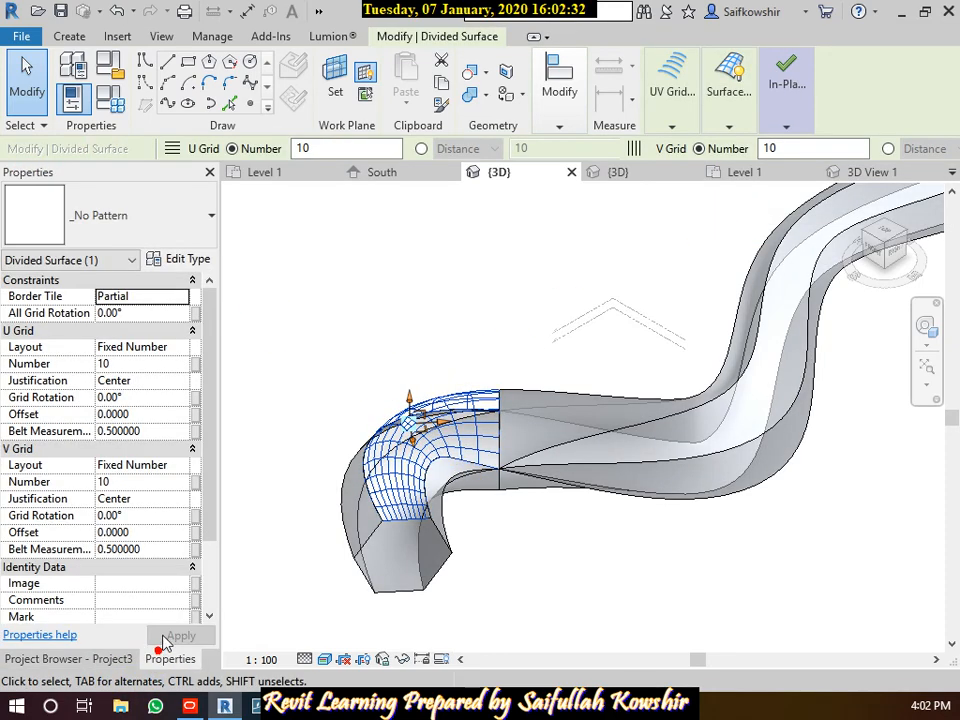
left_click(123, 222)
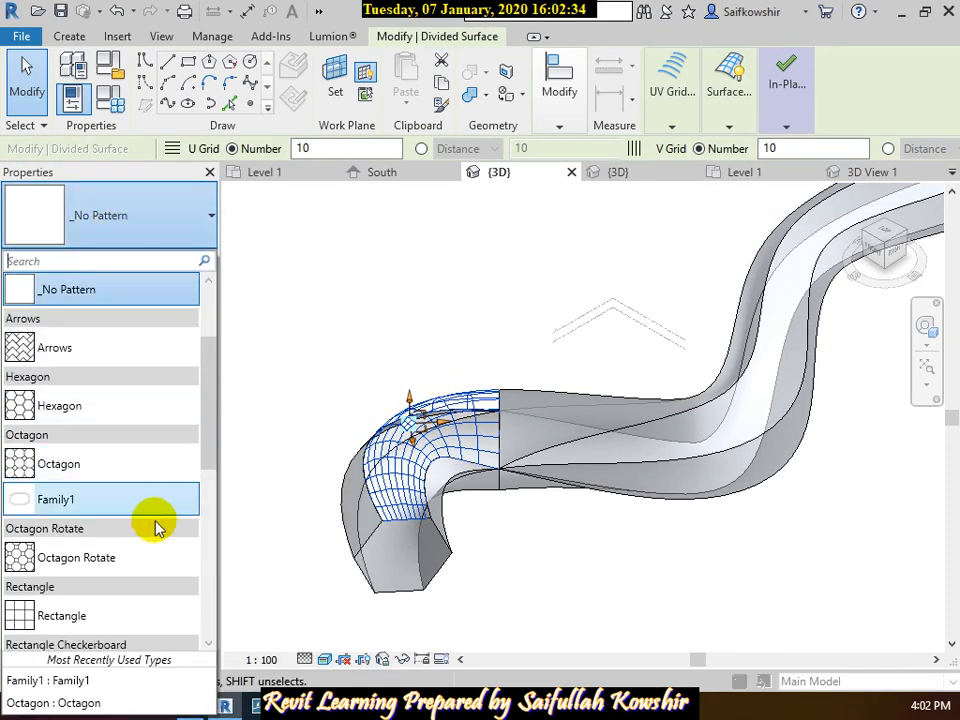
left_click(90, 501)
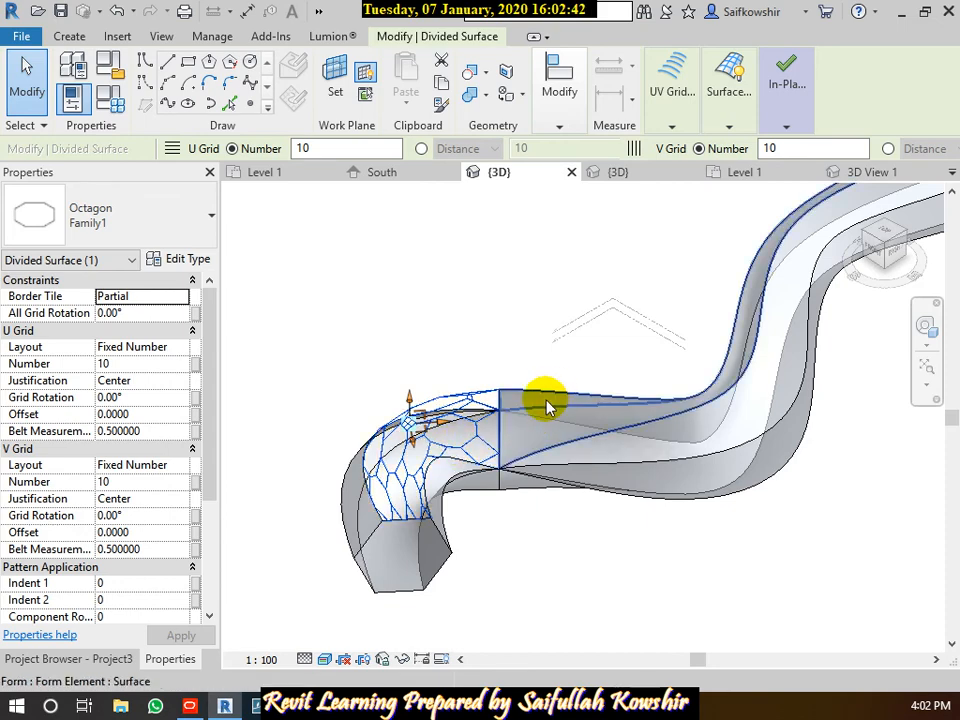
- Divide the long narrow surface that runs from the second profile along the rest of the form
left_click(553, 468)
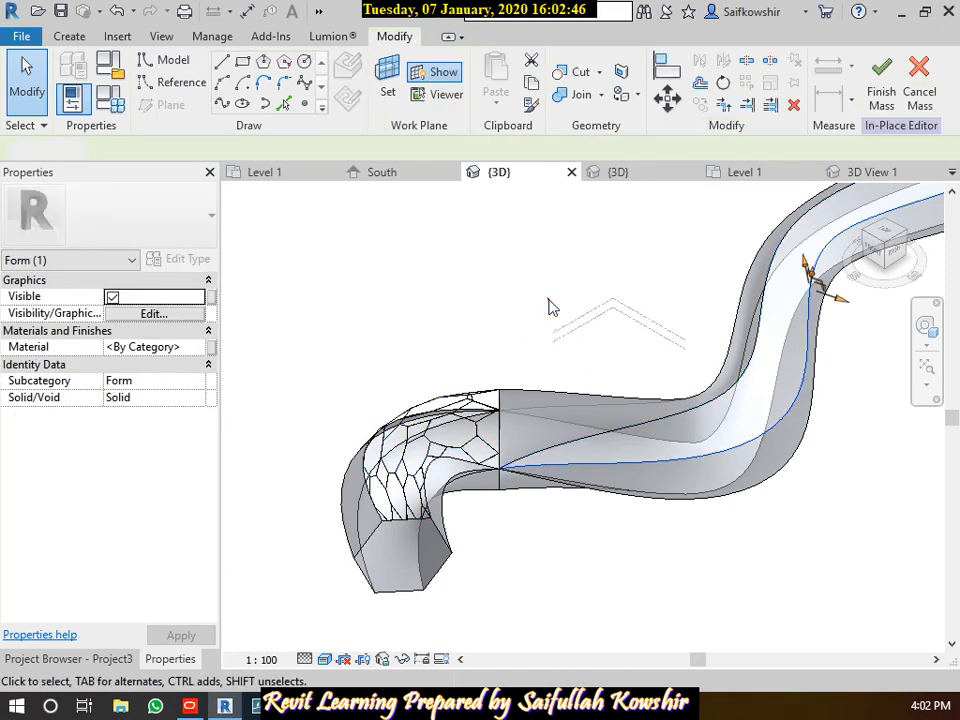
left_click(549, 300)
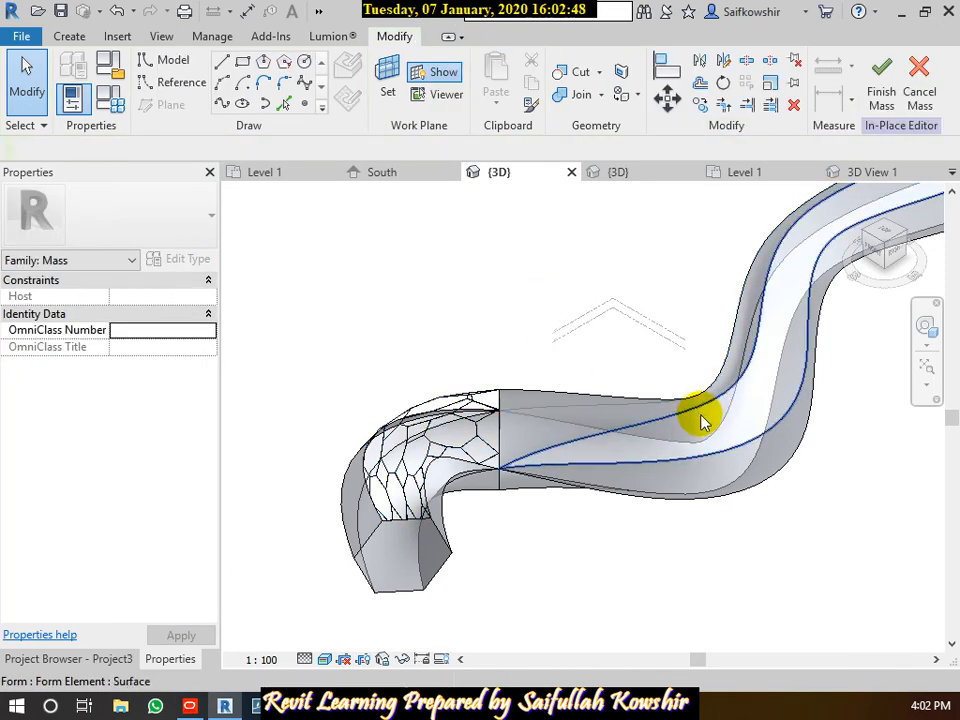
left_click(703, 422)
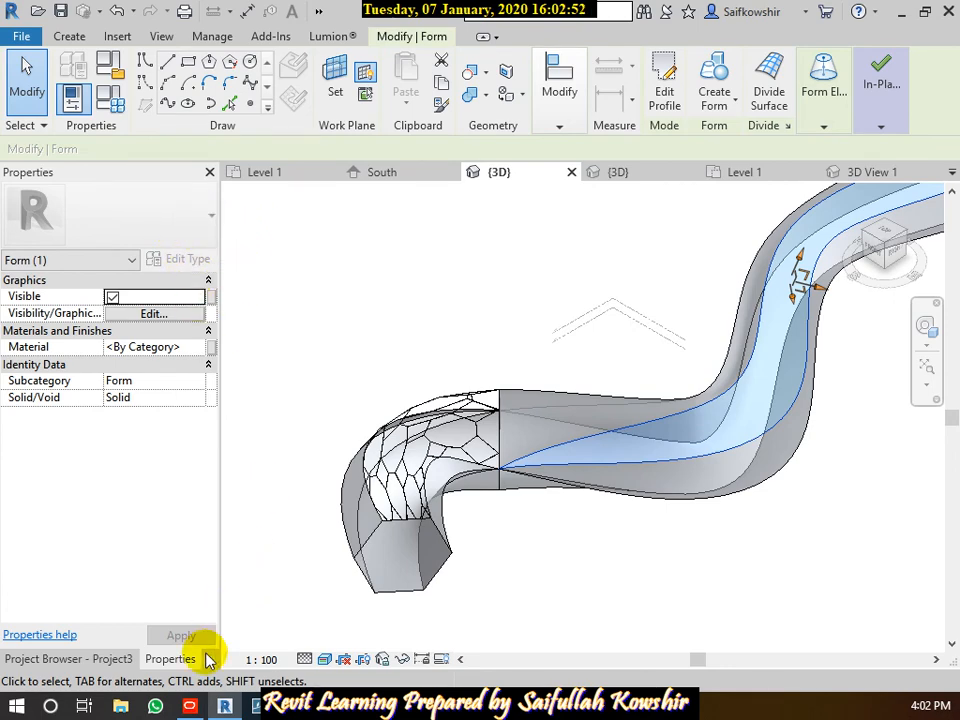
left_click(776, 95)
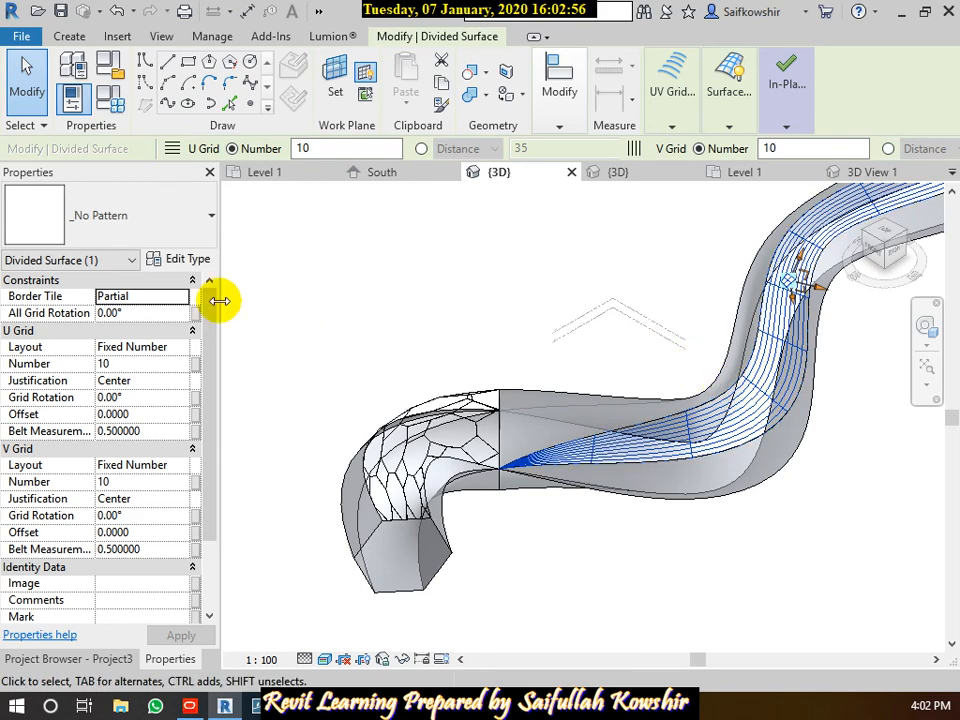
- Apply the Octagon Family1 pattern to the long divided surface beyond the second profile
left_click(131, 227)
scroll(97, 452, "down", 1)
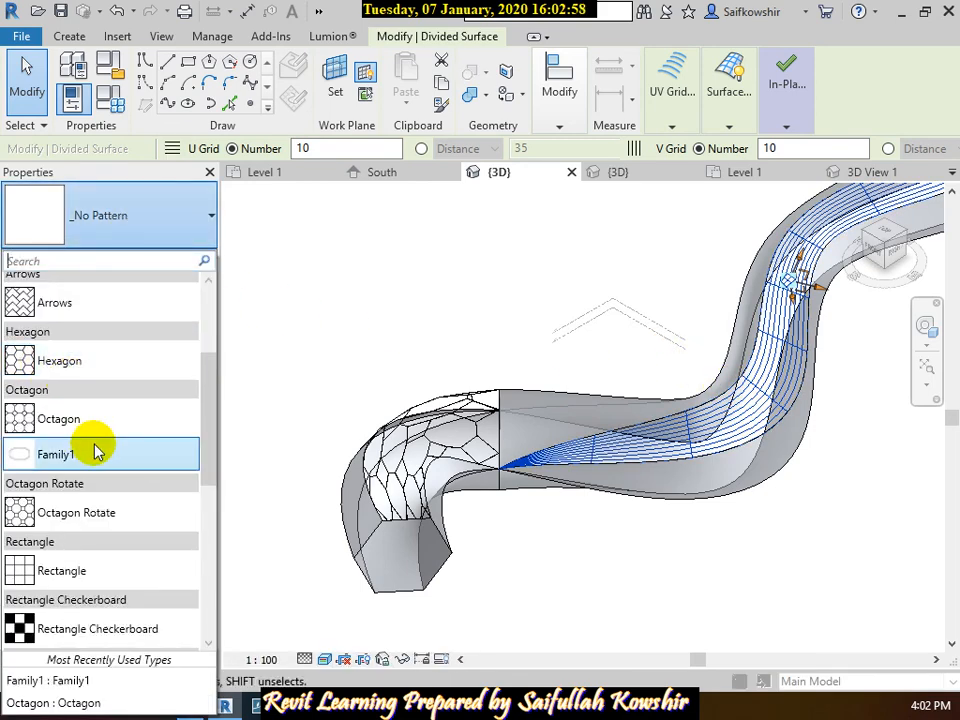
scroll(100, 454, "down", 1)
scroll(92, 546, "down", 1)
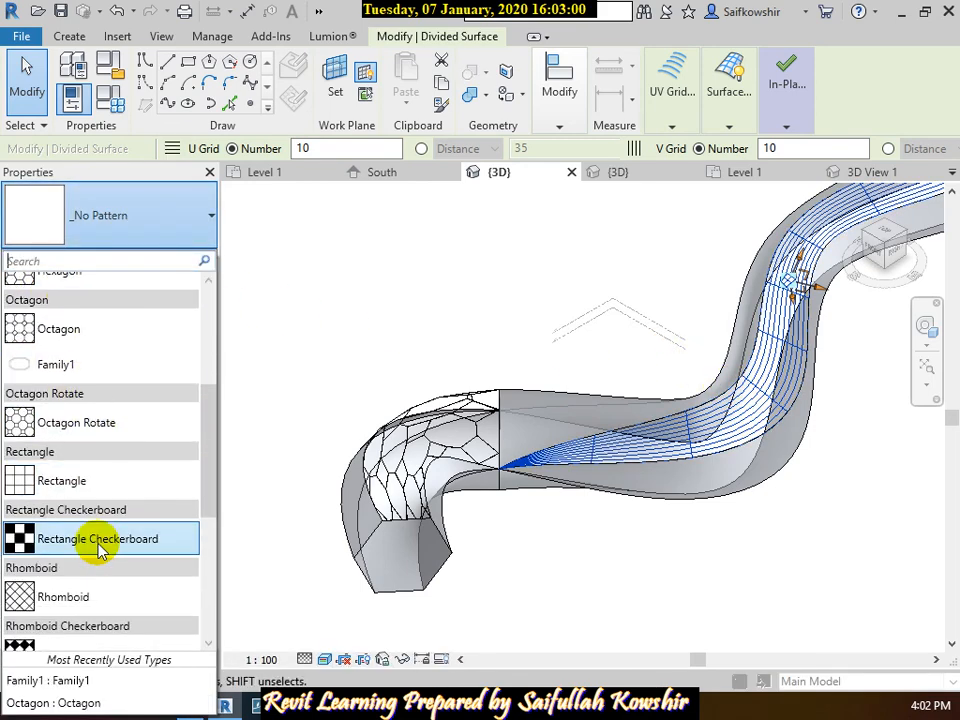
scroll(97, 548, "down", 4)
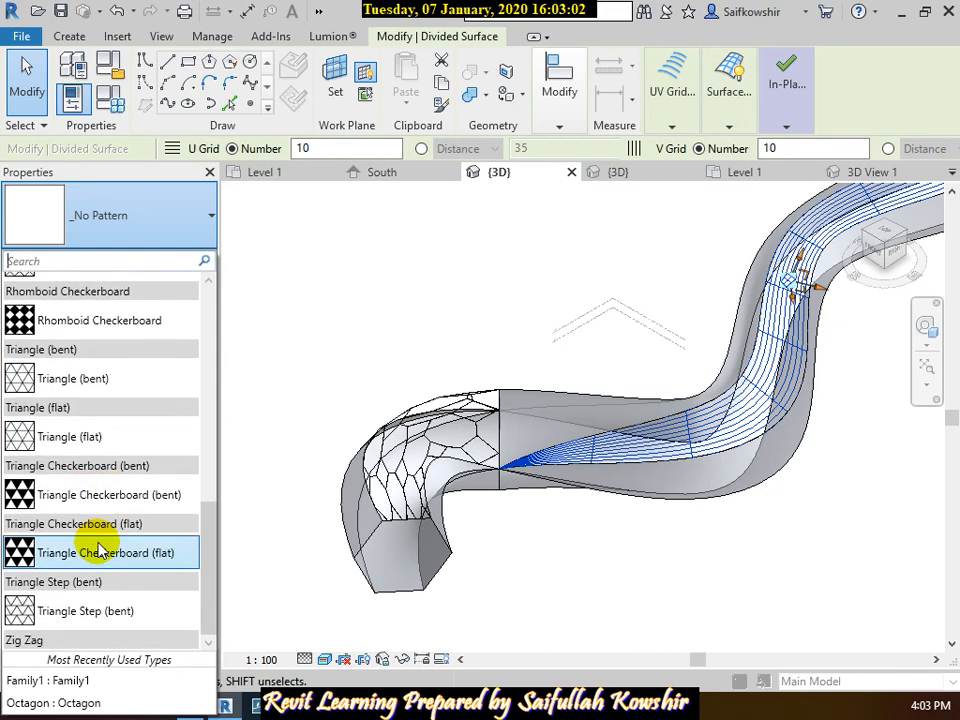
scroll(90, 500, "up", 5)
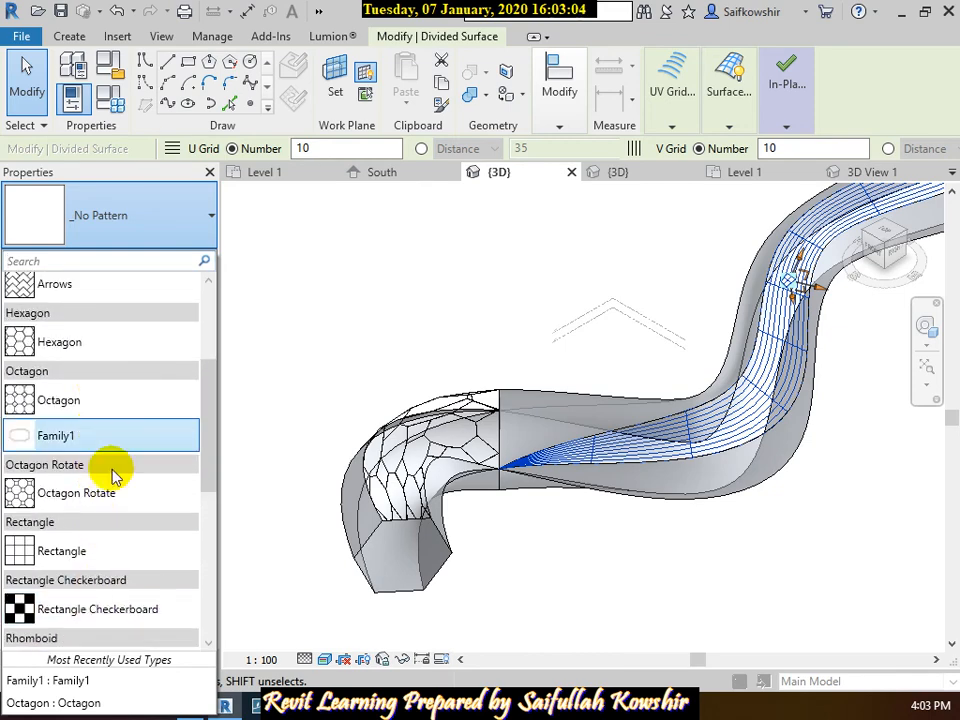
scroll(78, 436, "up", 3)
scroll(90, 470, "down", 2)
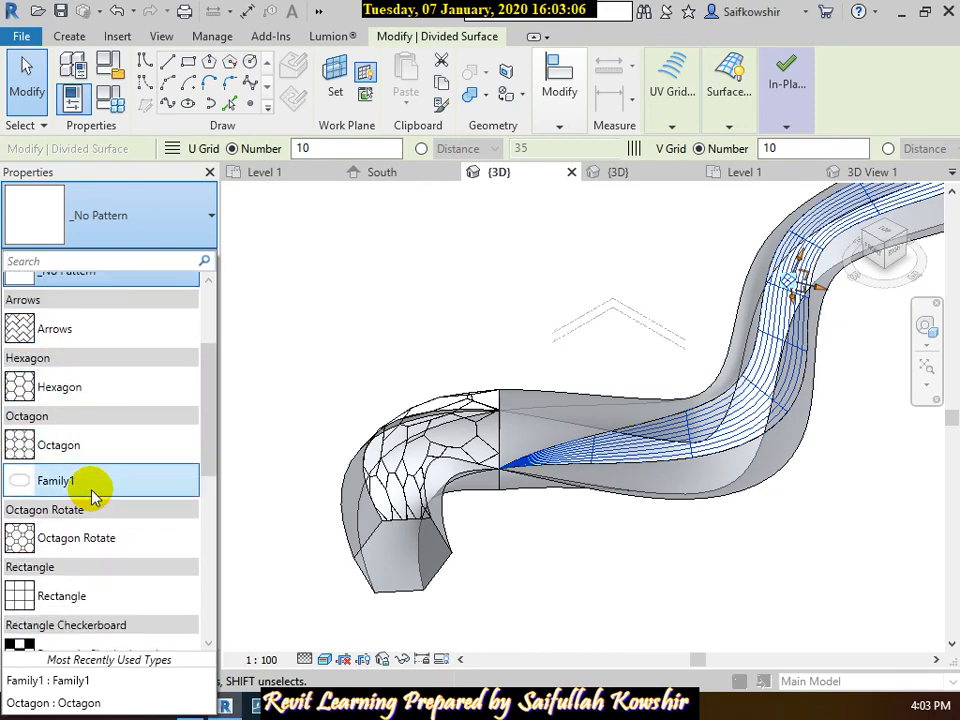
left_click(80, 490)
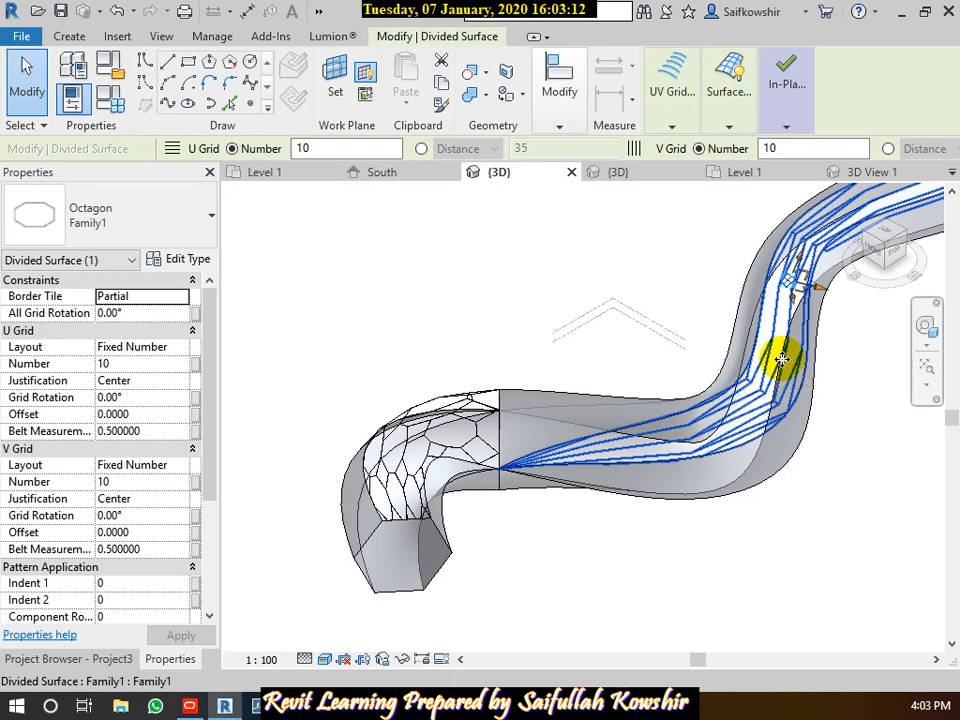
- Finish the in-place mass with its two patterned surfaces
scroll(707, 523, "down", 3)
middle_click_drag(807, 452, 734, 467)
scroll(718, 406, "up", 3)
left_click(720, 456)
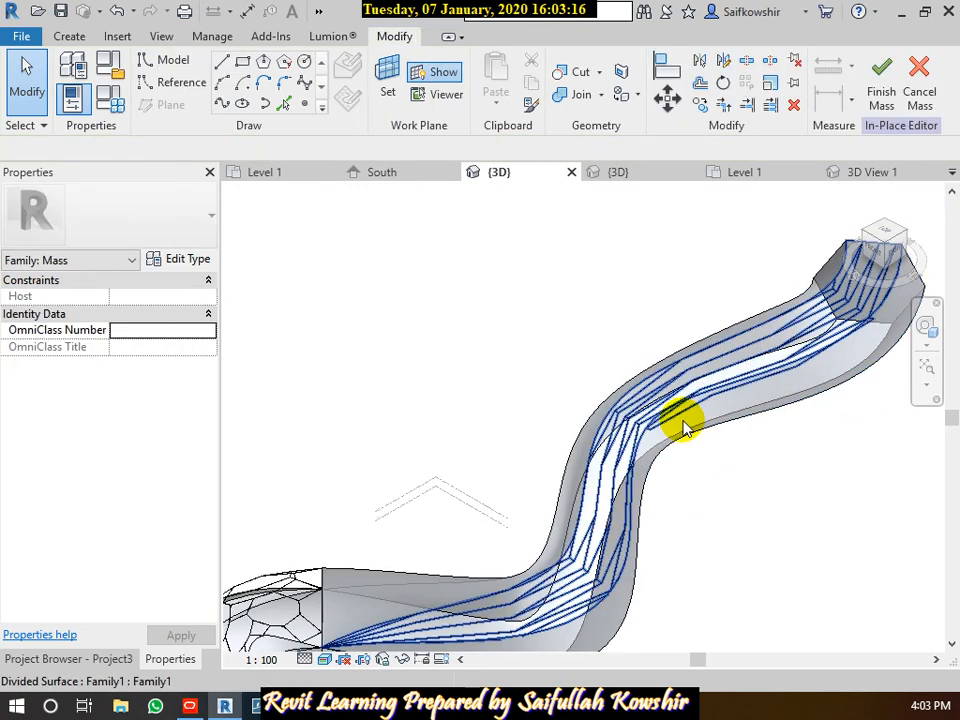
scroll(705, 530, "down", 3)
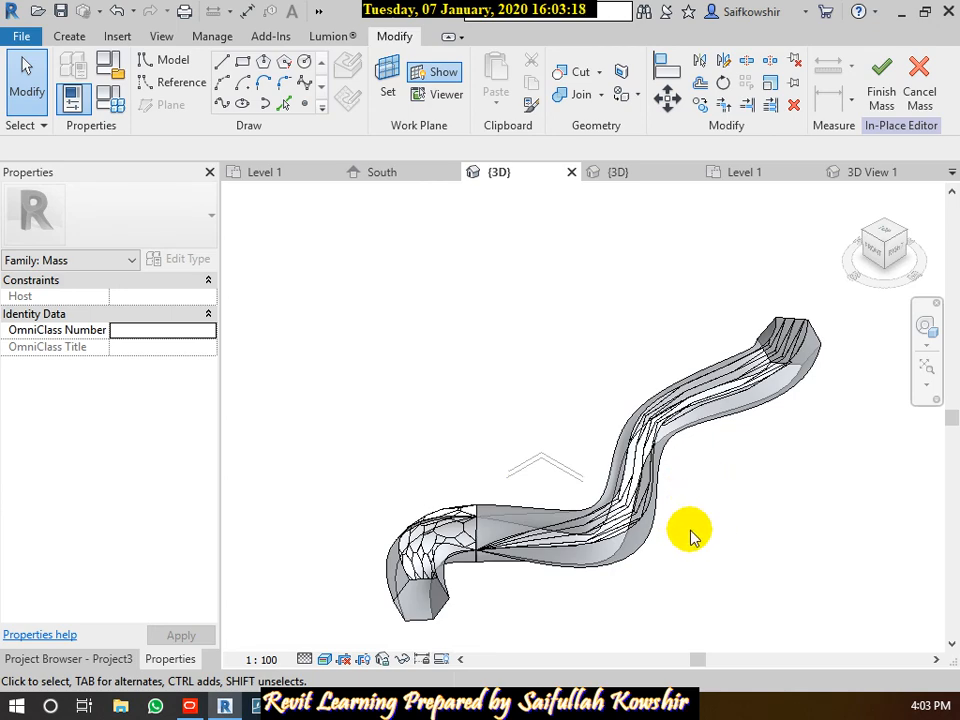
middle_click_drag(690, 534, 653, 326, "shift")
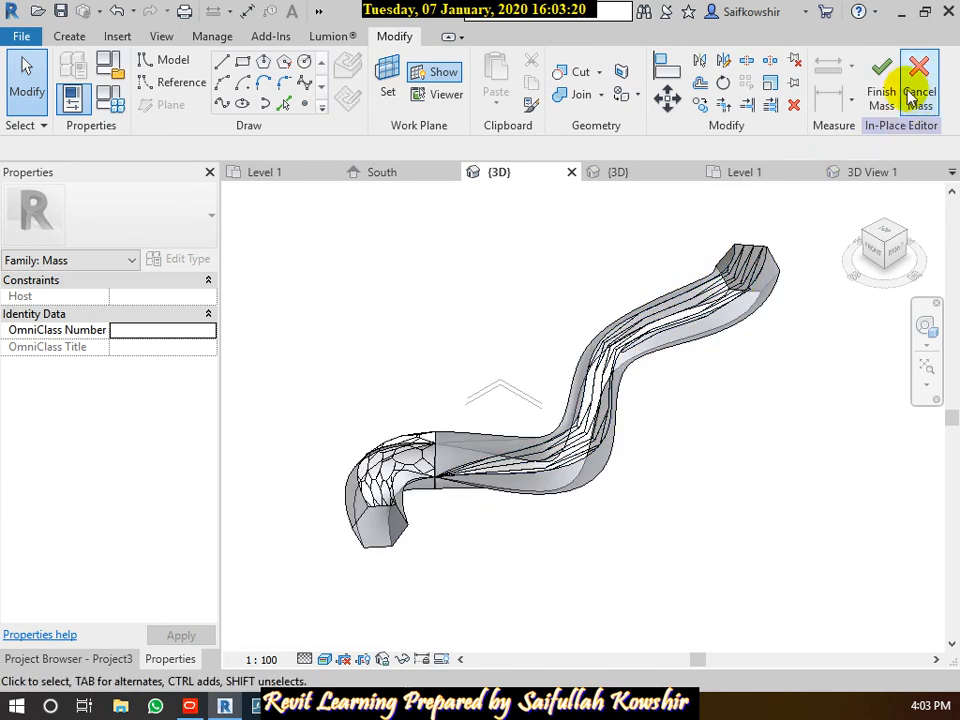
left_click(879, 88)
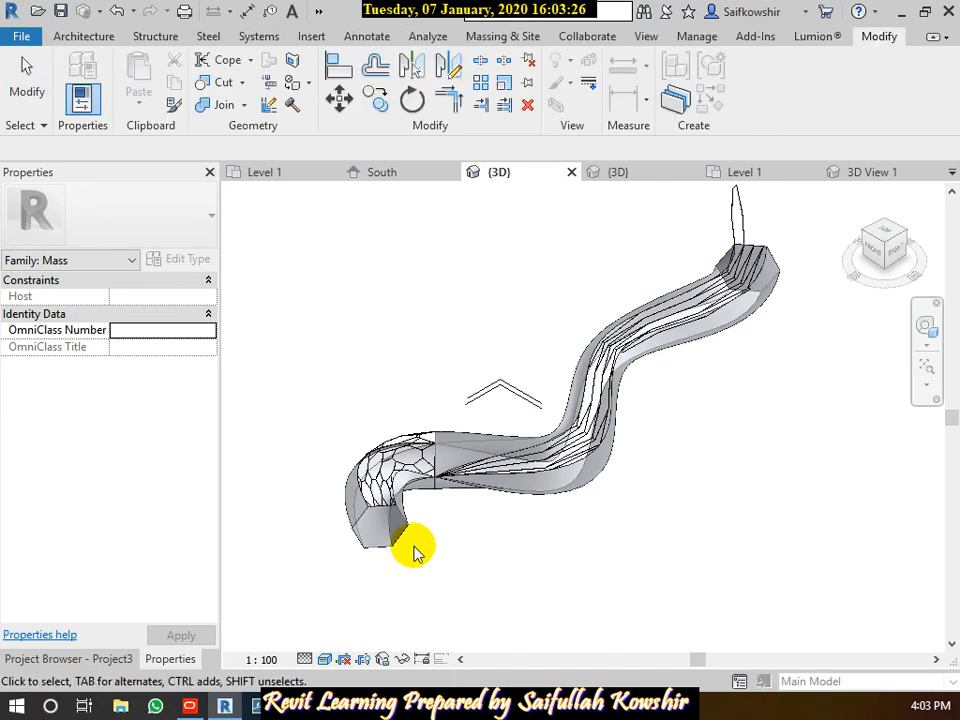
scroll(761, 358, "down", 4)
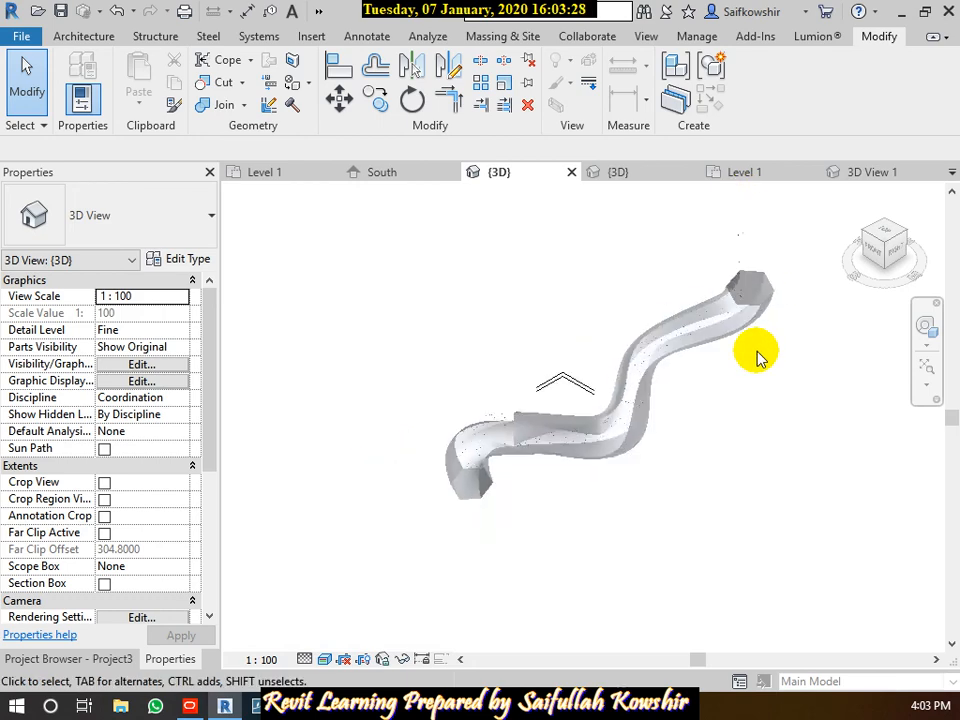
scroll(615, 439, "up", 6)
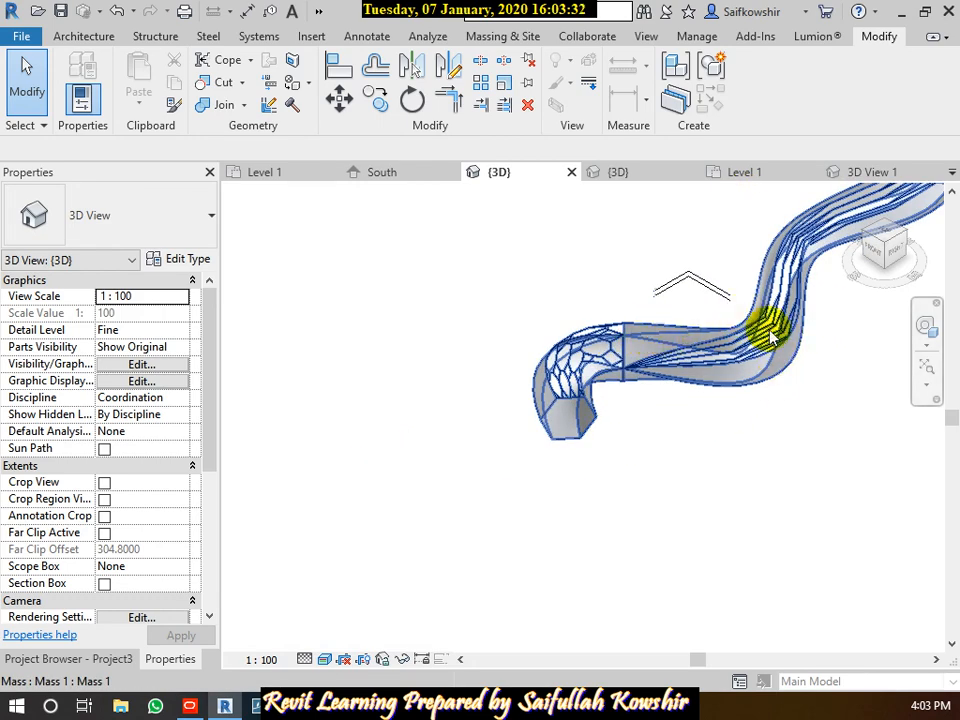
middle_click_drag(765, 328, 664, 414)
scroll(684, 447, "down", 2)
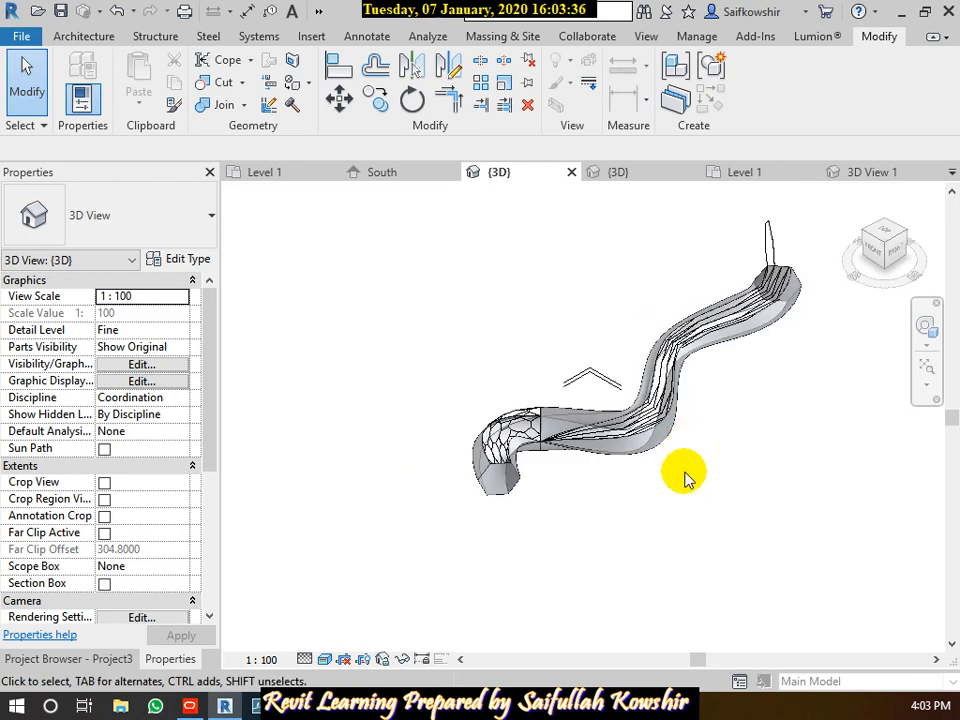
- Switch to the Family2 3D view and divide the surface of the triangular form between the four adaptive points
left_click(643, 177)
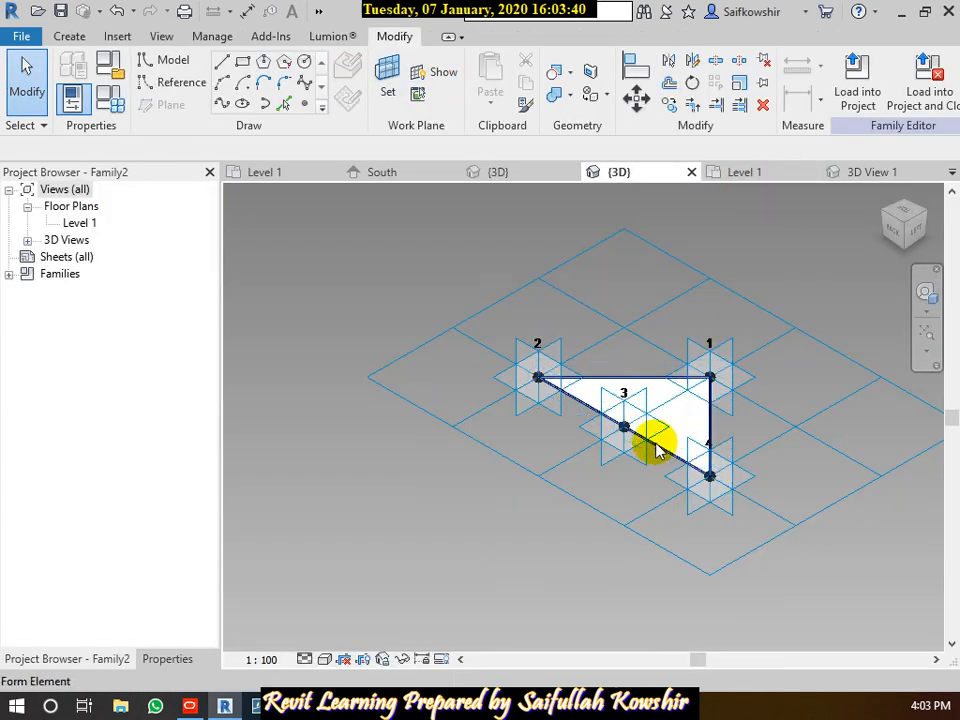
scroll(690, 424, "up", 5)
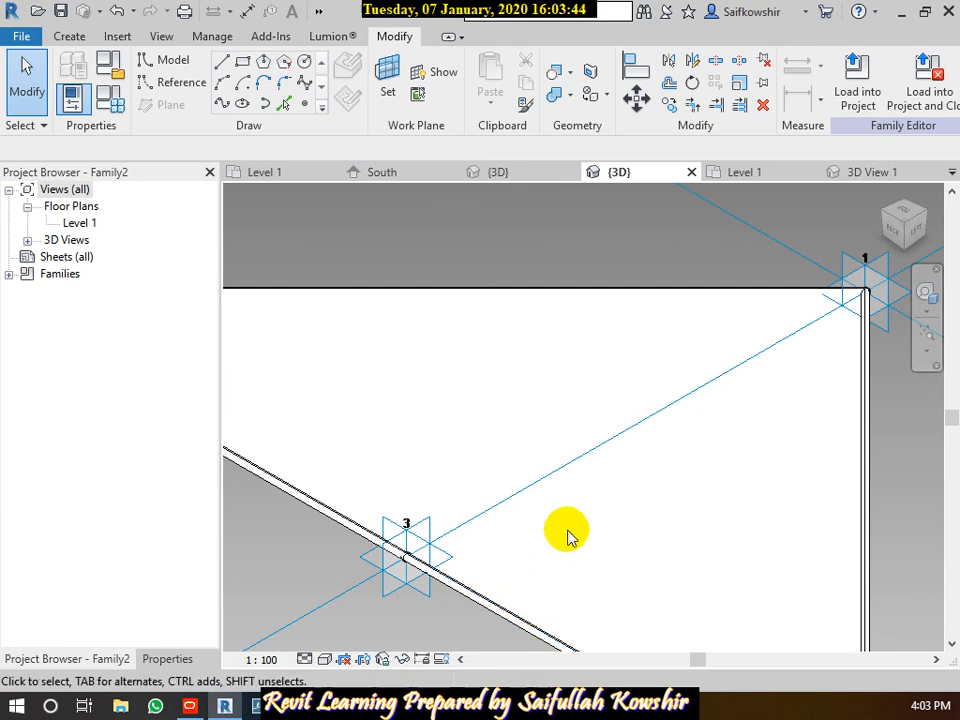
scroll(568, 536, "down", 3)
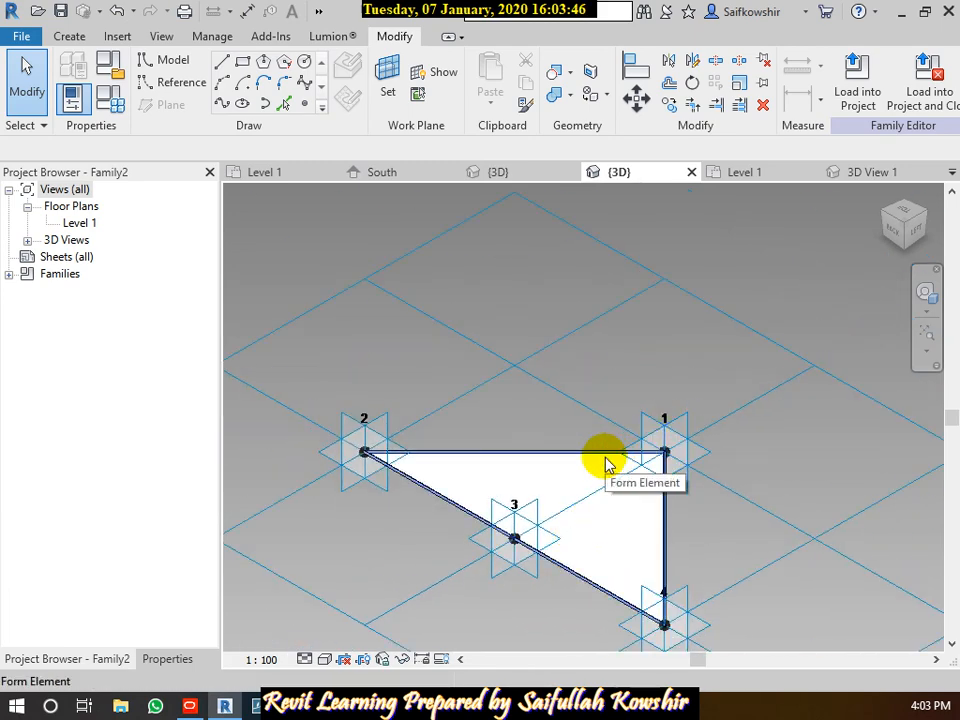
key("Tab")
key("Tab")
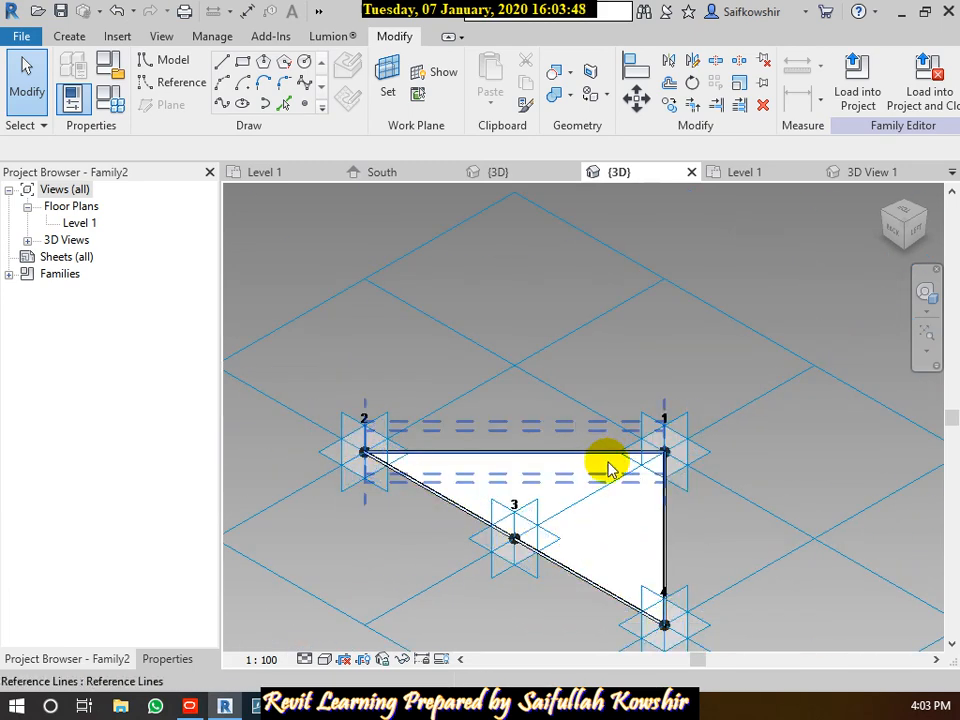
key("Tab")
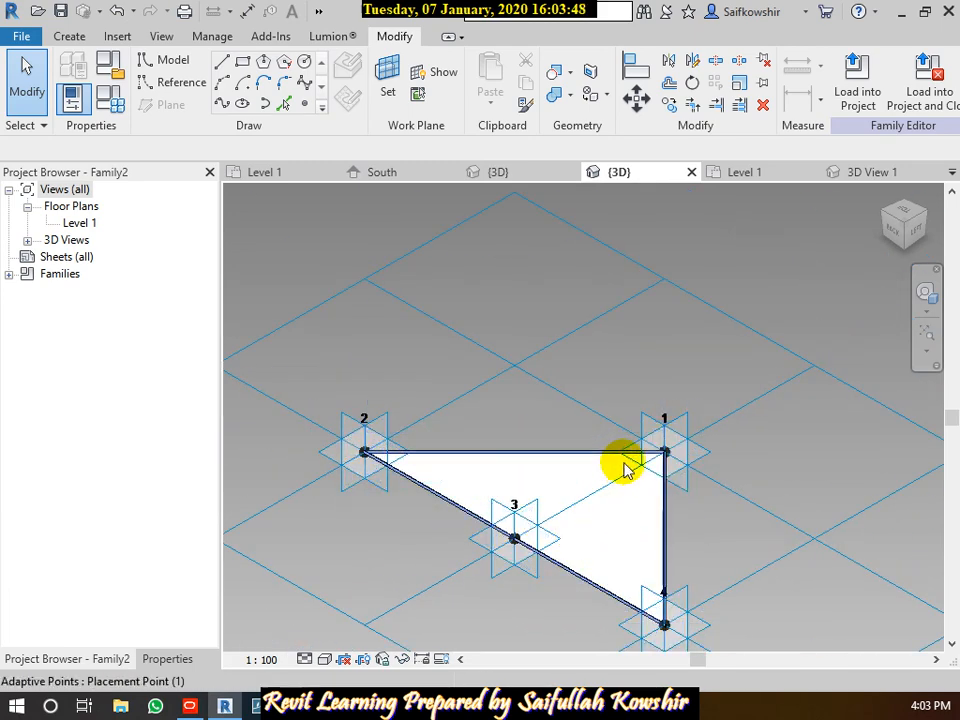
left_click(659, 538)
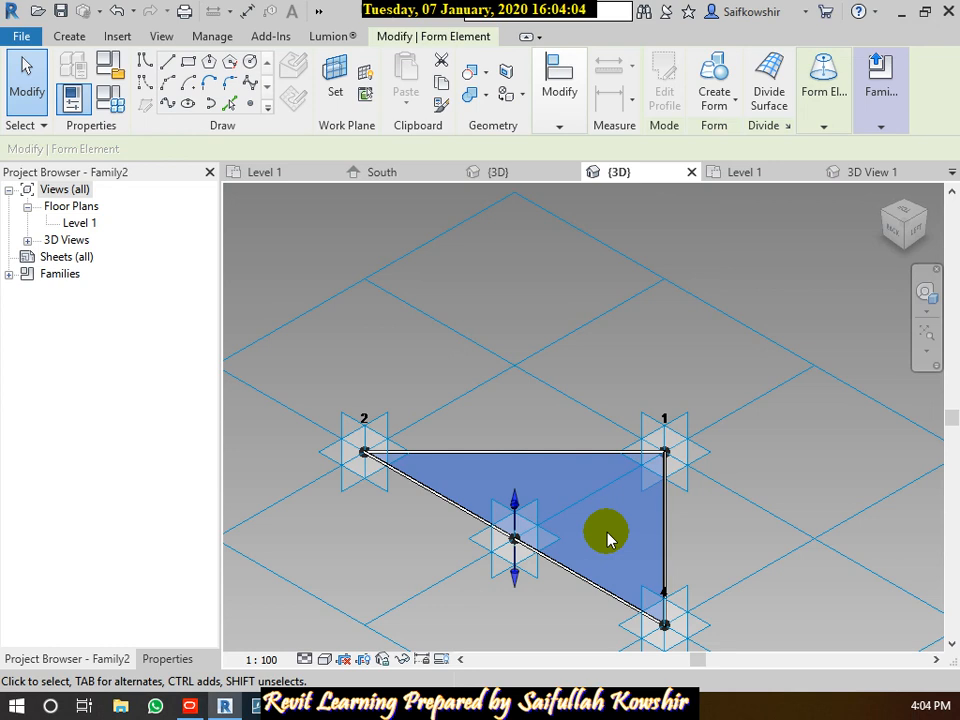
left_click(770, 105)
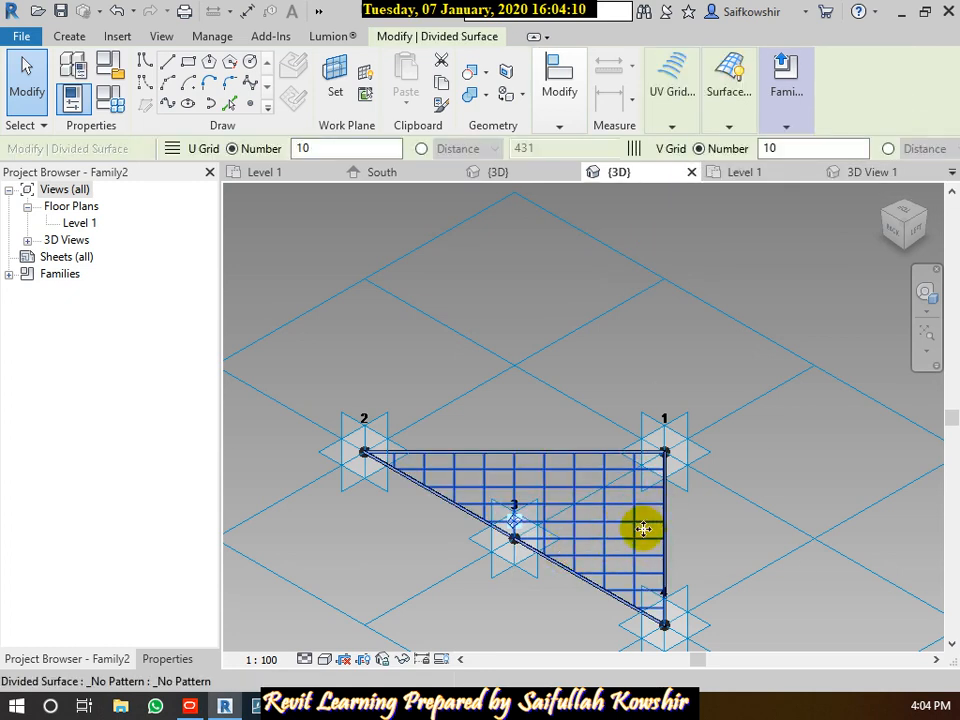
- Look through the pattern types available for the triangle's divided surface without choosing one
left_click(172, 660)
left_click(133, 217)
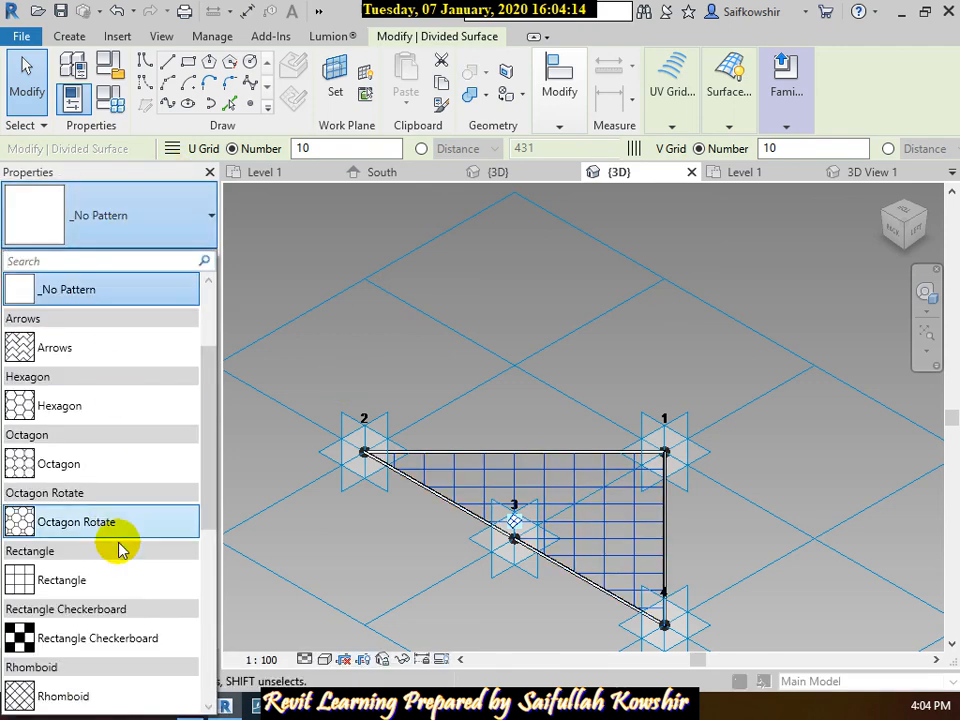
scroll(118, 549, "down", 4)
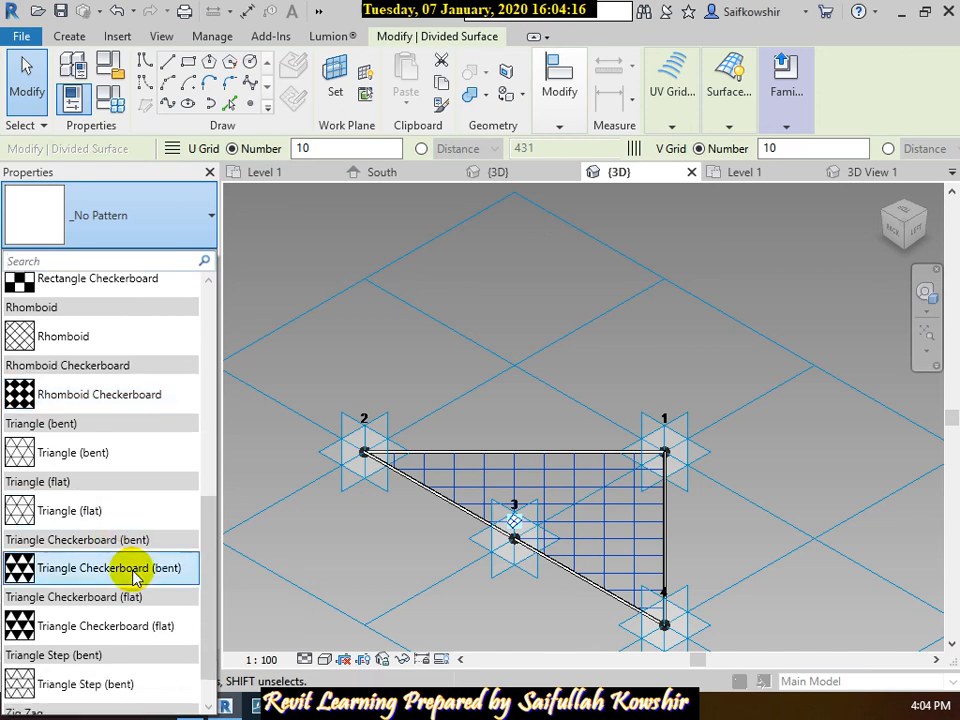
scroll(135, 576, "up", 5)
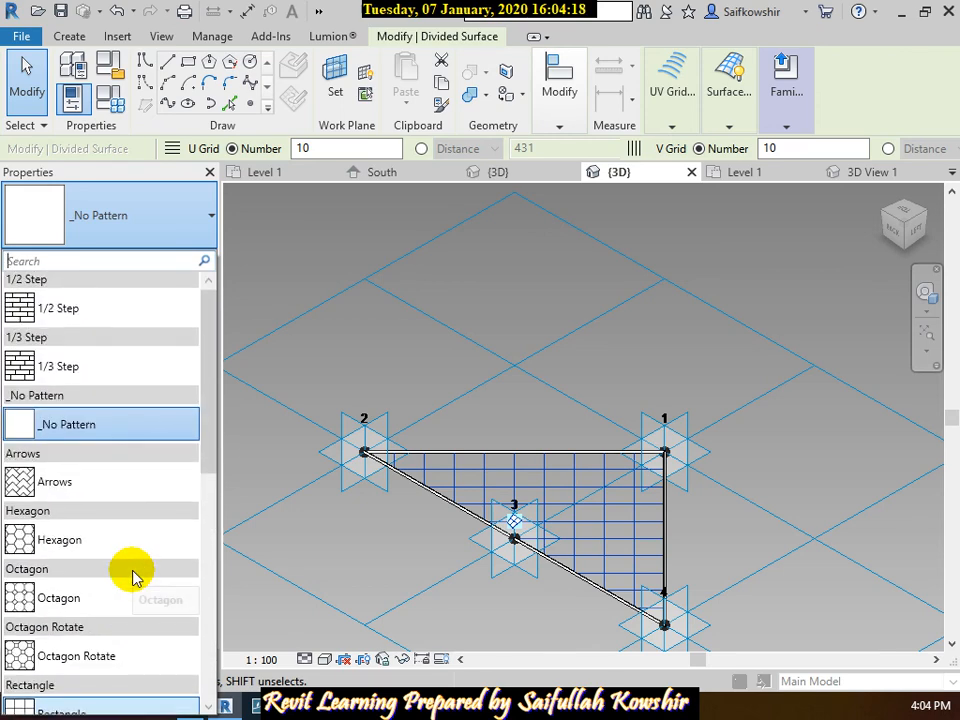
scroll(135, 510, "down", 1)
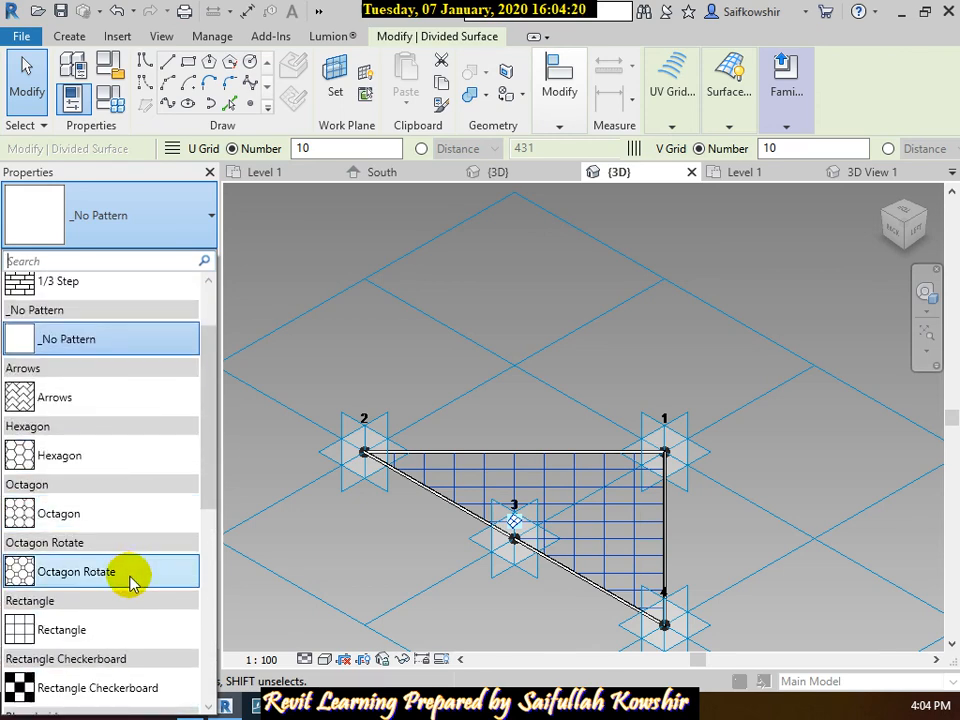
scroll(130, 580, "down", 5)
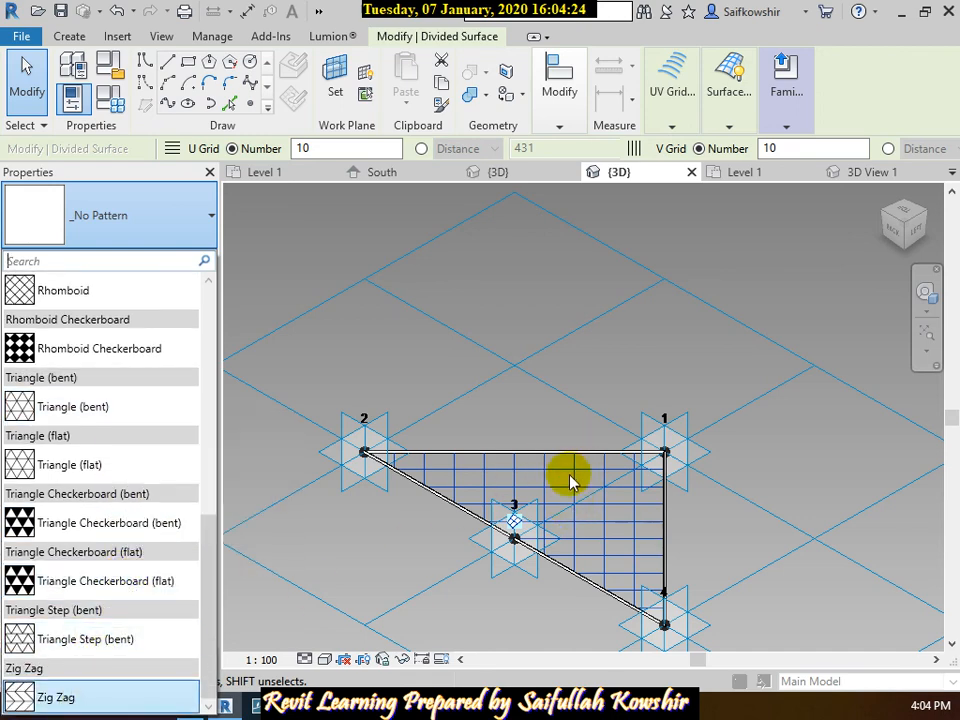
left_click(568, 478)
- Turn off the Surface representation of the divided triangle and inspect the type properties of its _No Pattern type
left_click(727, 128)
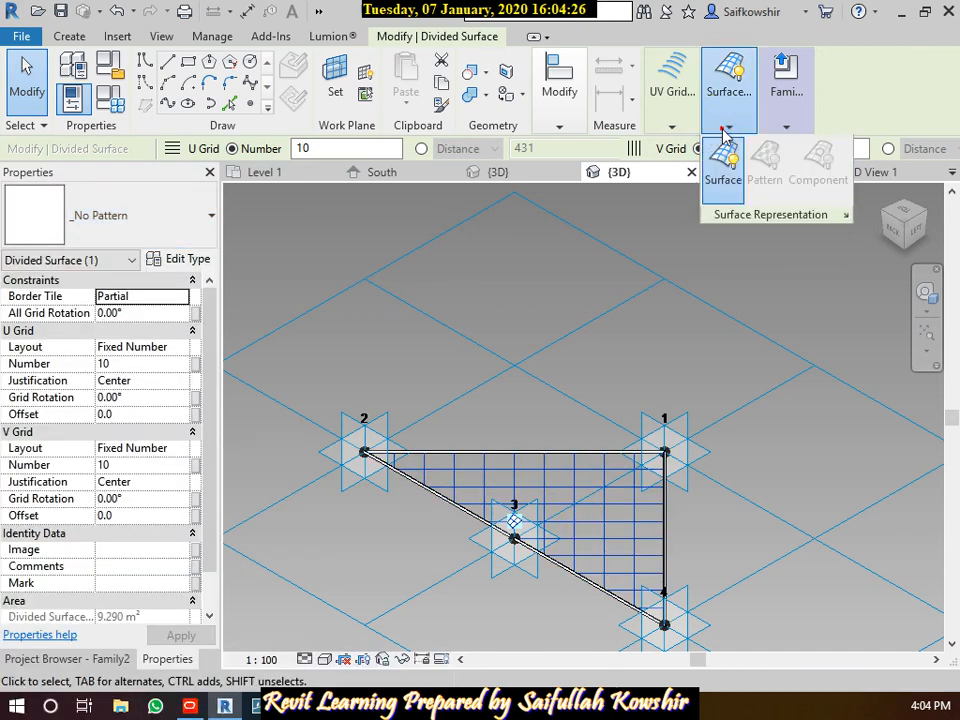
left_click(727, 163)
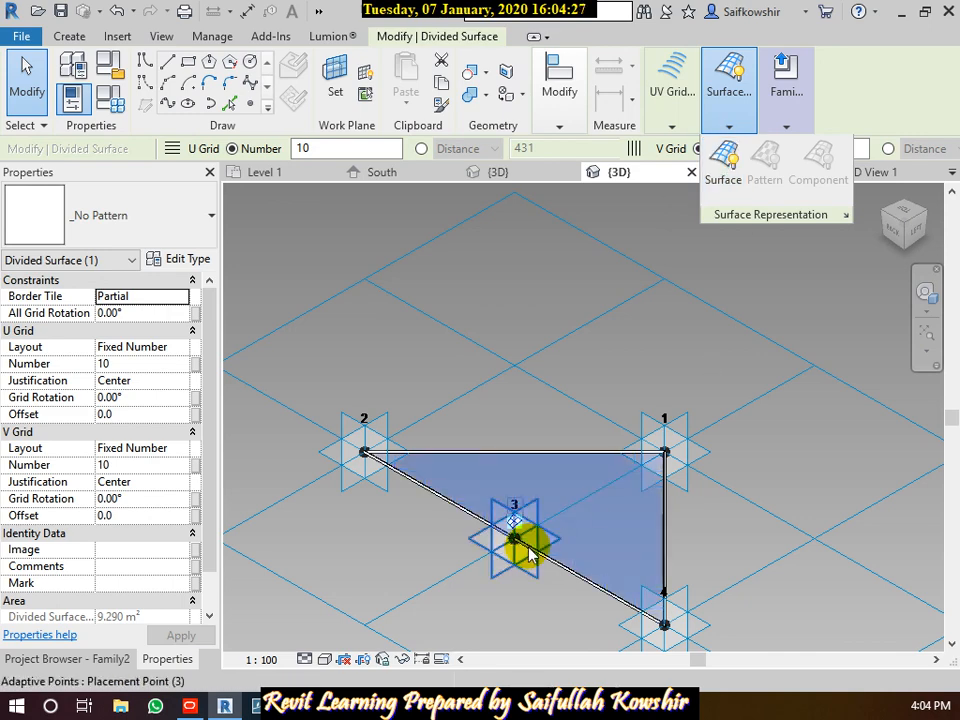
left_click(188, 262)
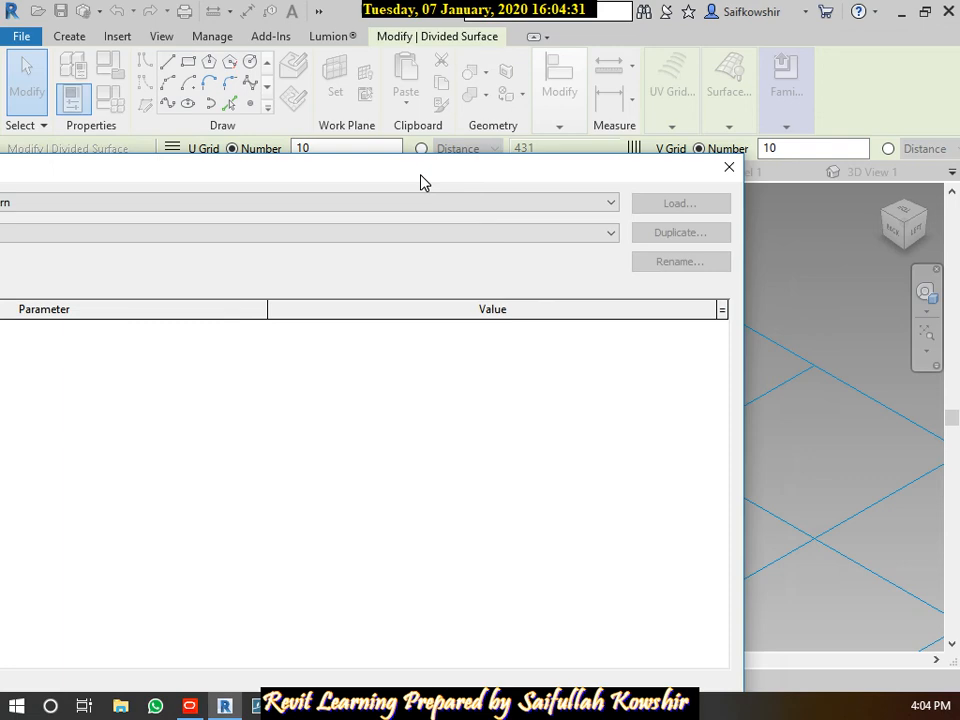
left_click_drag(420, 175, 563, 166)
left_click(868, 156)
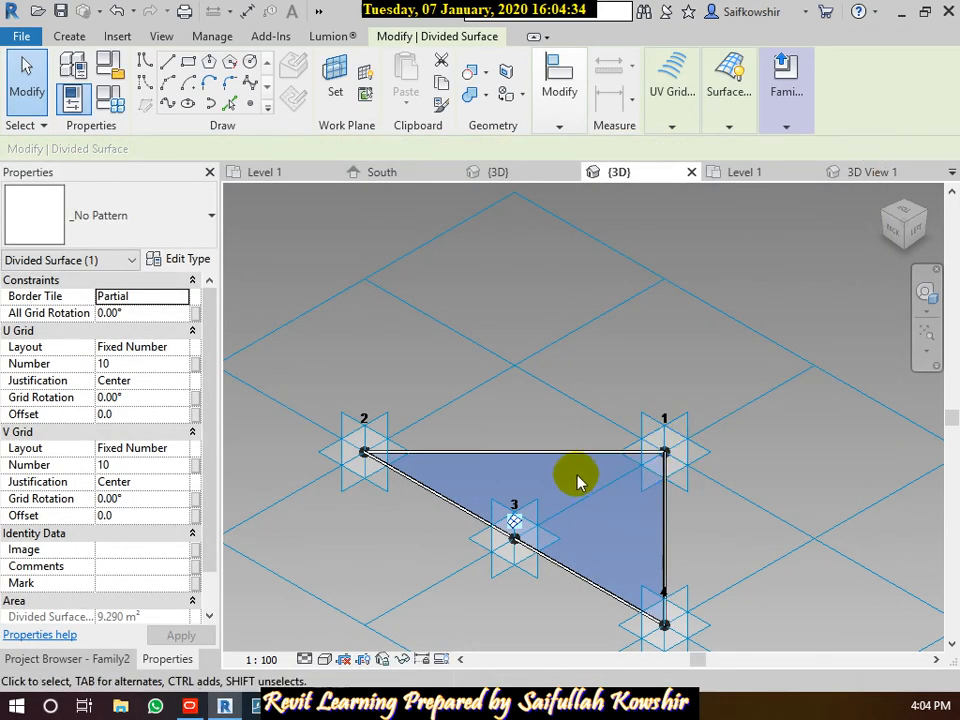
scroll(579, 476, "down", 4)
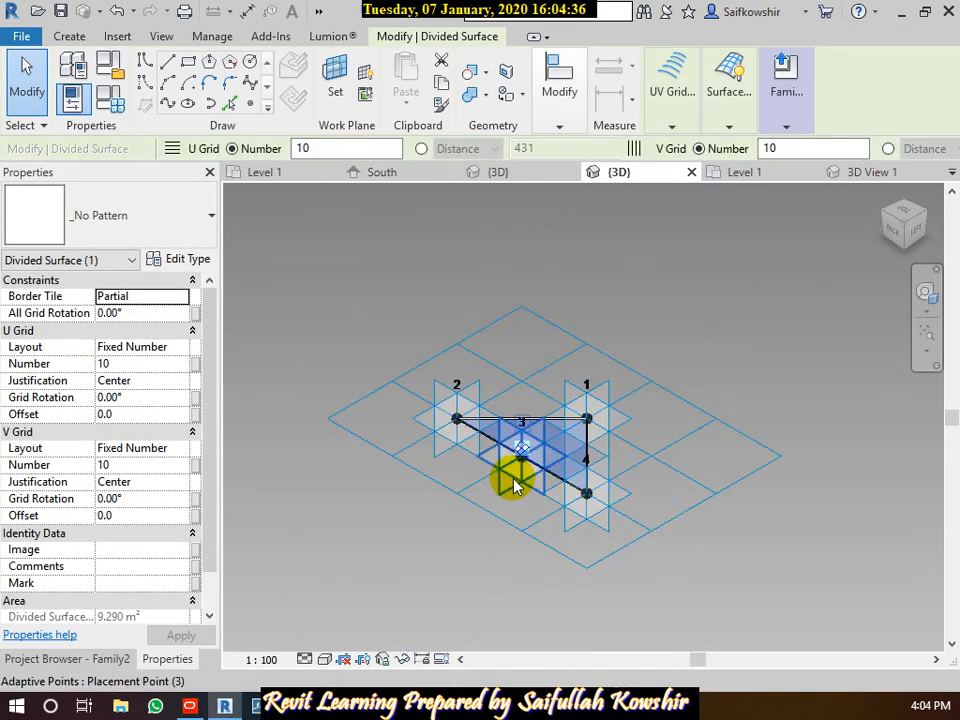